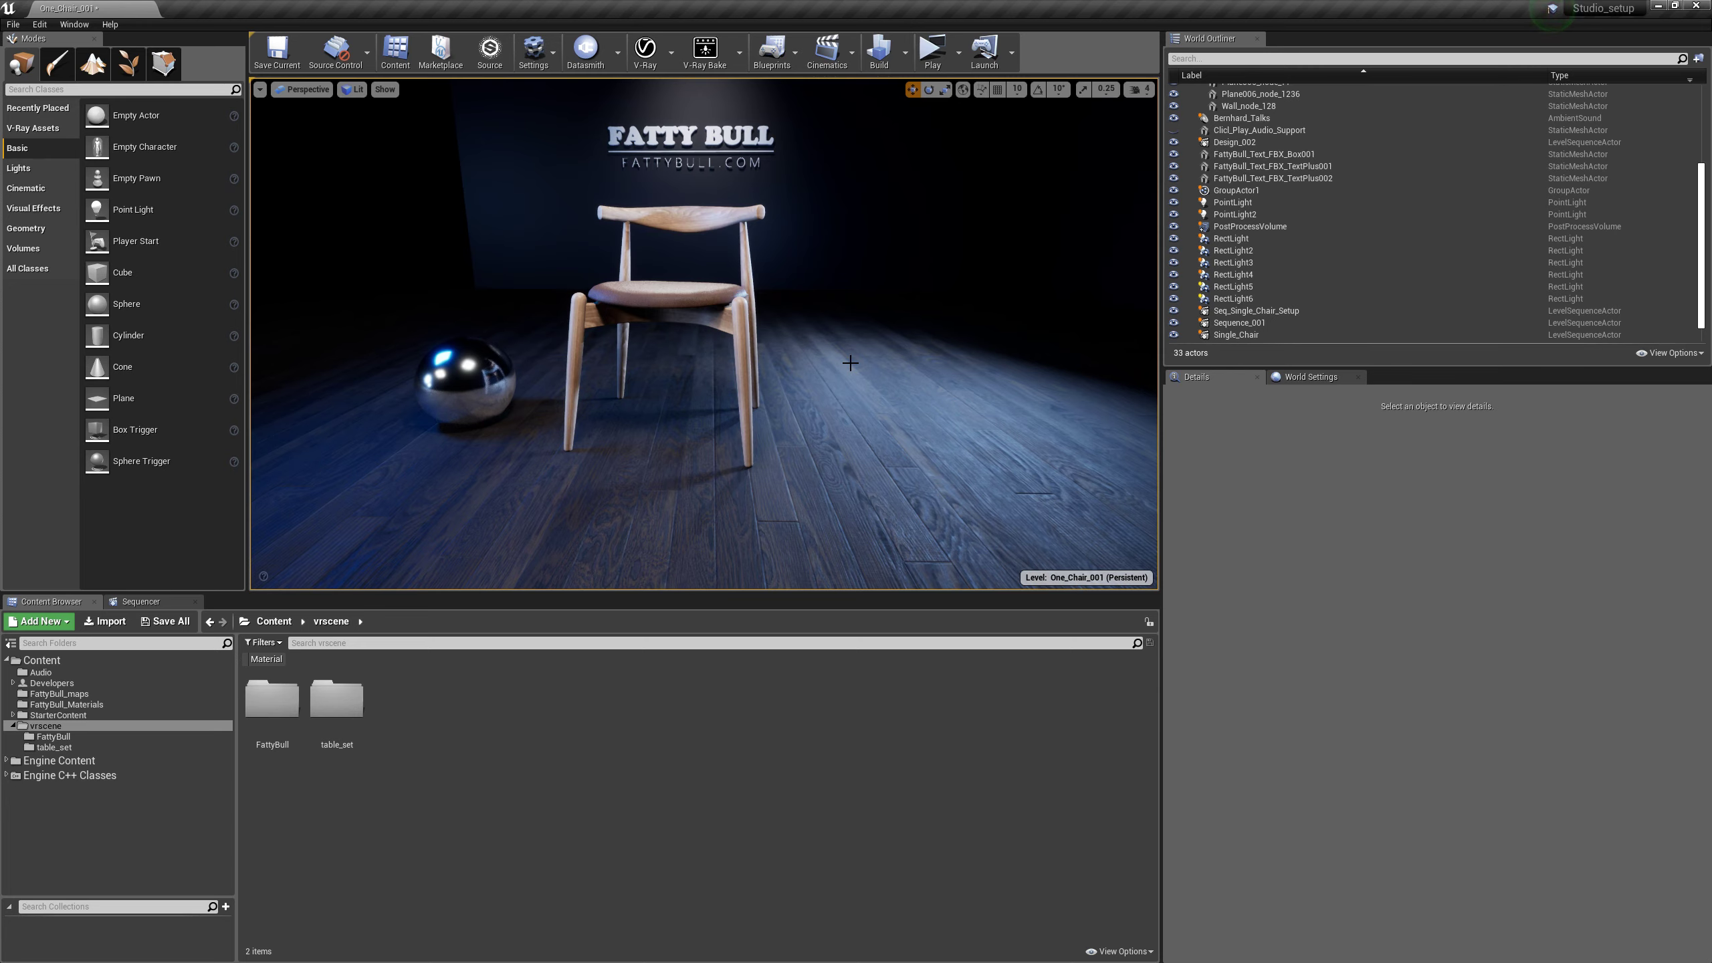
Turn on the frame-rate (FPS) display in the perspective viewport.
{"action": "mouse_move", "coordinate": [764, 370]}
{"action": "left_mouse_down"}
{"action": "mouse_move", "coordinate": [764, 290]}
{"action": "mouse_move", "coordinate": [764, 390]}
{"action": "left_mouse_up"}
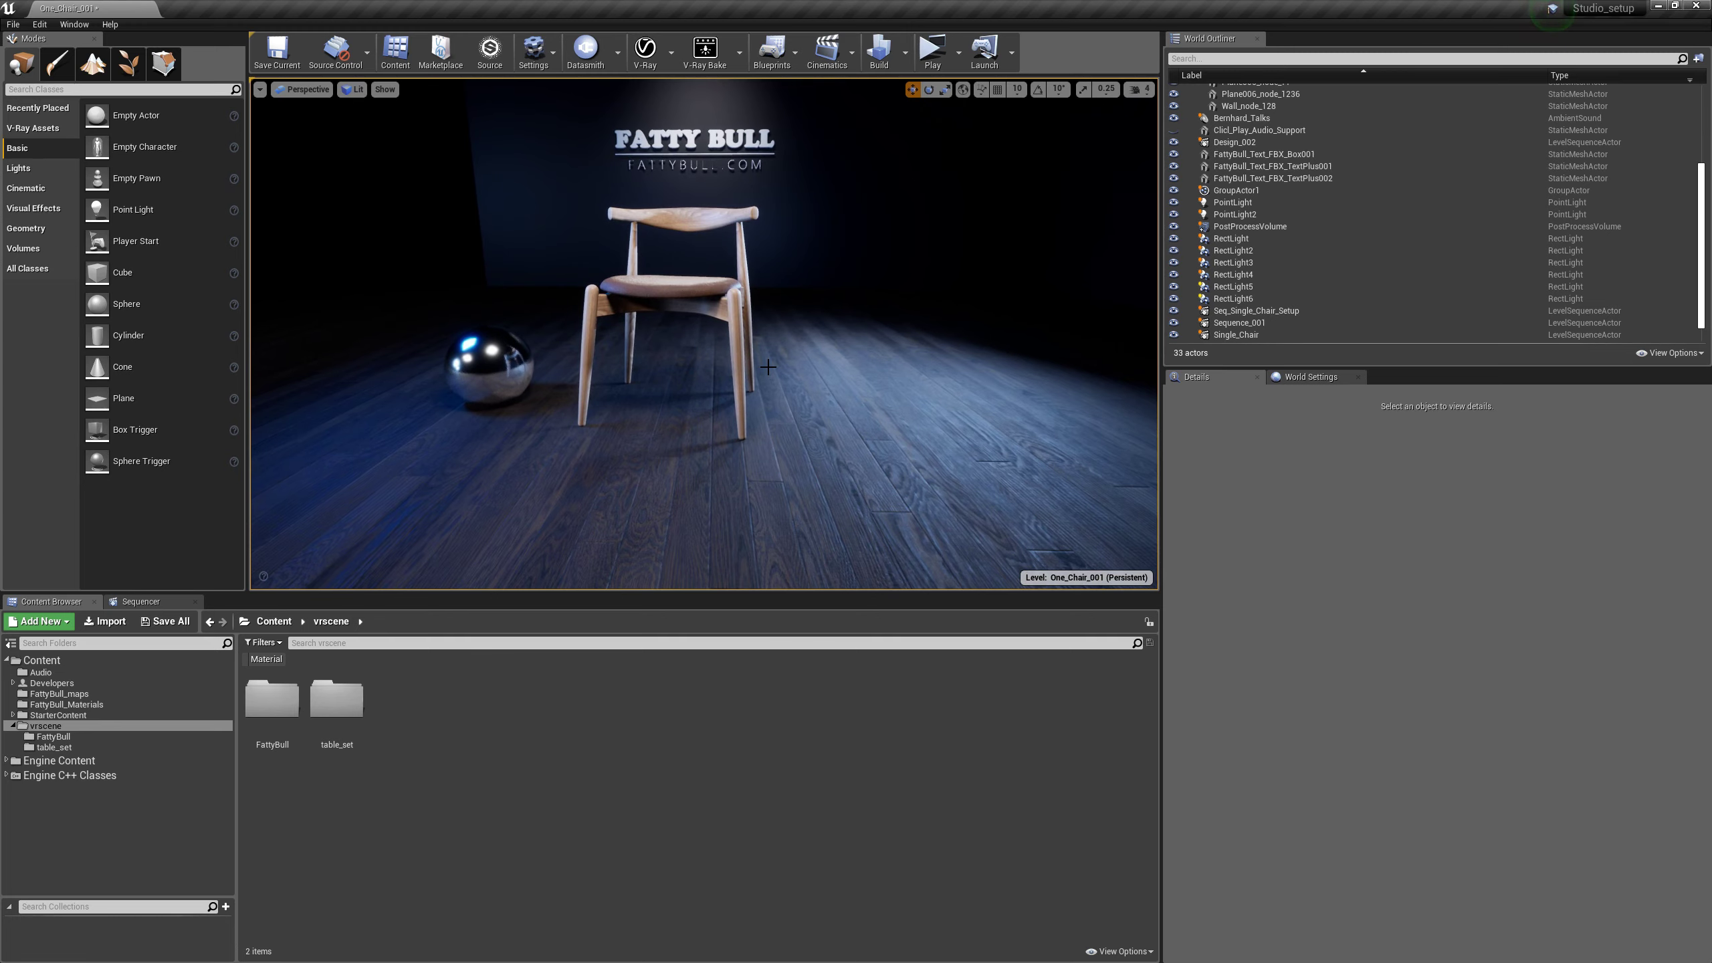
{"action": "left_click_drag", "start_coordinate": [838, 384], "coordinate": [836, 327]}
{"action": "right_click_drag", "start_coordinate": [835, 385], "coordinate": [834, 384]}
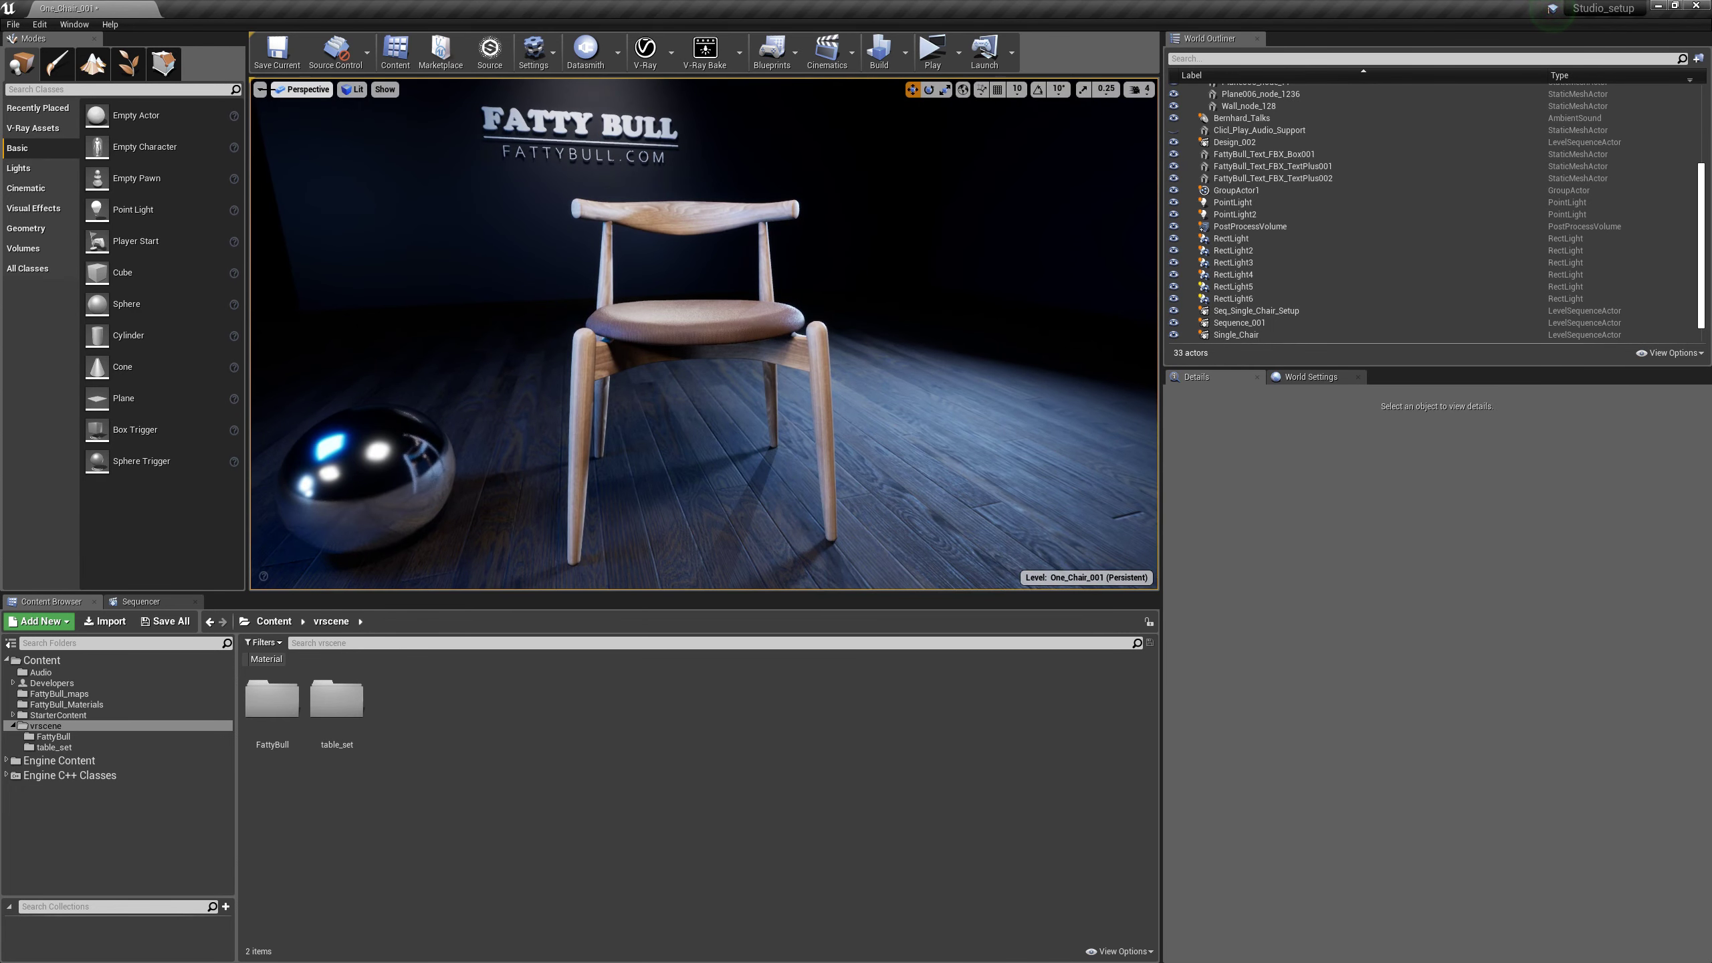
{"action": "left_click", "coordinate": [259, 89]}
{"action": "left_click", "coordinate": [273, 147]}
Examine the chair, chrome sphere, floor and wall logo in the viewport, both close up and from farther back.
{"action": "right_click_drag", "start_coordinate": [994, 401], "coordinate": [1002, 409]}
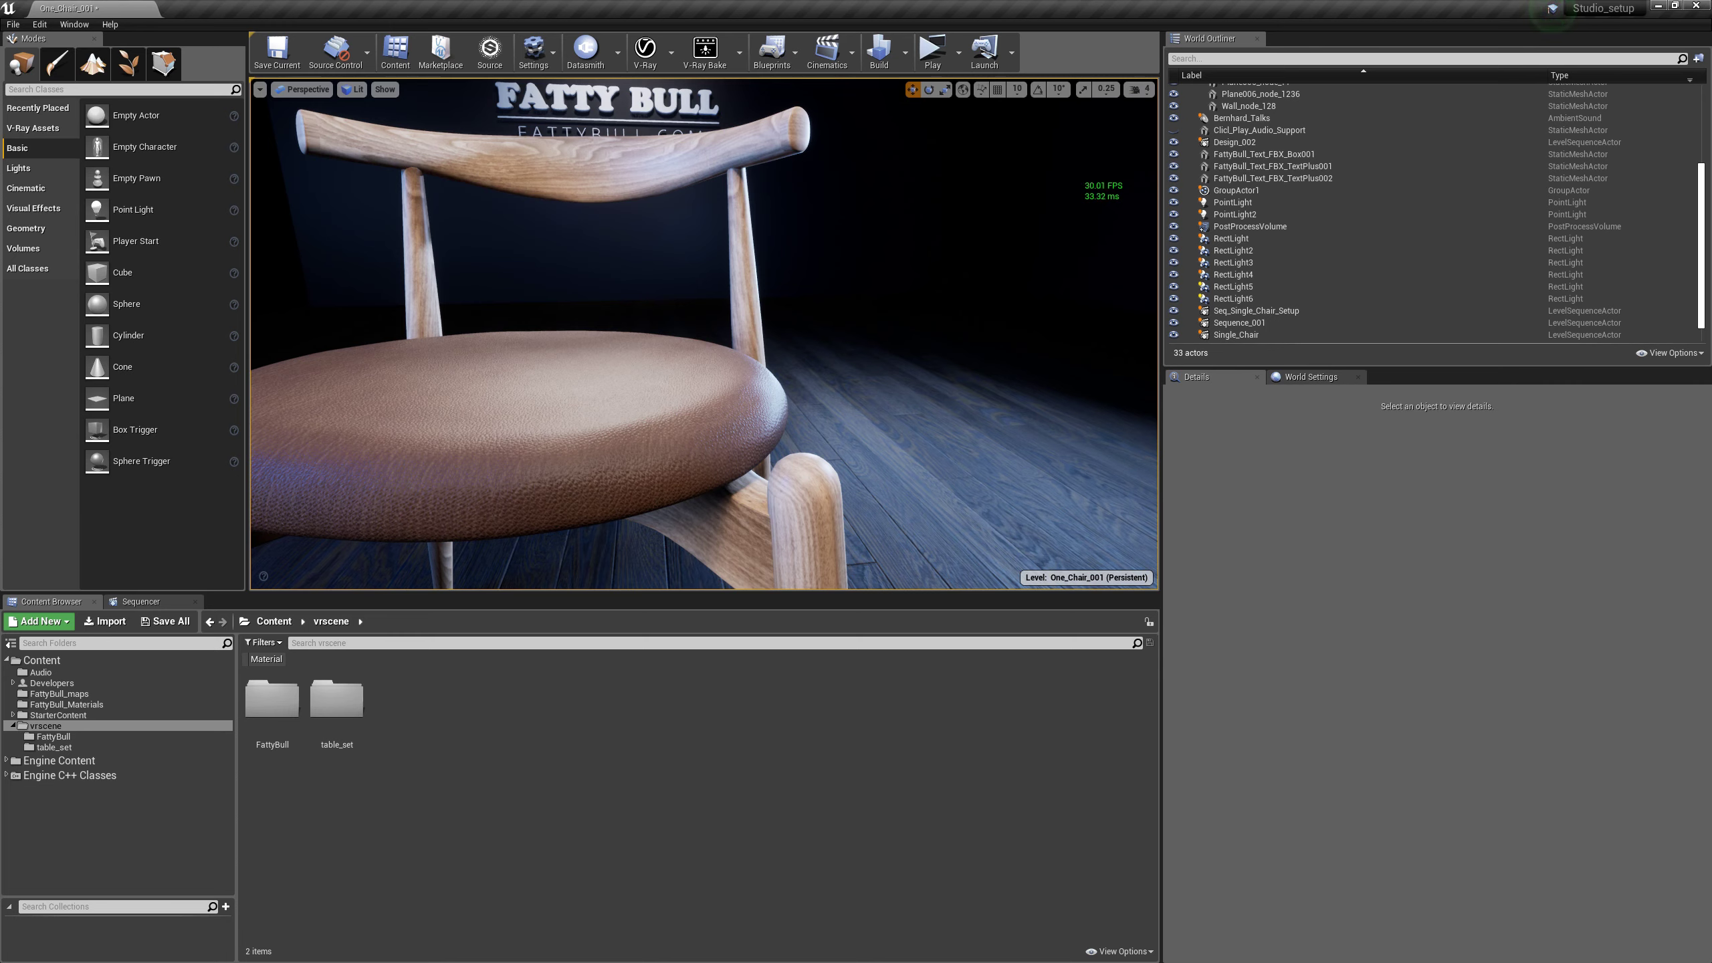
{"action": "key", "text": "s"}
{"action": "right_click_drag", "start_coordinate": [1002, 408], "coordinate": [1002, 409]}
{"action": "key", "text": "w"}
{"action": "middle_click_drag", "start_coordinate": [1002, 408], "coordinate": [960, 392]}
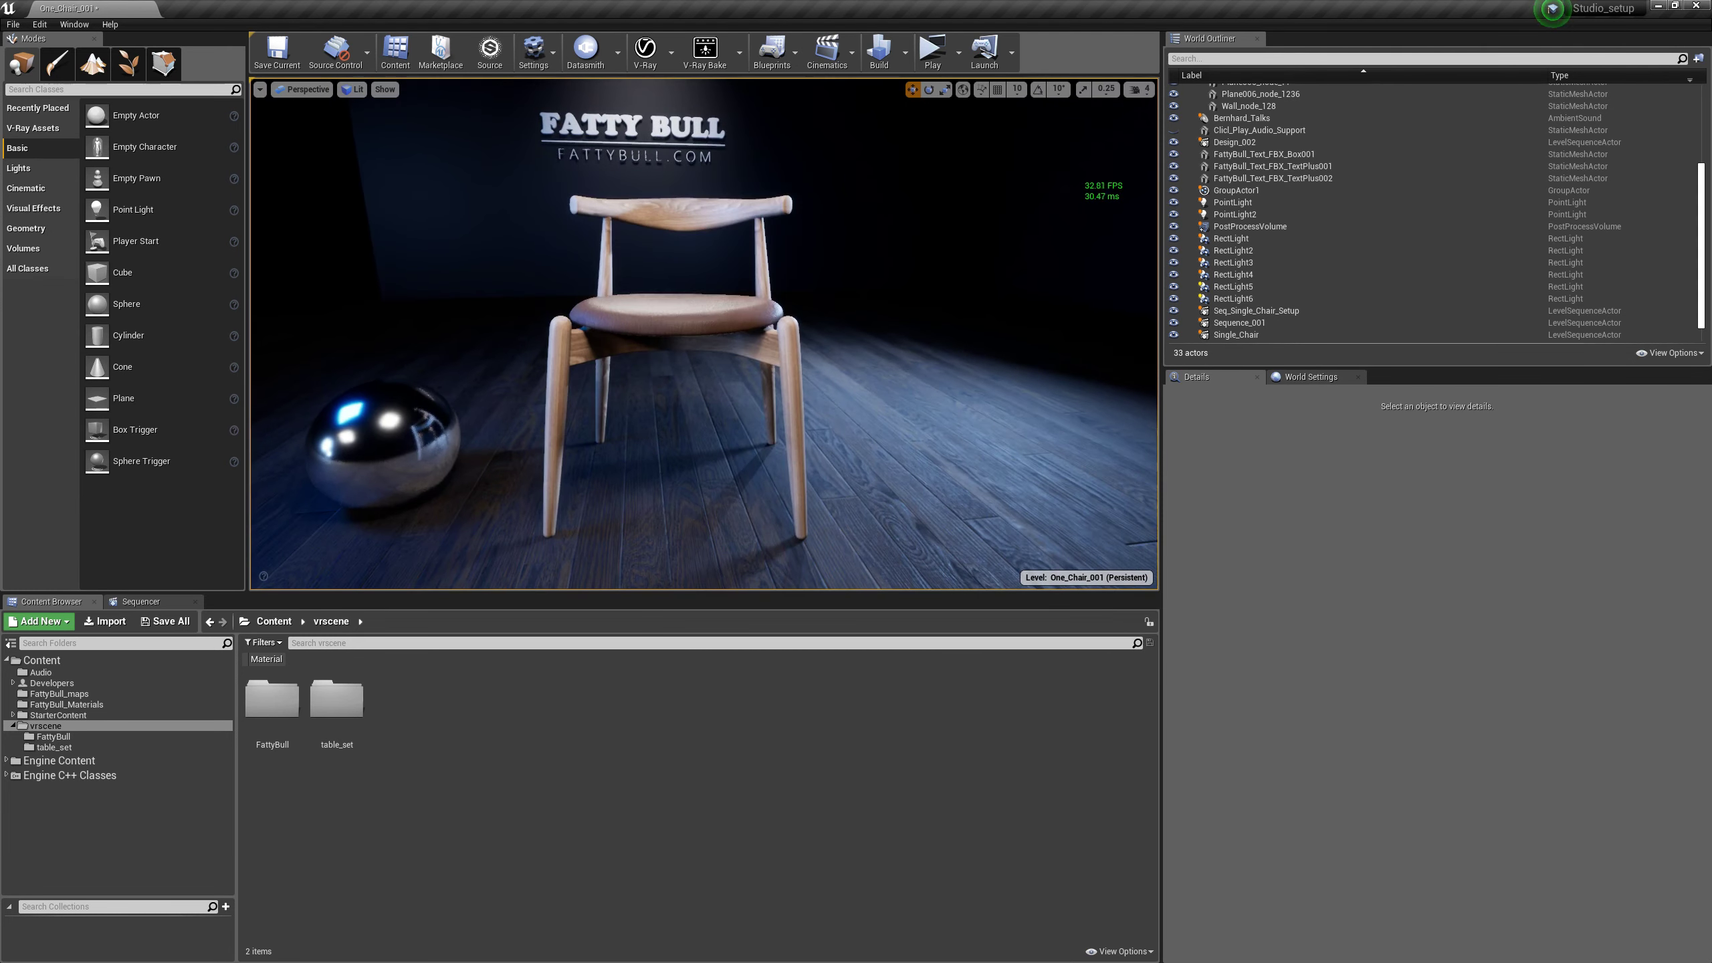
{"action": "key", "text": "a"}
{"action": "right_click_drag", "start_coordinate": [961, 391], "coordinate": [998, 388]}
{"action": "key", "text": "s"}
{"action": "key", "text": "w"}
{"action": "key", "text": "d"}
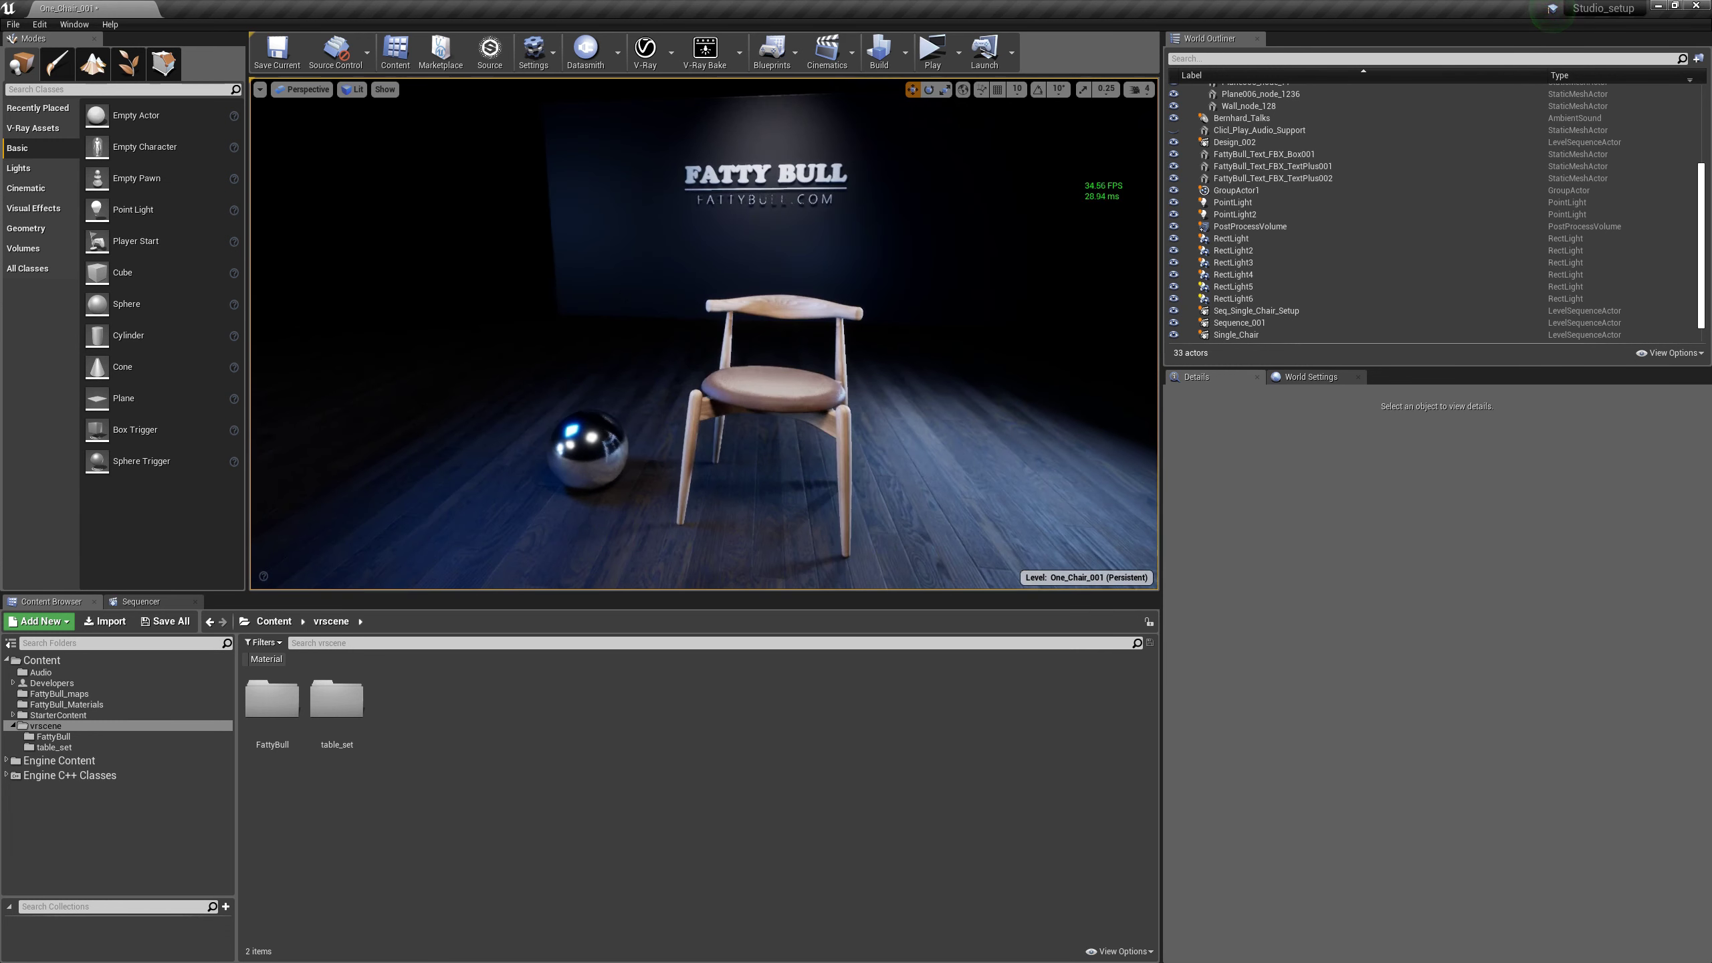
Inspect the scene's geometry in Wireframe view mode, and return the viewport to Lit mode.
{"action": "left_click", "coordinate": [355, 89]}
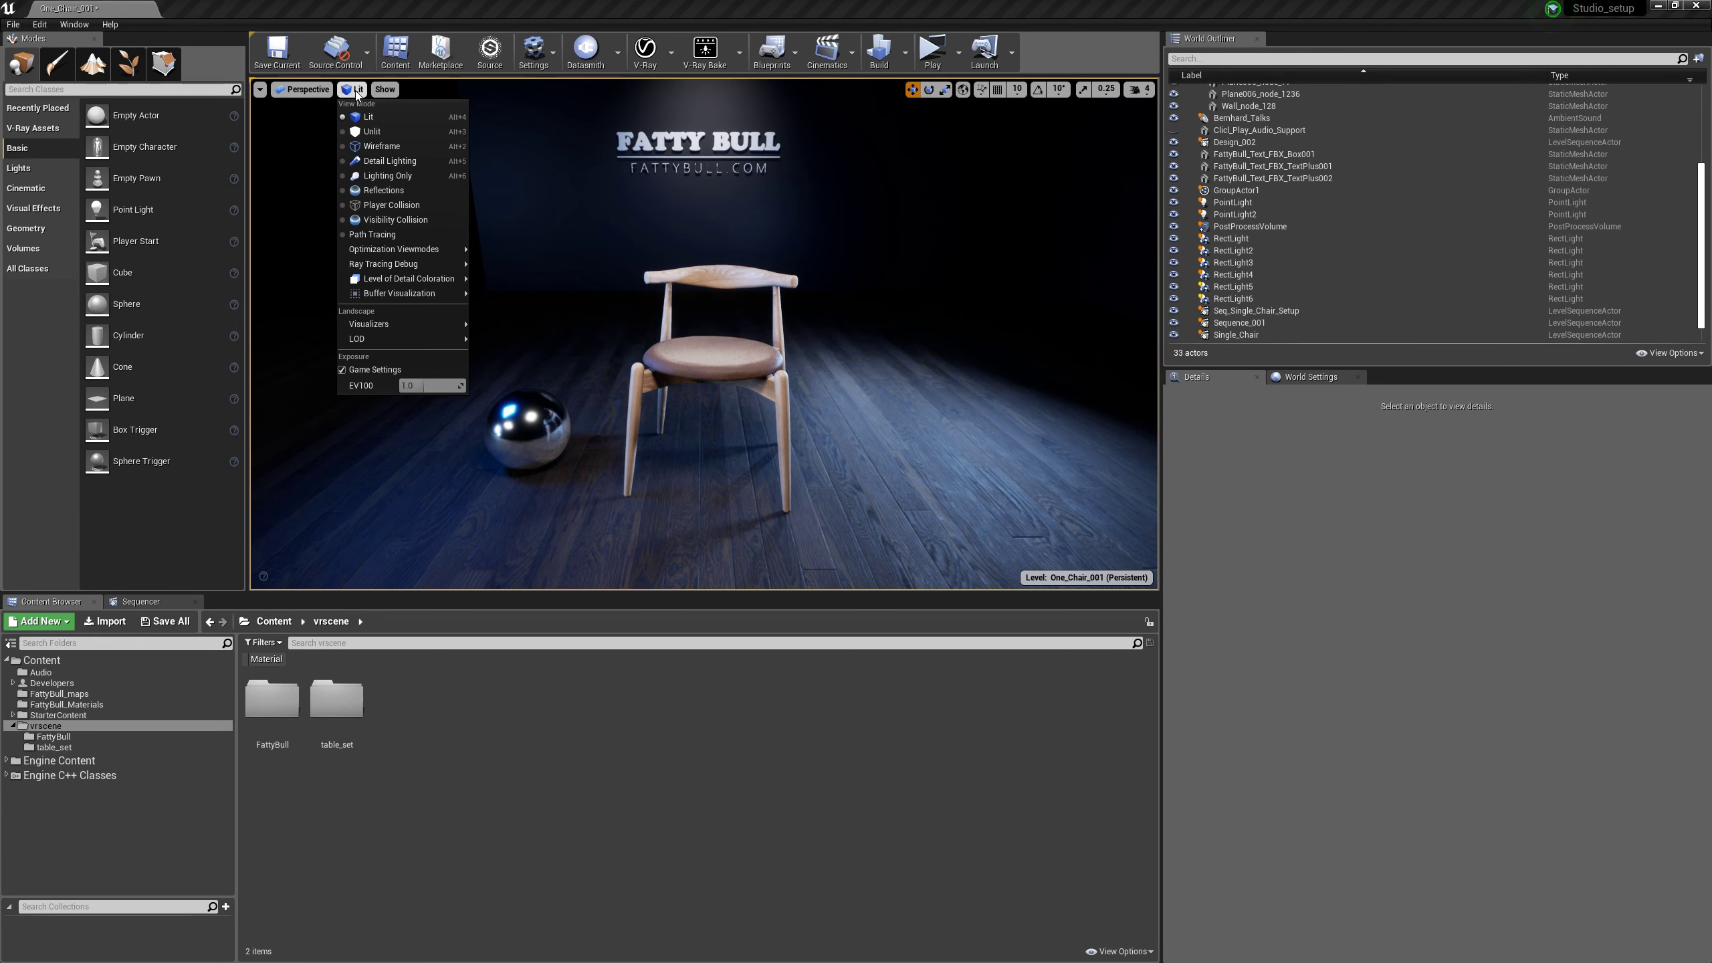
{"action": "left_click", "coordinate": [365, 147]}
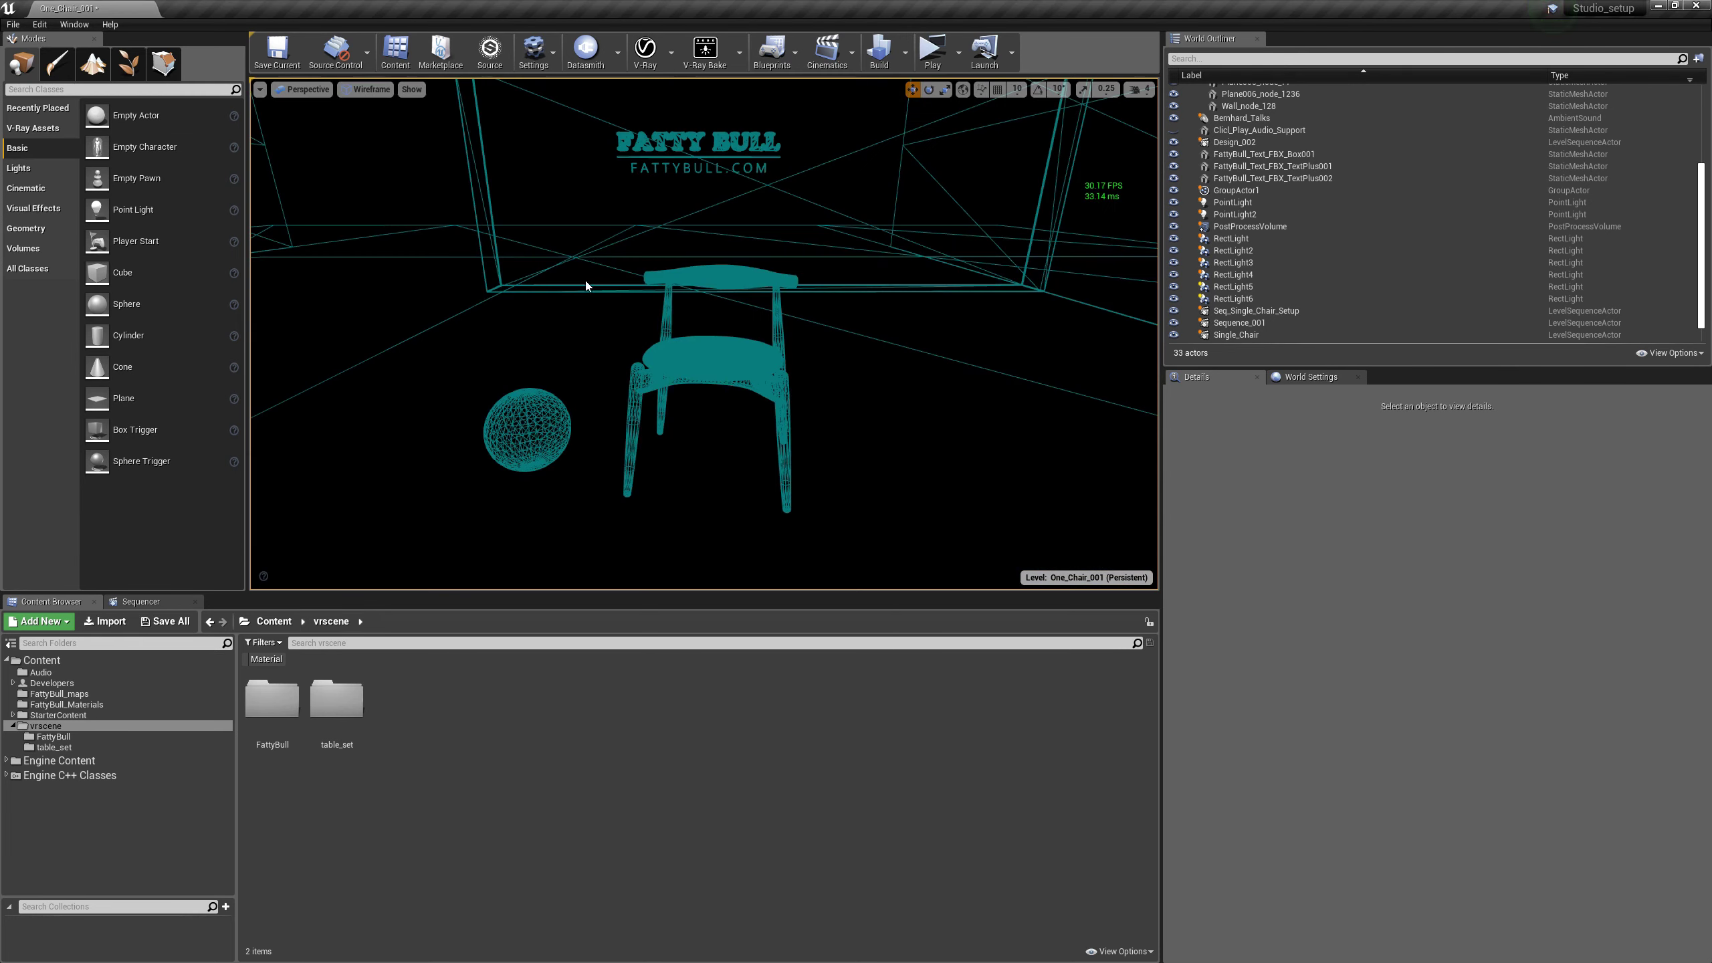
{"action": "mouse_move", "coordinate": [859, 320]}
{"action": "right_mouse_down"}
{"action": "mouse_move", "coordinate": [1187, 320]}
{"action": "mouse_move", "coordinate": [863, 321]}
{"action": "right_mouse_up"}
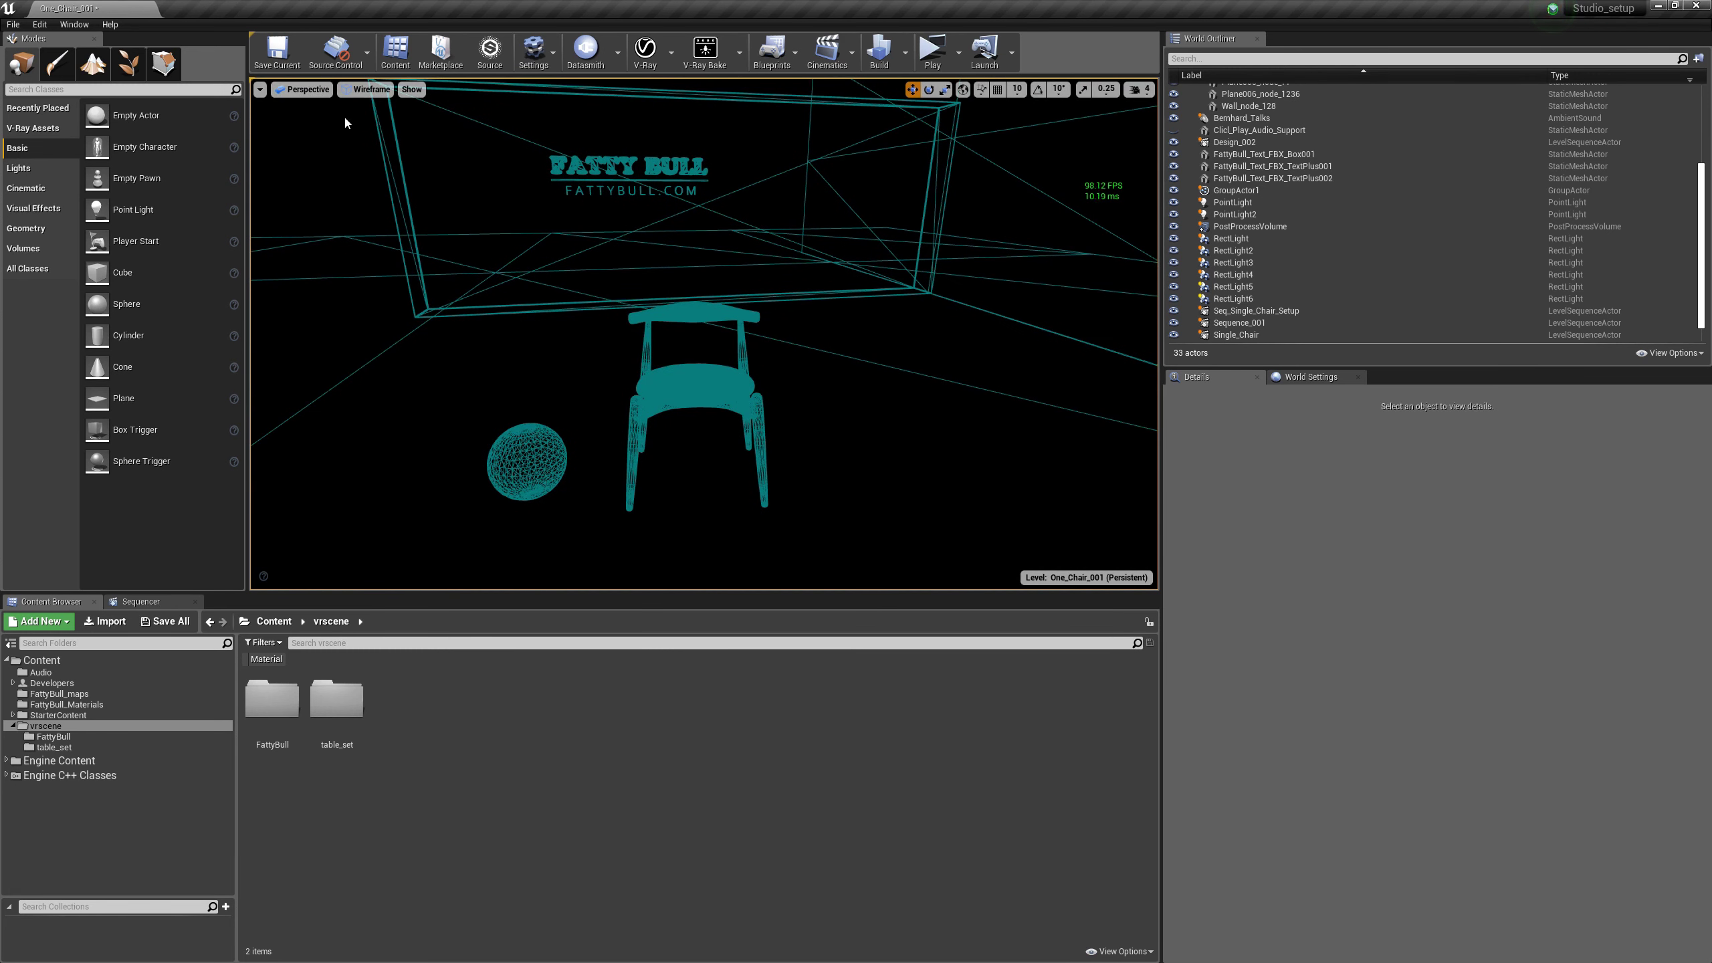
{"action": "left_click", "coordinate": [366, 90]}
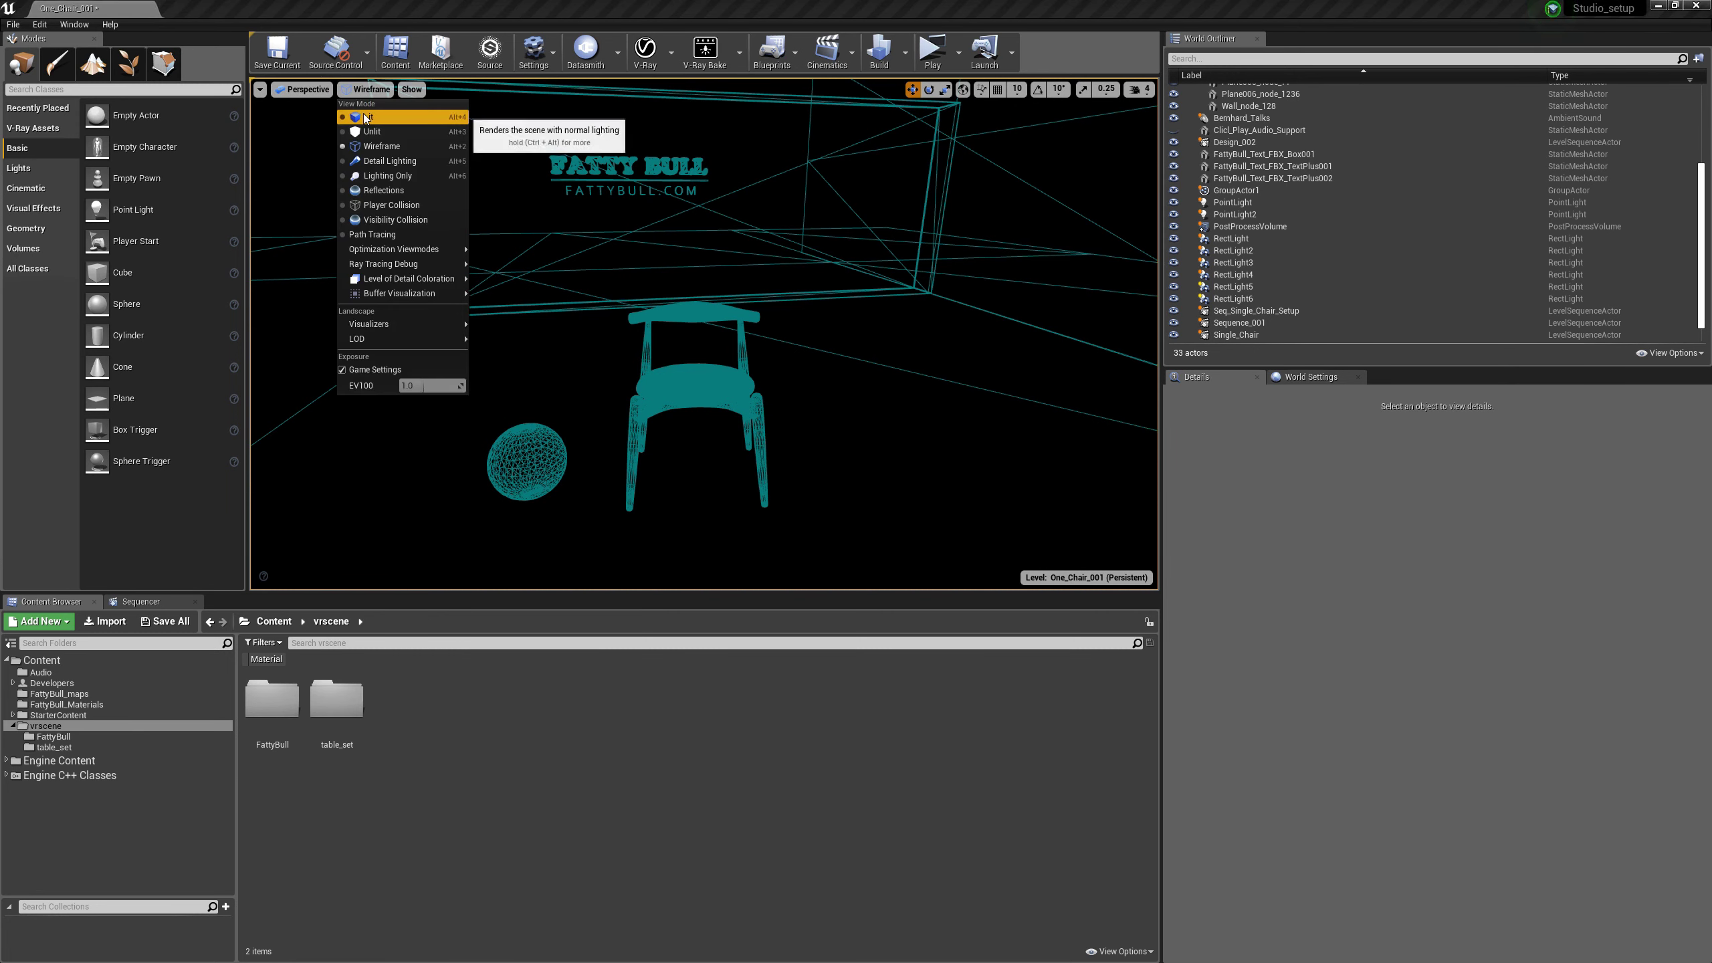
{"action": "left_click", "coordinate": [366, 118]}
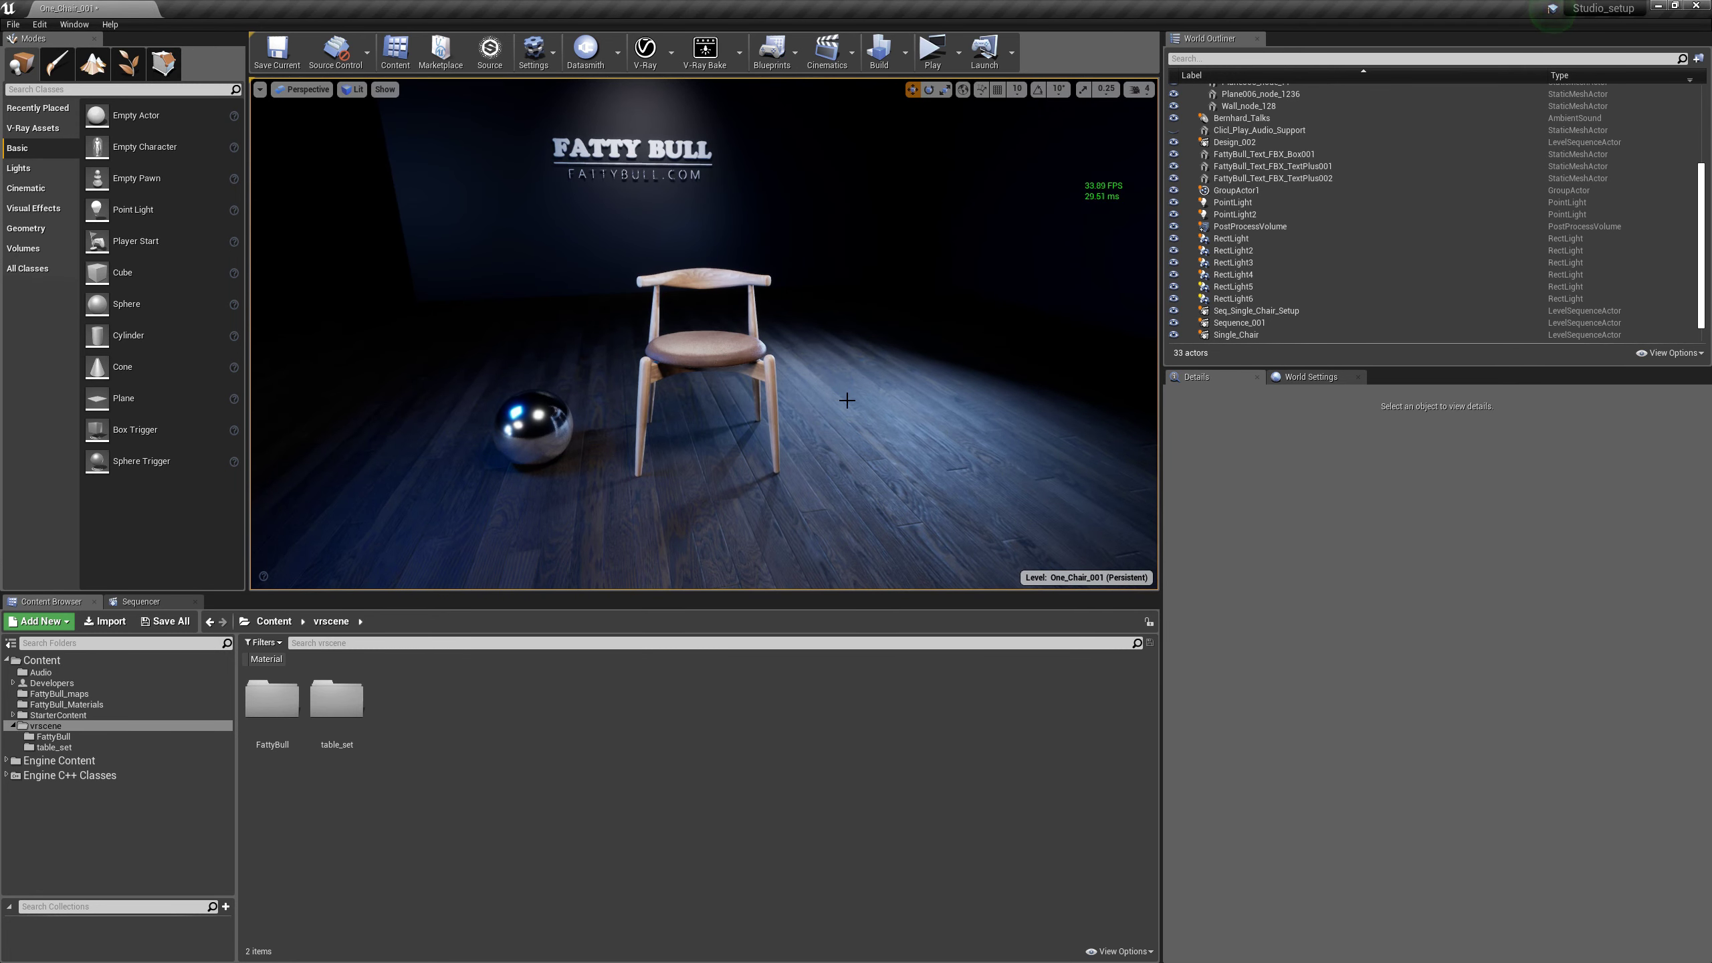
Turn off Game View so the light and volume icons are shown in the viewport.
{"action": "mouse_move", "coordinate": [887, 358]}
{"action": "left_mouse_down"}
{"action": "mouse_move", "coordinate": [866, 424]}
{"action": "mouse_move", "coordinate": [887, 358]}
{"action": "left_mouse_up"}
{"action": "right_click_drag", "start_coordinate": [888, 359], "coordinate": [904, 311]}
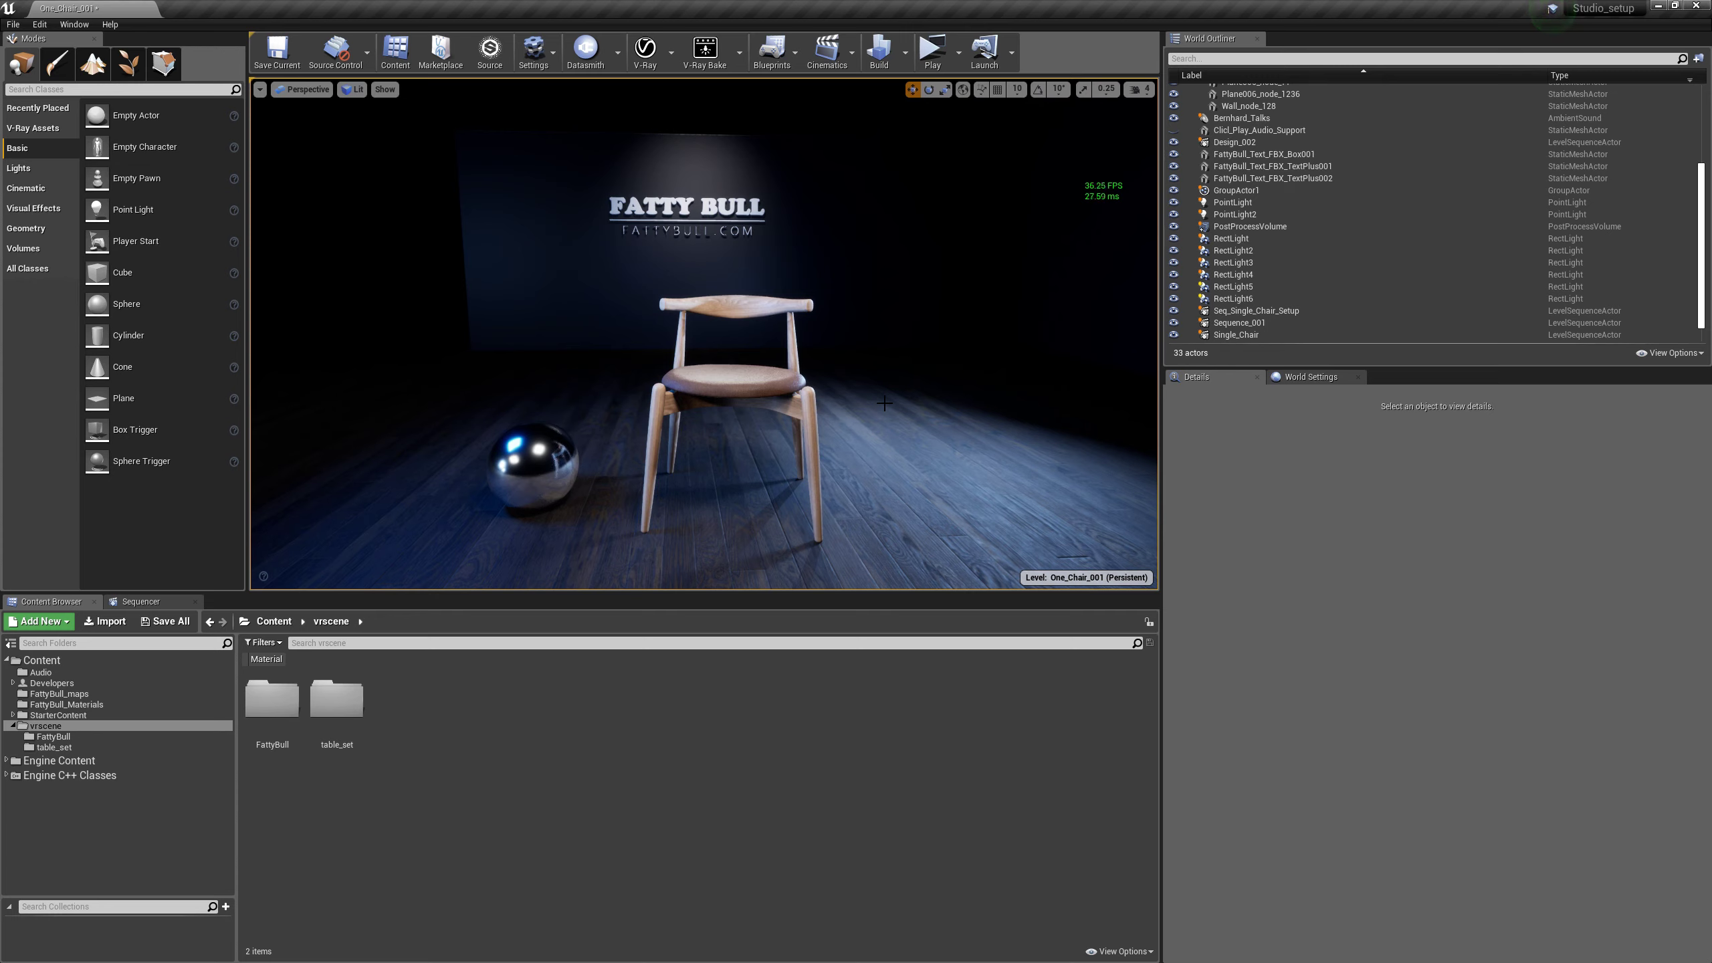
{"action": "key", "text": "g"}
{"action": "key", "text": "g"}
{"action": "key", "text": "g"}
{"action": "key", "text": "g"}
{"action": "key", "text": "g"}
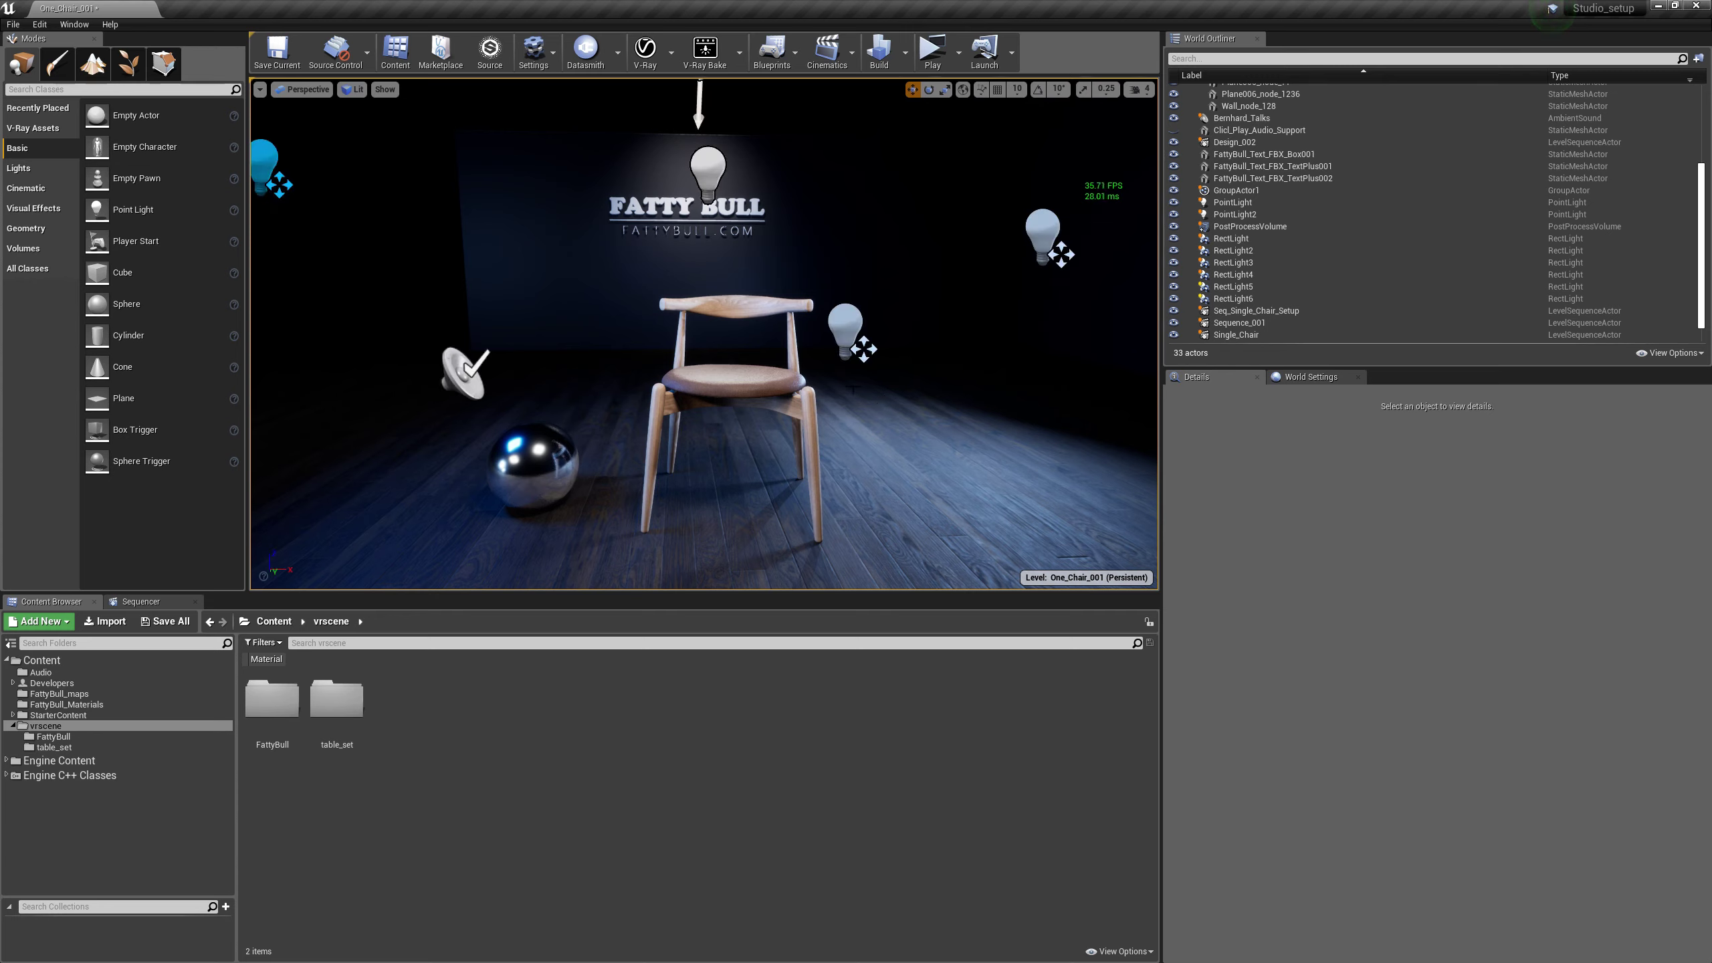
Place a basic Plane on the floor in front of the chair, and raise it to about Z 34.3.
{"action": "mouse_move", "coordinate": [952, 412]}
{"action": "middle_mouse_down"}
{"action": "mouse_move", "coordinate": [984, 356]}
{"action": "mouse_move", "coordinate": [964, 318]}
{"action": "mouse_move", "coordinate": [966, 351]}
{"action": "mouse_move", "coordinate": [996, 365]}
{"action": "mouse_move", "coordinate": [961, 402]}
{"action": "mouse_move", "coordinate": [957, 365]}
{"action": "mouse_move", "coordinate": [983, 361]}
{"action": "mouse_move", "coordinate": [943, 394]}
{"action": "middle_mouse_up"}
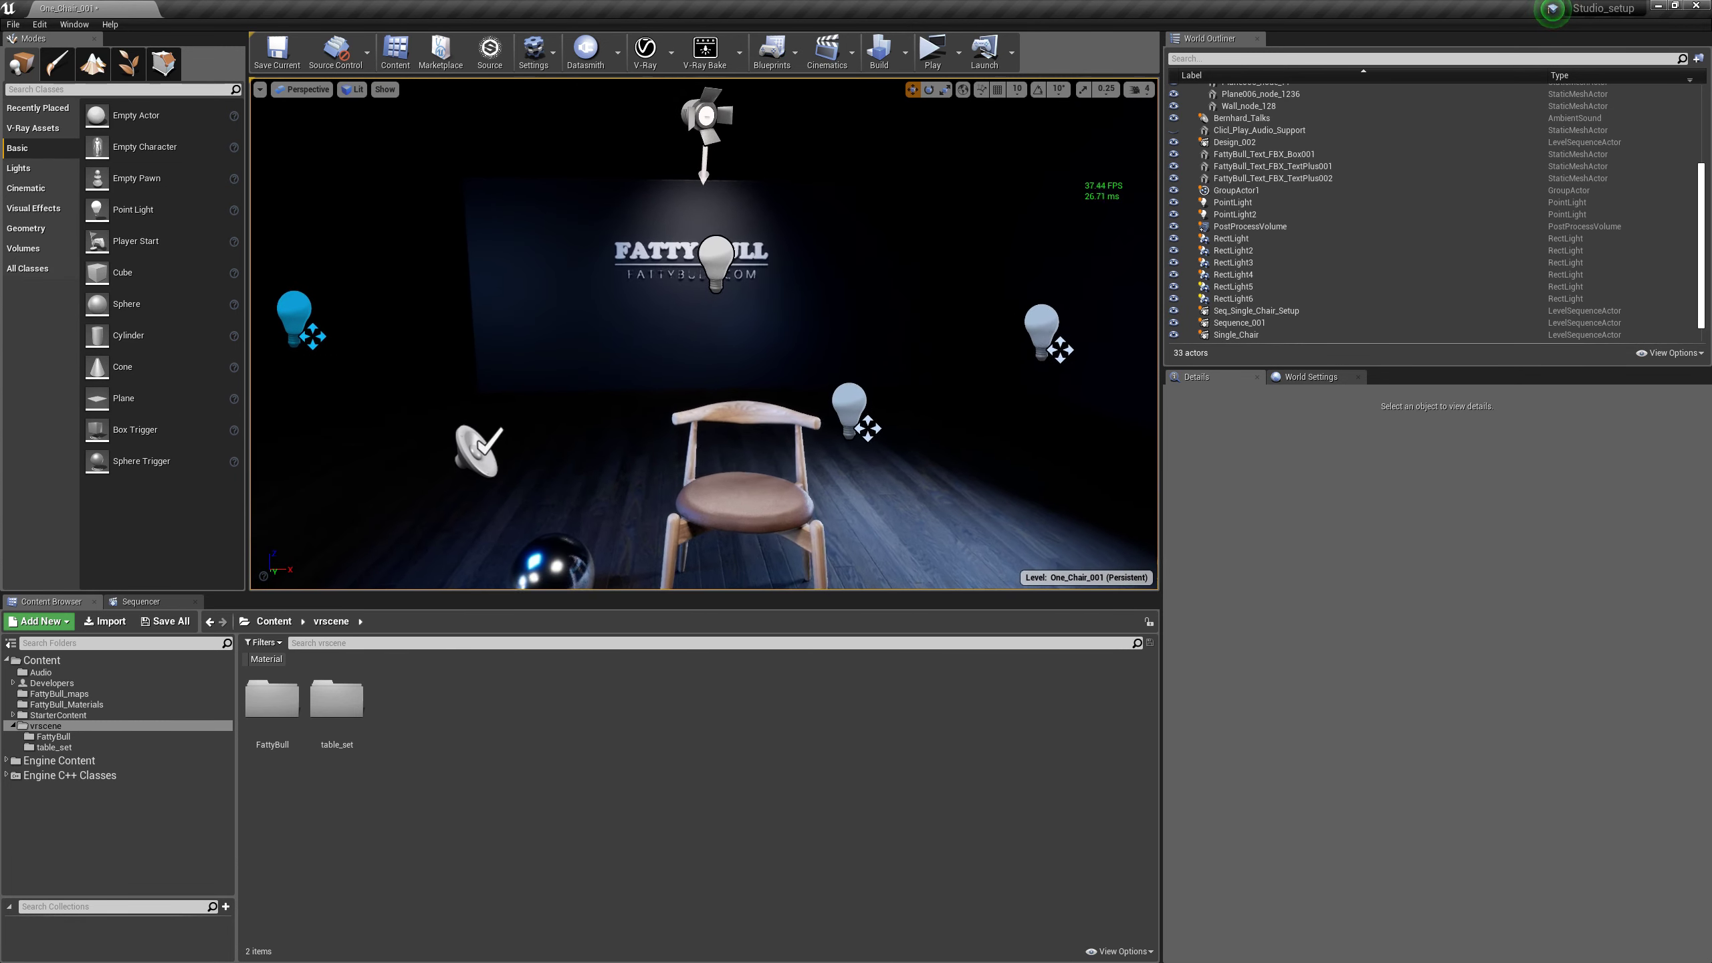
{"action": "right_click_drag", "start_coordinate": [931, 404], "coordinate": [940, 406]}
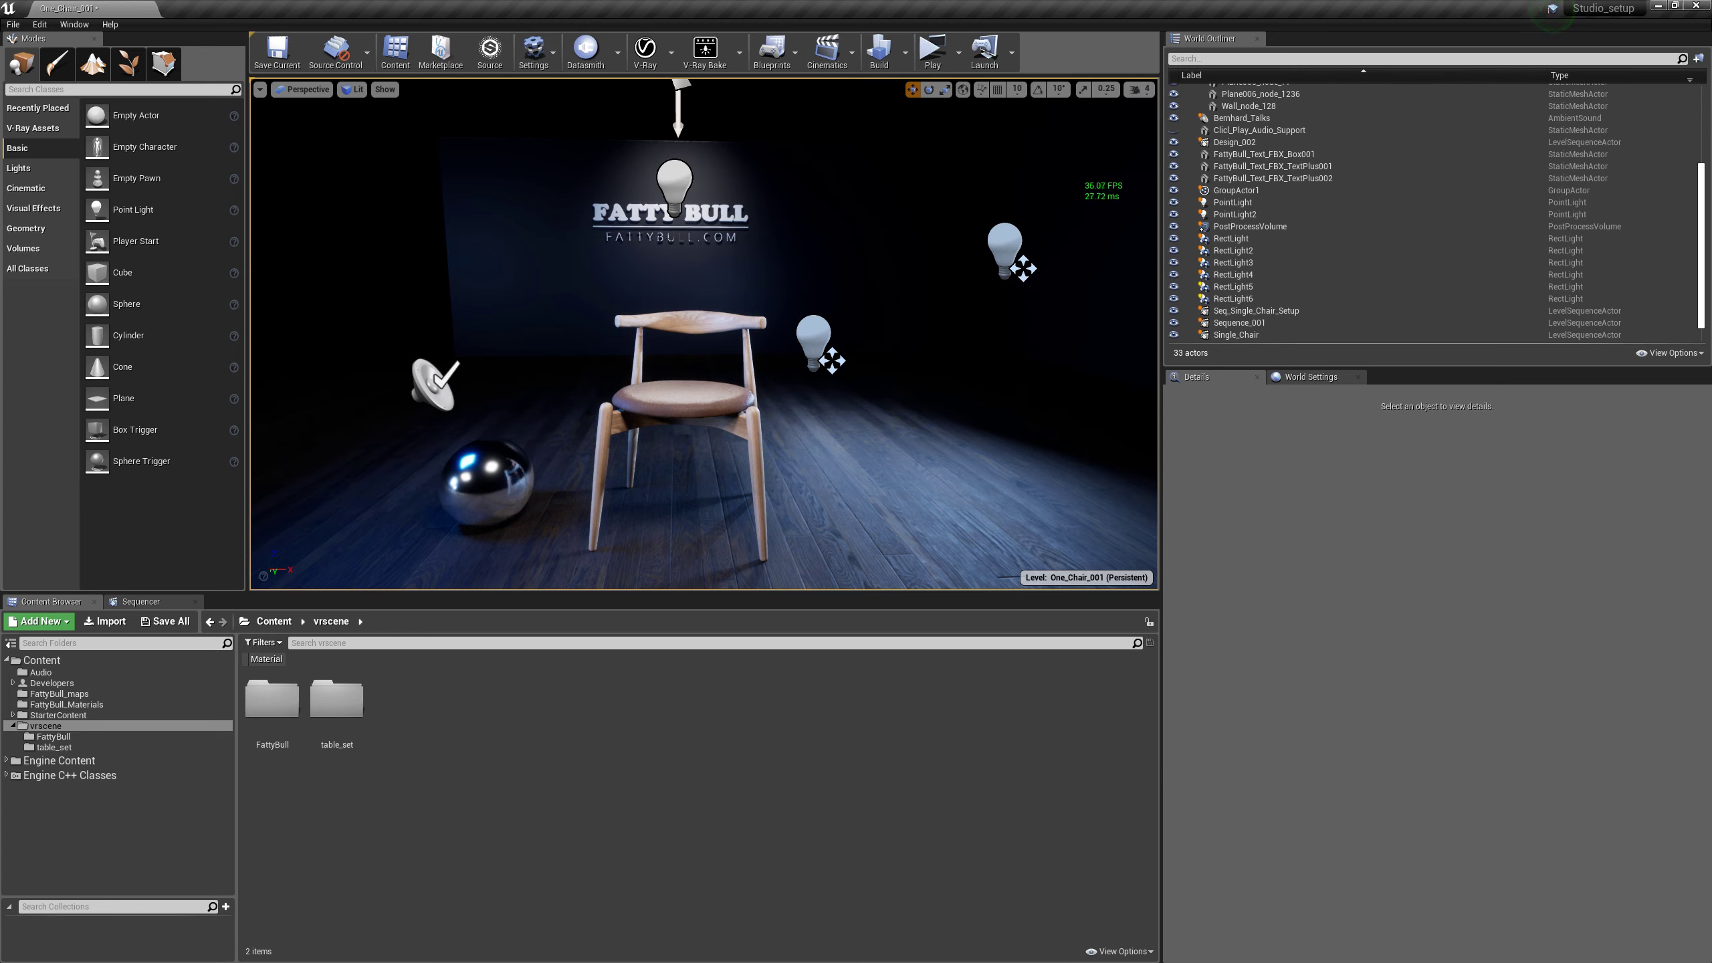
{"action": "mouse_move", "coordinate": [940, 406]}
{"action": "right_mouse_down"}
{"action": "mouse_move", "coordinate": [919, 403]}
{"action": "mouse_move", "coordinate": [914, 375]}
{"action": "mouse_move", "coordinate": [918, 395]}
{"action": "right_mouse_up"}
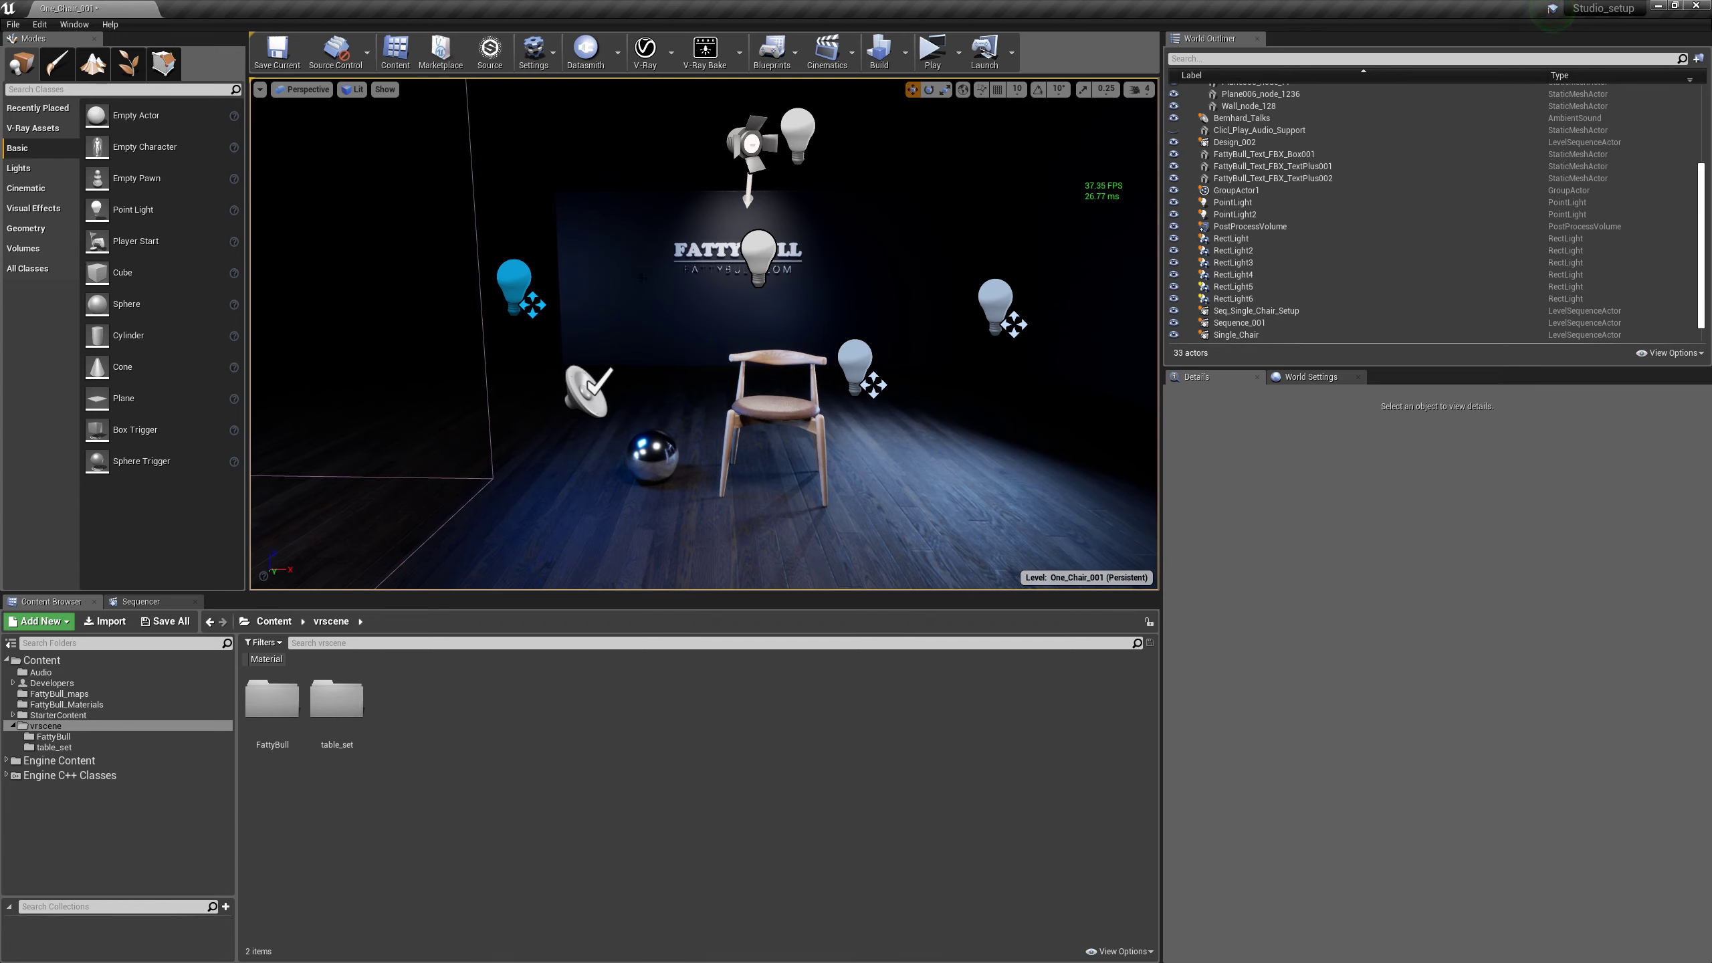
{"action": "middle_click_drag", "start_coordinate": [481, 248], "coordinate": [505, 300]}
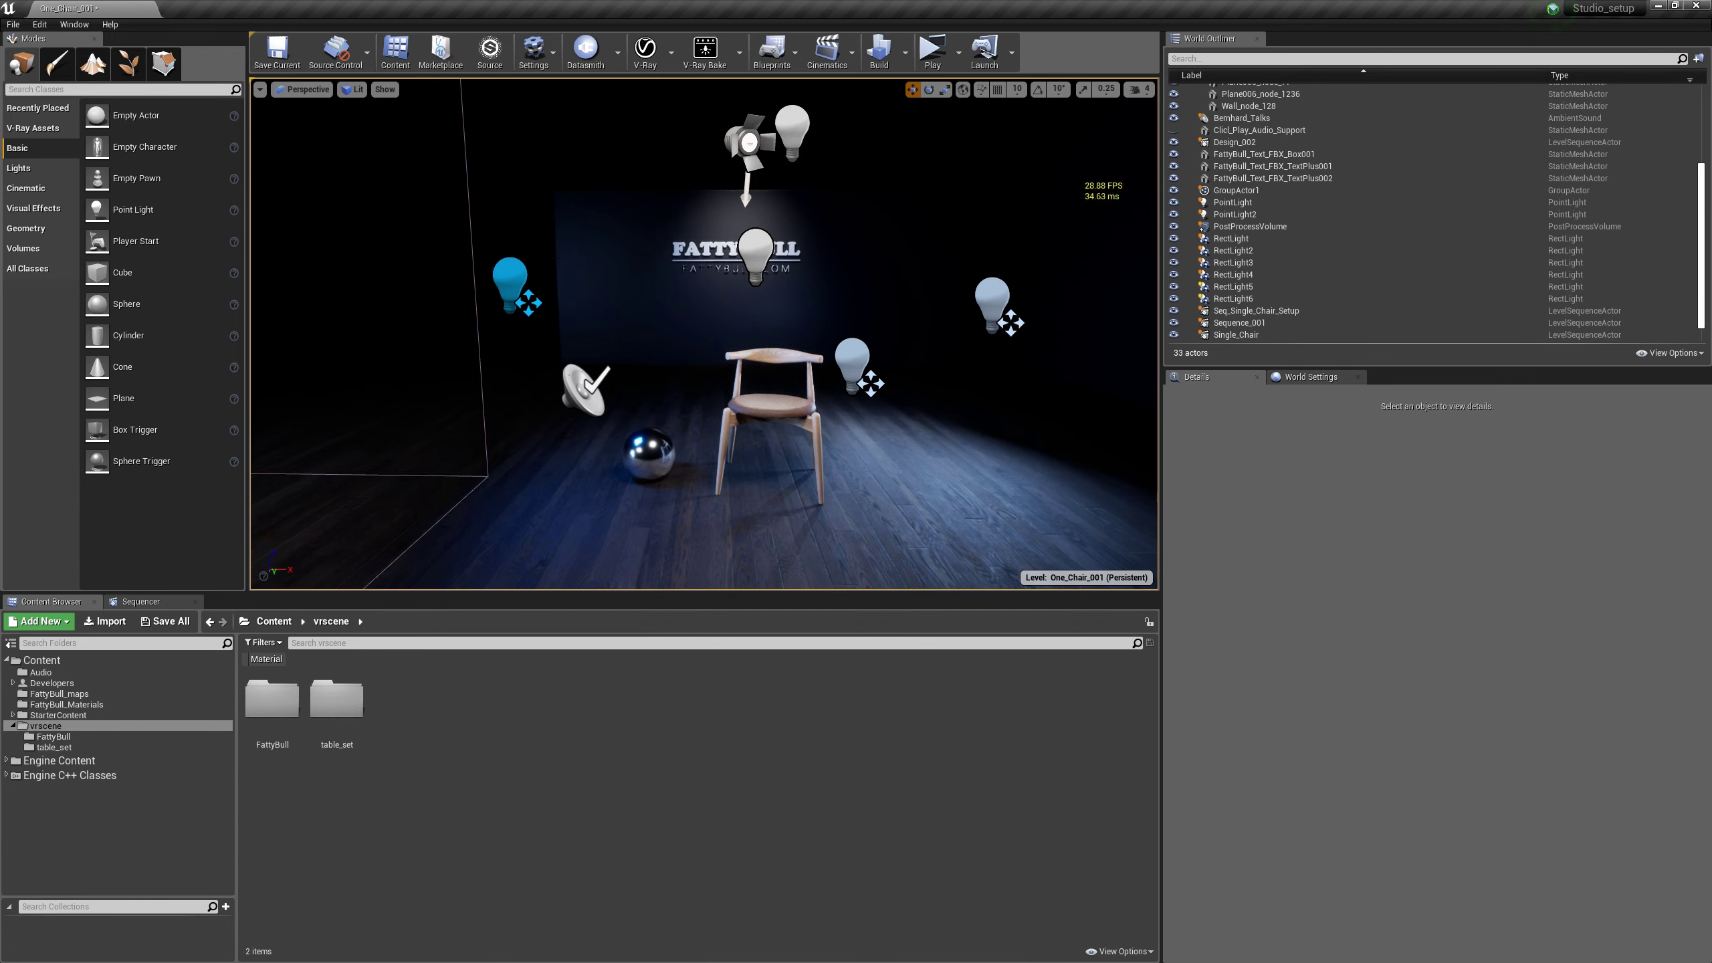
{"action": "right_click_drag", "start_coordinate": [872, 467], "coordinate": [871, 466]}
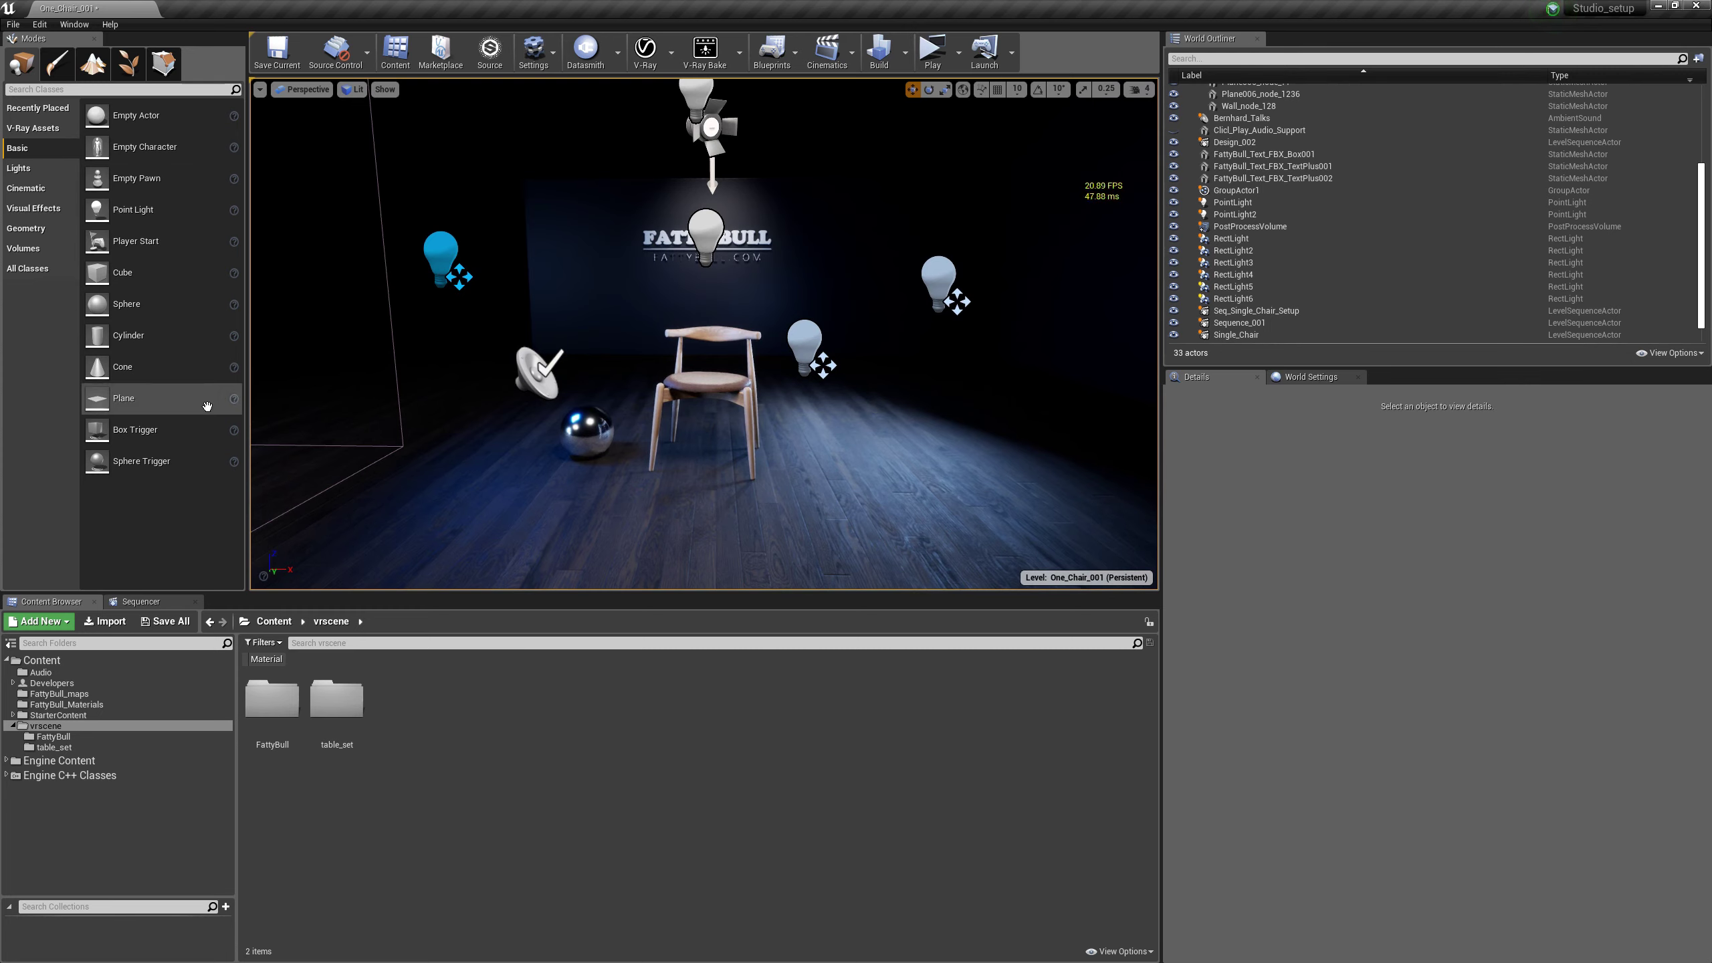
{"action": "left_click_drag", "start_coordinate": [165, 404], "coordinate": [717, 505]}
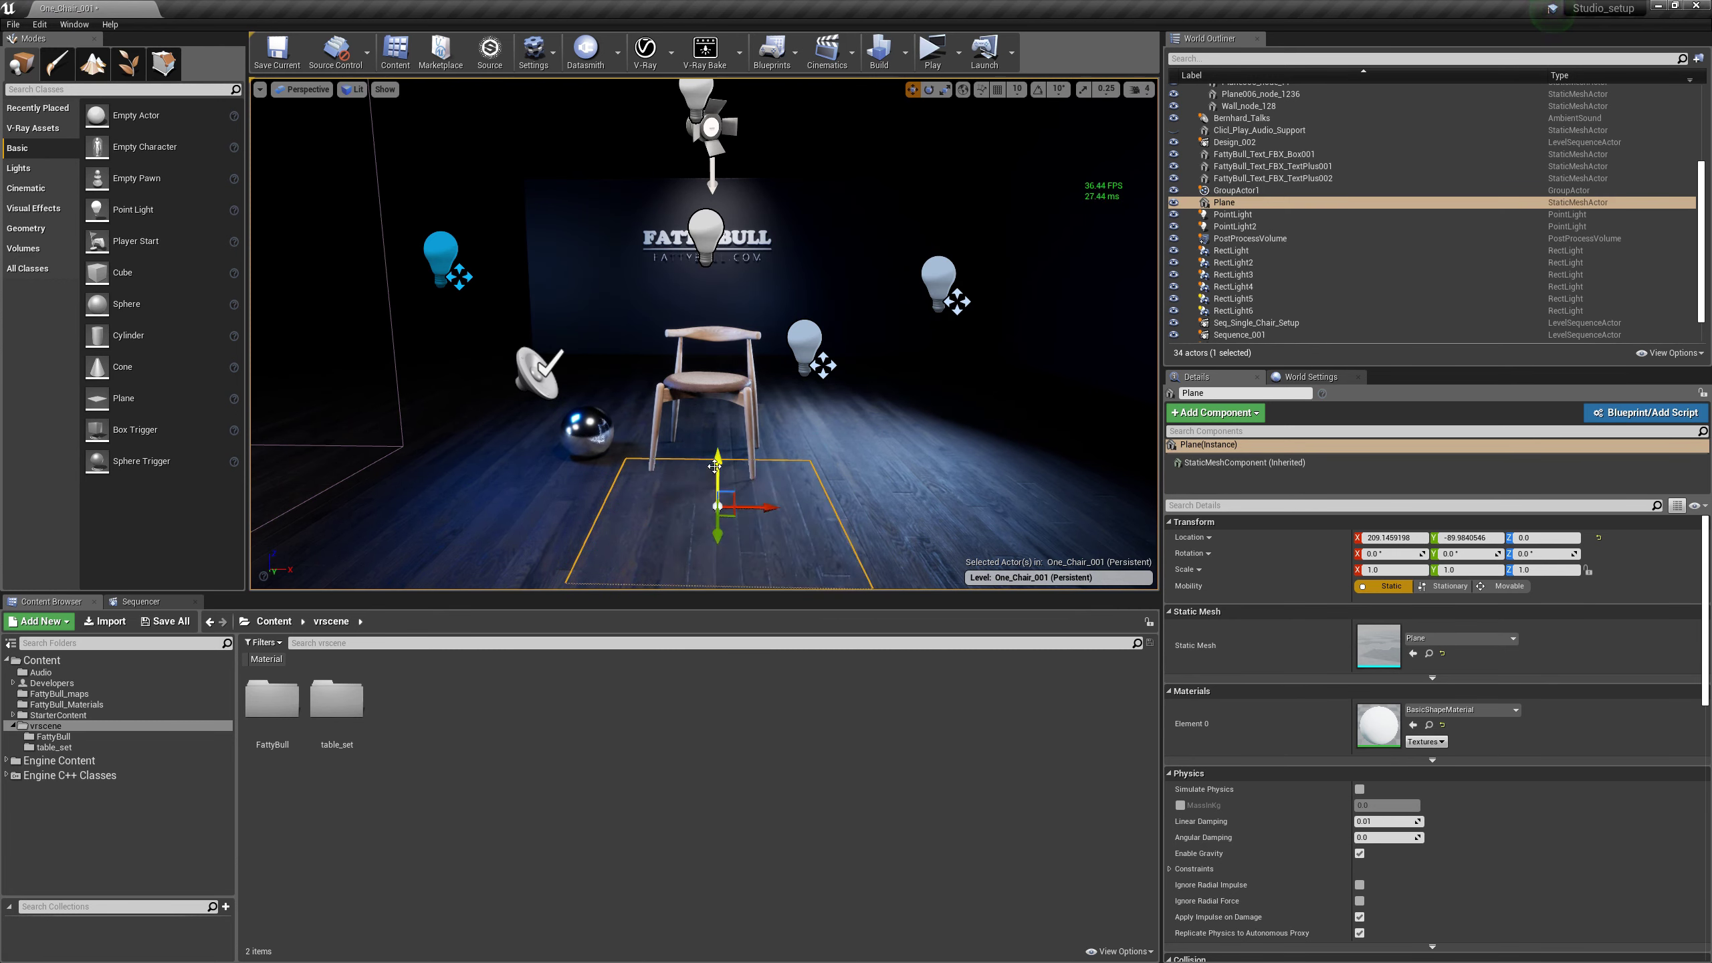
{"action": "left_click_drag", "start_coordinate": [719, 481], "coordinate": [683, 428]}
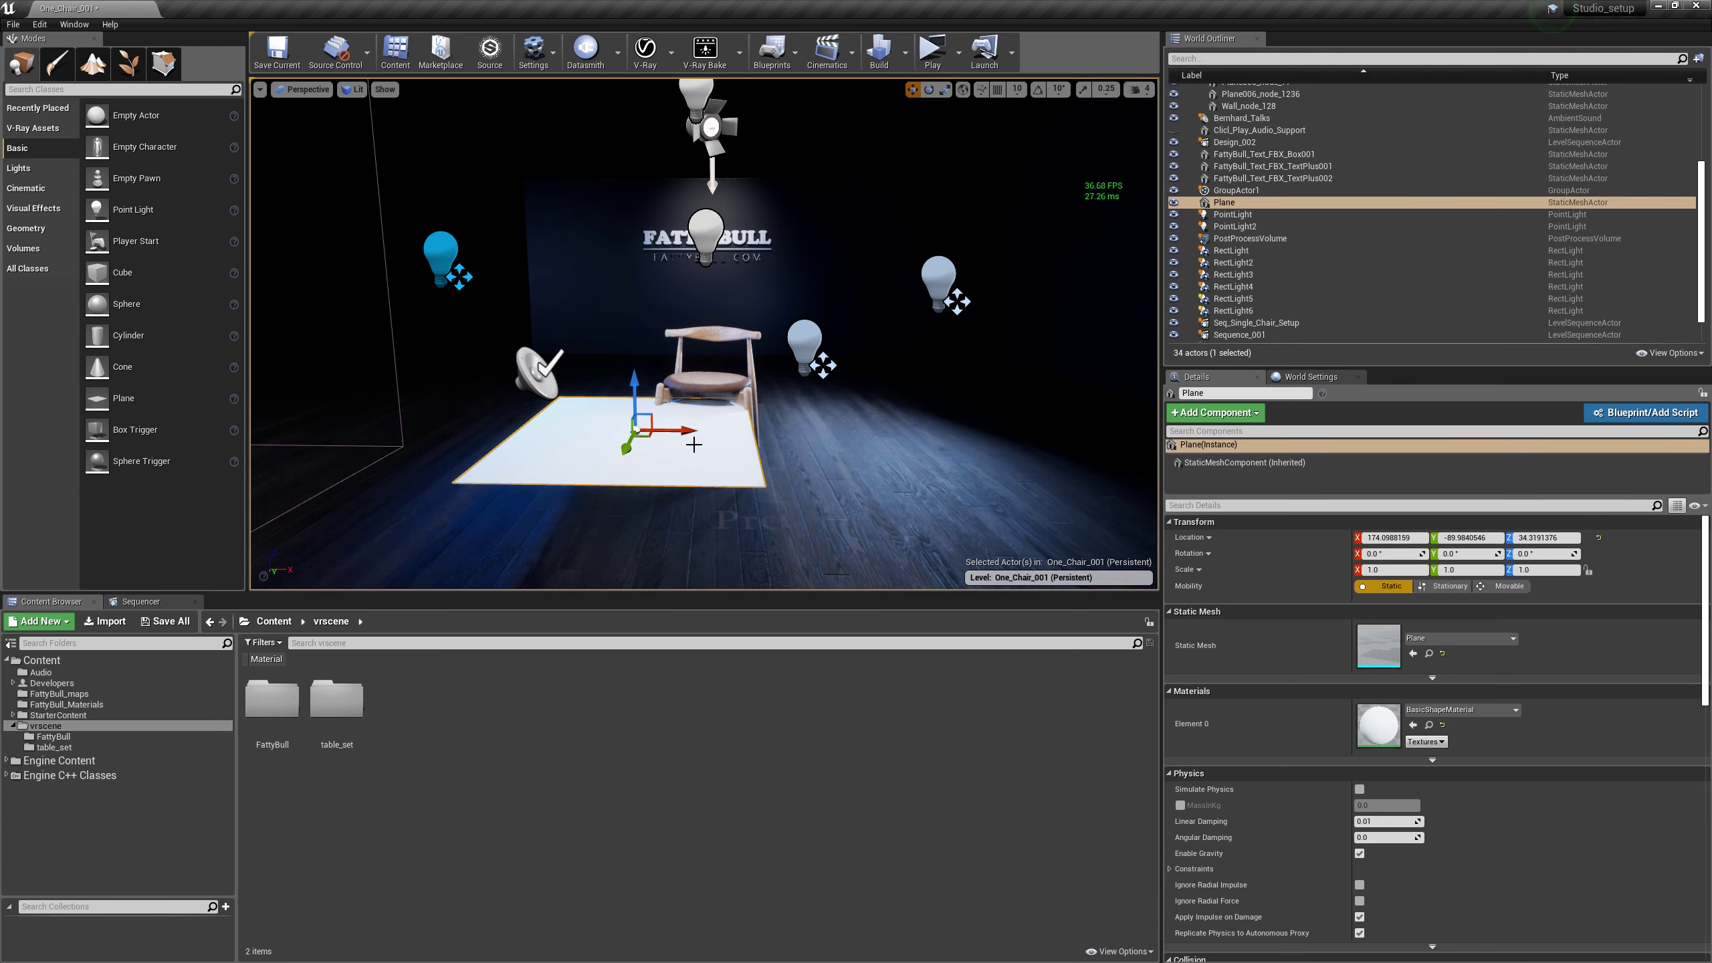
Move the plane along its X axis to about X 139.7, beside the chair.
{"action": "key", "text": "e"}
{"action": "key", "text": "r"}
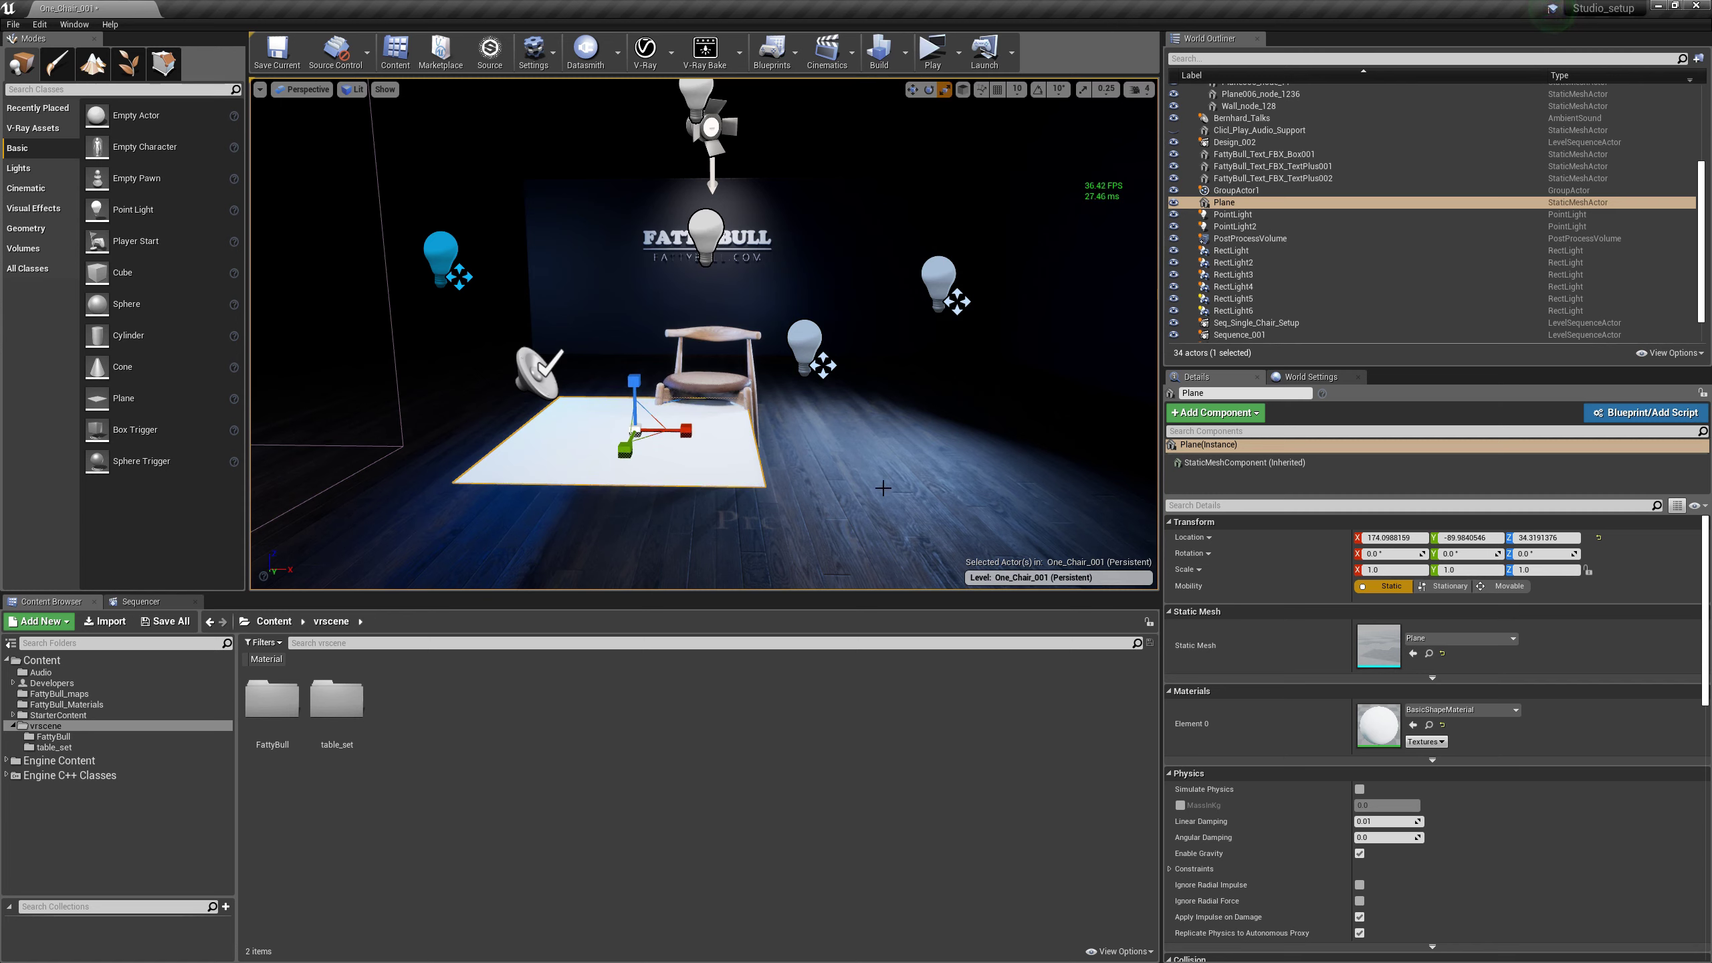
{"action": "key", "text": "w"}
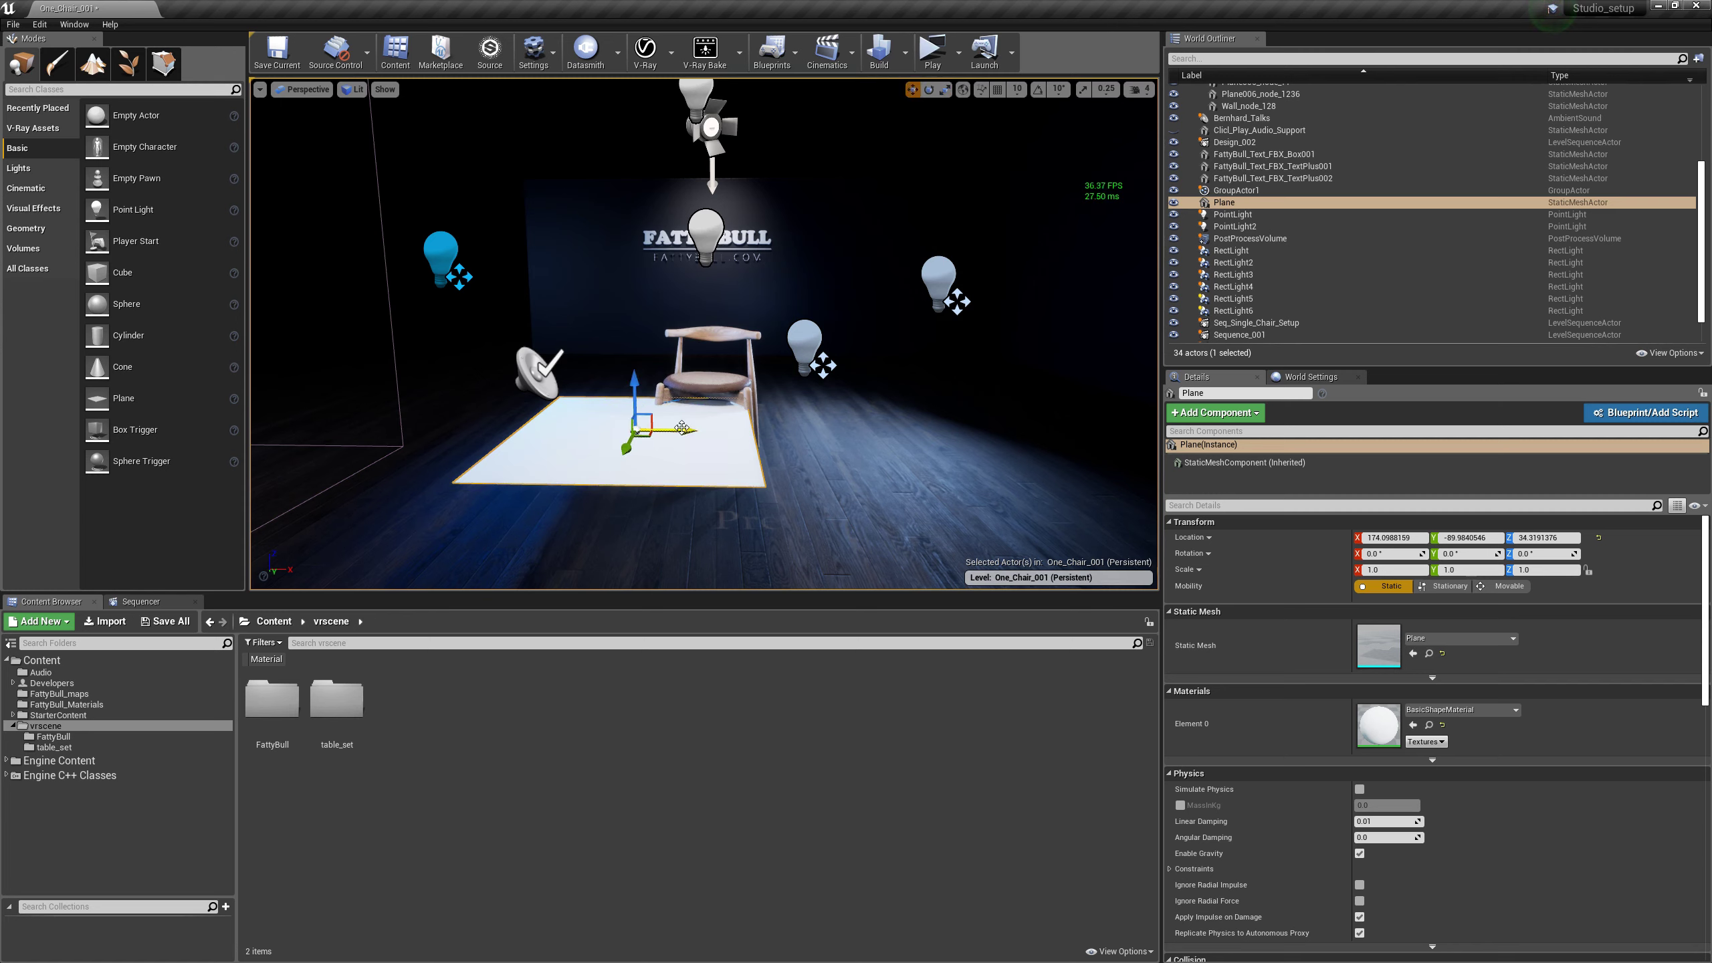
{"action": "left_click_drag", "start_coordinate": [683, 429], "coordinate": [624, 445]}
Try rotating the plane, undo the rotation, and scale the plane uniformly to about 1.018.
{"action": "key", "text": "e"}
{"action": "mouse_move", "coordinate": [593, 375]}
{"action": "left_mouse_down"}
{"action": "mouse_move", "coordinate": [574, 397]}
{"action": "mouse_move", "coordinate": [608, 378]}
{"action": "left_mouse_up"}
{"action": "key", "text": "ctrl+z"}
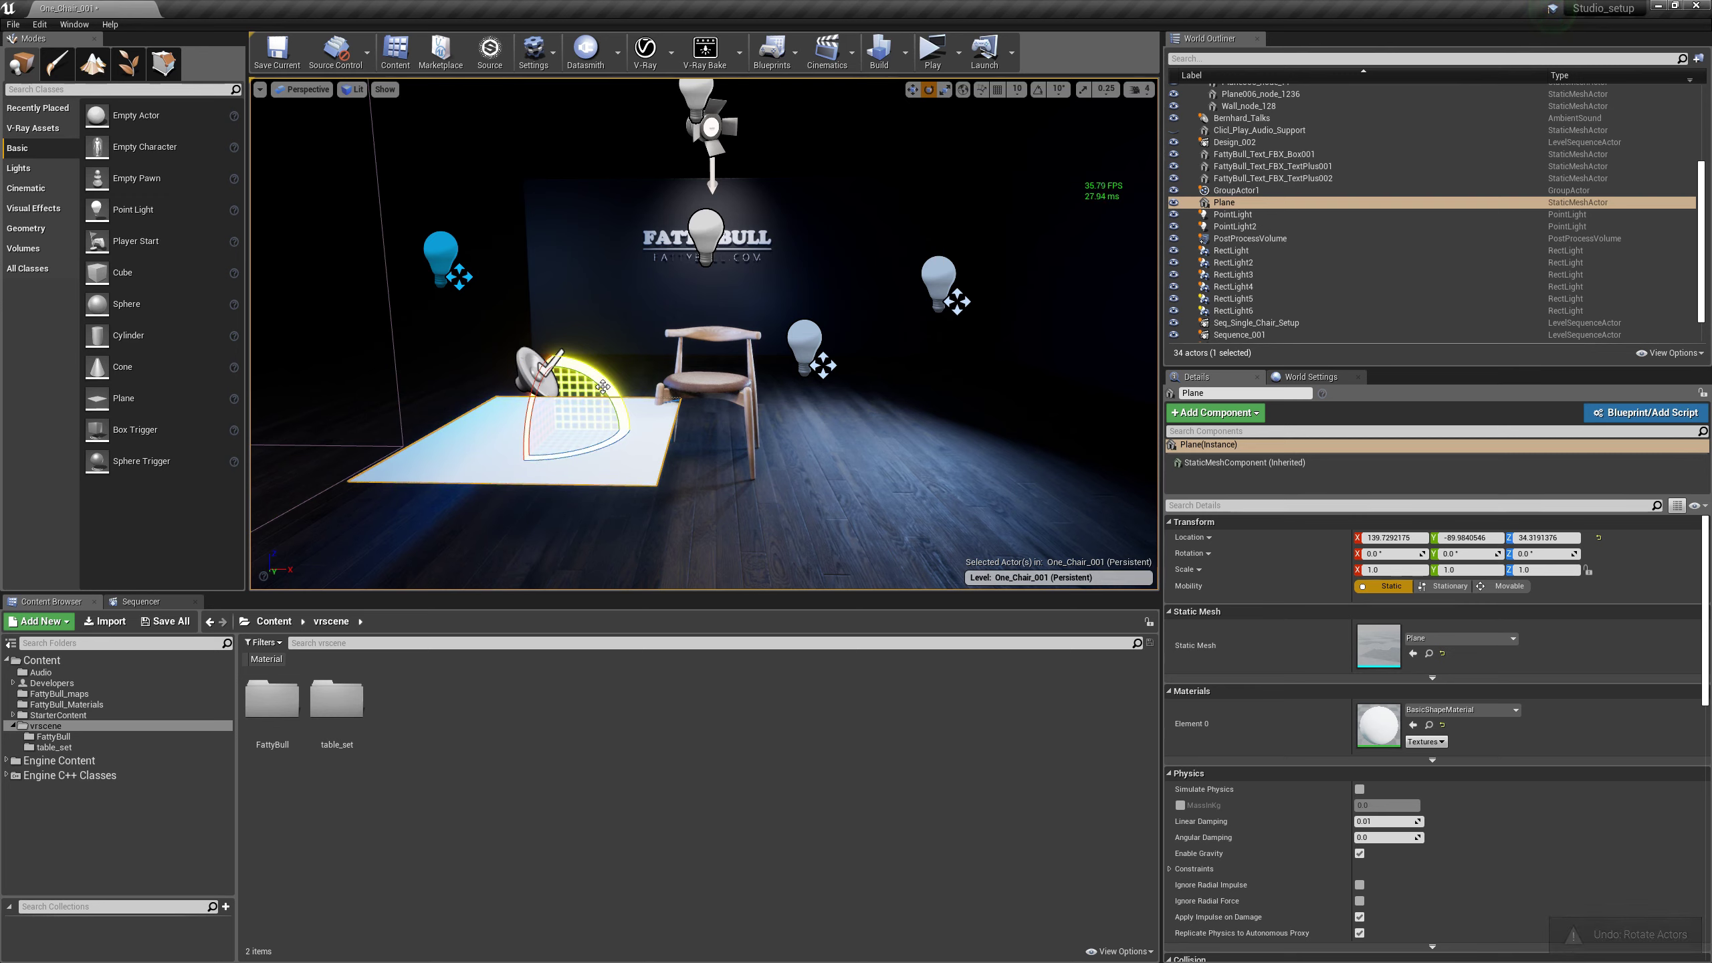
{"action": "key", "text": "r"}
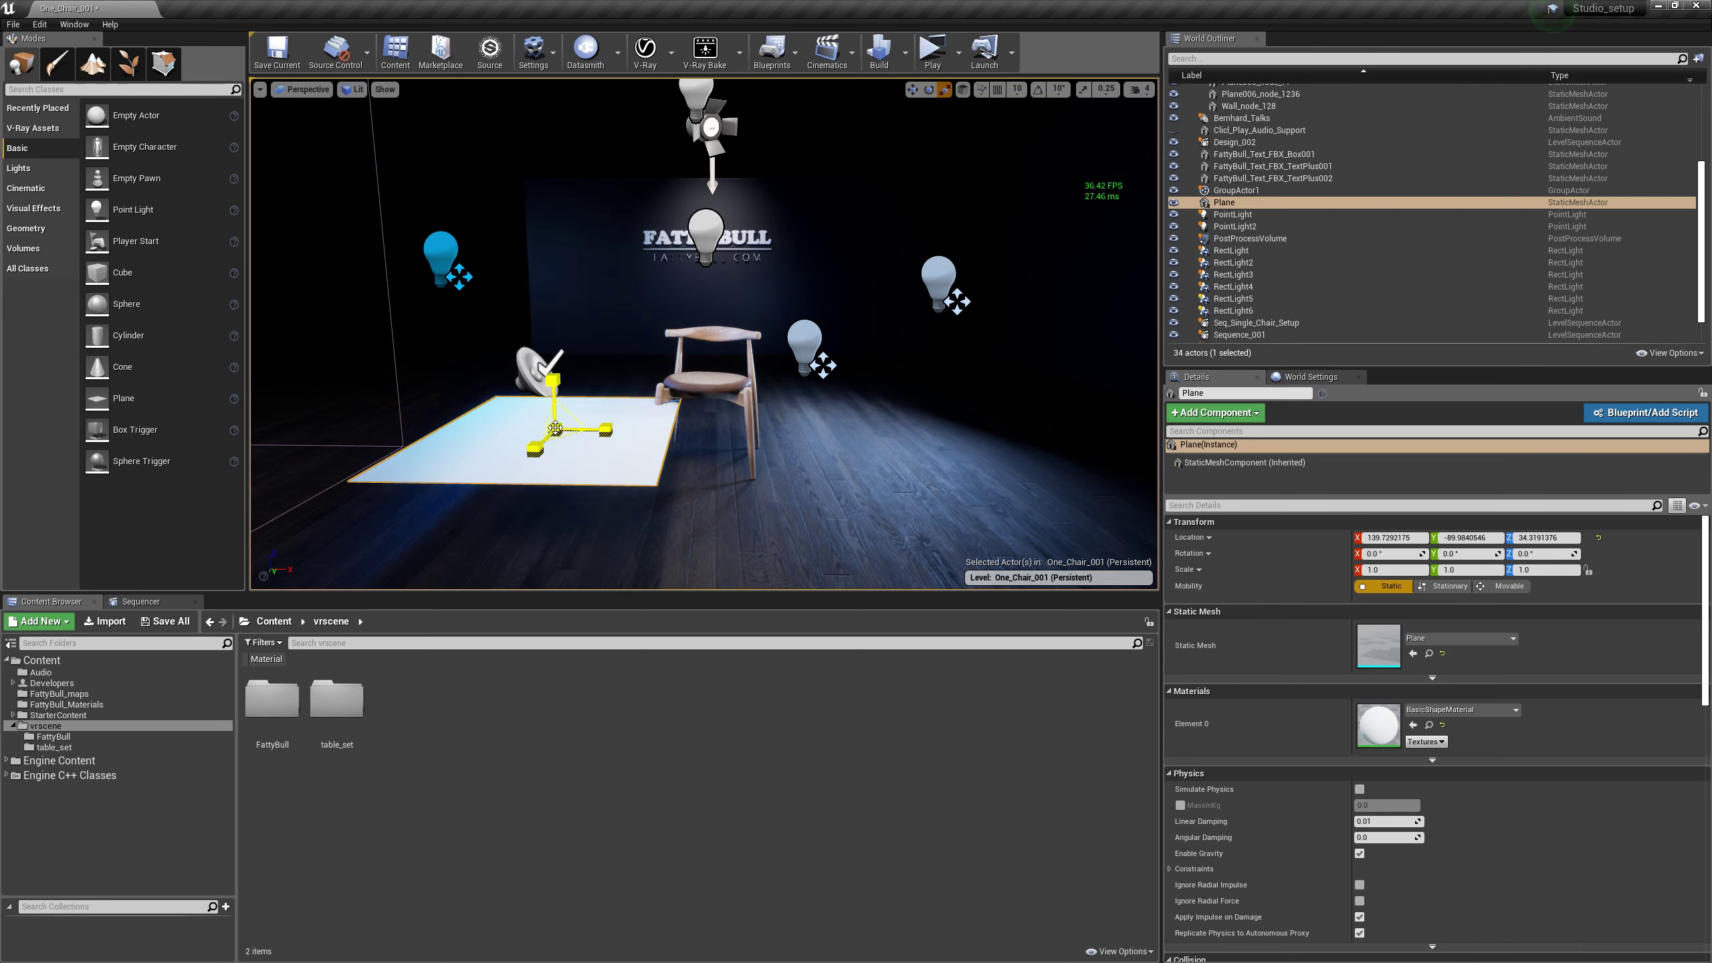
{"action": "mouse_move", "coordinate": [555, 428]}
{"action": "left_mouse_down"}
{"action": "mouse_move", "coordinate": [586, 406]}
{"action": "mouse_move", "coordinate": [558, 427]}
{"action": "left_mouse_up"}
Move the plane back along X to about 186.7, in front of the chair, and delete it.
{"action": "key", "text": "e"}
{"action": "key", "text": "w"}
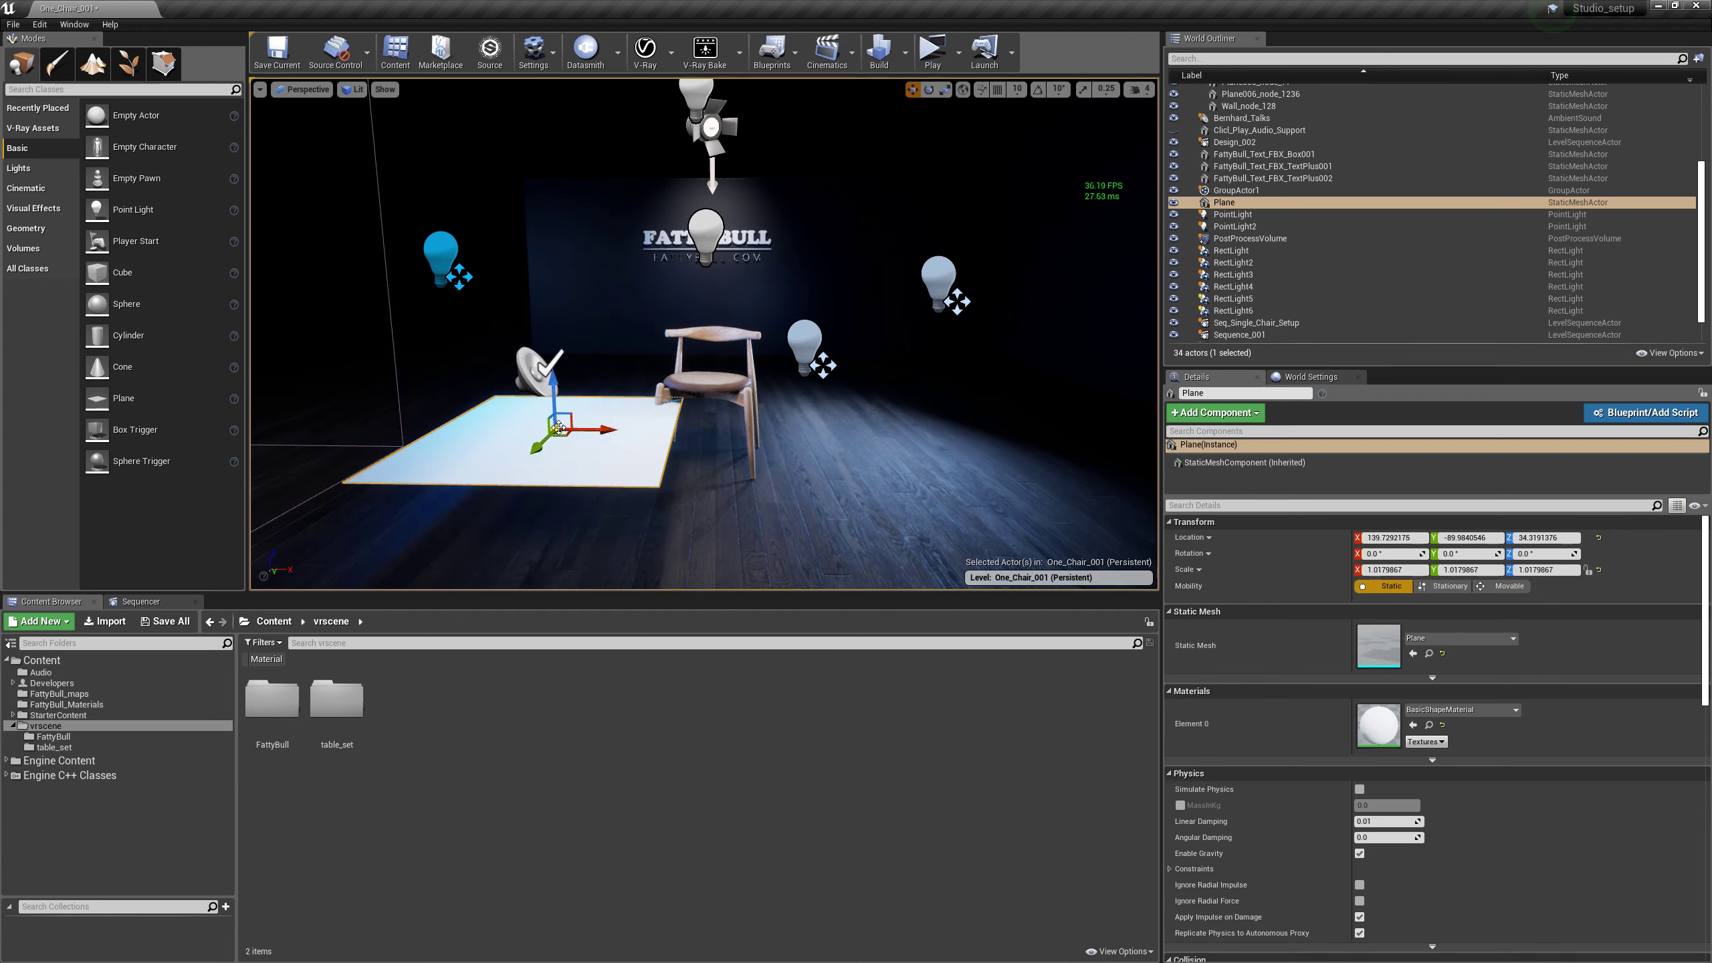
{"action": "left_click_drag", "start_coordinate": [603, 428], "coordinate": [716, 427]}
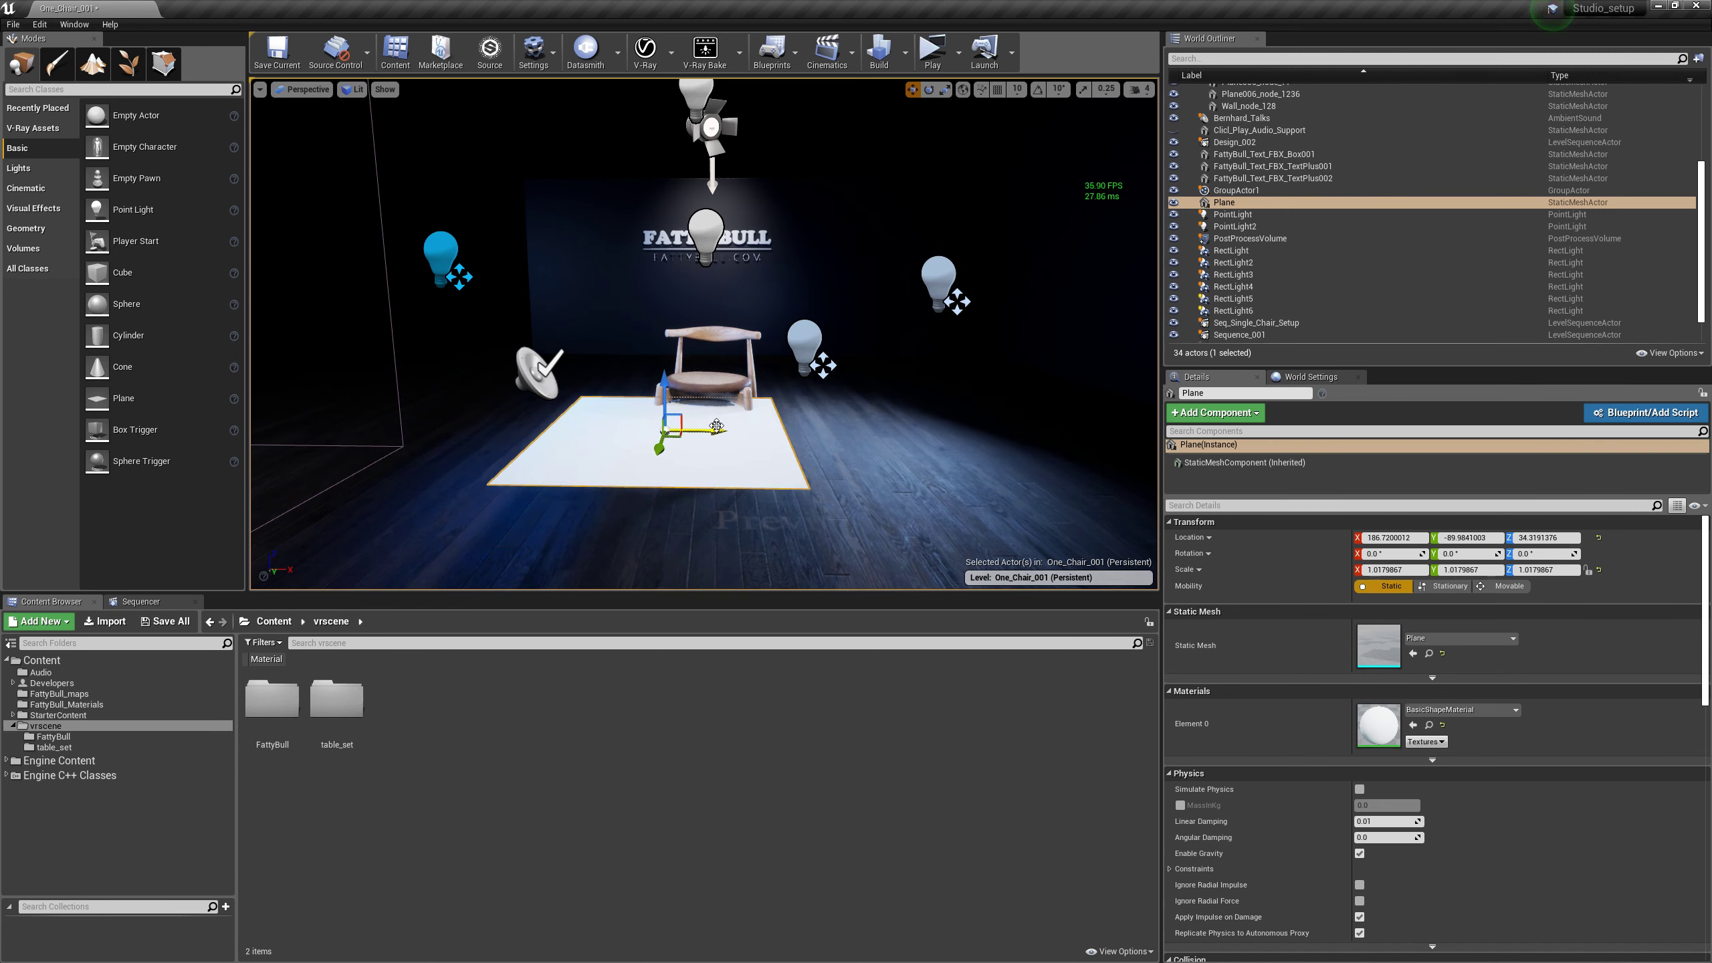
{"action": "key", "text": "Delete"}
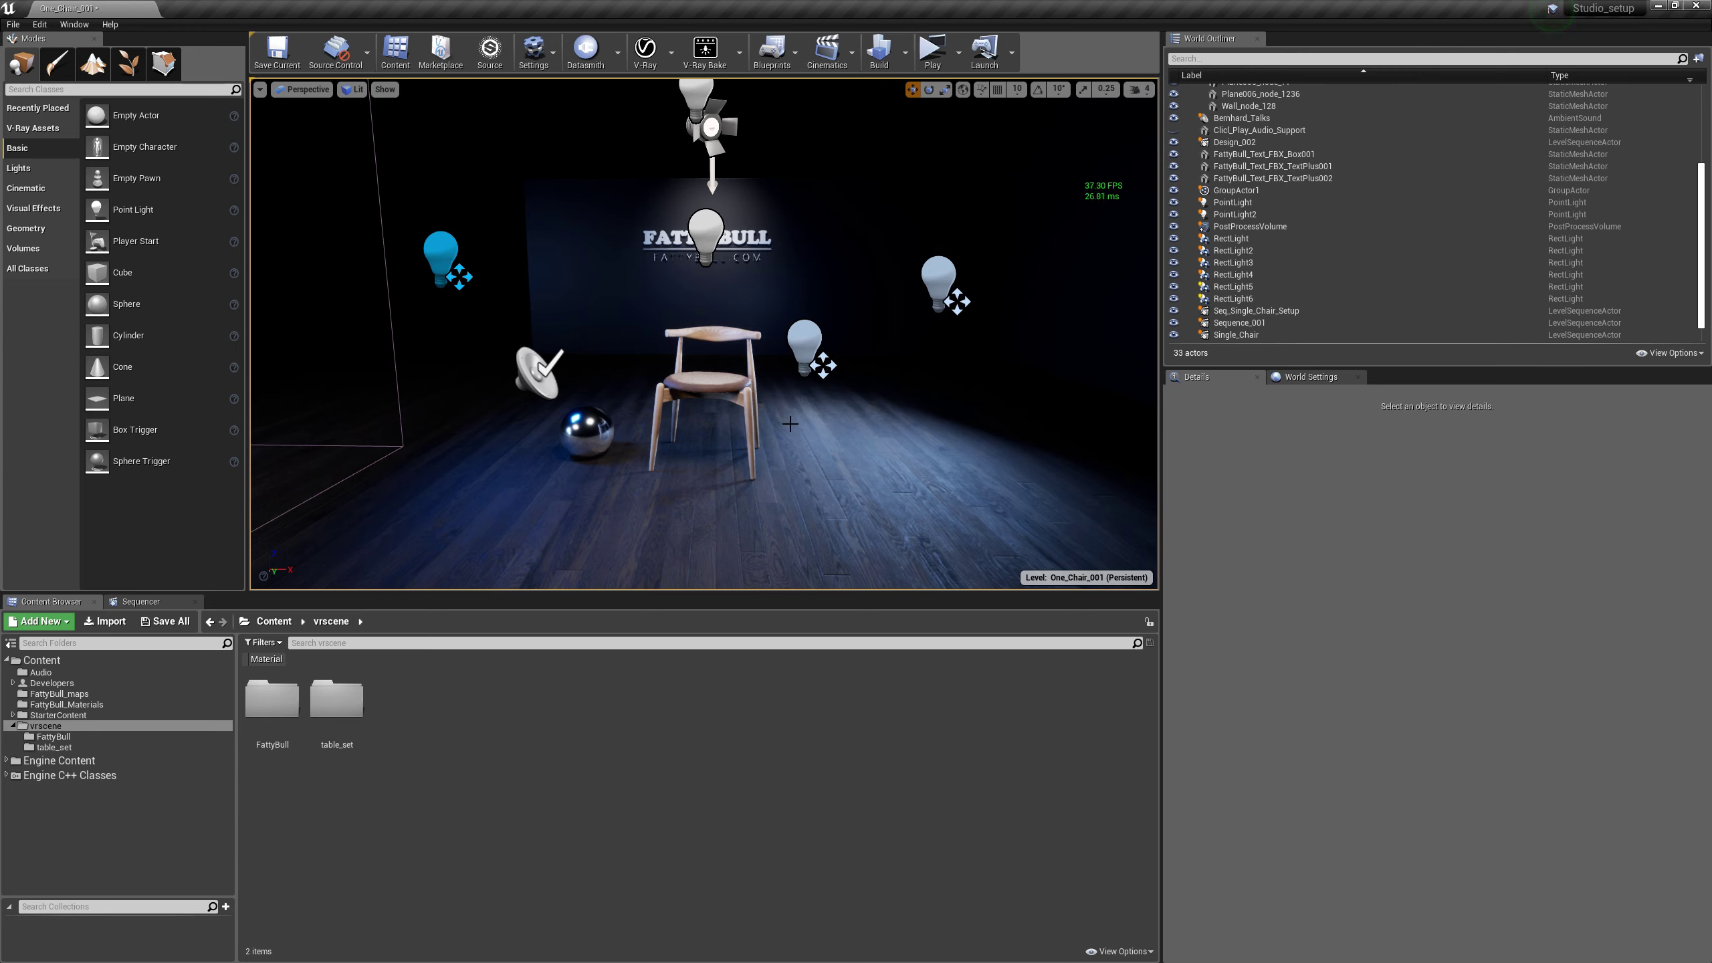
Toggle Game View to compare the scene with and without icons, ending with the icons shown.
{"action": "middle_click_drag", "start_coordinate": [790, 410], "coordinate": [829, 449]}
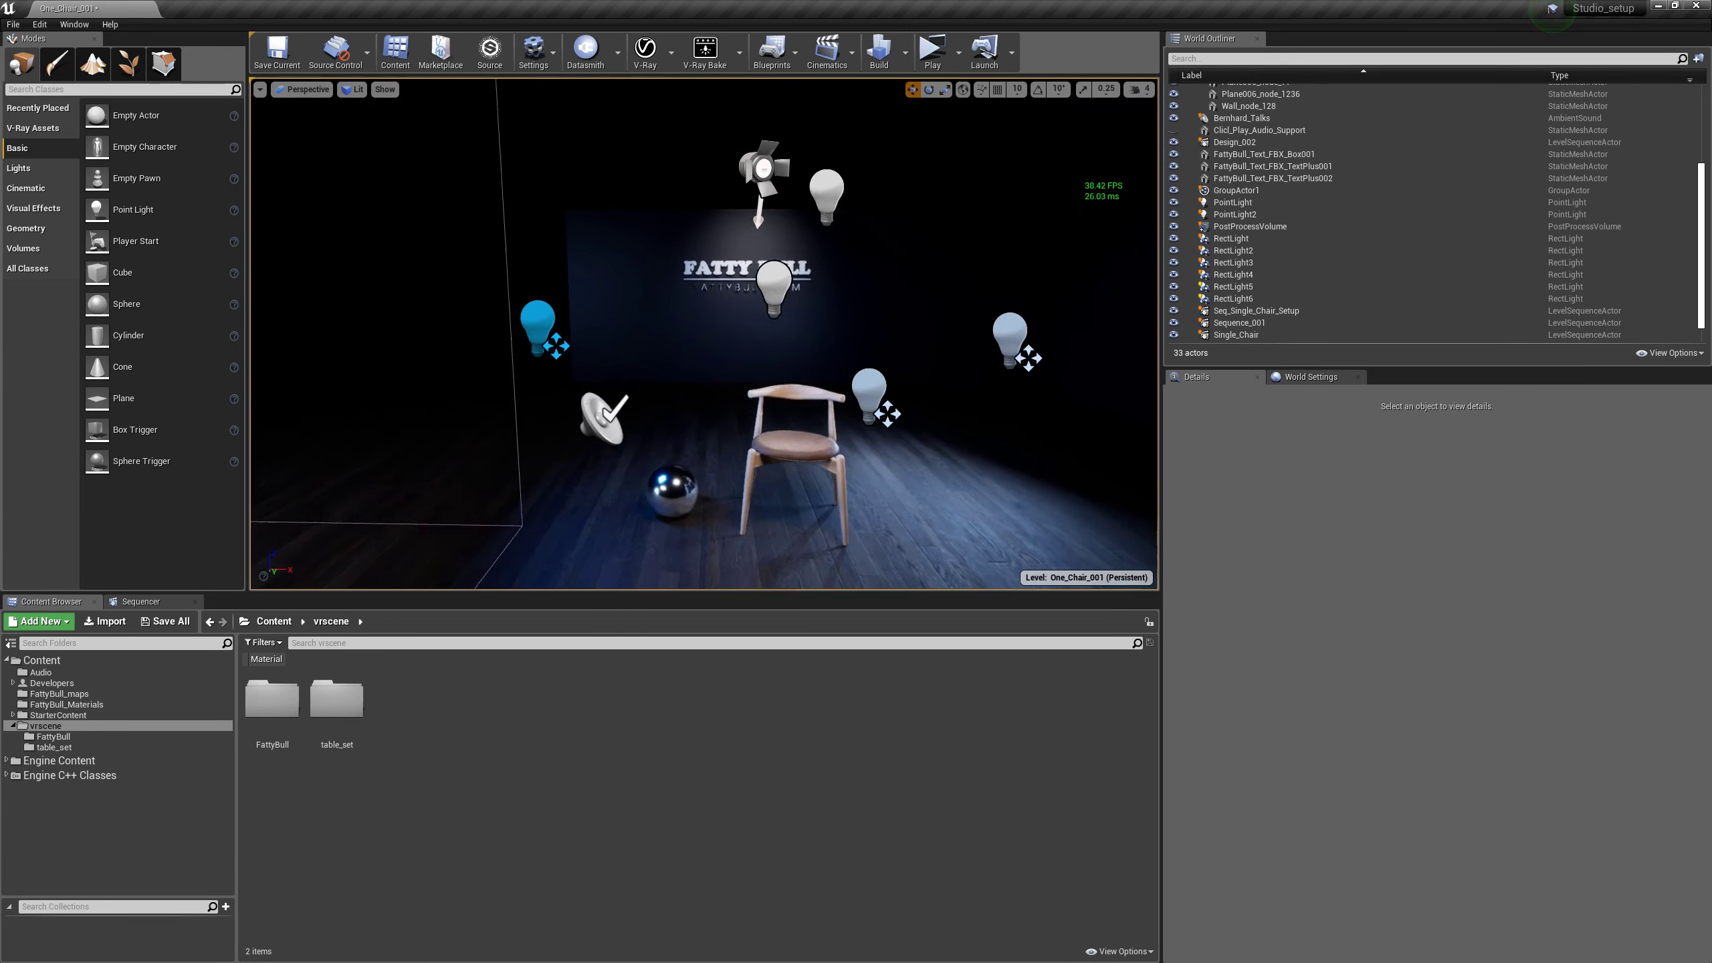
{"action": "key", "text": "g"}
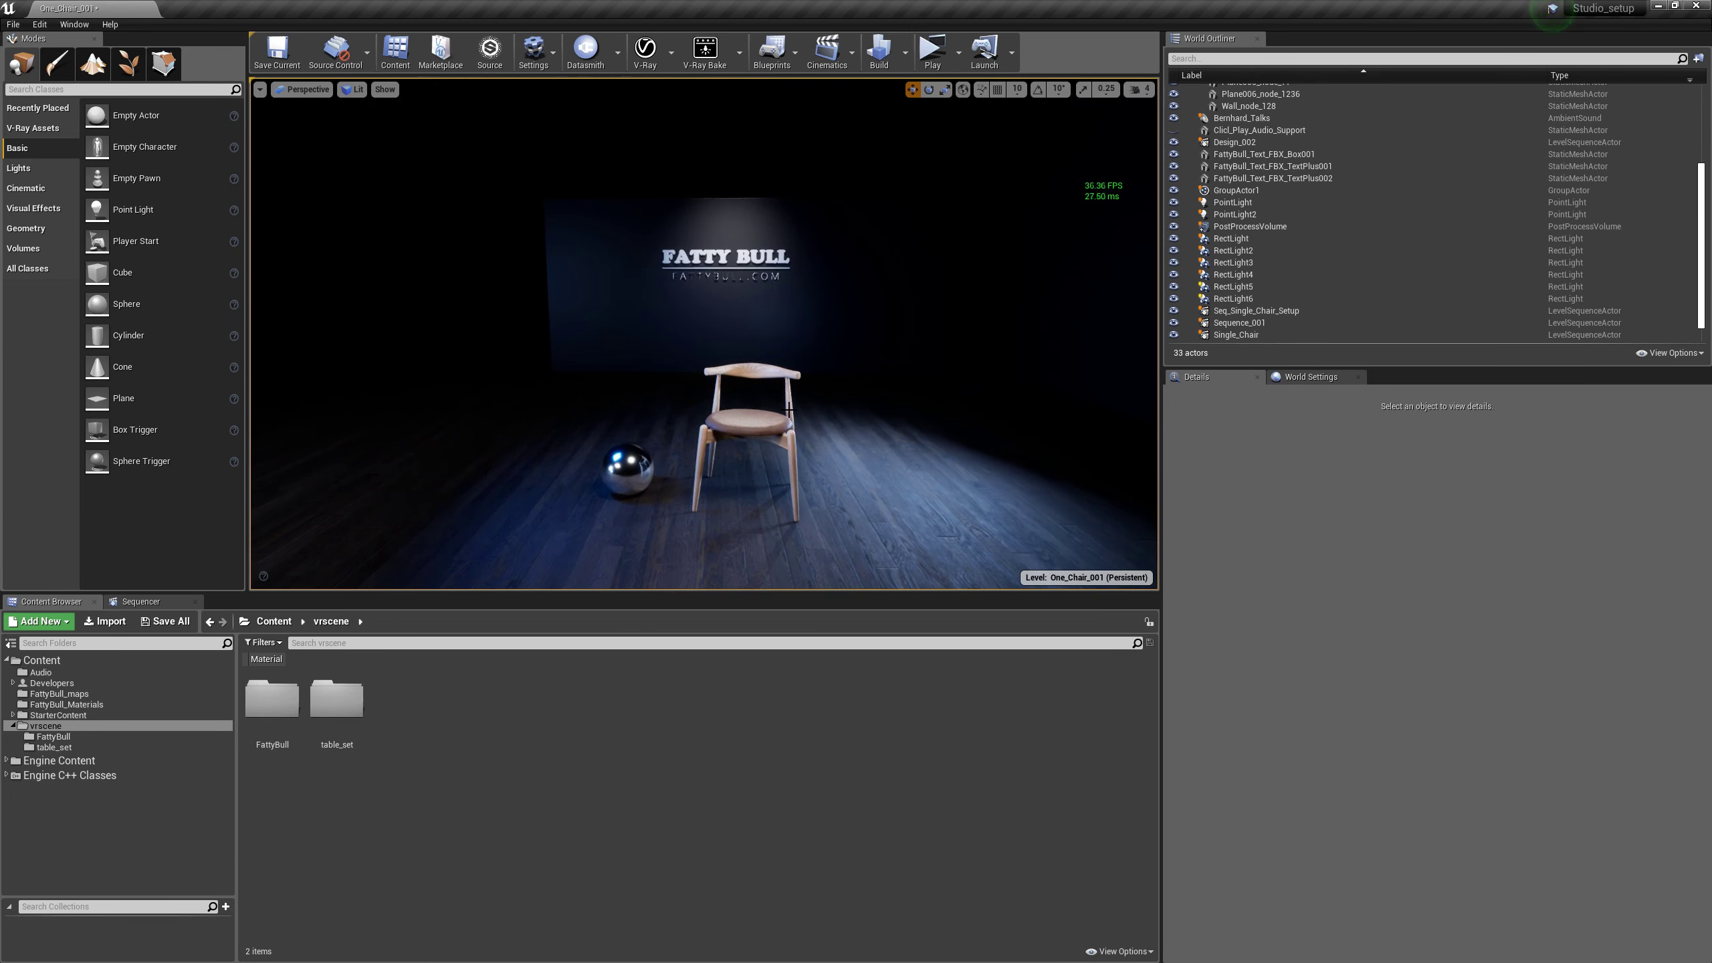
{"action": "key", "text": "g"}
{"action": "key", "text": "g"}
{"action": "key", "text": "g"}
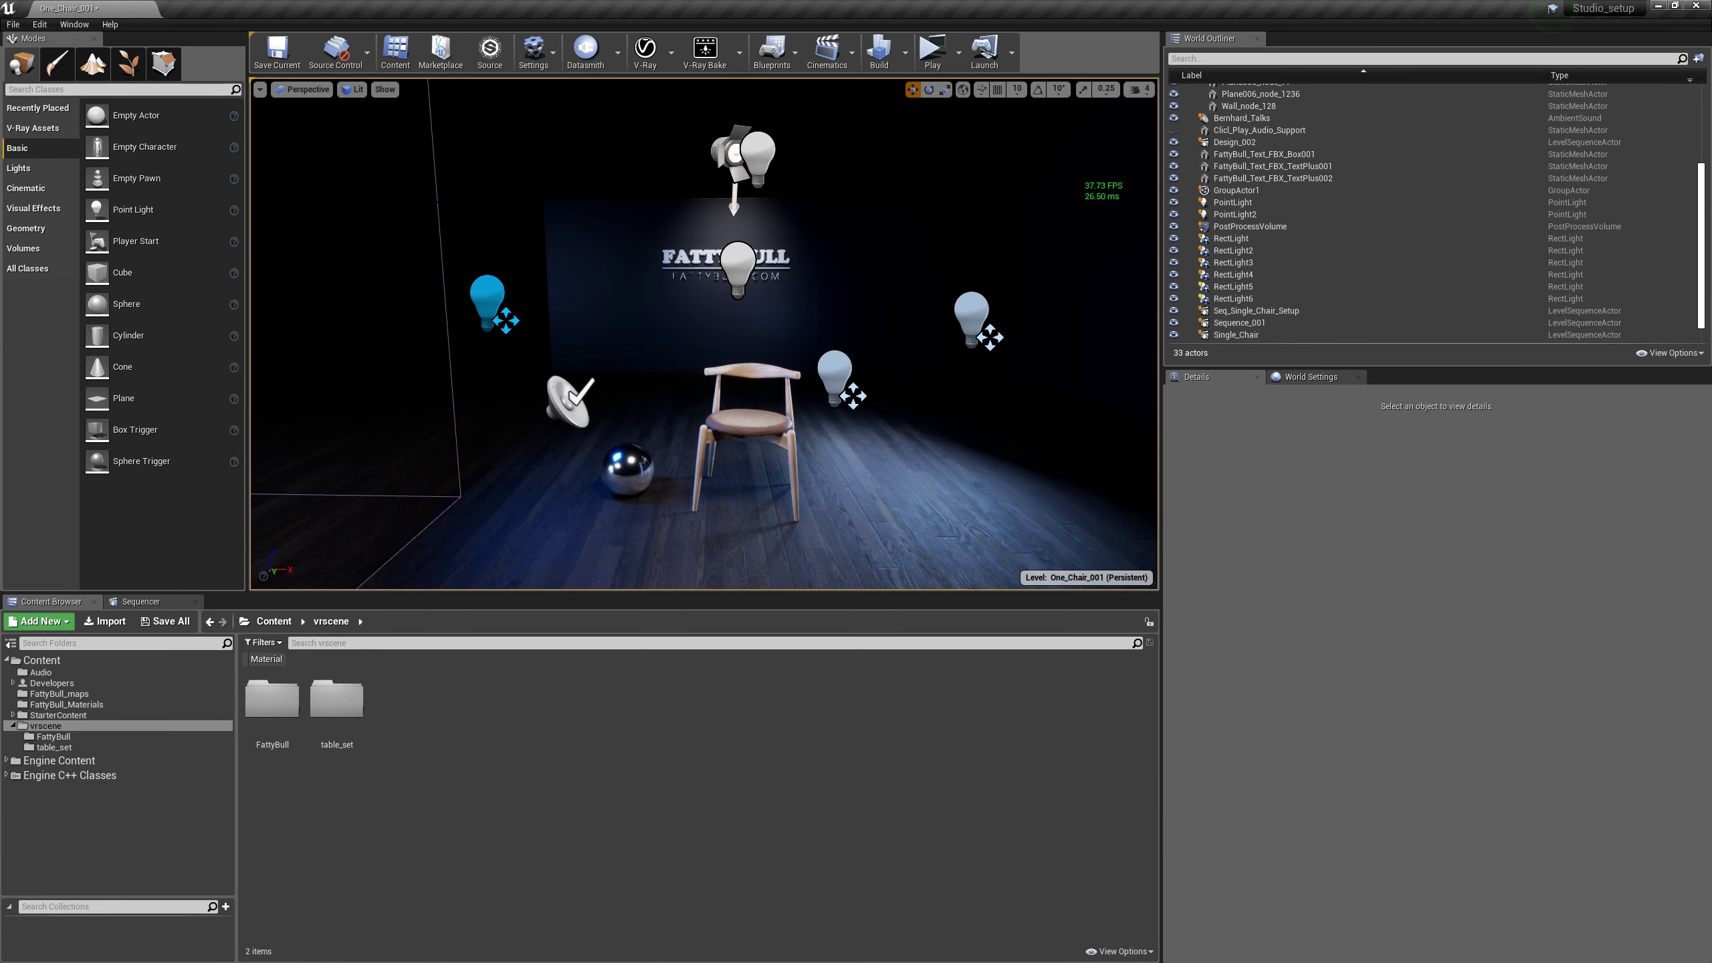
Select the existing PostProcessVolume by its boundary in the viewport to display its settings.
{"action": "left_click", "coordinate": [455, 411]}
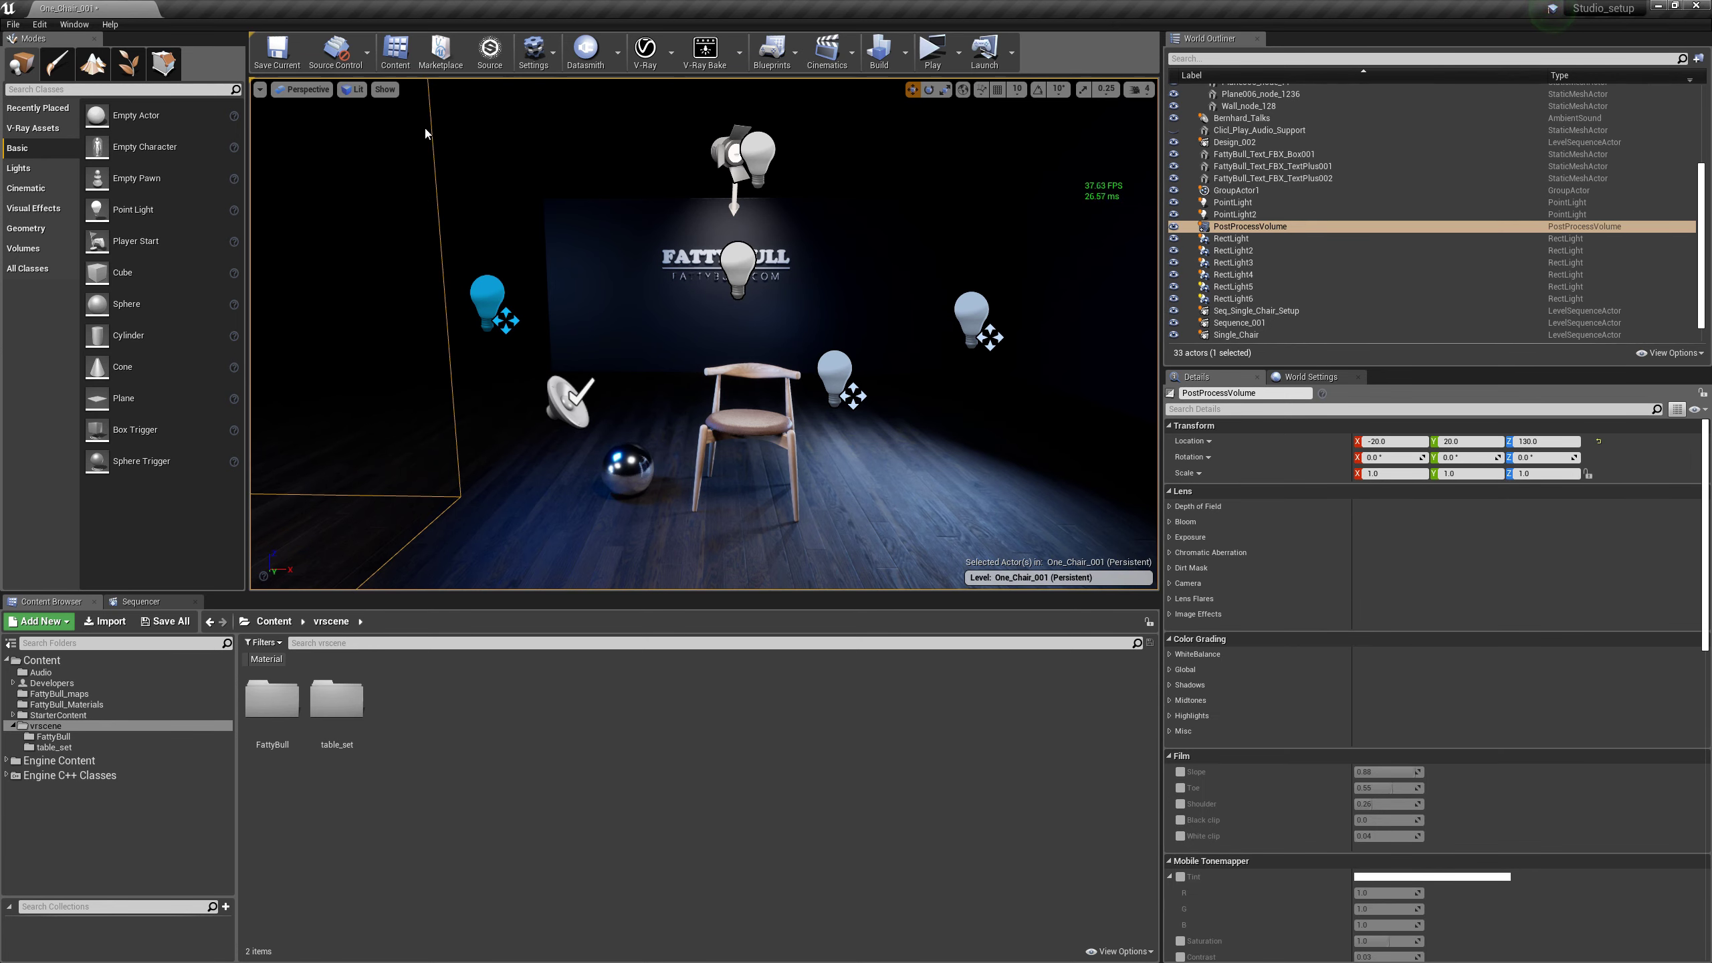
{"action": "left_click", "coordinate": [448, 216]}
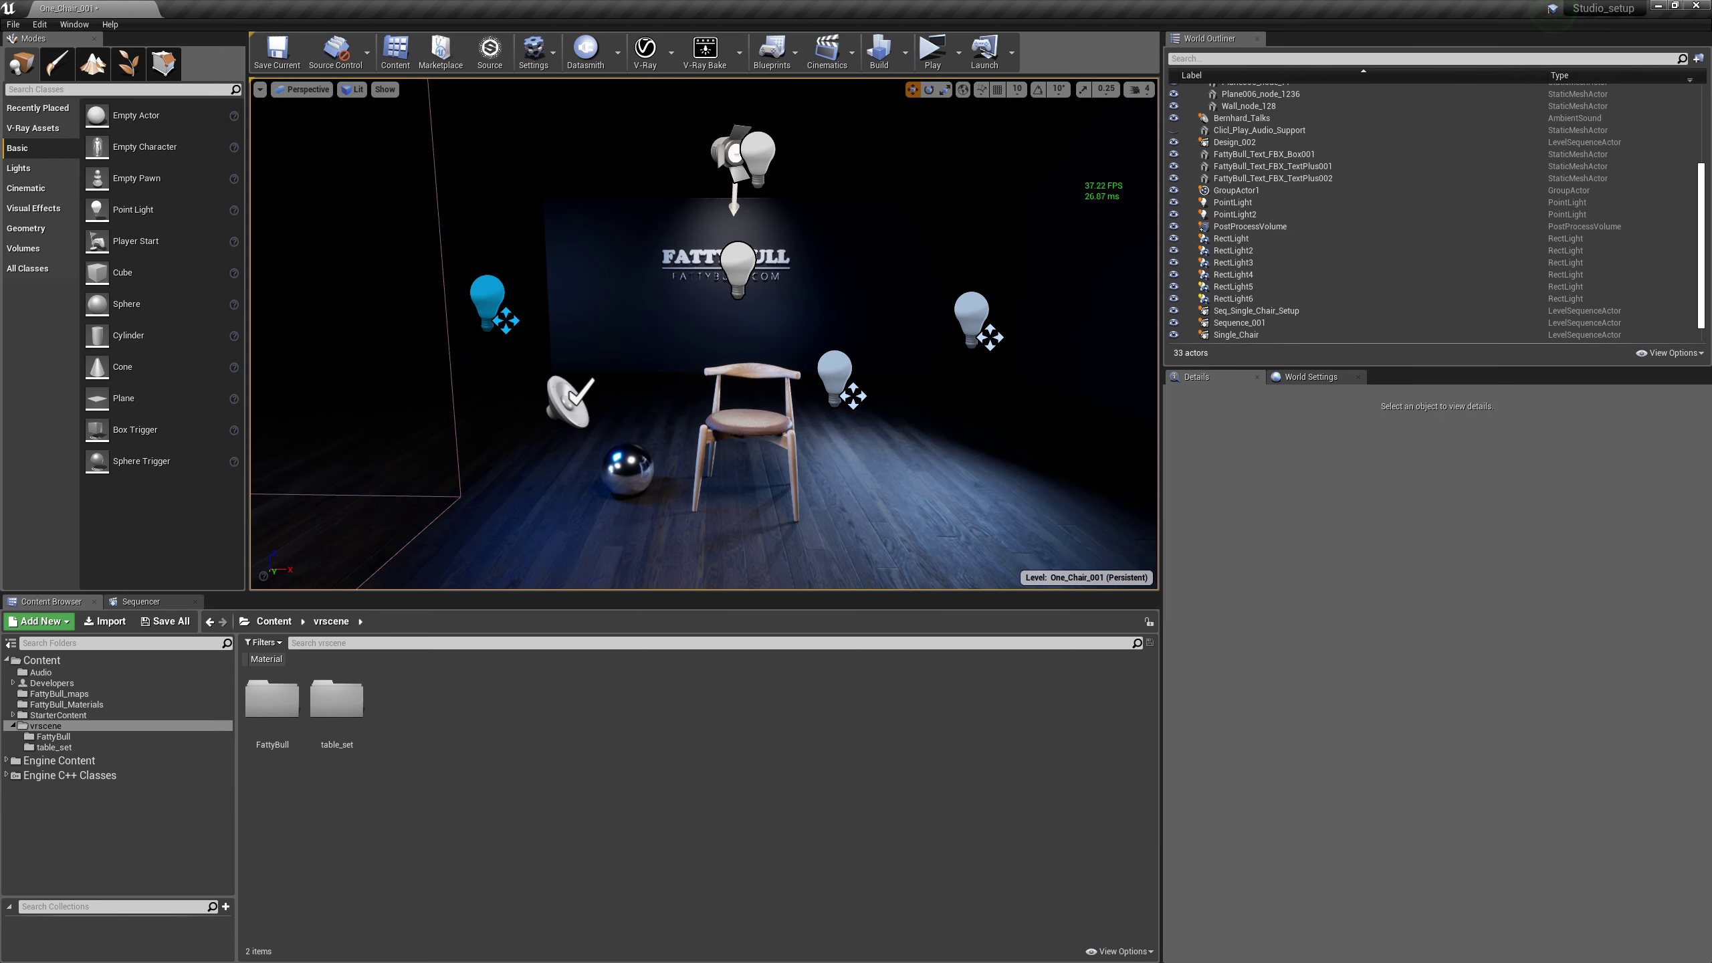
{"action": "left_click", "coordinate": [441, 231]}
{"action": "right_click_drag", "start_coordinate": [440, 230], "coordinate": [494, 234]}
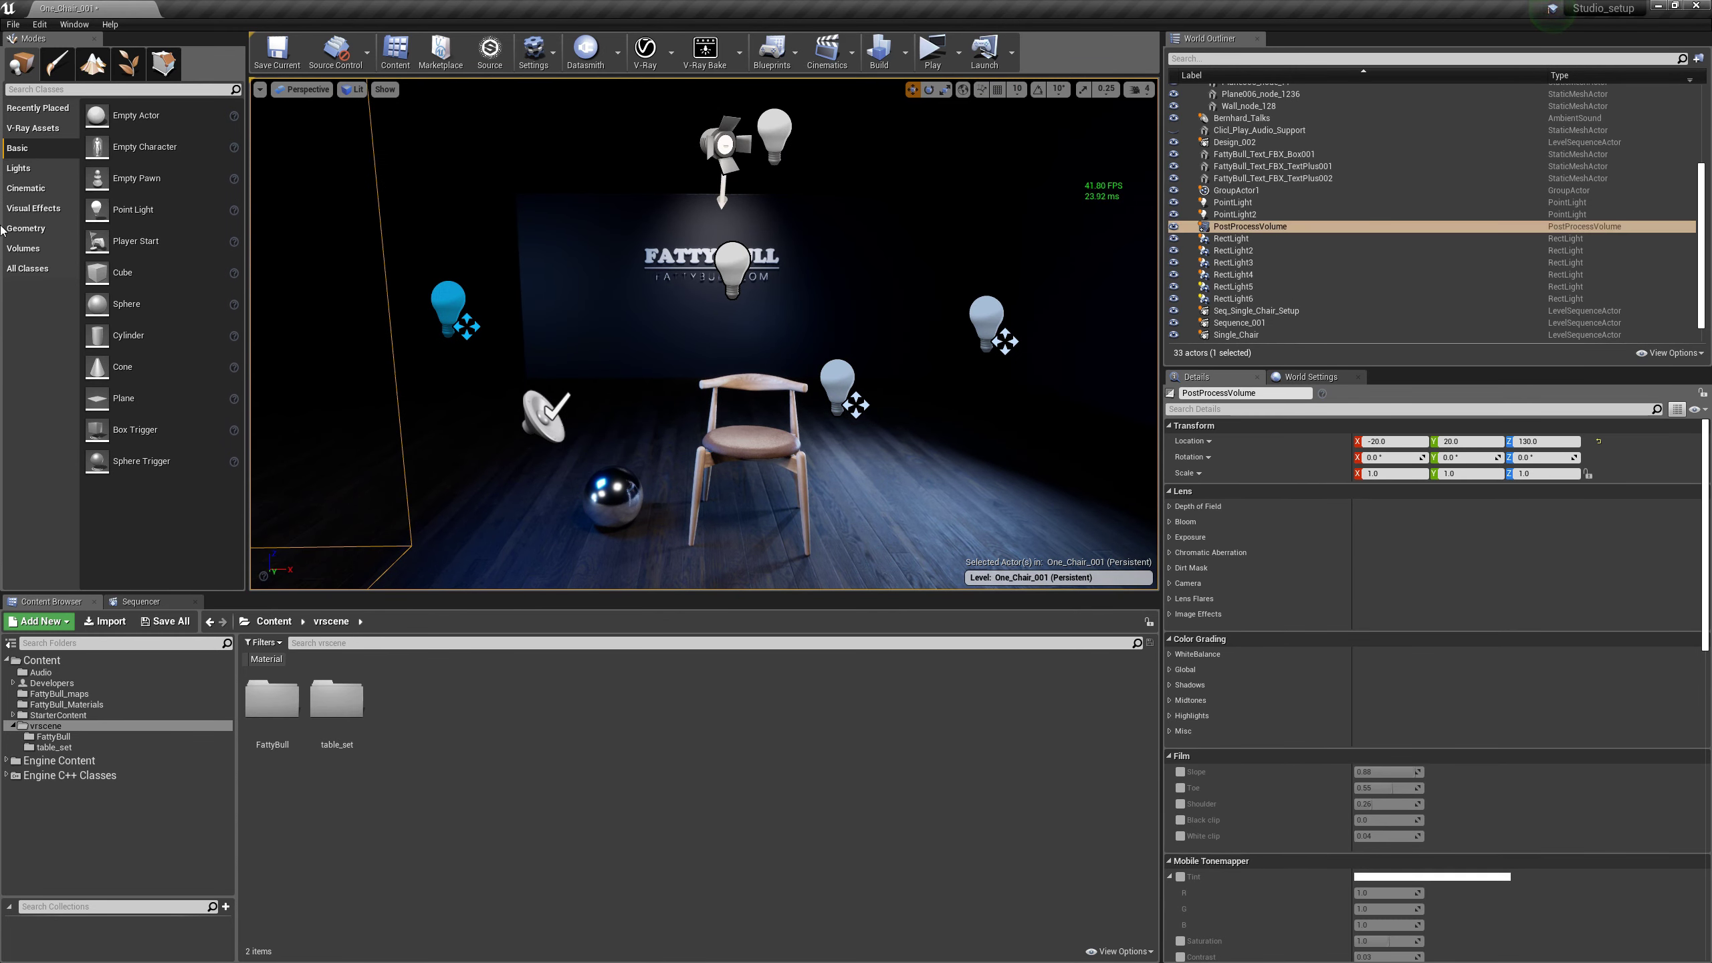
Add a second Post Process Volume from the Visual Effects actors around the chair, and delete it.
{"action": "left_click", "coordinate": [32, 209]}
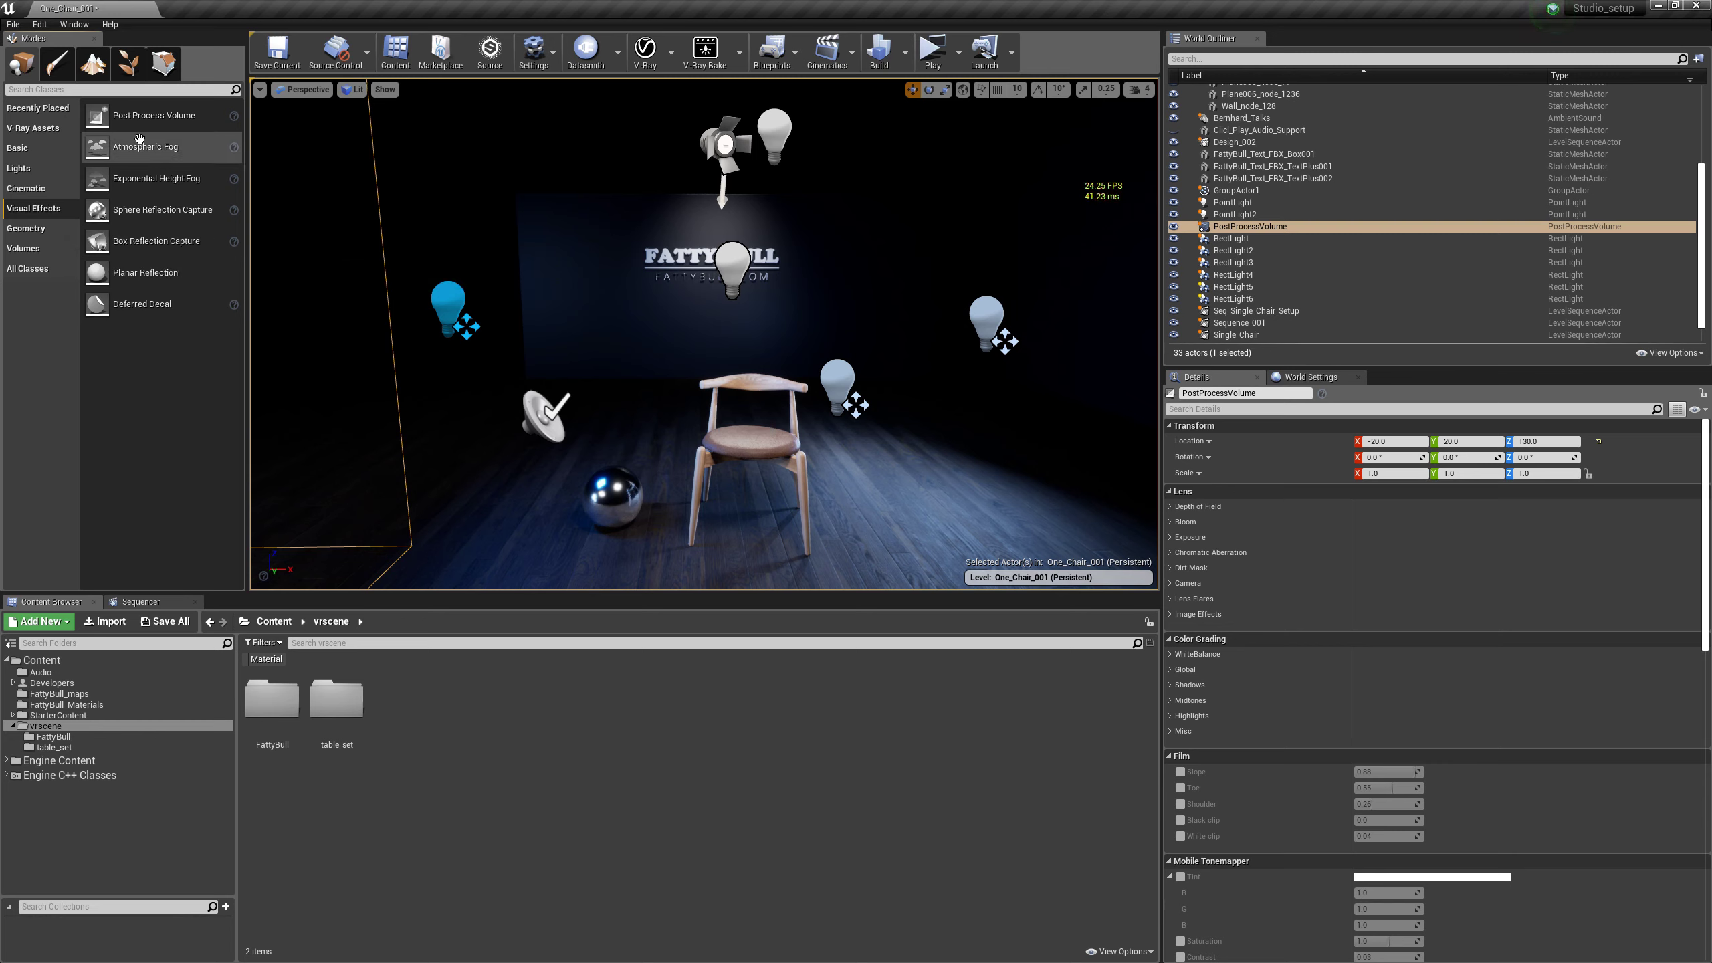
{"action": "left_click_drag", "start_coordinate": [149, 120], "coordinate": [754, 365]}
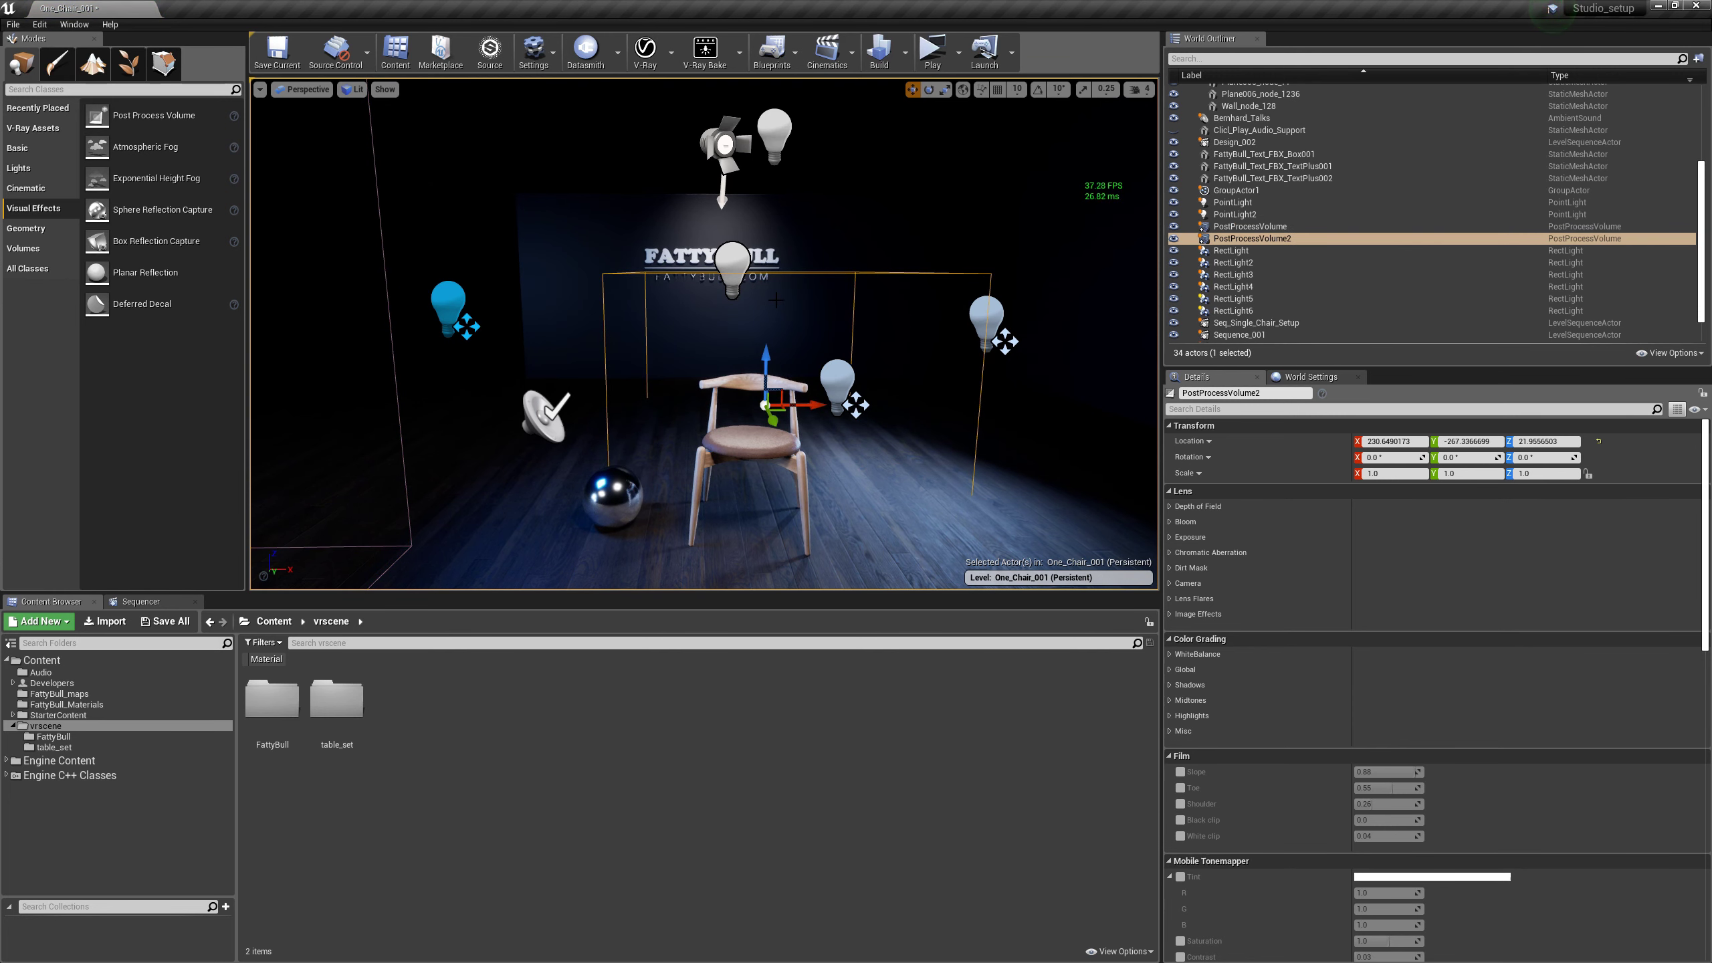
{"action": "key", "text": "Delete"}
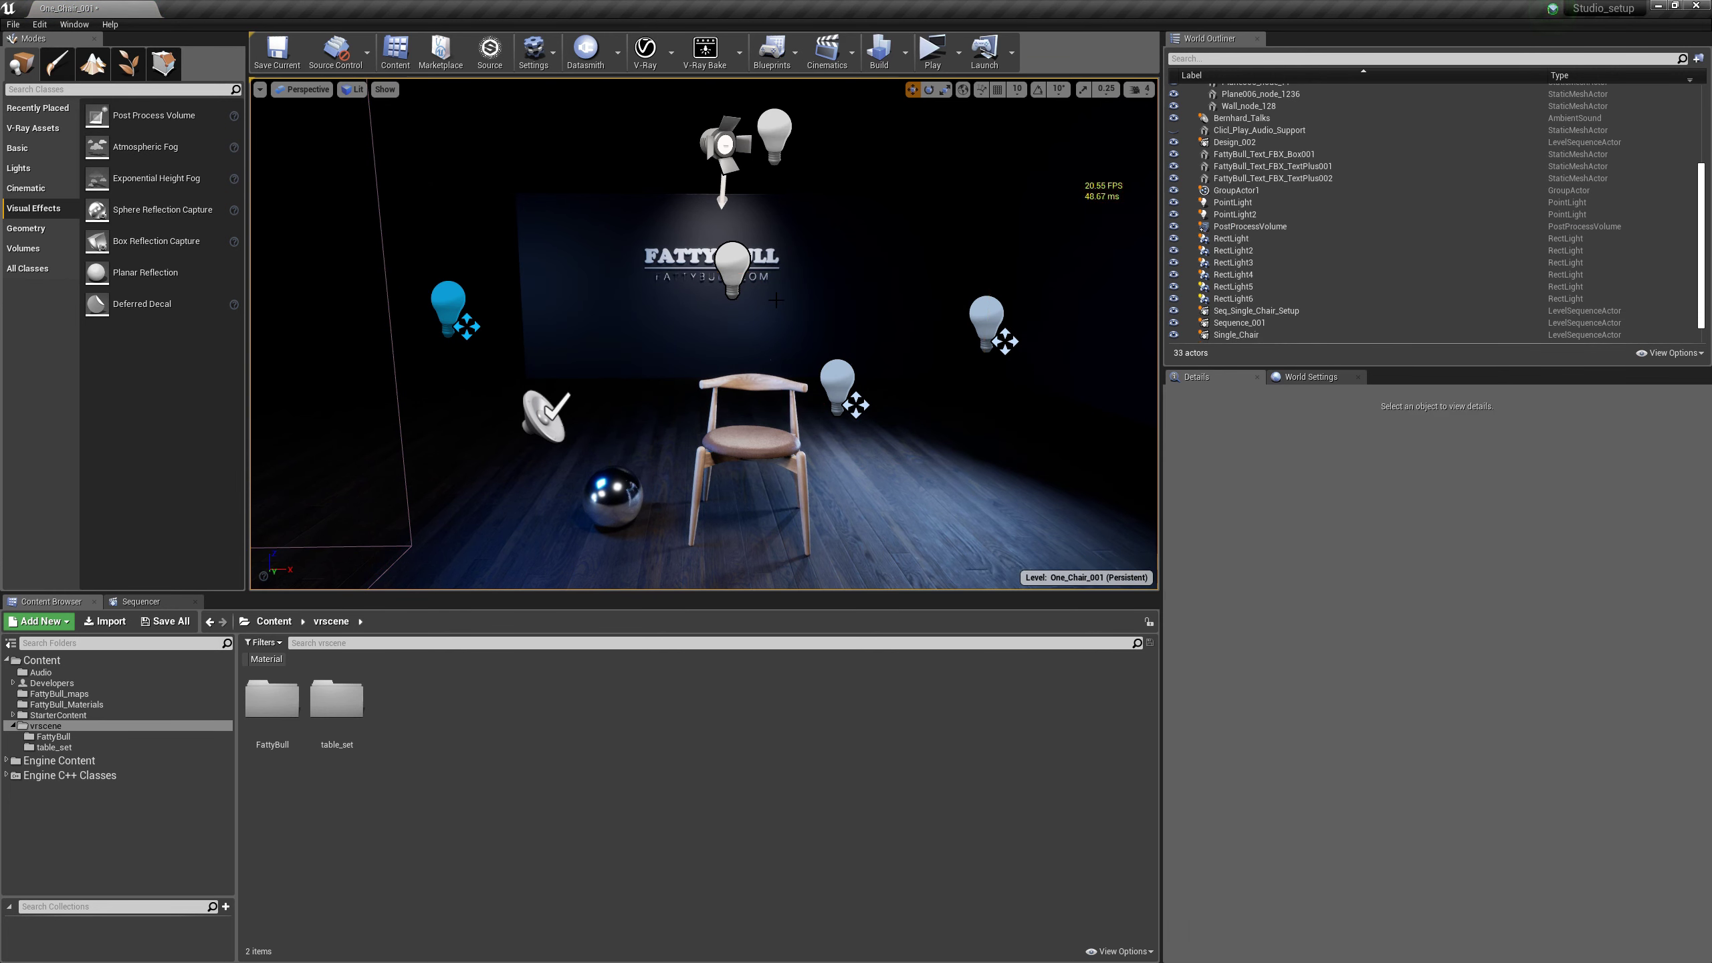
Select the PostProcessVolume, look through its available settings and collapse its Transform category.
{"action": "left_click", "coordinate": [1204, 227]}
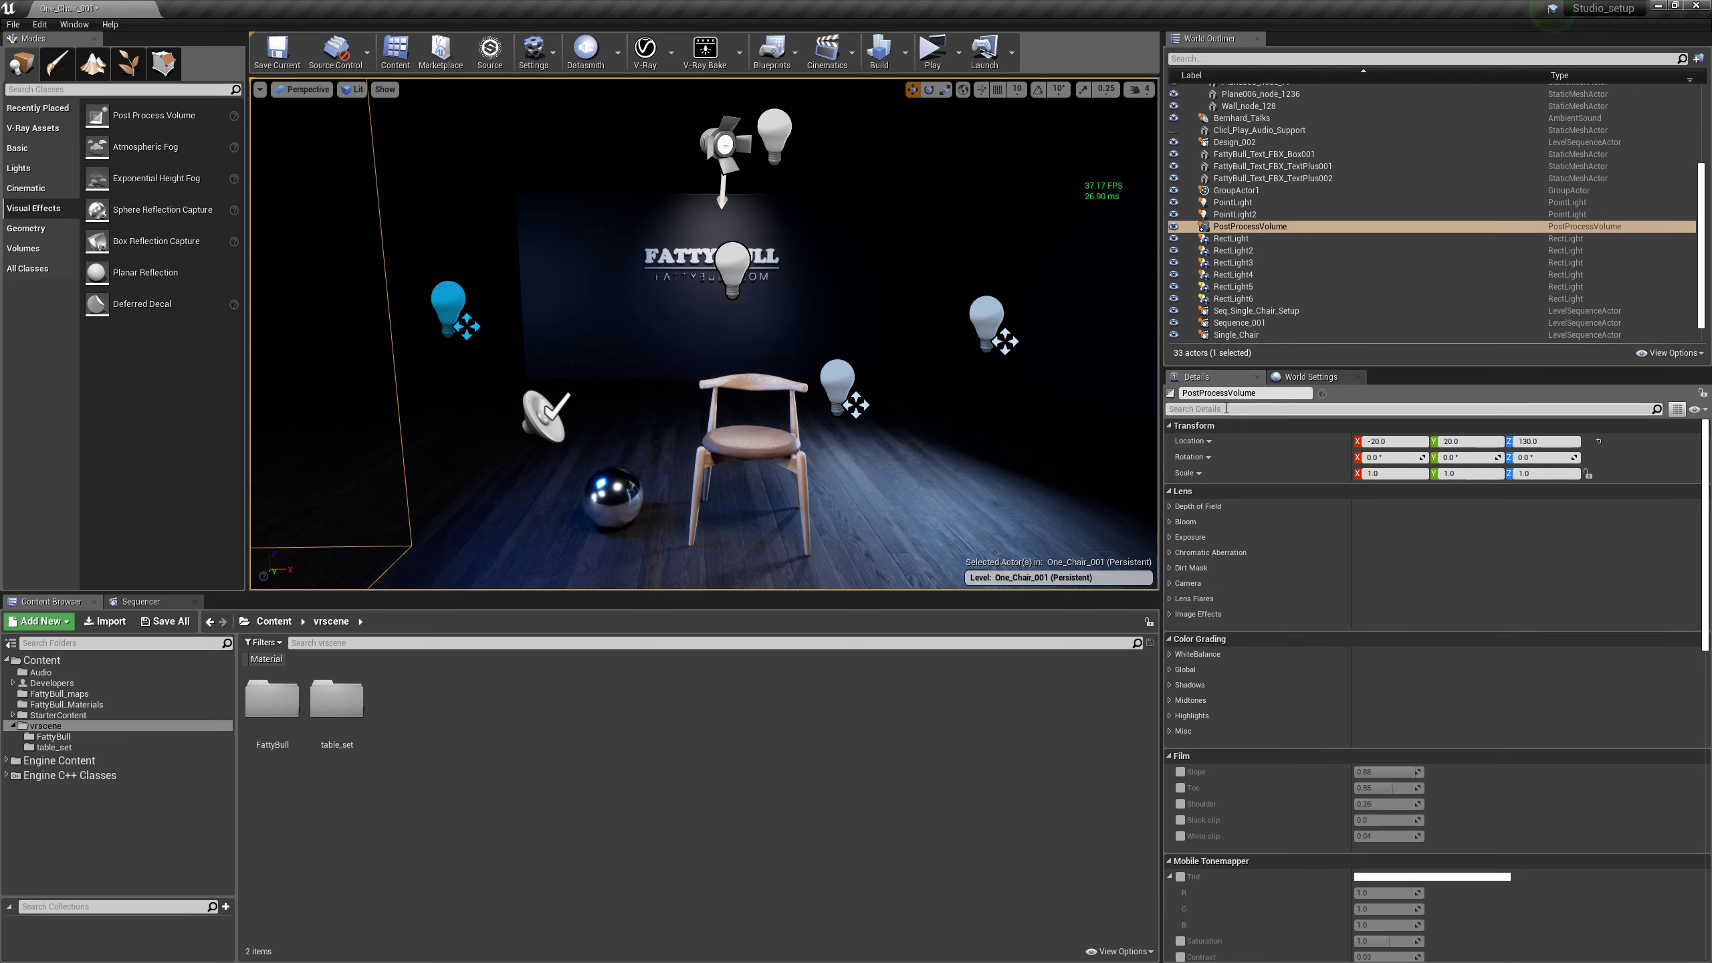
{"action": "left_click_drag", "start_coordinate": [1706, 539], "coordinate": [1688, 499]}
{"action": "key", "text": "ctrl+shift+h"}
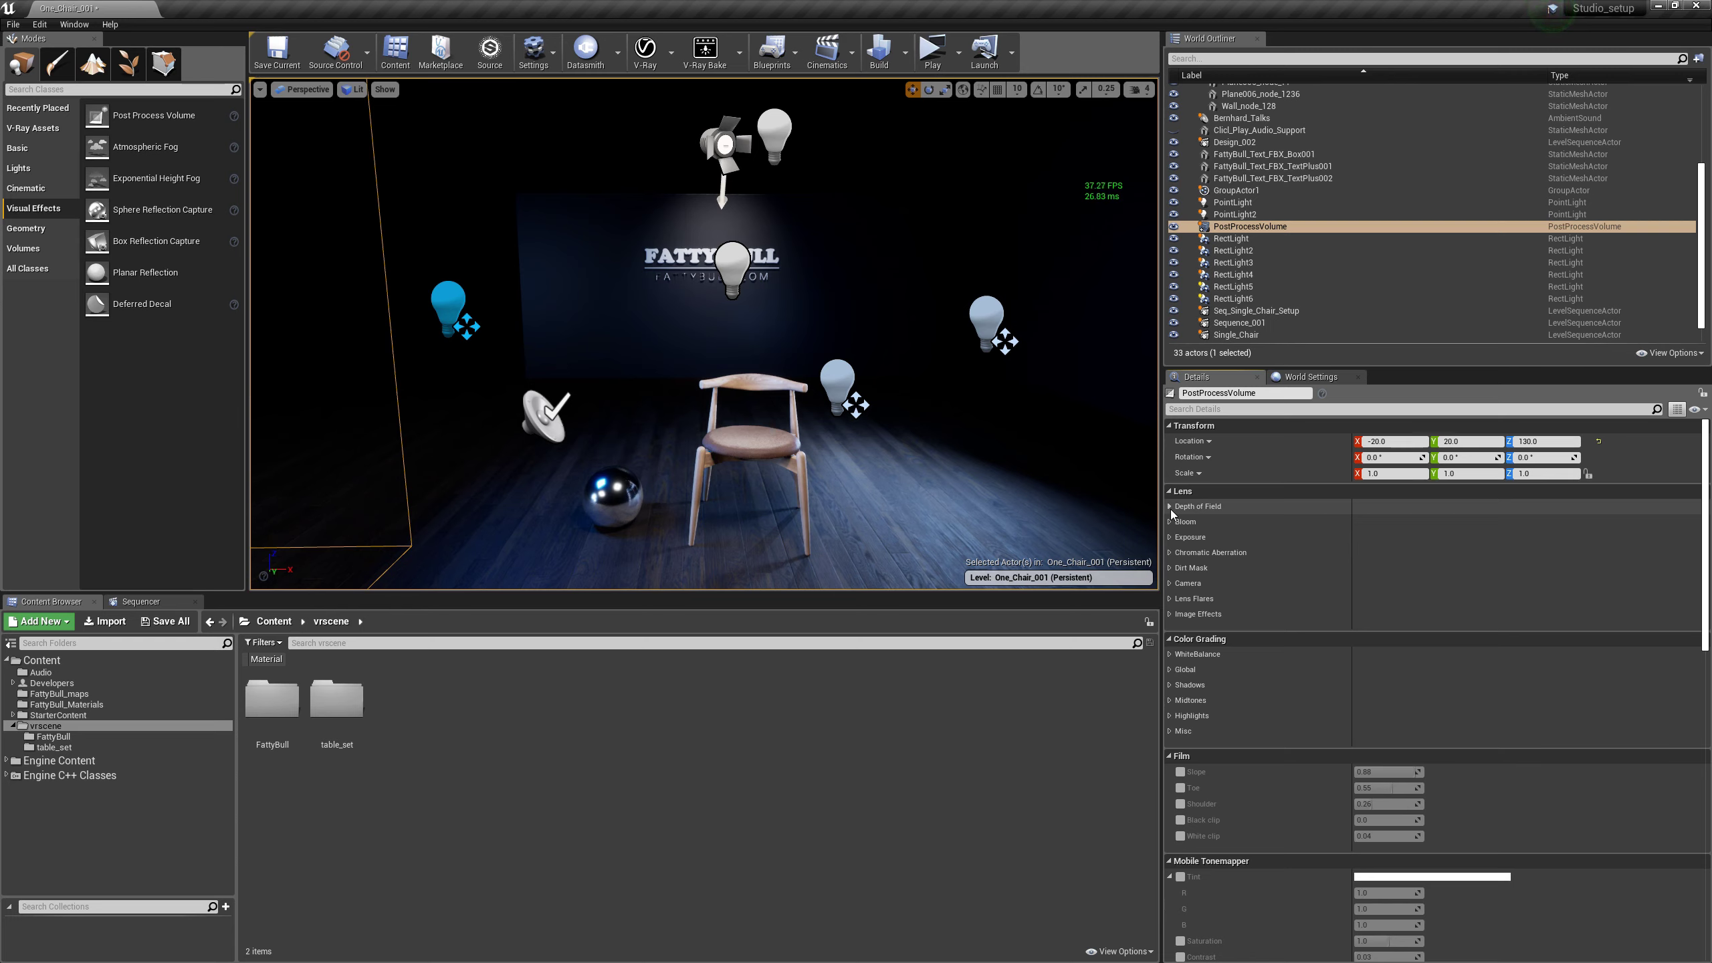
{"action": "left_click", "coordinate": [1170, 427]}
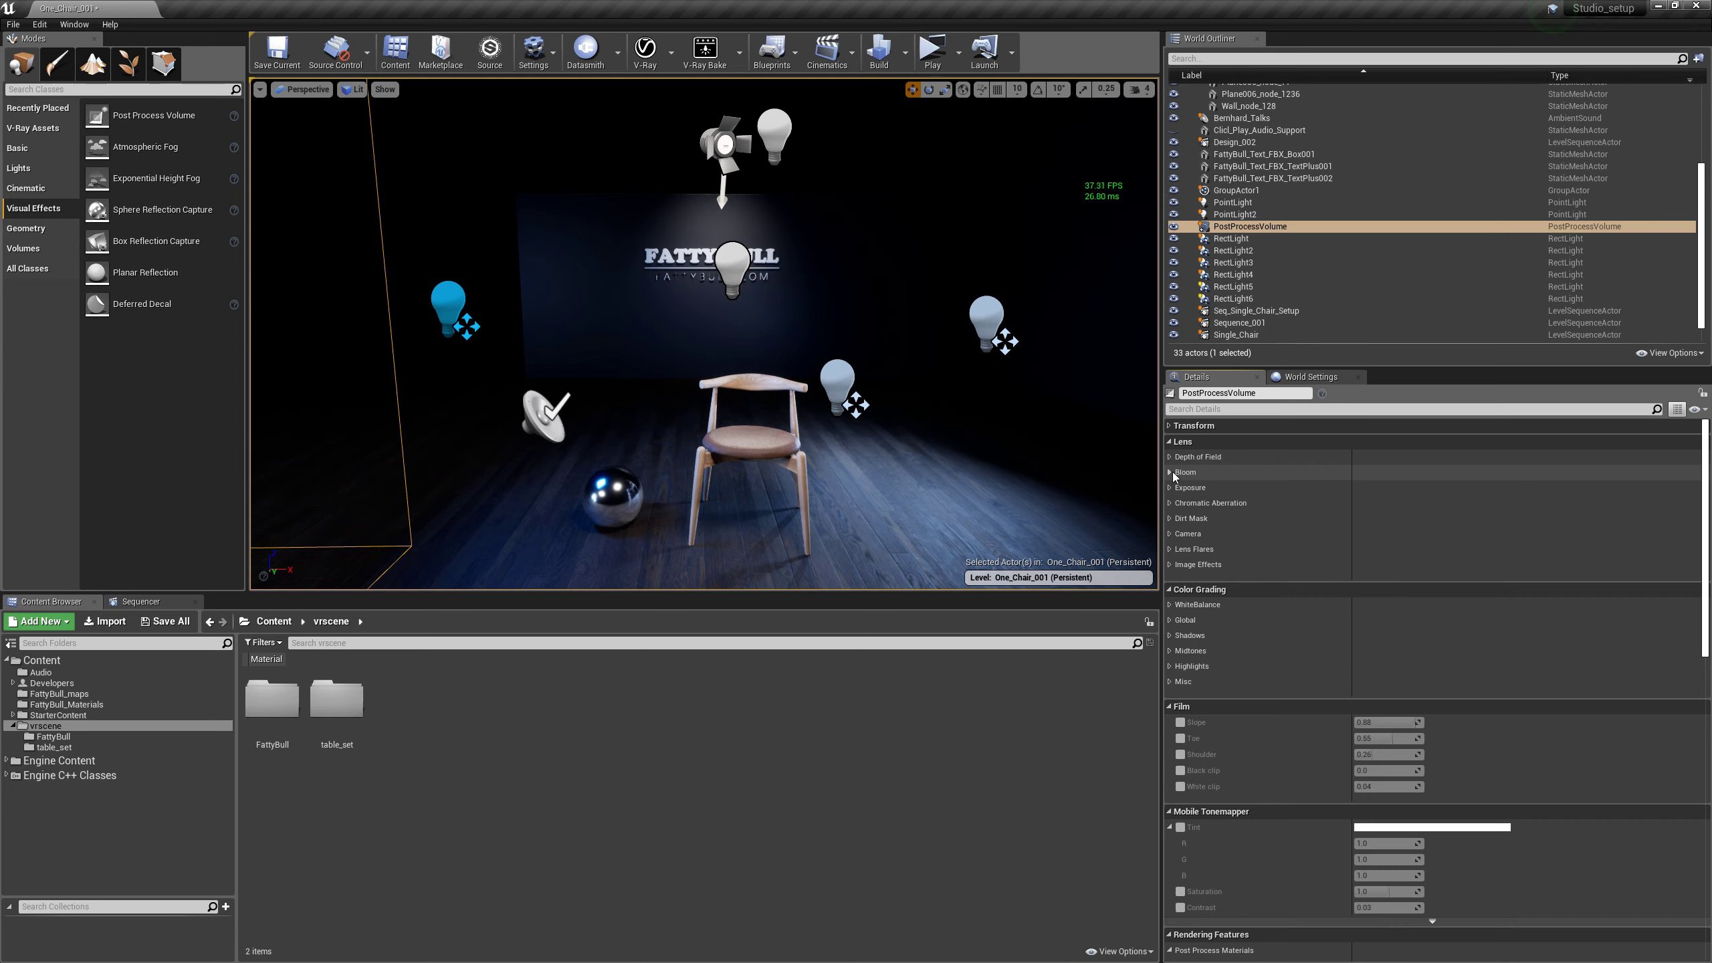
Enable the Lens Flares Intensity override on the PostProcessVolume and try varying it while viewing the chair scene.
{"action": "left_click", "coordinate": [1171, 550]}
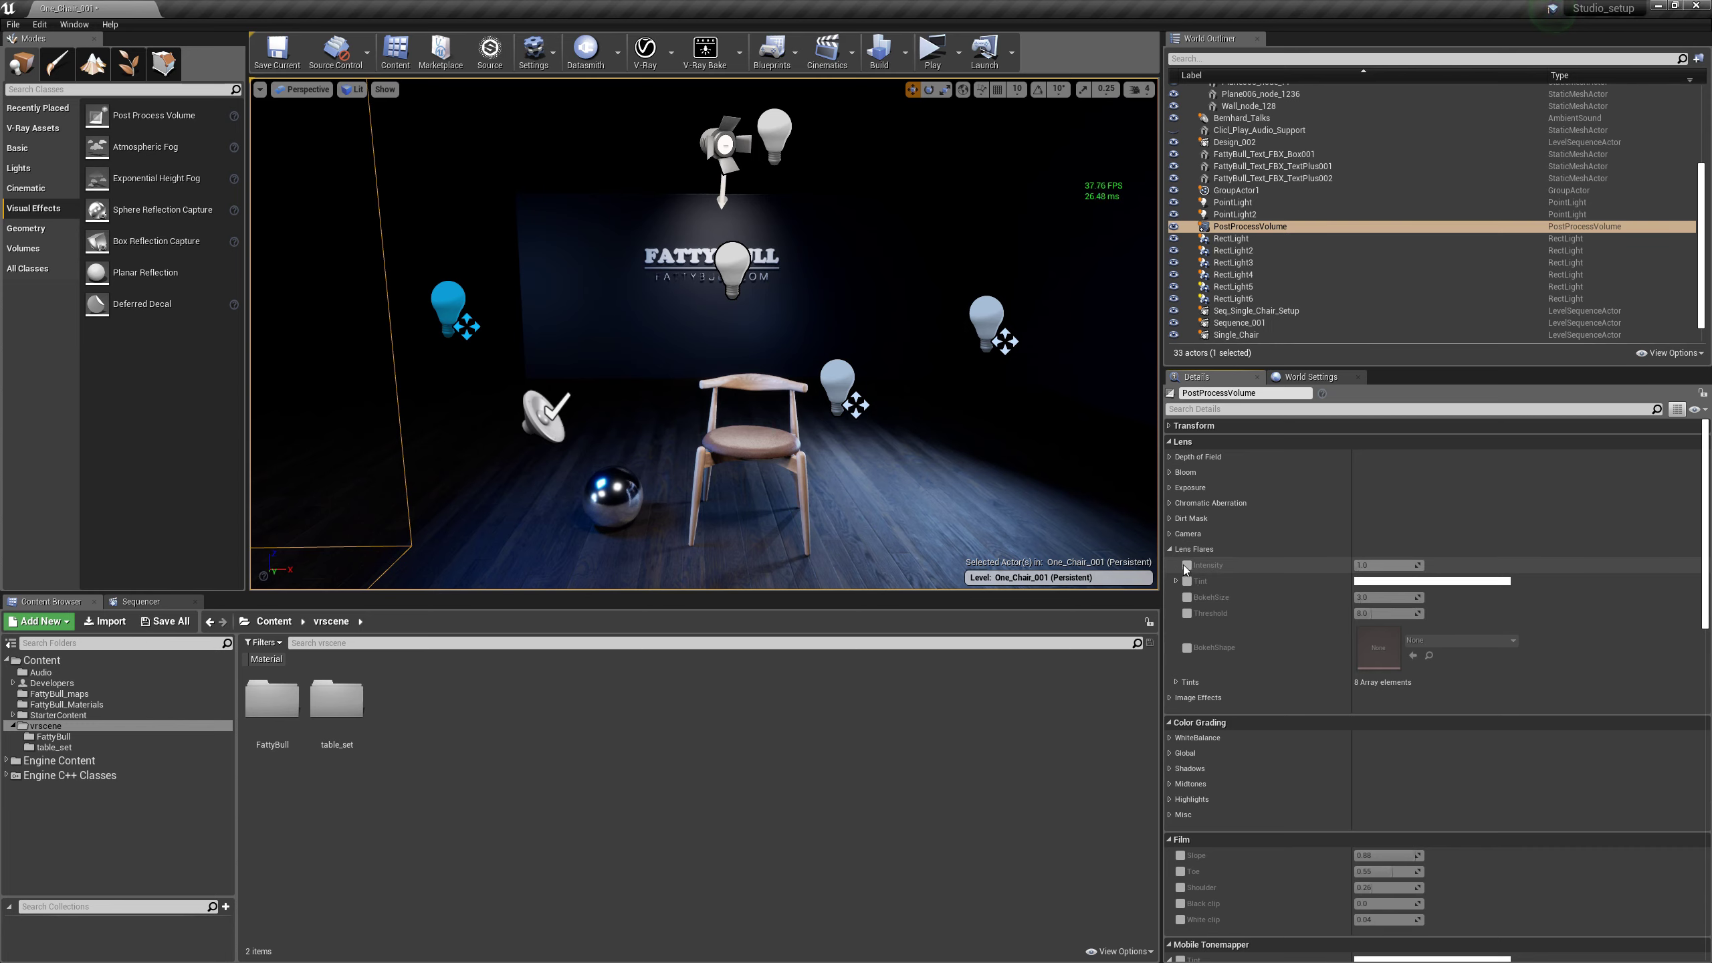
{"action": "left_click", "coordinate": [1187, 565]}
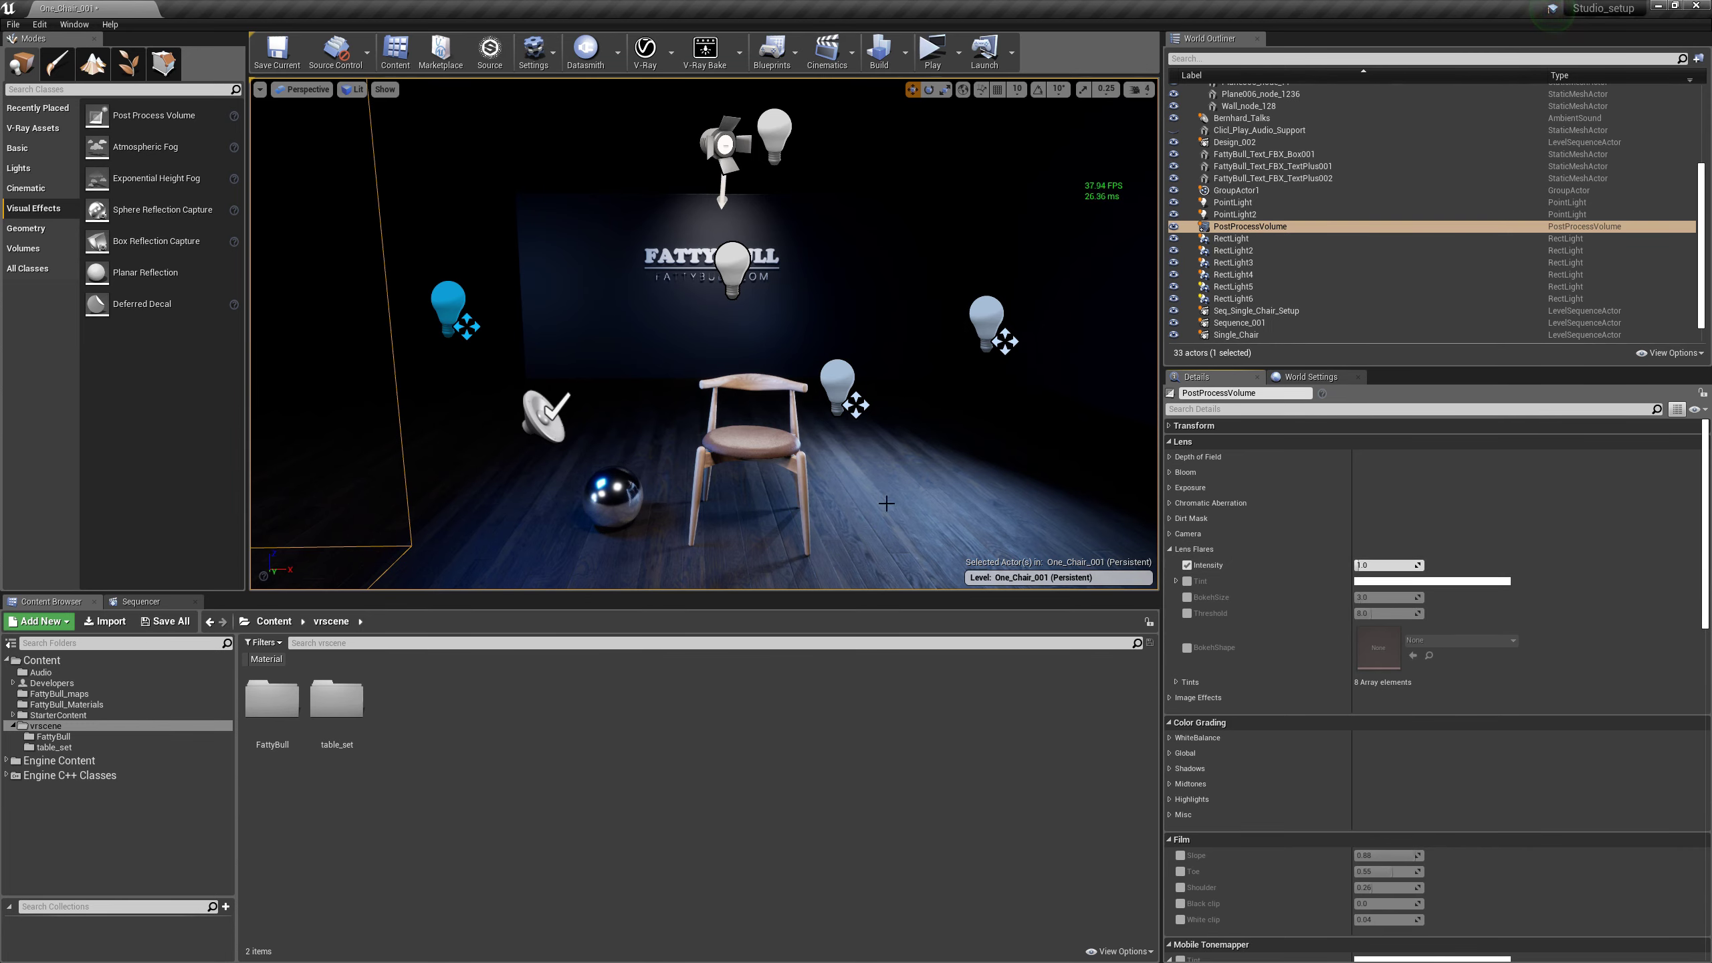
{"action": "left_click_drag", "start_coordinate": [1370, 566], "coordinate": [1424, 566]}
{"action": "left_click_drag", "start_coordinate": [481, 444], "coordinate": [340, 495]}
{"action": "right_click_drag", "start_coordinate": [600, 337], "coordinate": [667, 337]}
{"action": "left_click", "coordinate": [1173, 550]}
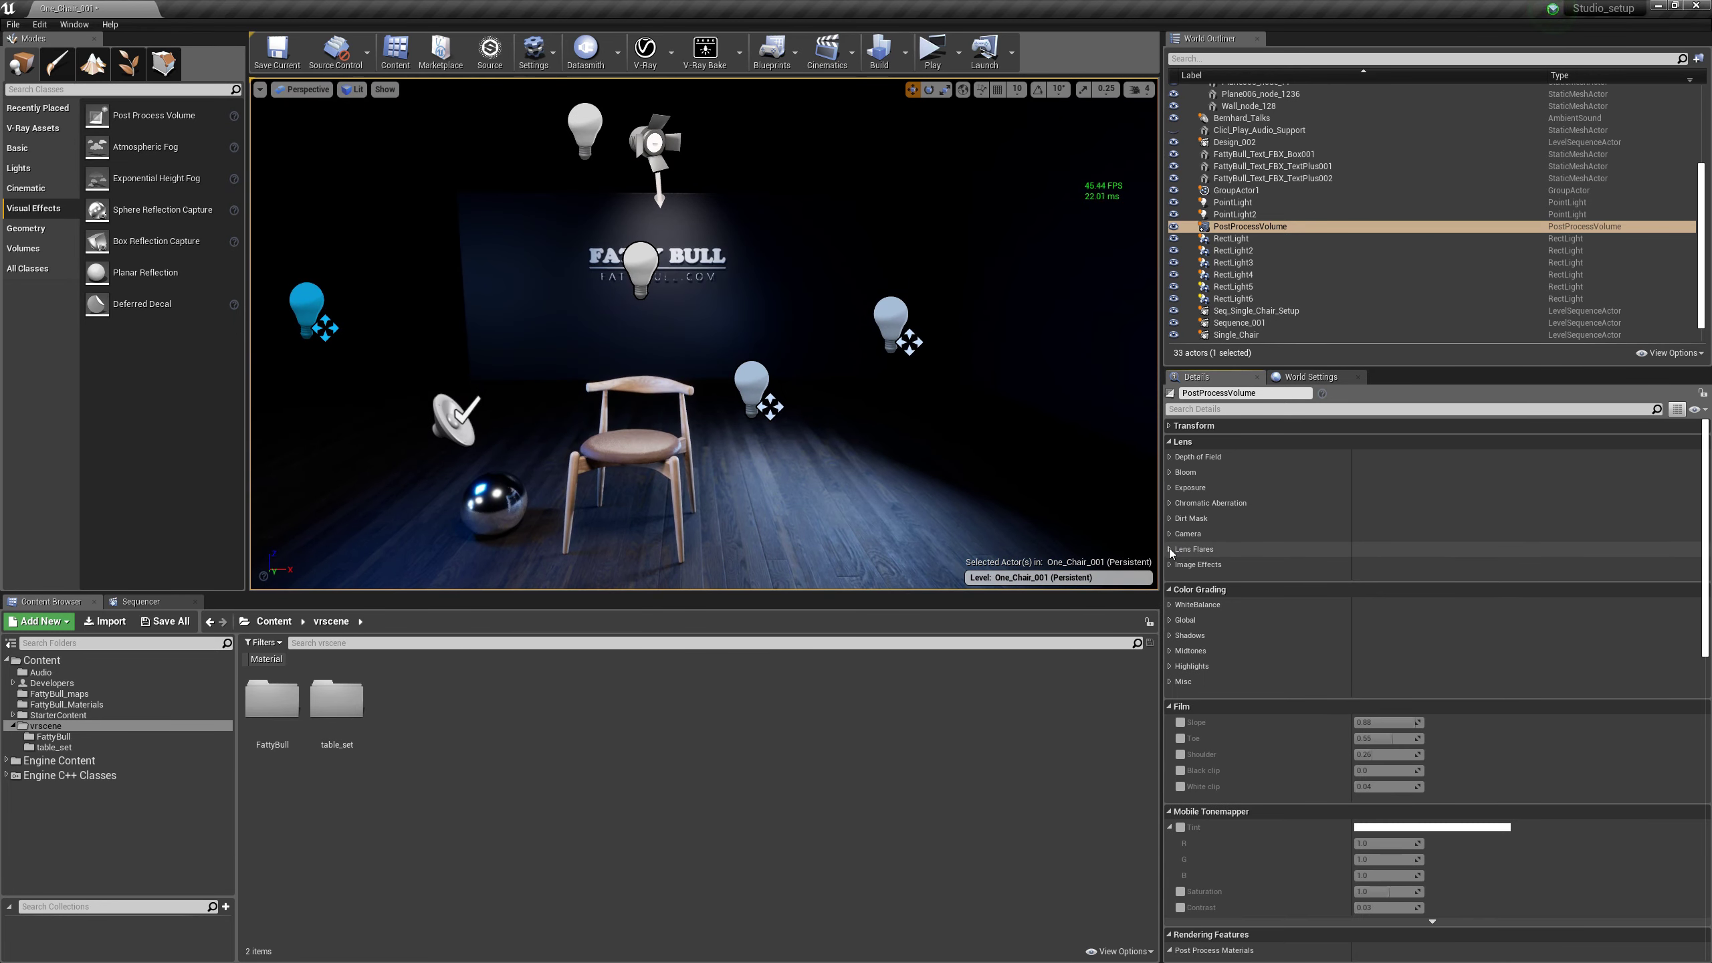
{"action": "middle_click_drag", "start_coordinate": [836, 438], "coordinate": [728, 533]}
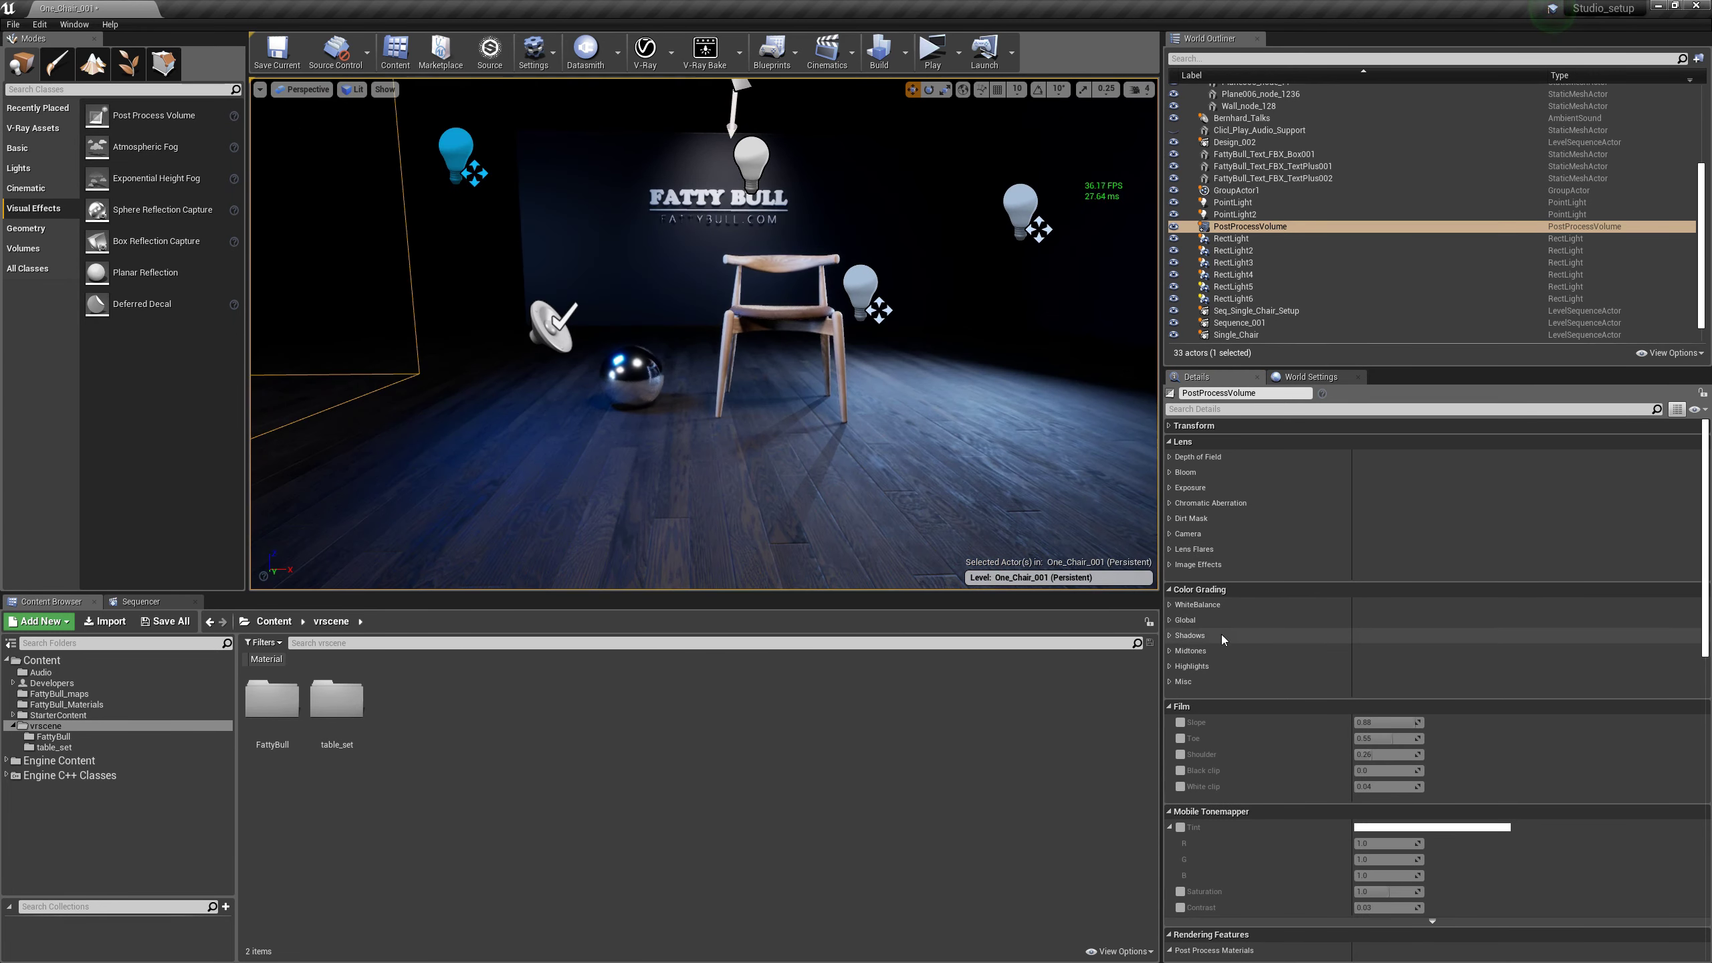
Enable the WhiteBalance Temp and Tint overrides, with Temp at about 8571.43 and Tint at 1.0.
{"action": "left_click", "coordinate": [1172, 605]}
{"action": "left_click", "coordinate": [1187, 620]}
{"action": "mouse_move", "coordinate": [1387, 622]}
{"action": "left_mouse_down"}
{"action": "mouse_move", "coordinate": [1357, 621]}
{"action": "mouse_move", "coordinate": [1456, 622]}
{"action": "mouse_move", "coordinate": [1285, 634]}
{"action": "mouse_move", "coordinate": [1424, 636]}
{"action": "mouse_move", "coordinate": [1332, 636]}
{"action": "mouse_move", "coordinate": [1409, 636]}
{"action": "left_mouse_up"}
{"action": "left_click", "coordinate": [1187, 637]}
{"action": "left_click", "coordinate": [1187, 636]}
{"action": "left_click", "coordinate": [1184, 621]}
{"action": "left_click", "coordinate": [1185, 622]}
{"action": "left_click", "coordinate": [1187, 637]}
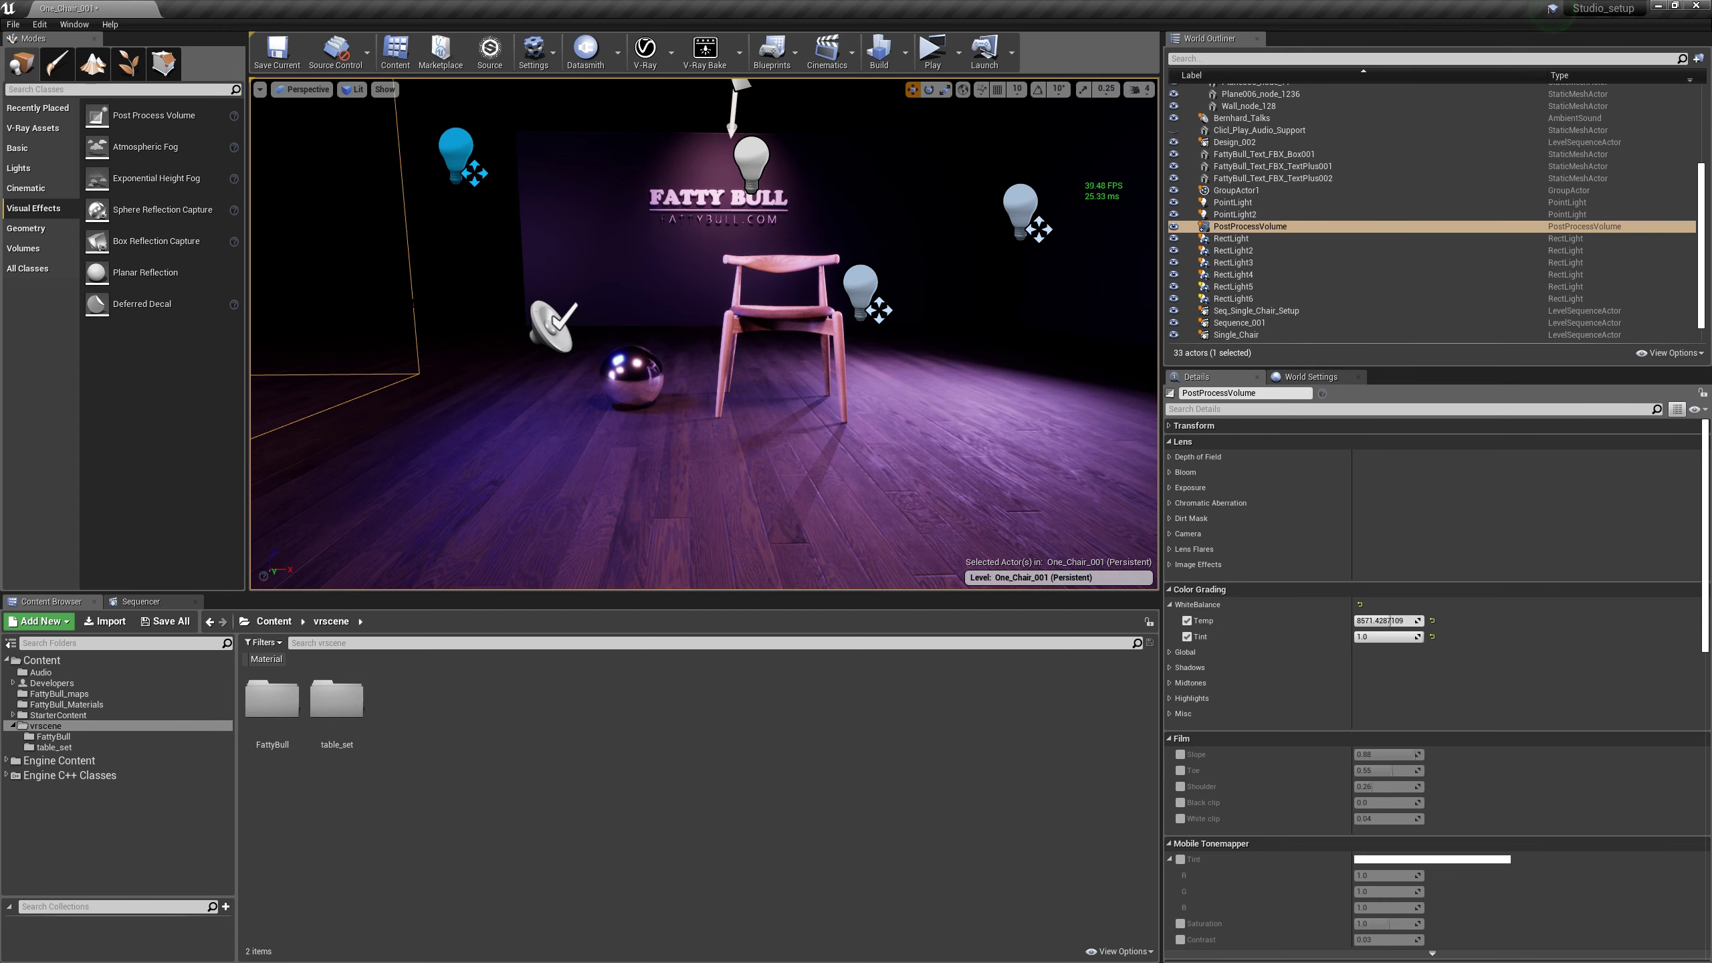
Clear the selection, reselect the PostProcessVolume and examine its box boundary from outside in the viewport.
{"action": "key", "text": "Escape"}
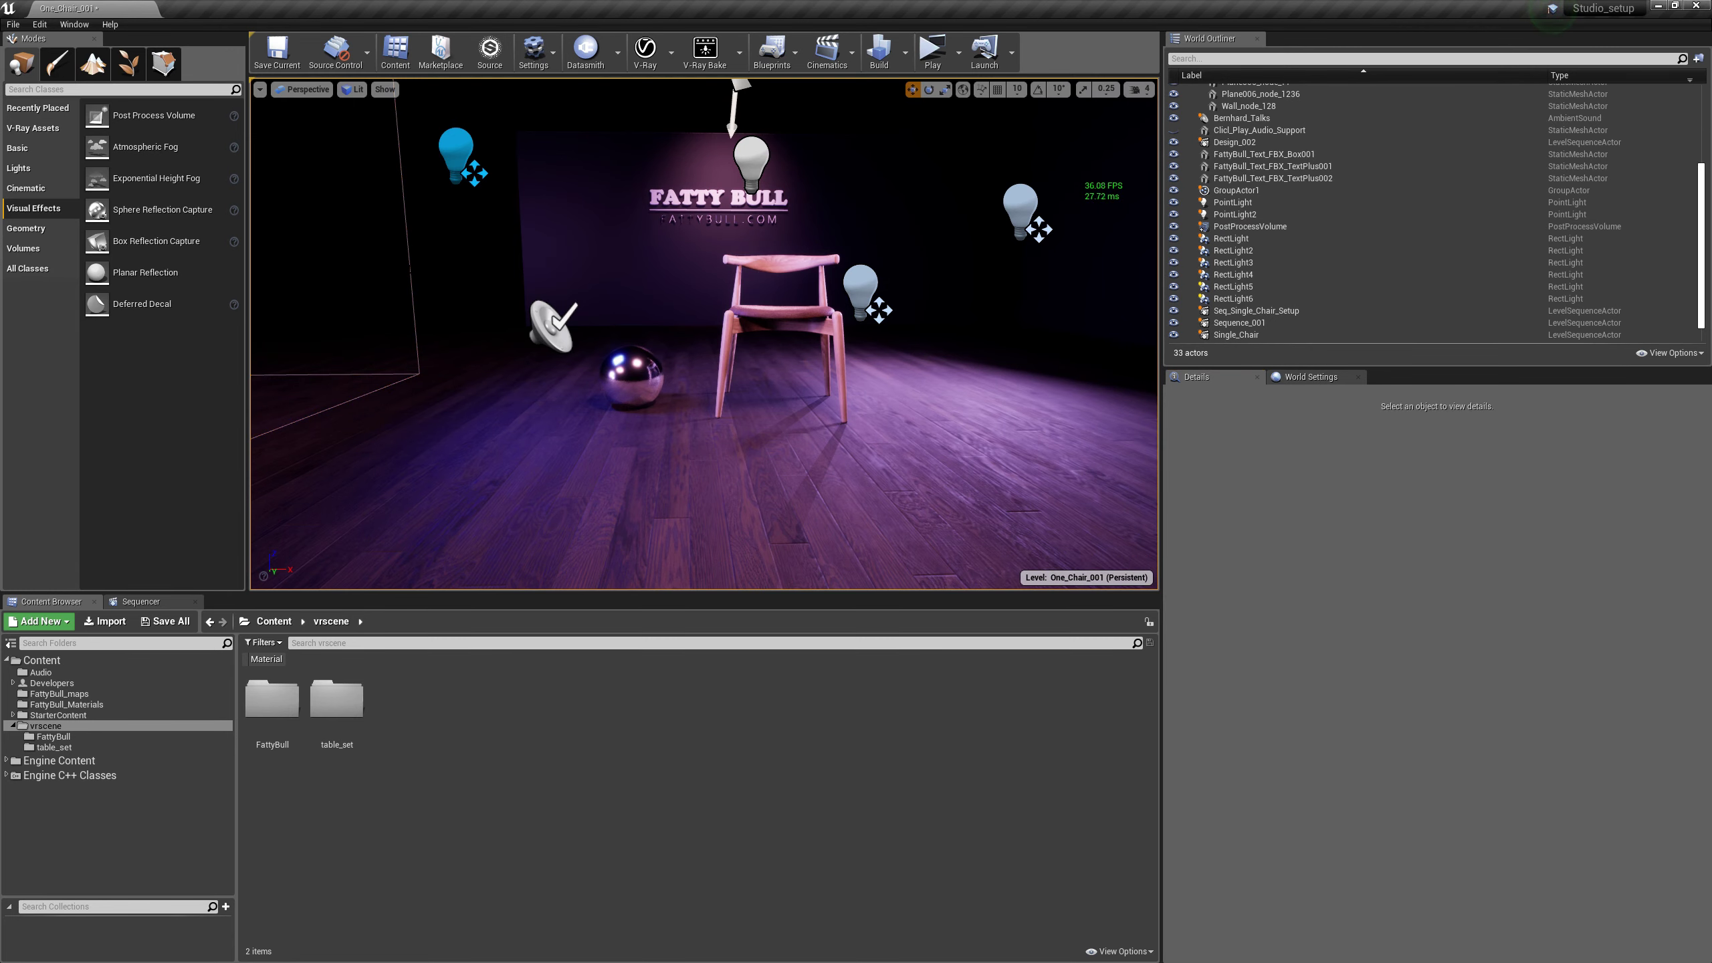
{"action": "left_click", "coordinate": [1204, 228]}
{"action": "double_click", "coordinate": [1204, 228]}
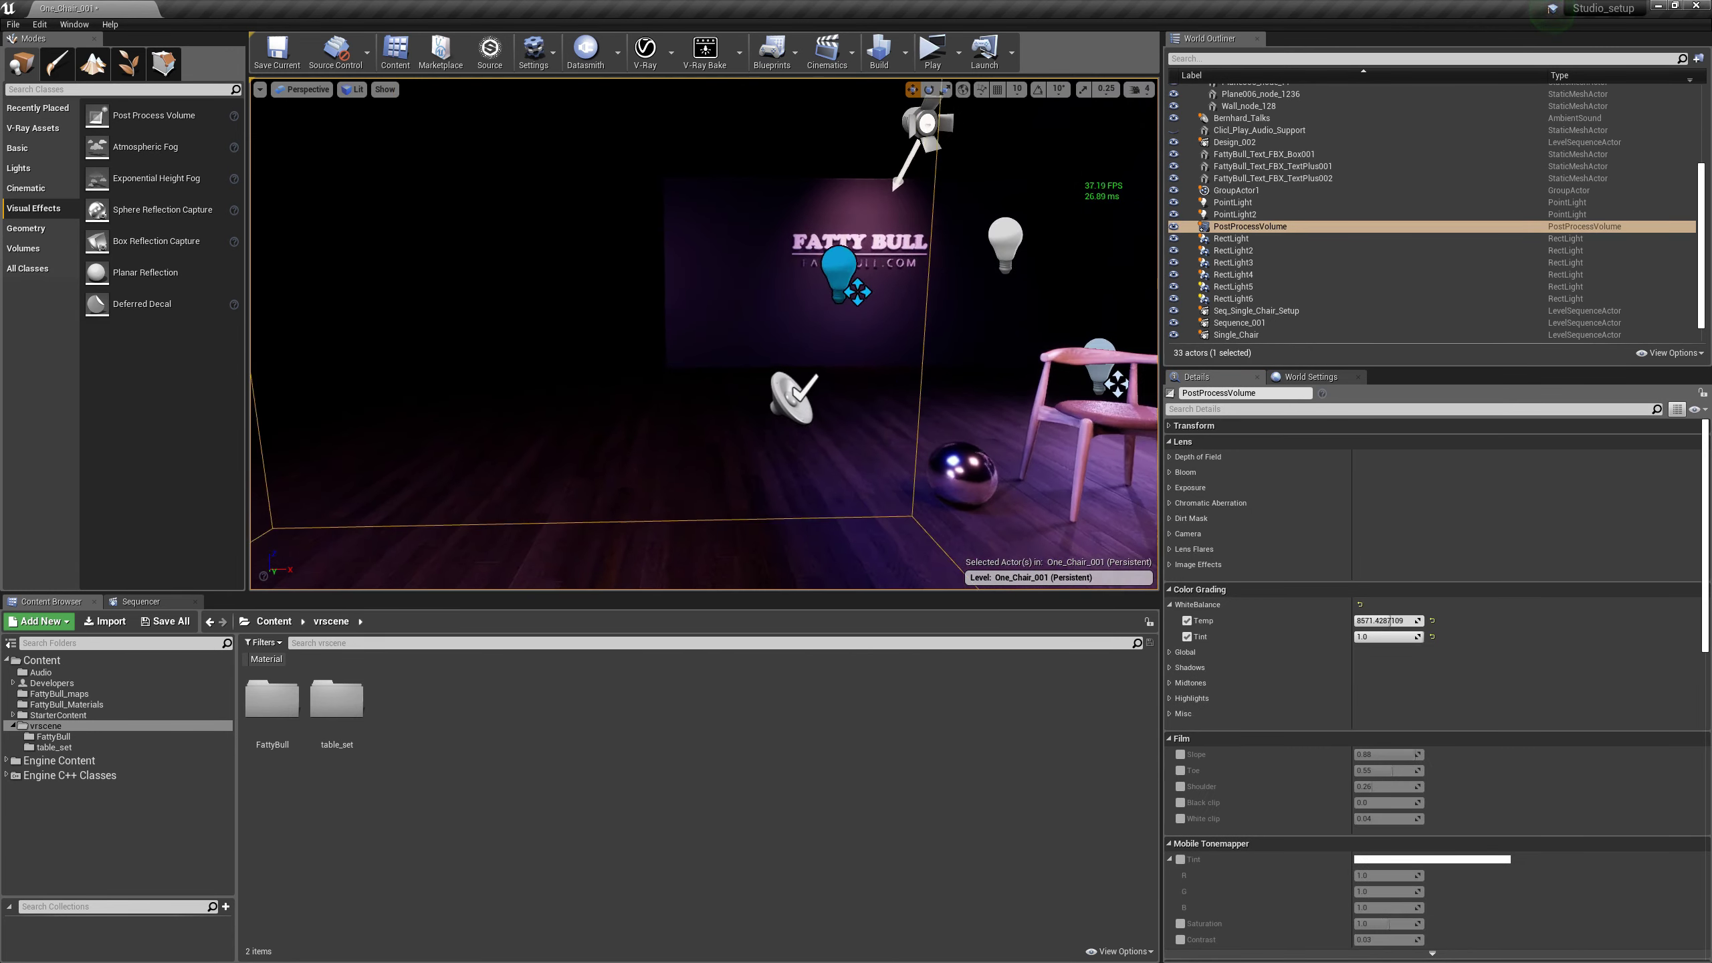
{"action": "key", "text": "s"}
{"action": "right_click_drag", "start_coordinate": [704, 333], "coordinate": [739, 396]}
{"action": "key", "text": "w"}
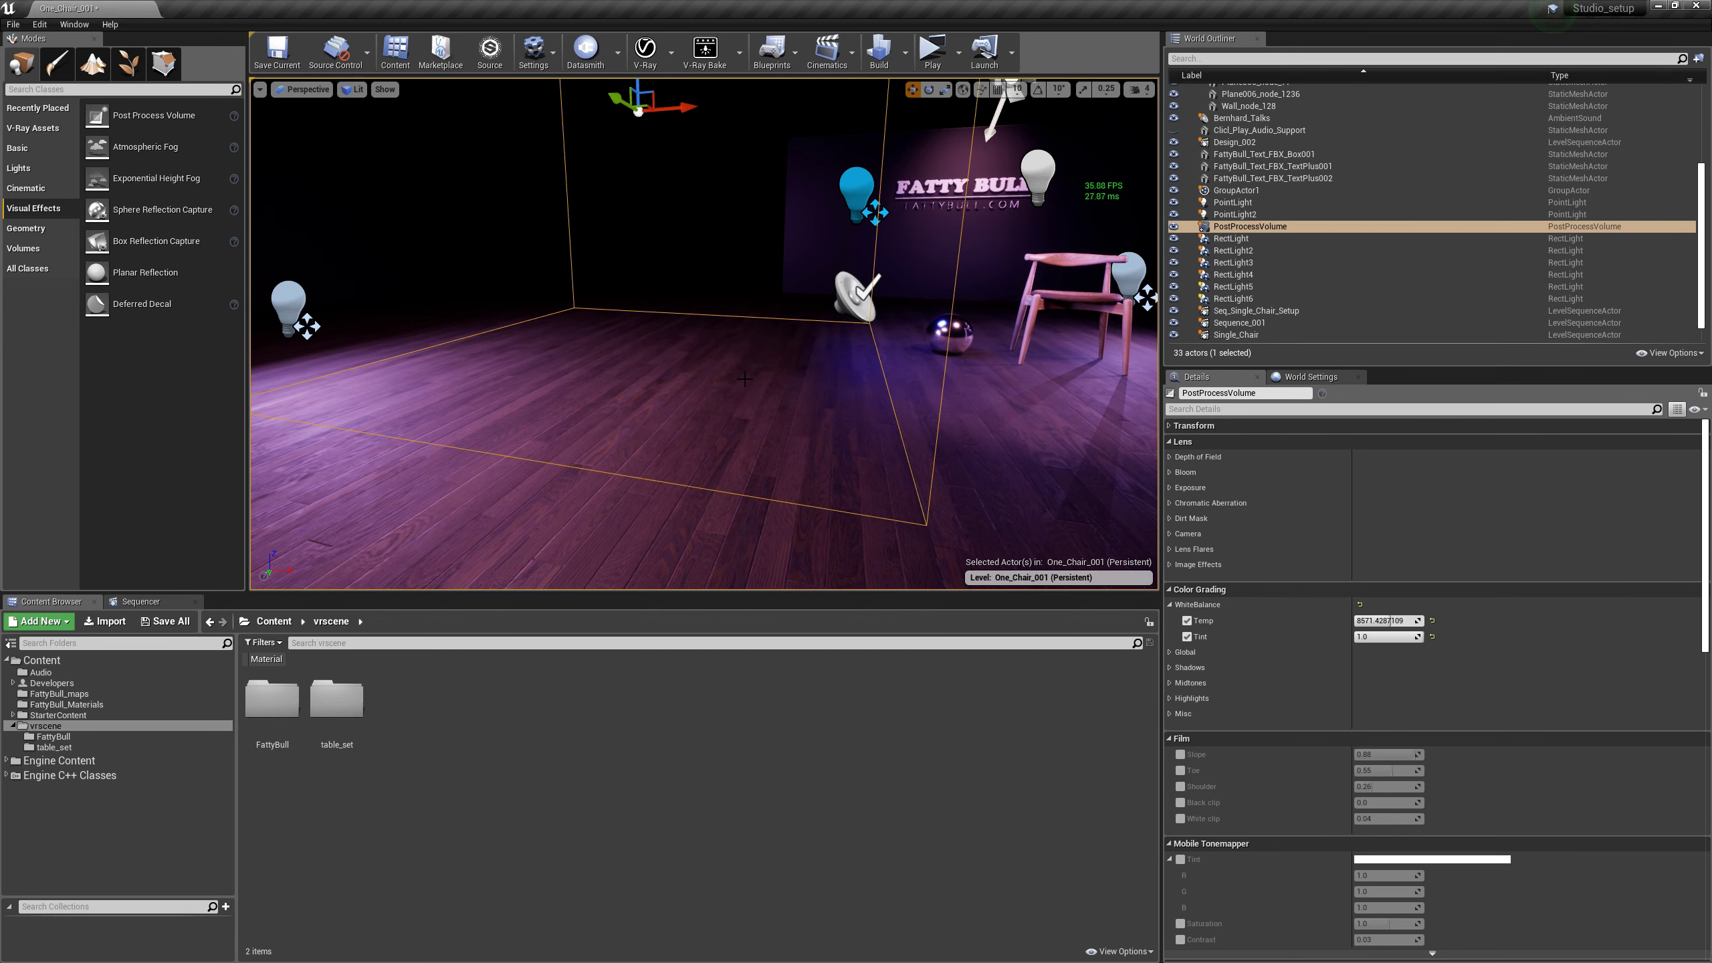
{"action": "right_click_drag", "start_coordinate": [704, 337], "coordinate": [756, 301]}
Filter the volume's settings by "unbound" and toggle Infinite Extent (Unbound) repeatedly to compare, ending with it enabled.
{"action": "left_click", "coordinate": [1243, 409]}
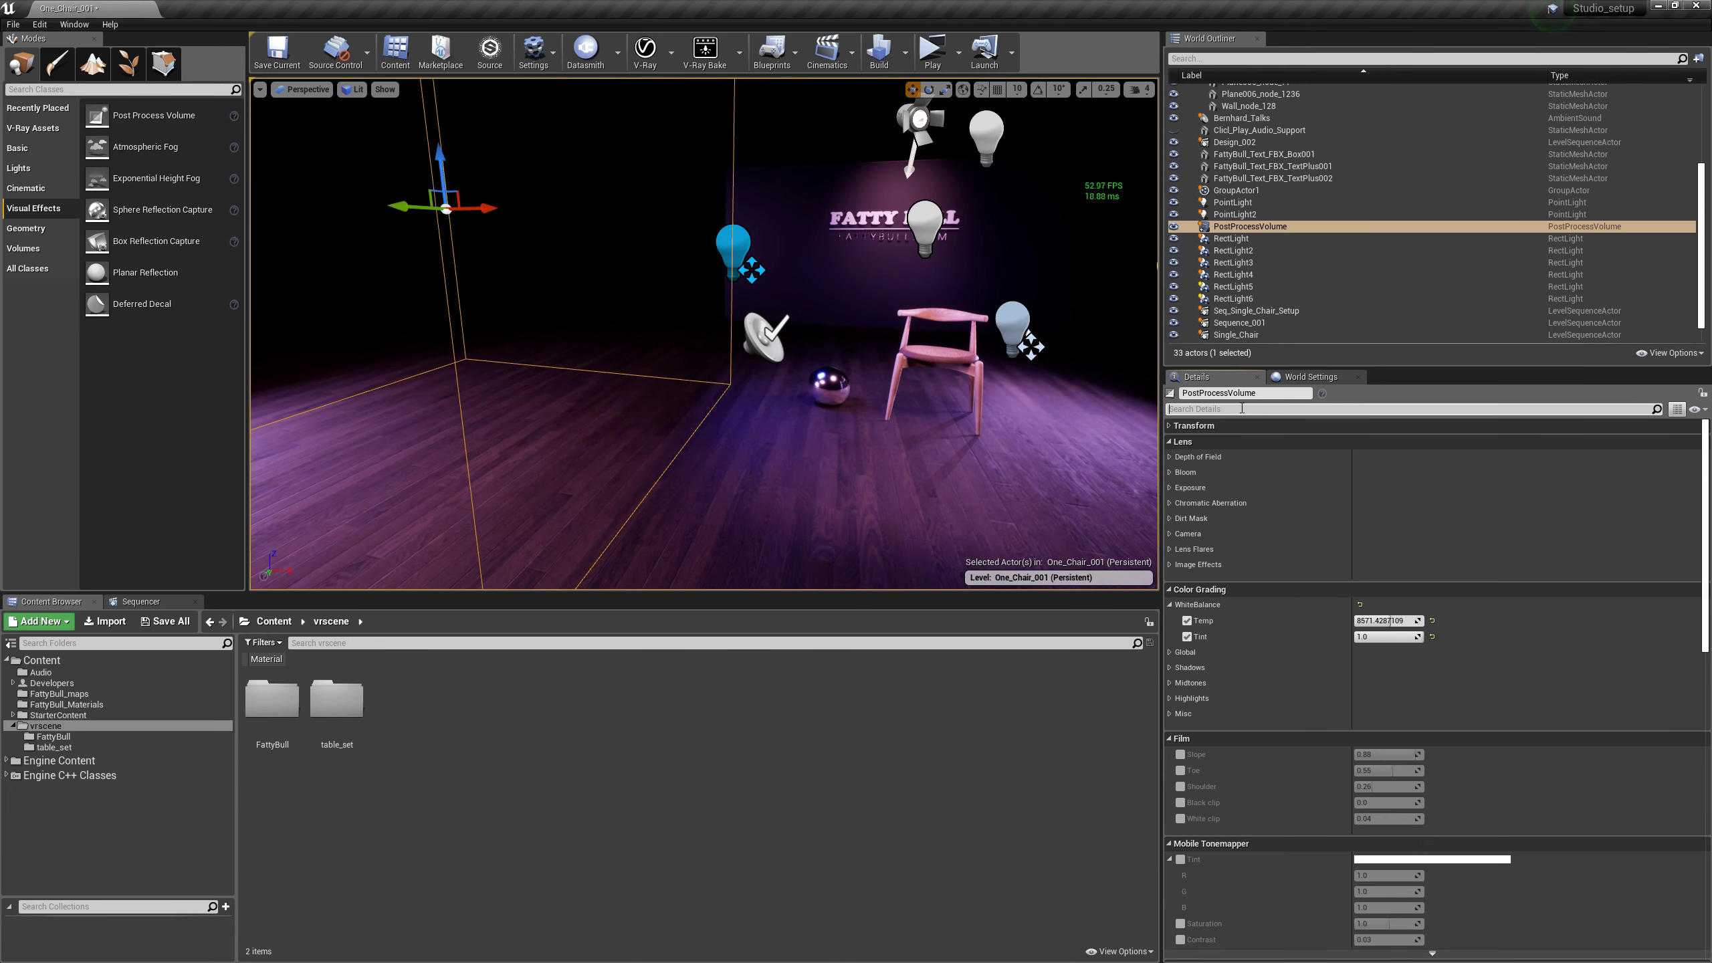
{"action": "left_click", "coordinate": [1242, 408]}
{"action": "type", "text": "unbound"}
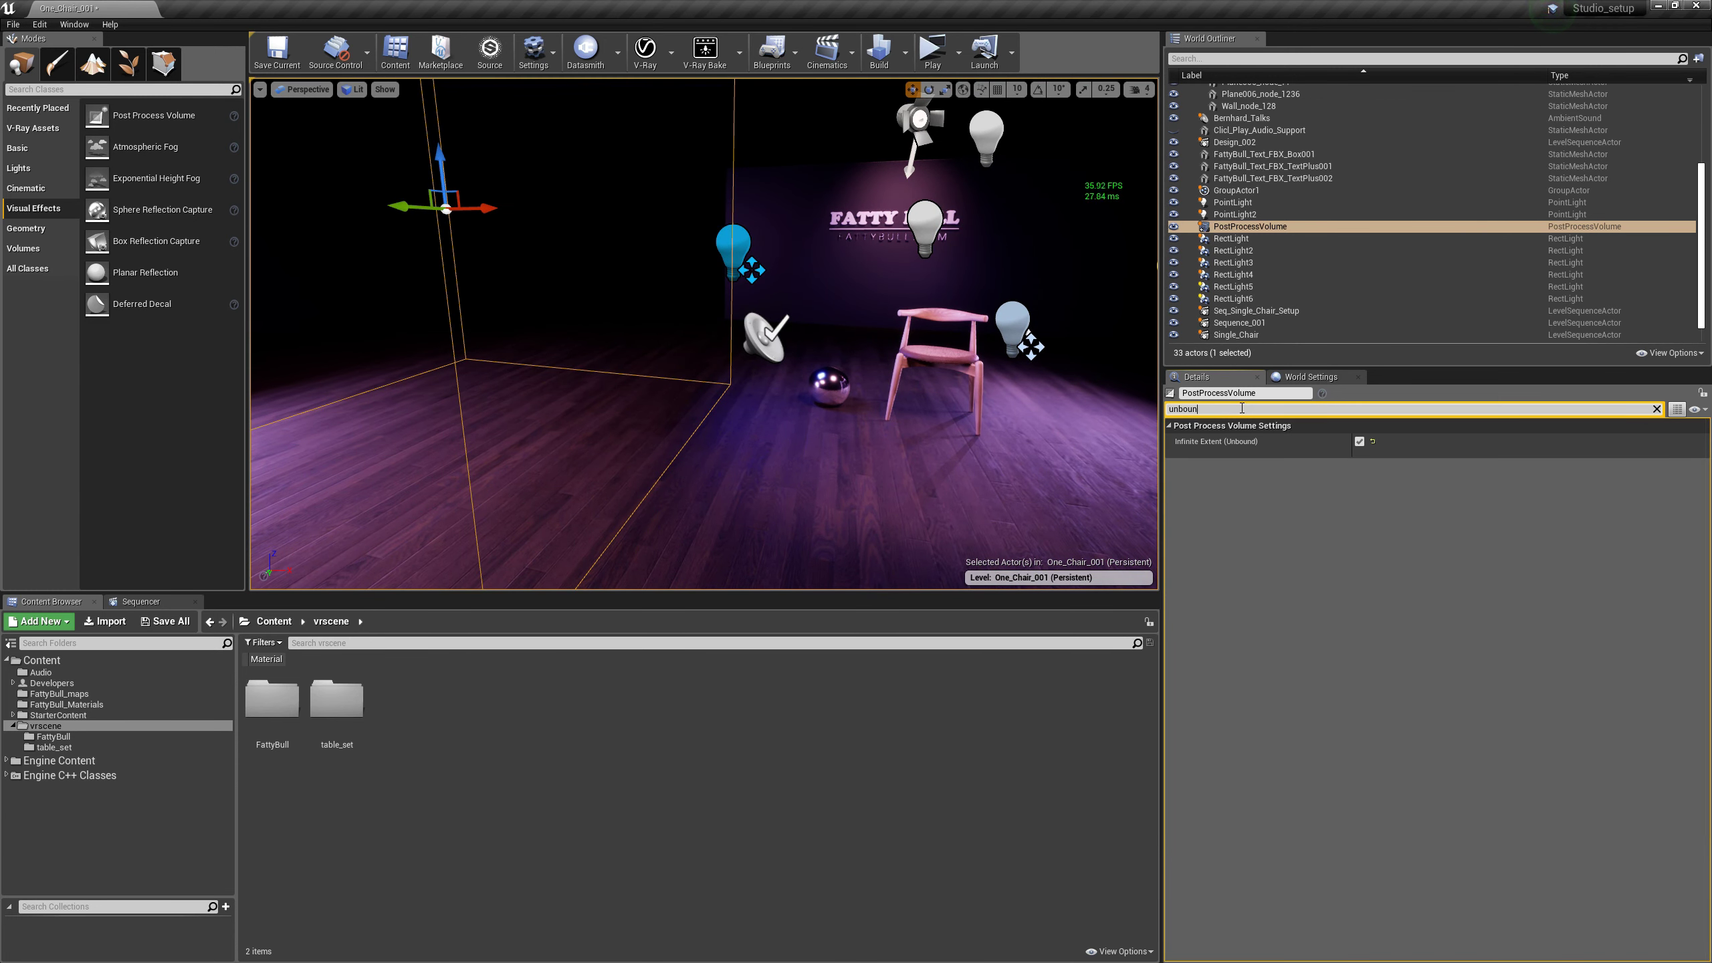
{"action": "left_click", "coordinate": [1360, 442]}
{"action": "left_click", "coordinate": [1360, 442]}
{"action": "left_click", "coordinate": [1360, 442]}
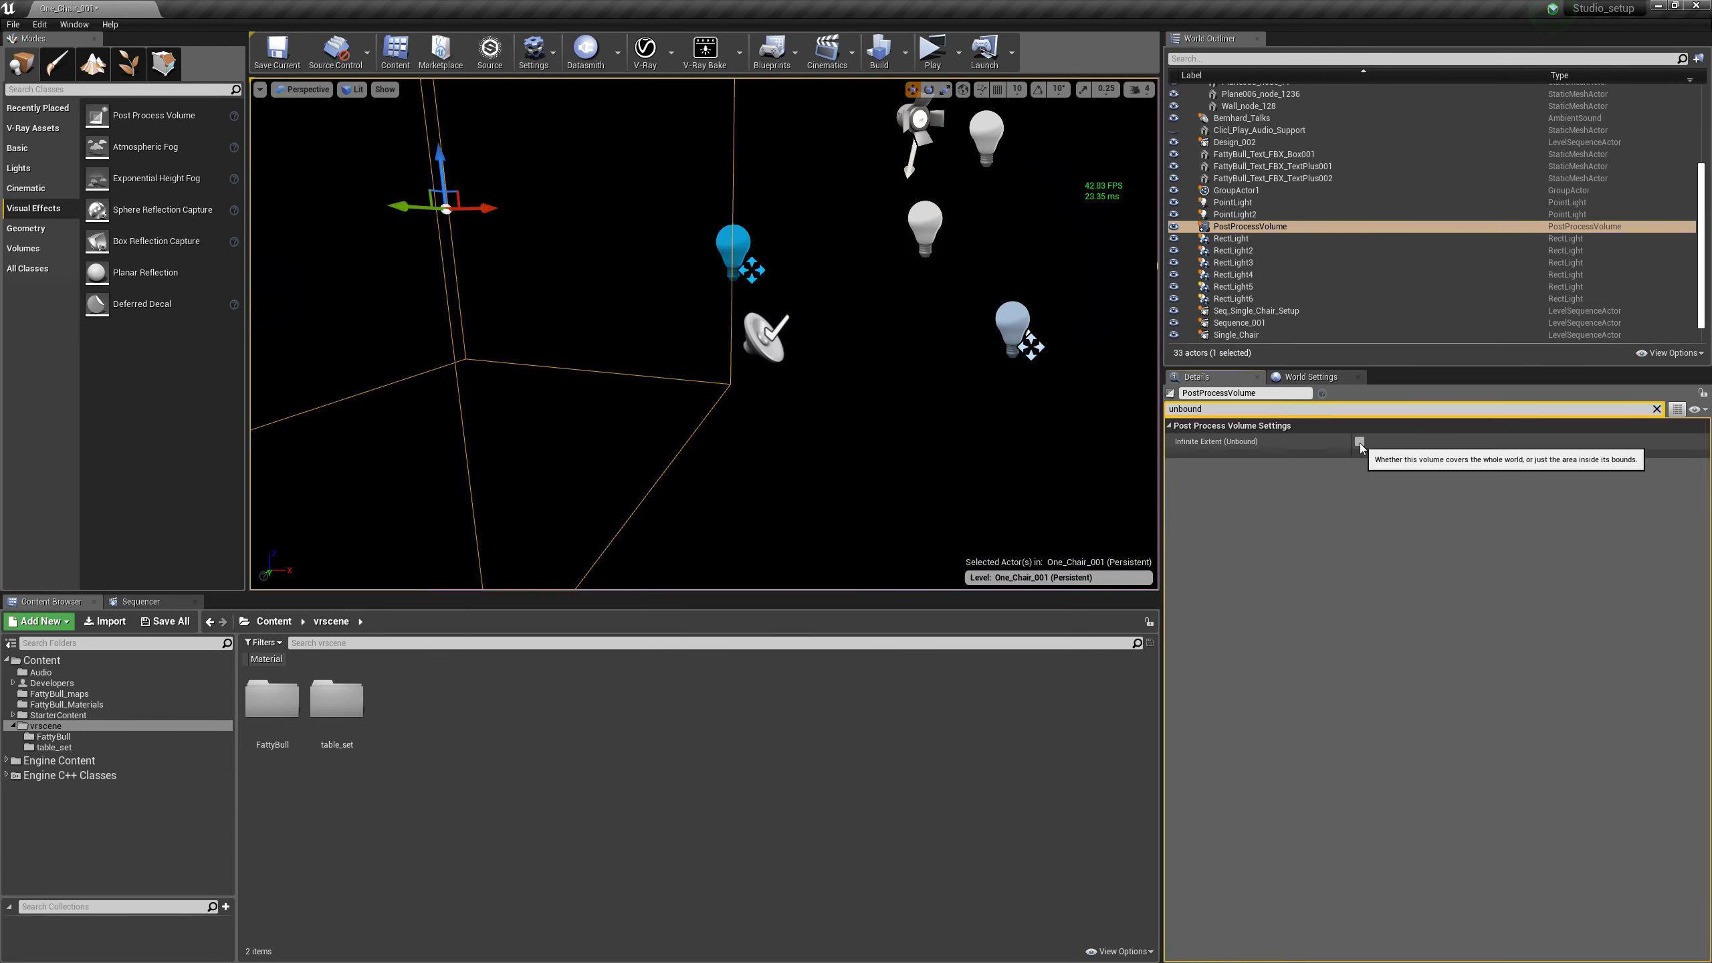
{"action": "left_click", "coordinate": [1364, 443]}
{"action": "left_click", "coordinate": [1363, 443]}
{"action": "left_click", "coordinate": [1363, 443]}
{"action": "left_click", "coordinate": [1363, 444]}
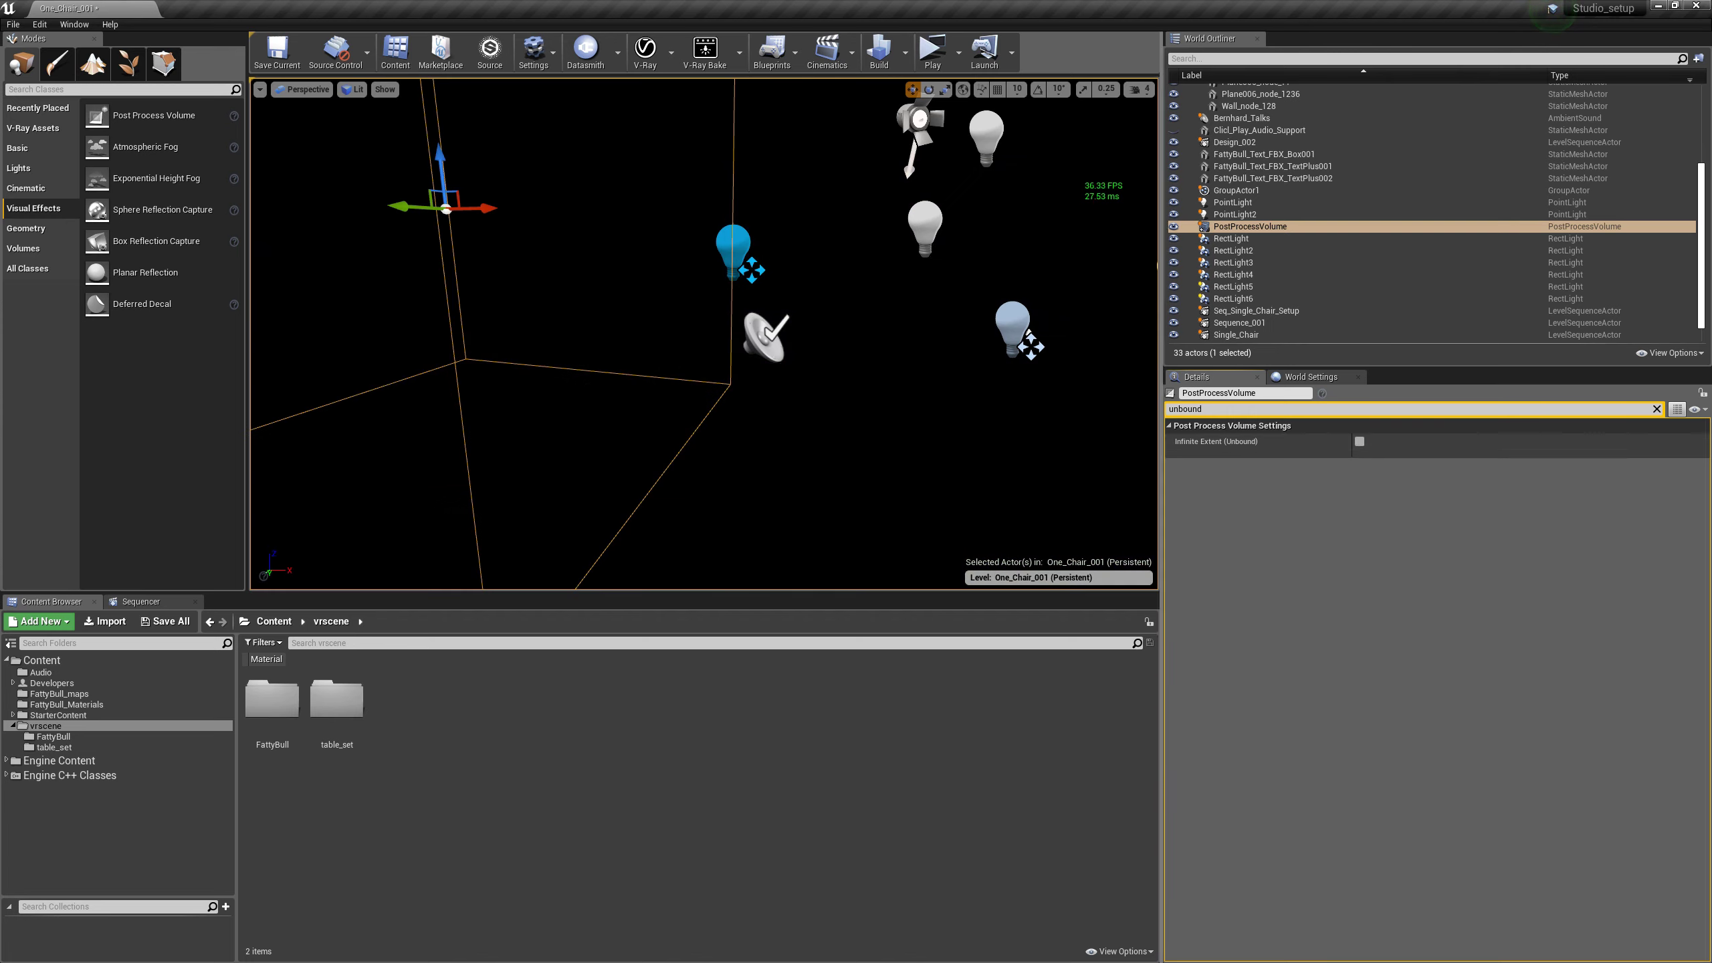
{"action": "left_click", "coordinate": [1361, 442]}
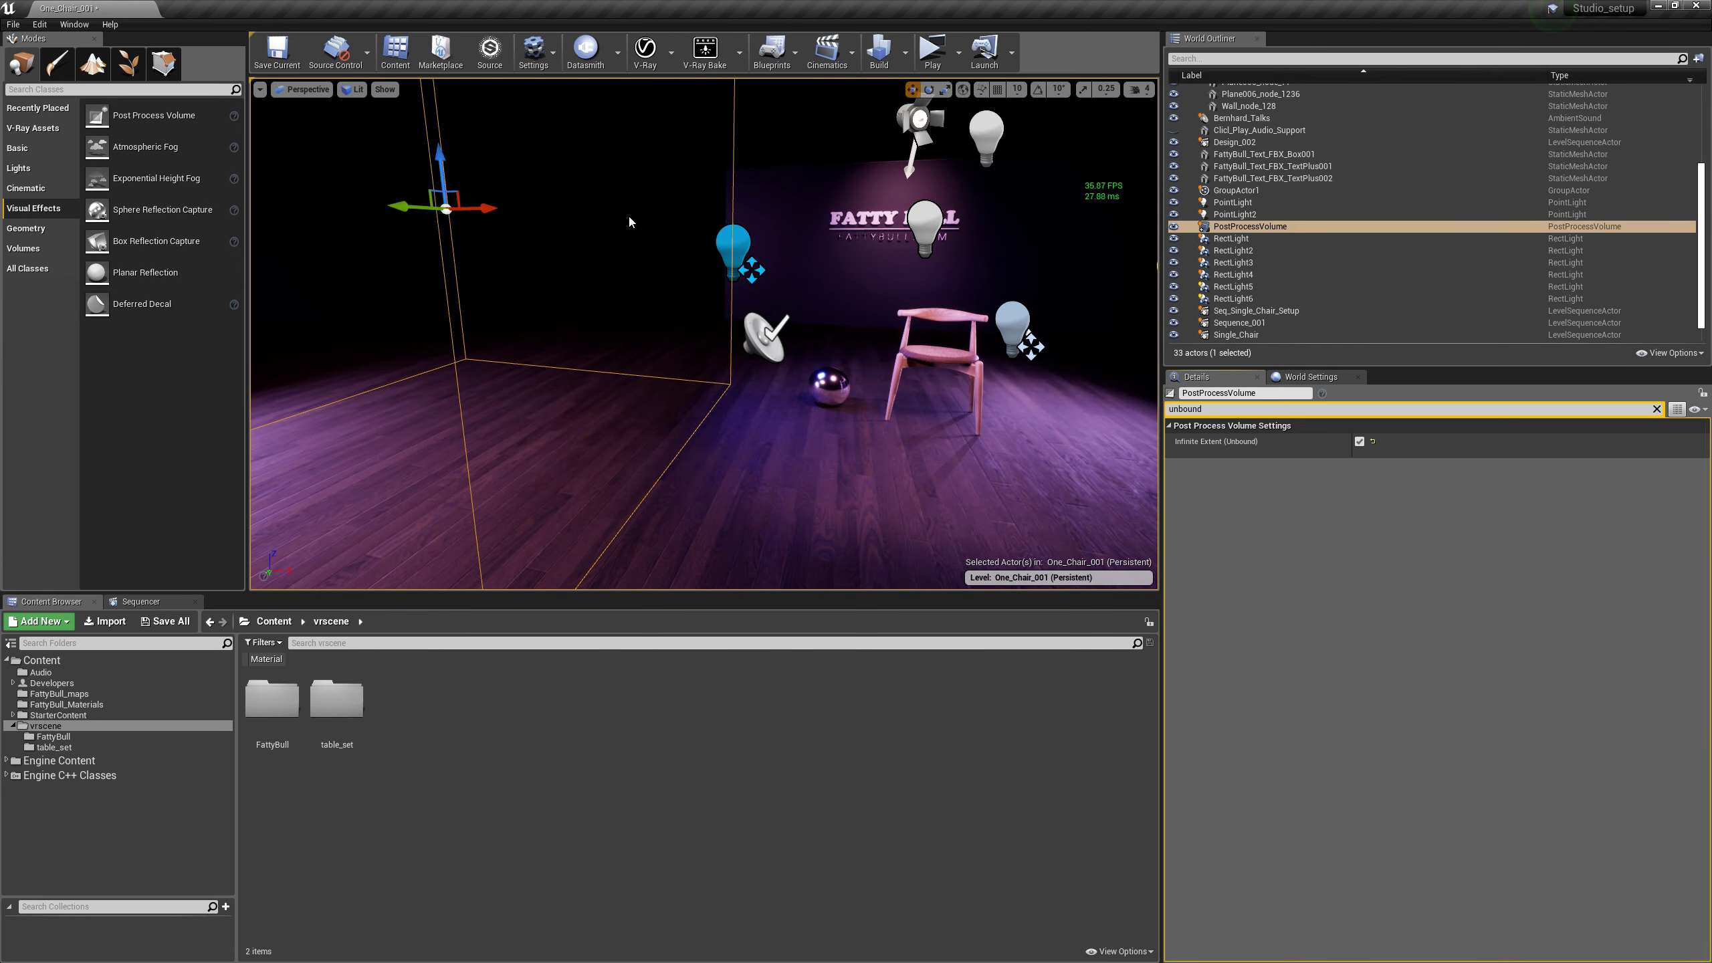
Clear the settings filter and look through the volume's full list, from Lens down to Cooking and back up.
{"action": "right_click_drag", "start_coordinate": [704, 334], "coordinate": [617, 324]}
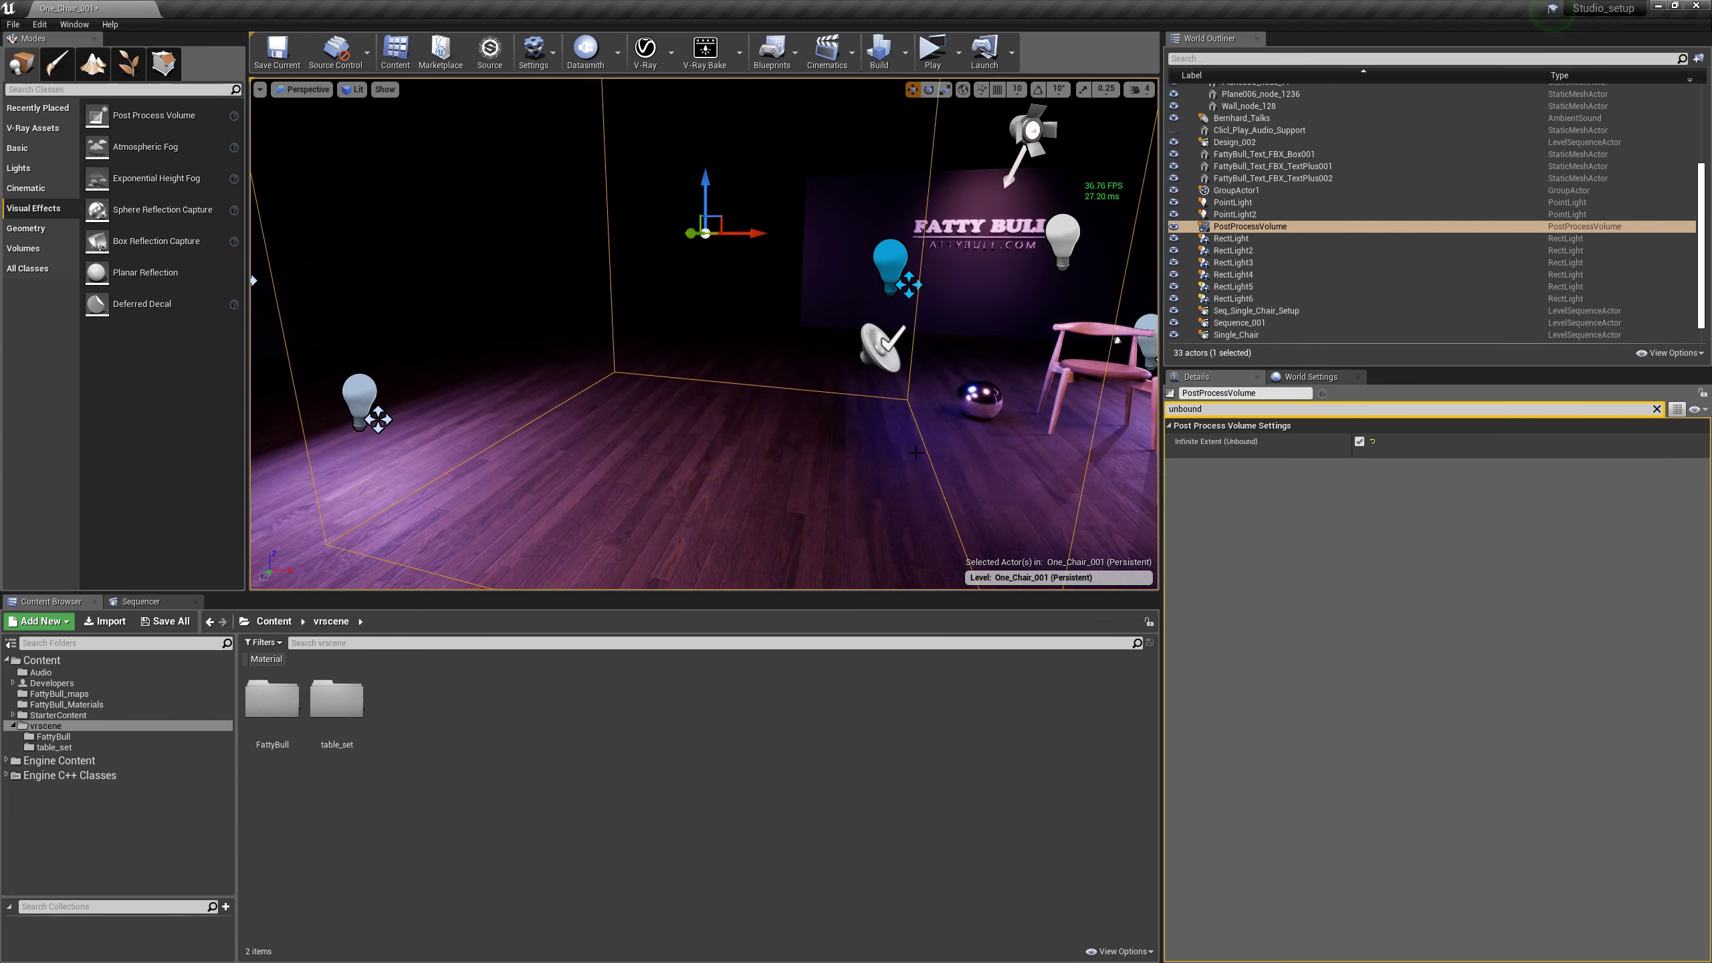
{"action": "right_click_drag", "start_coordinate": [1117, 339], "coordinate": [1117, 339]}
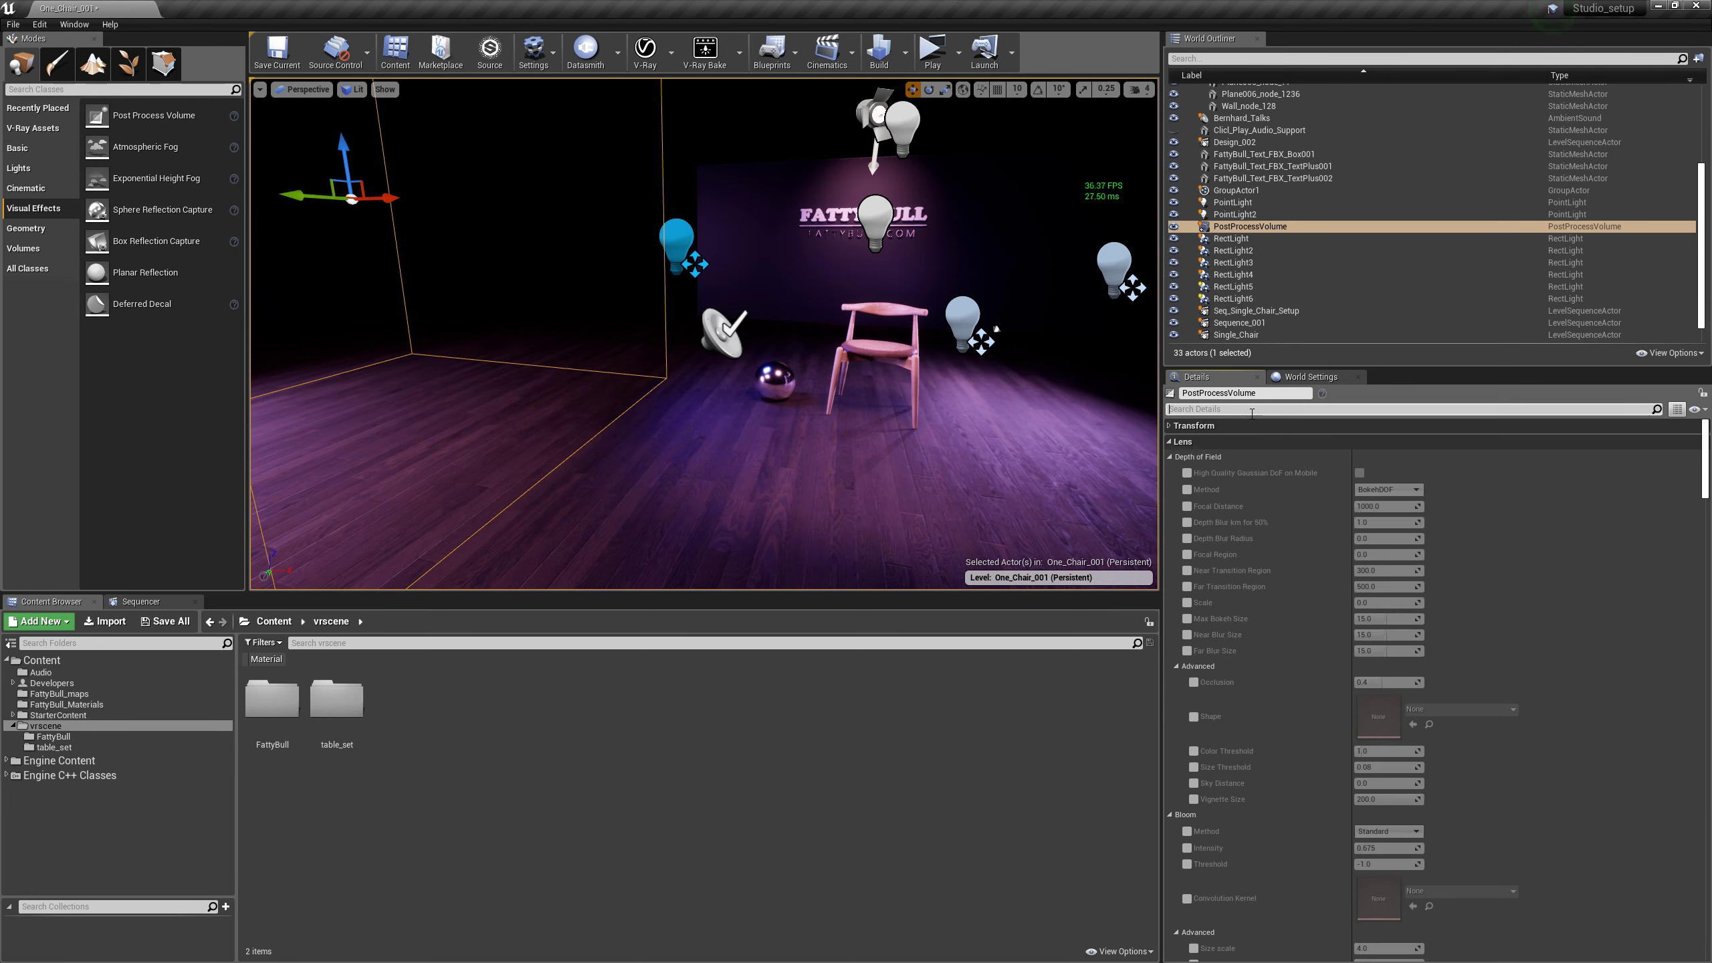
{"action": "left_click_drag", "start_coordinate": [1706, 454], "coordinate": [1673, 912]}
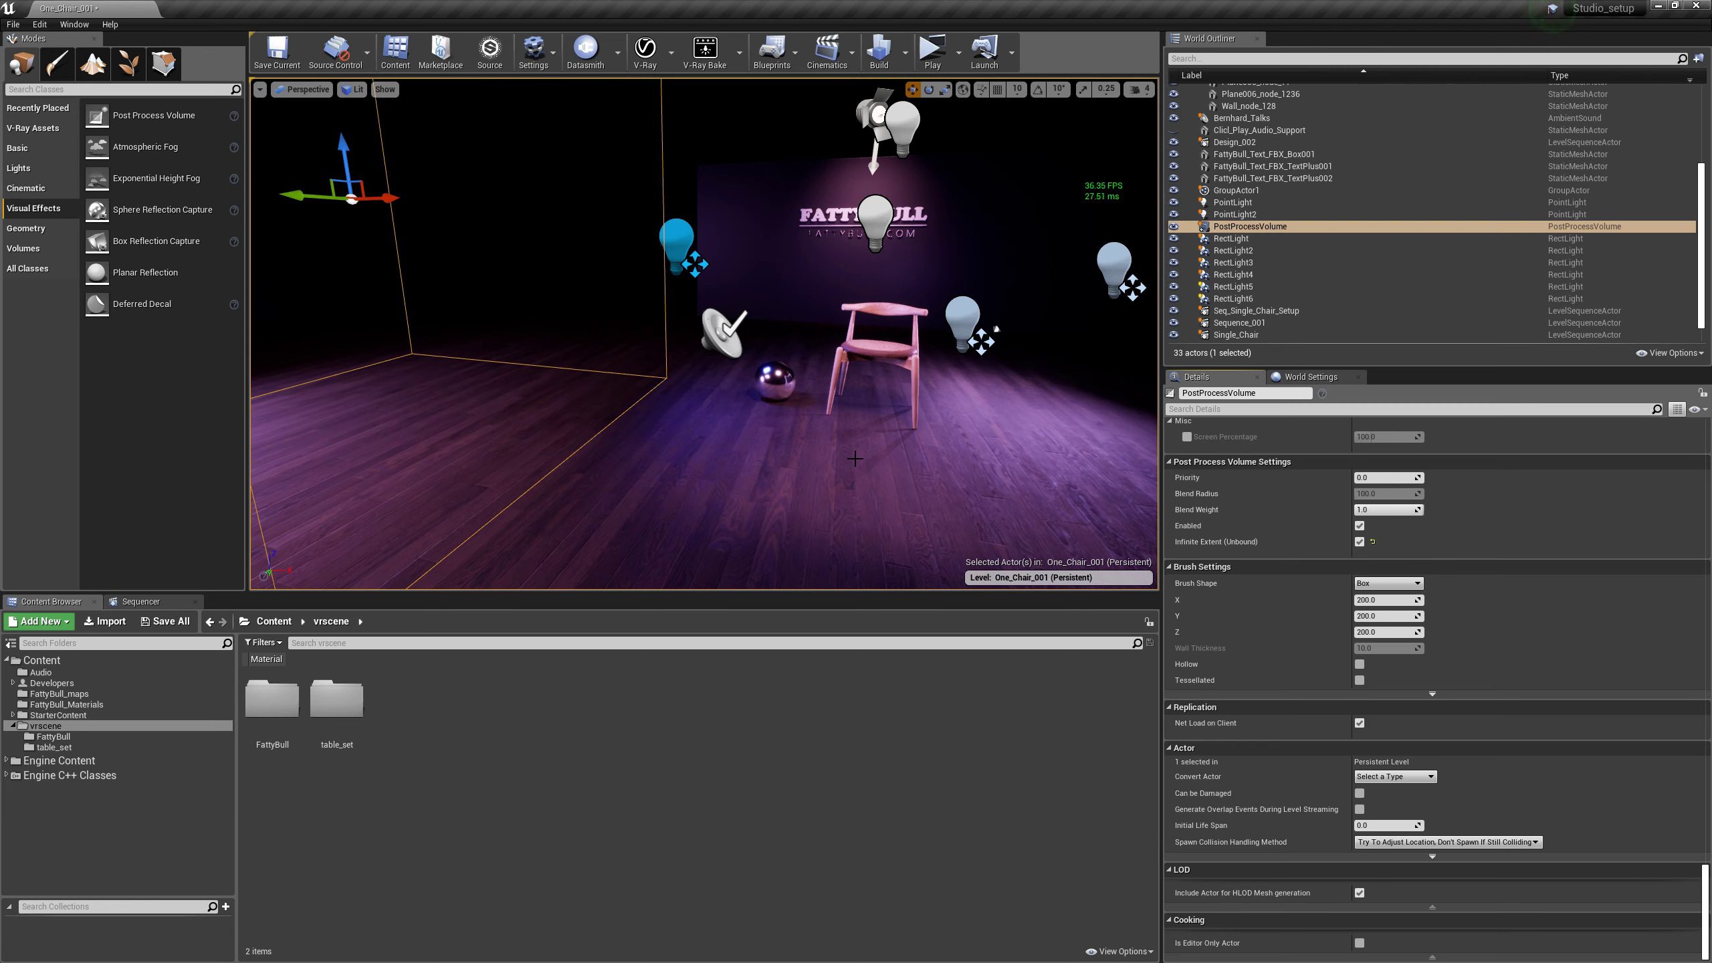
{"action": "mouse_move", "coordinate": [1707, 897]}
{"action": "left_mouse_down"}
{"action": "mouse_move", "coordinate": [1701, 466]}
{"action": "mouse_move", "coordinate": [1661, 447]}
{"action": "left_mouse_up"}
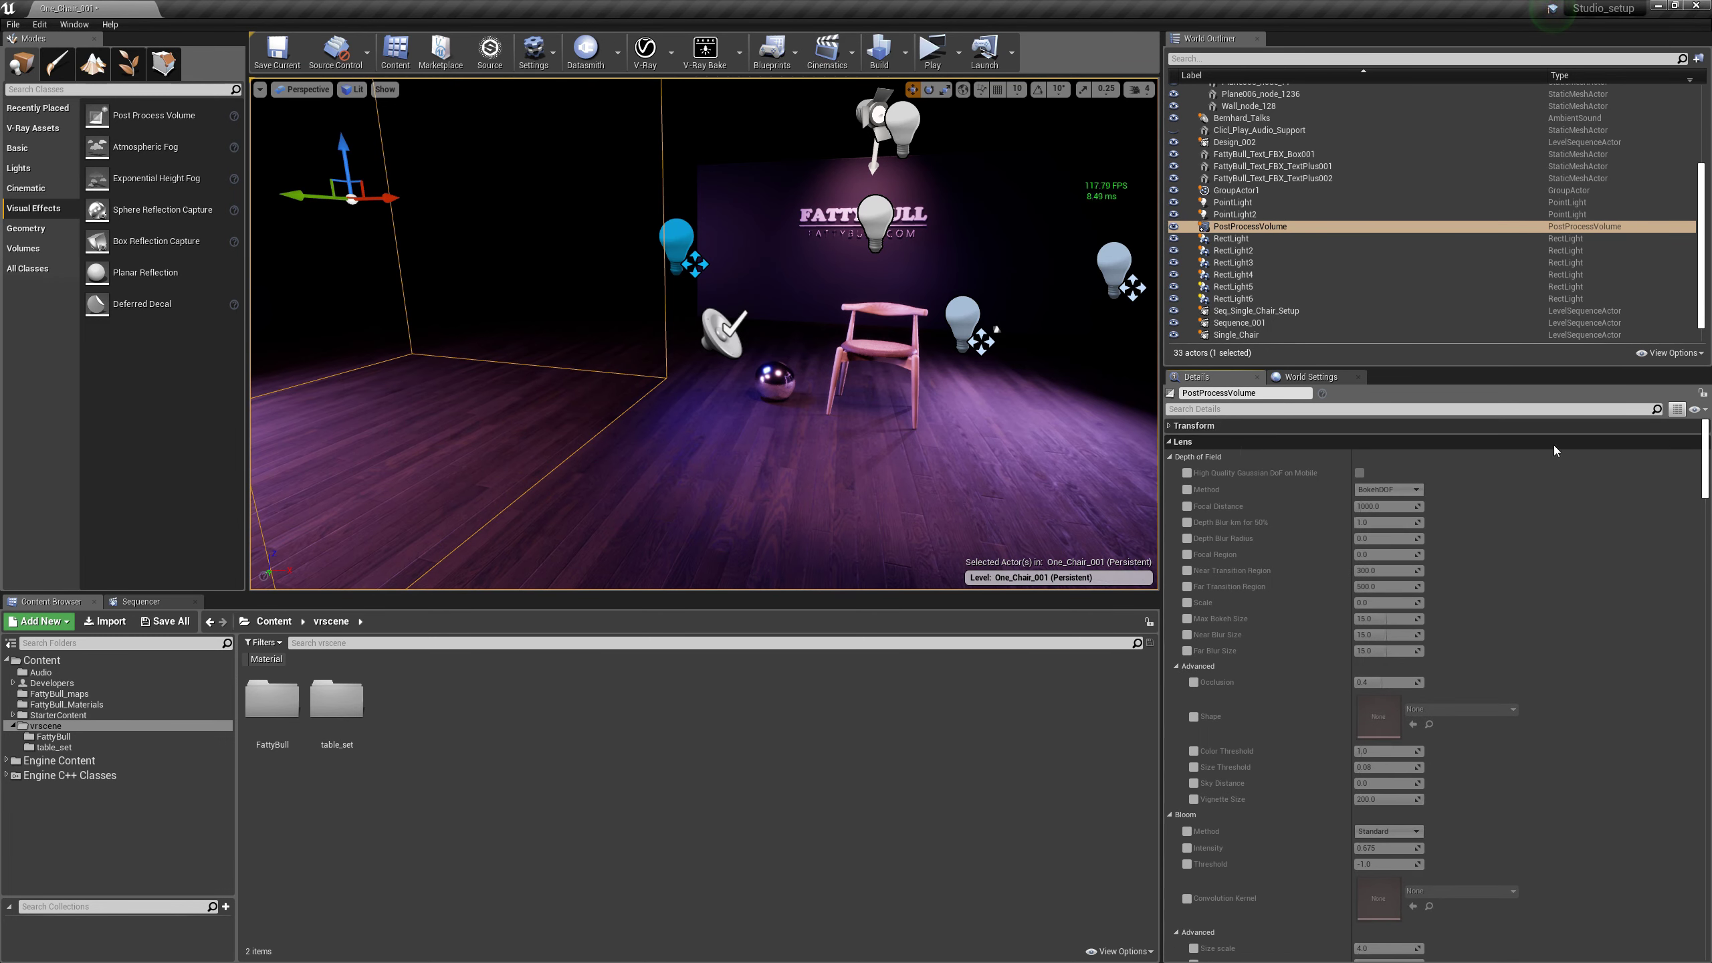
Collapse the Lens, Color Grading, Film, Mobile Tonemapper, Rendering Features, Post Process Volume Settings, Brush Settings and Replication categories.
{"action": "left_click", "coordinate": [1170, 442]}
{"action": "left_click", "coordinate": [1170, 458]}
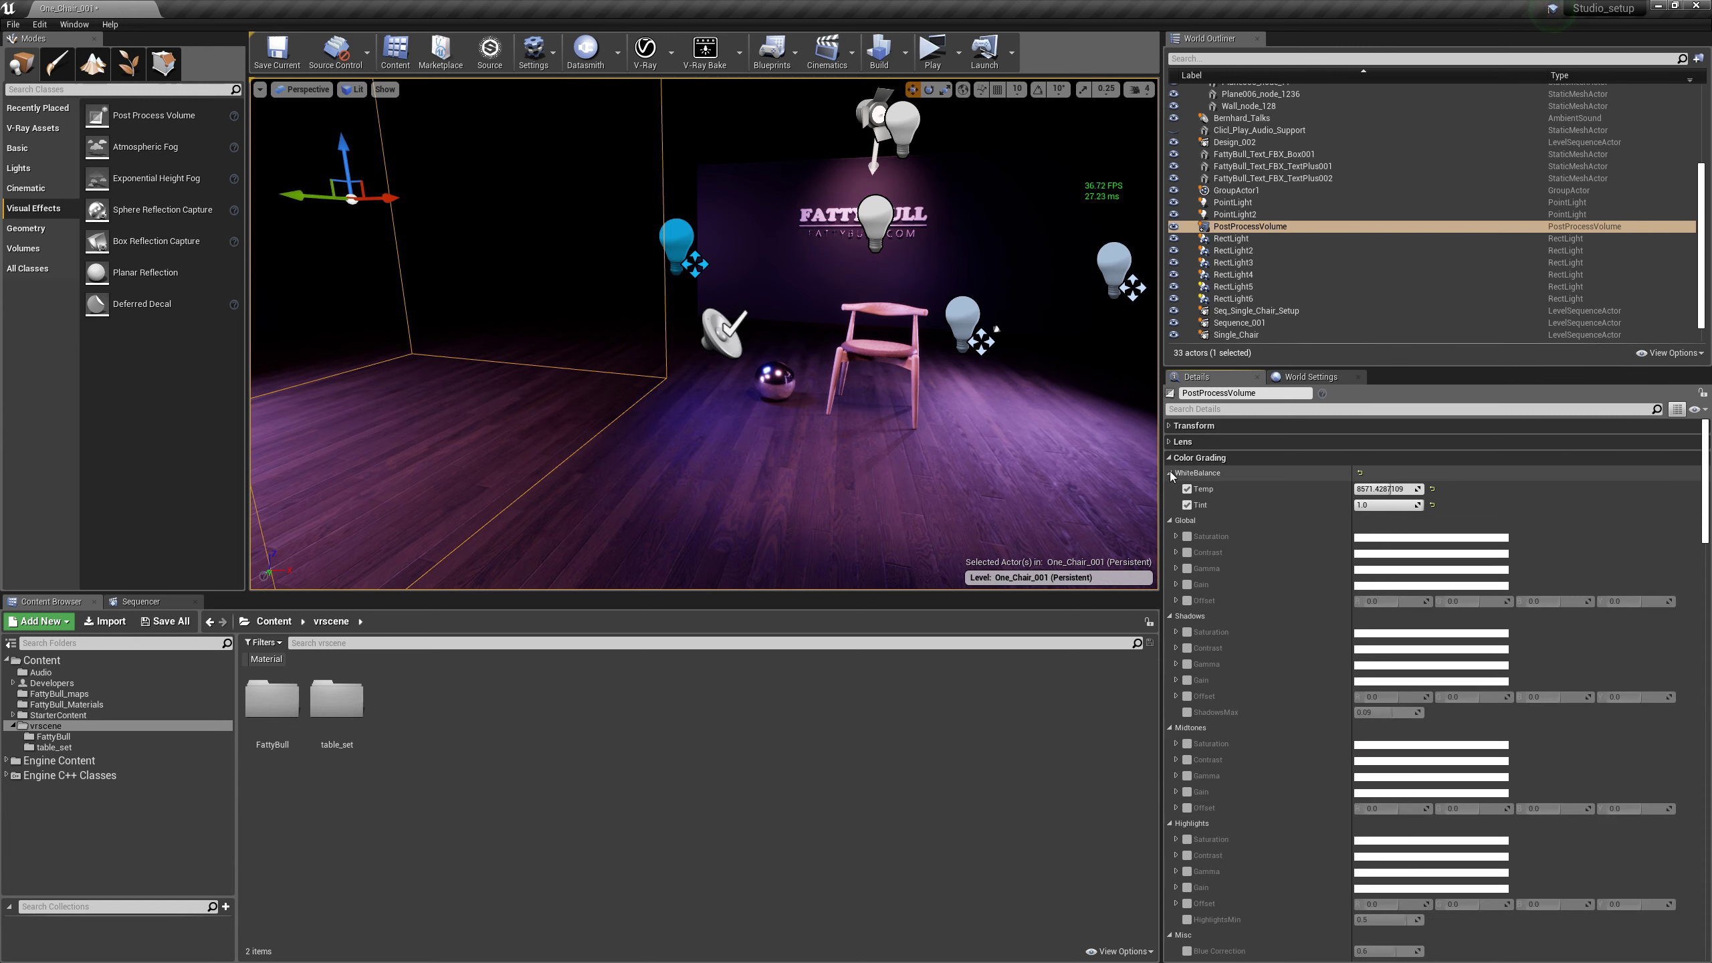
{"action": "left_click", "coordinate": [1170, 459]}
{"action": "left_click", "coordinate": [1170, 474]}
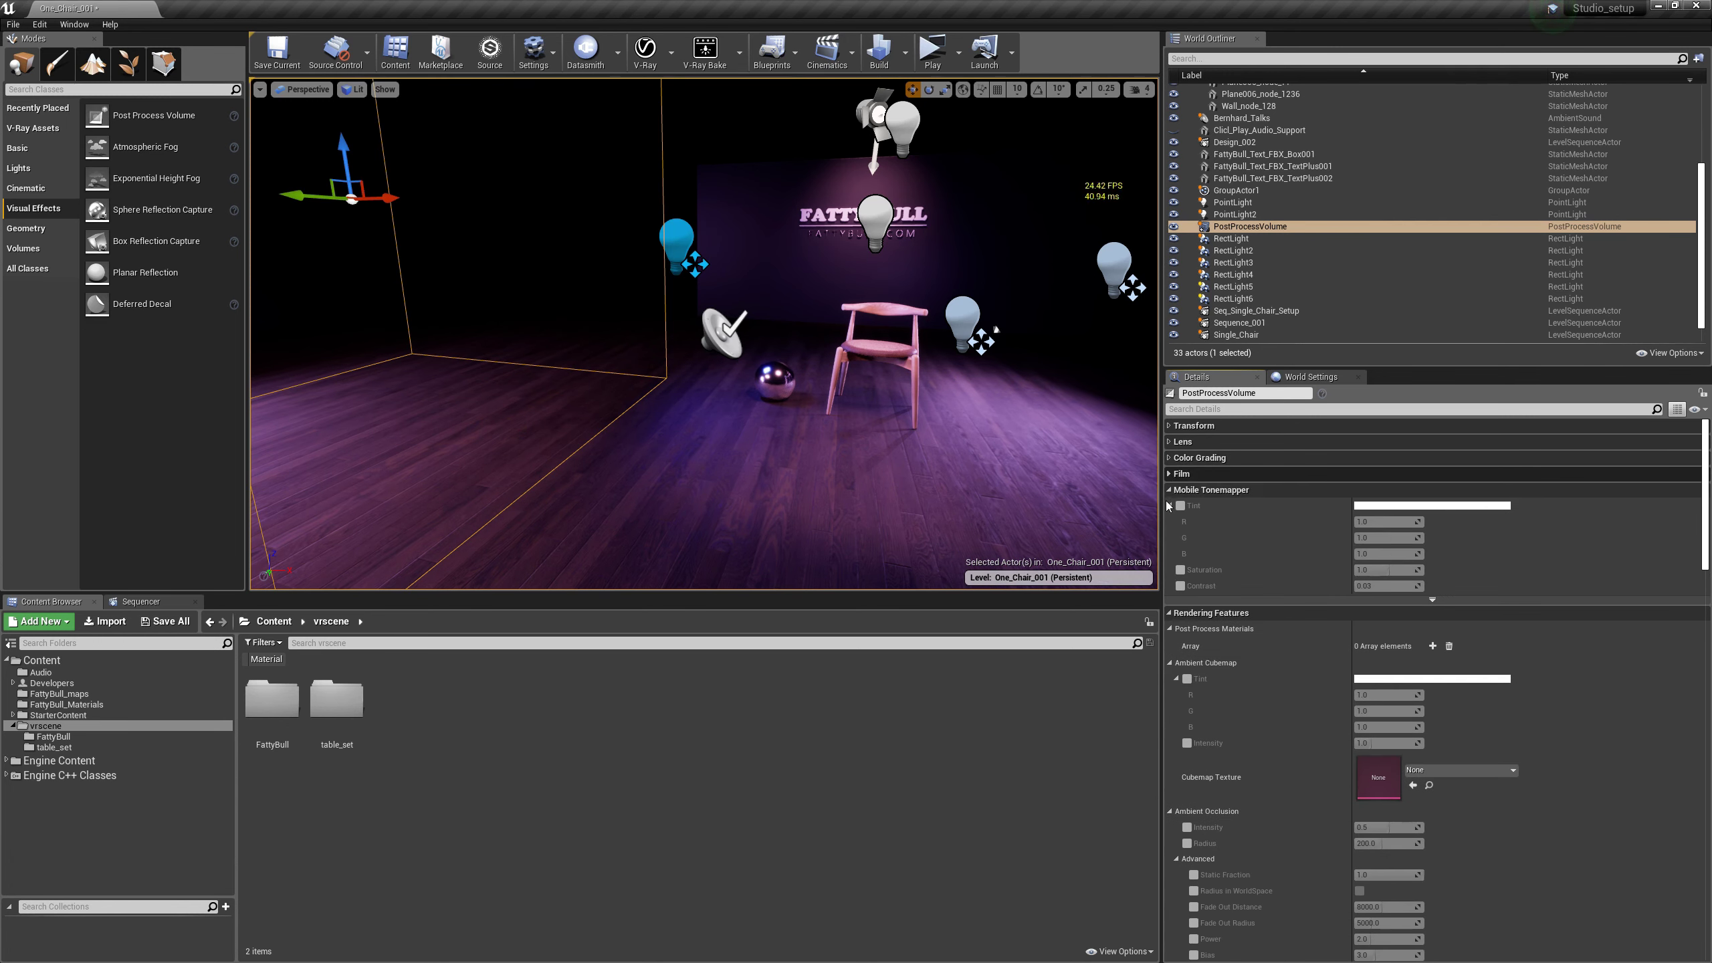
{"action": "left_click", "coordinate": [1171, 492]}
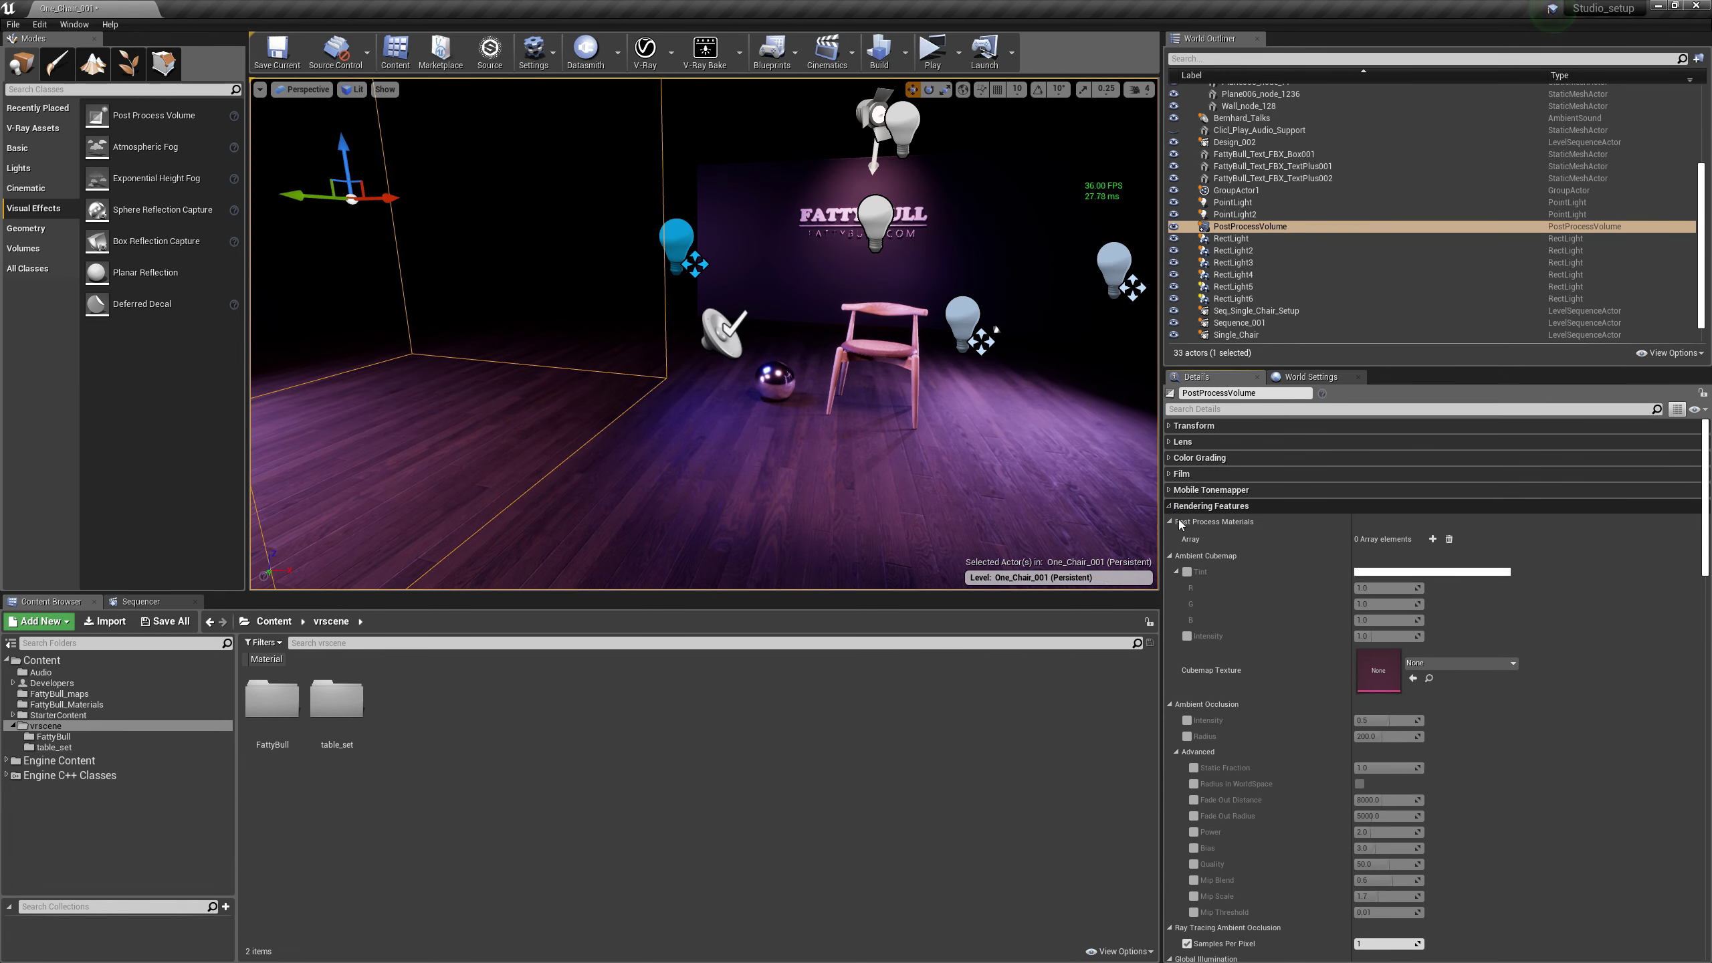
{"action": "left_click", "coordinate": [1170, 506]}
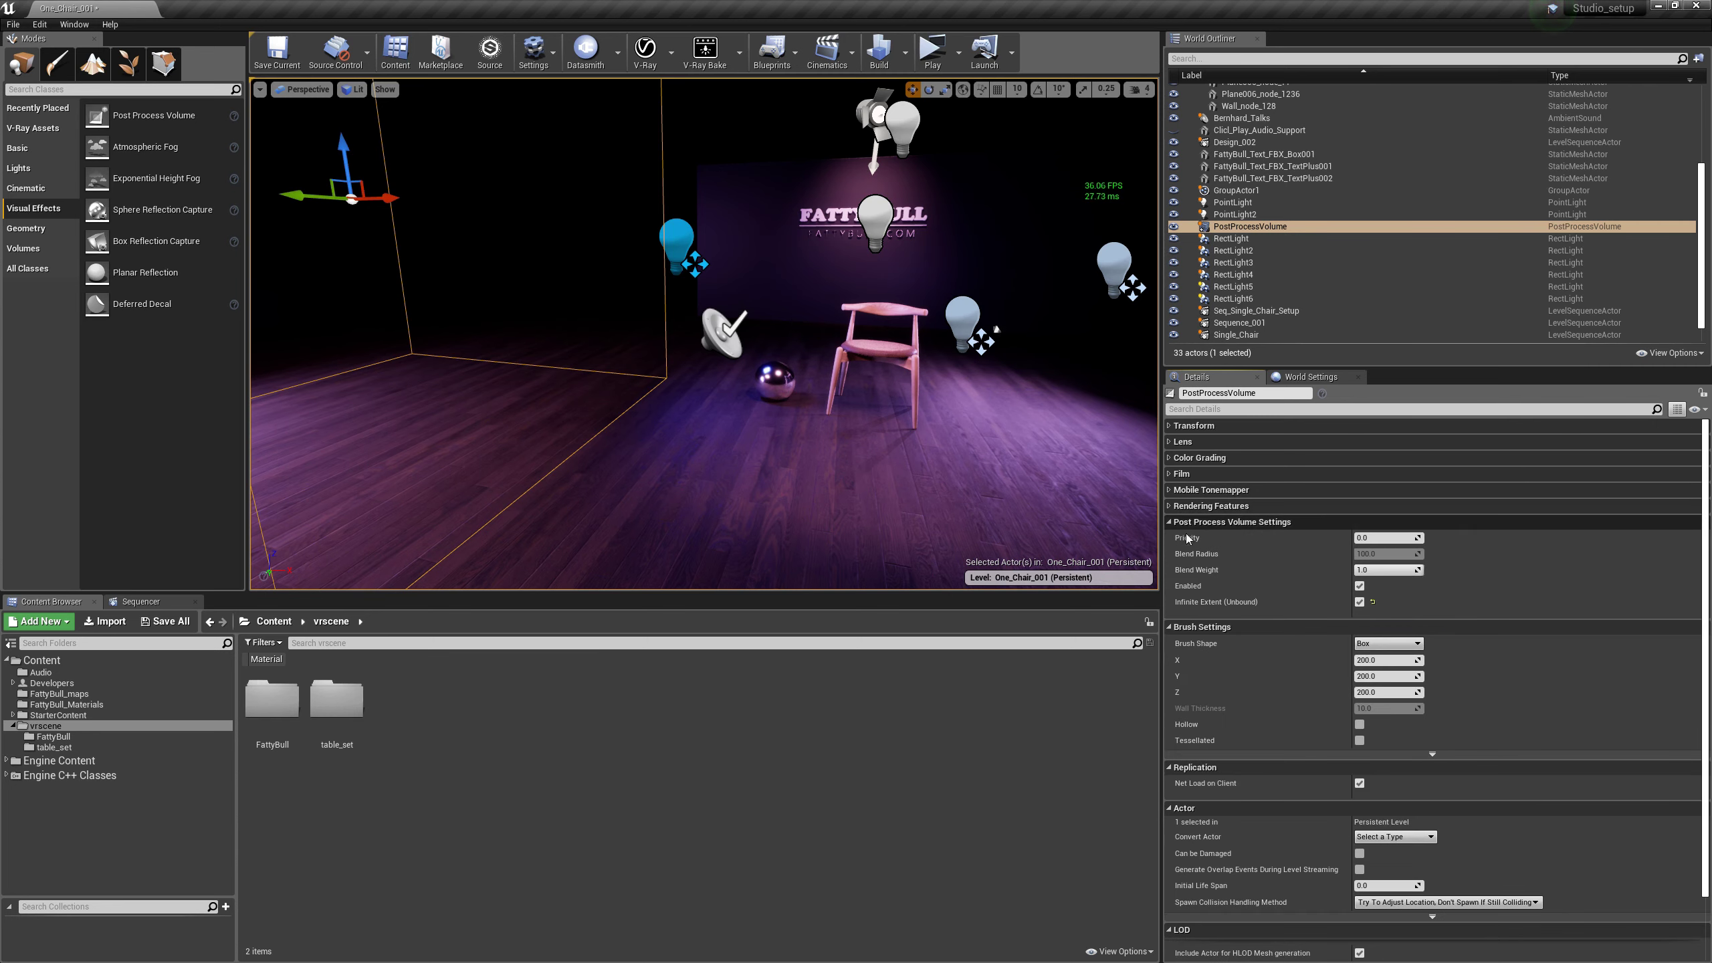
{"action": "left_click", "coordinate": [1170, 526]}
{"action": "left_click", "coordinate": [1170, 539]}
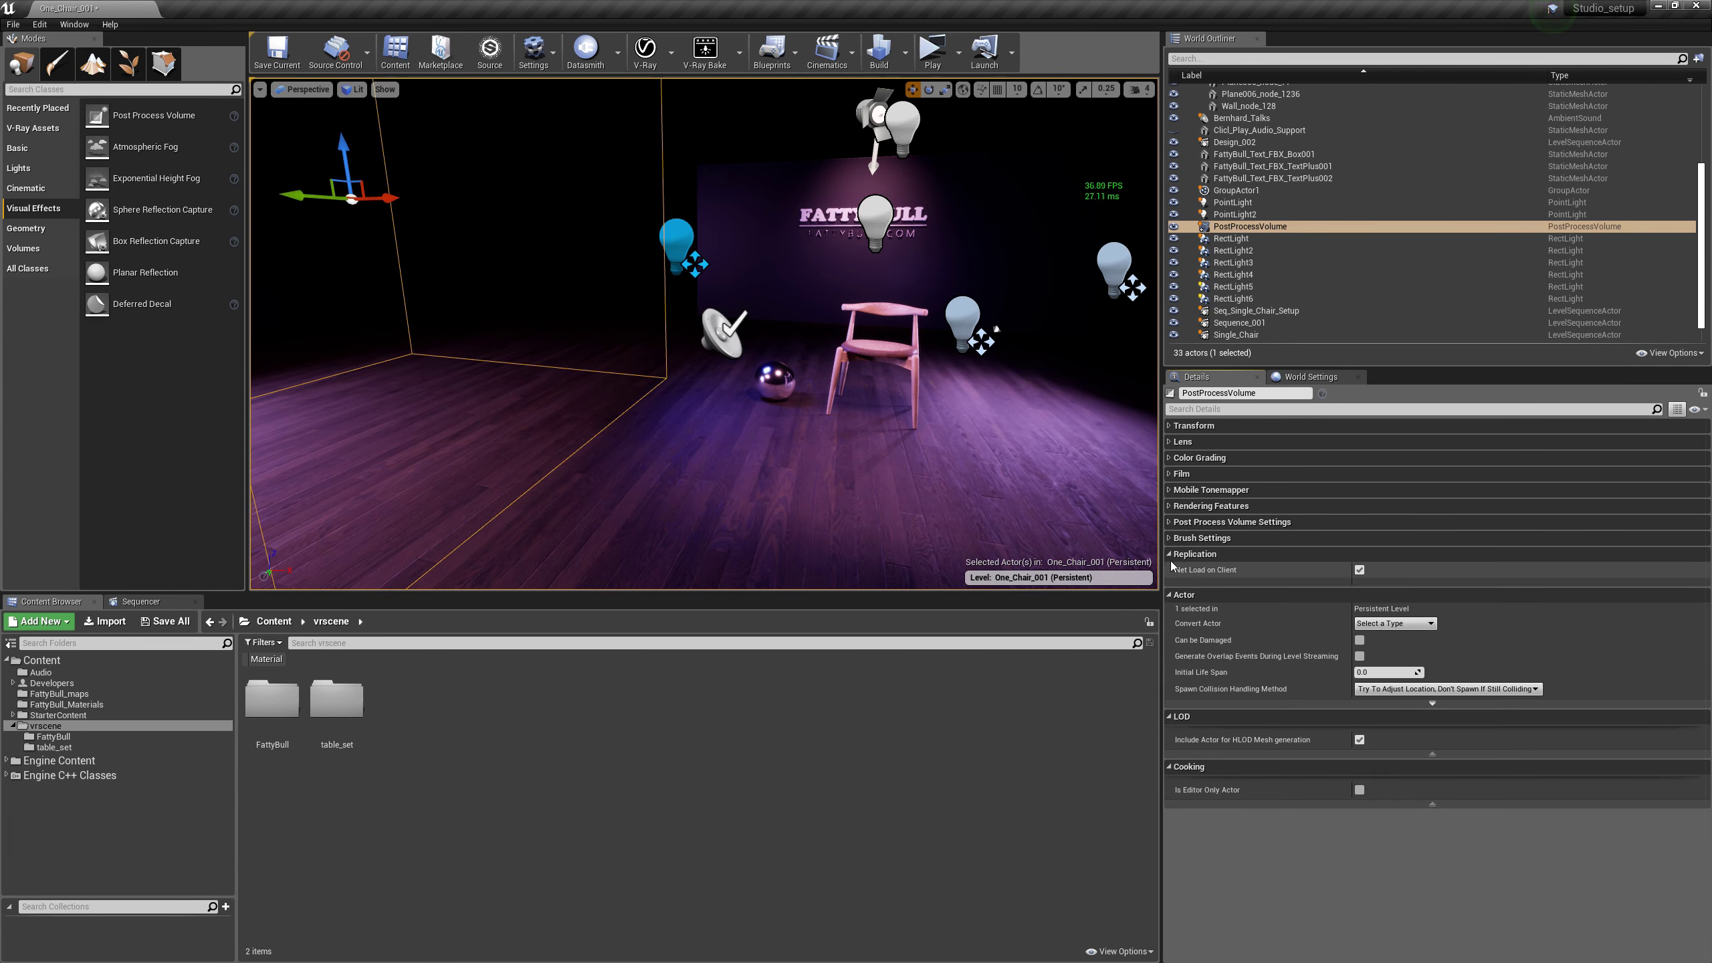
{"action": "left_click", "coordinate": [1170, 554]}
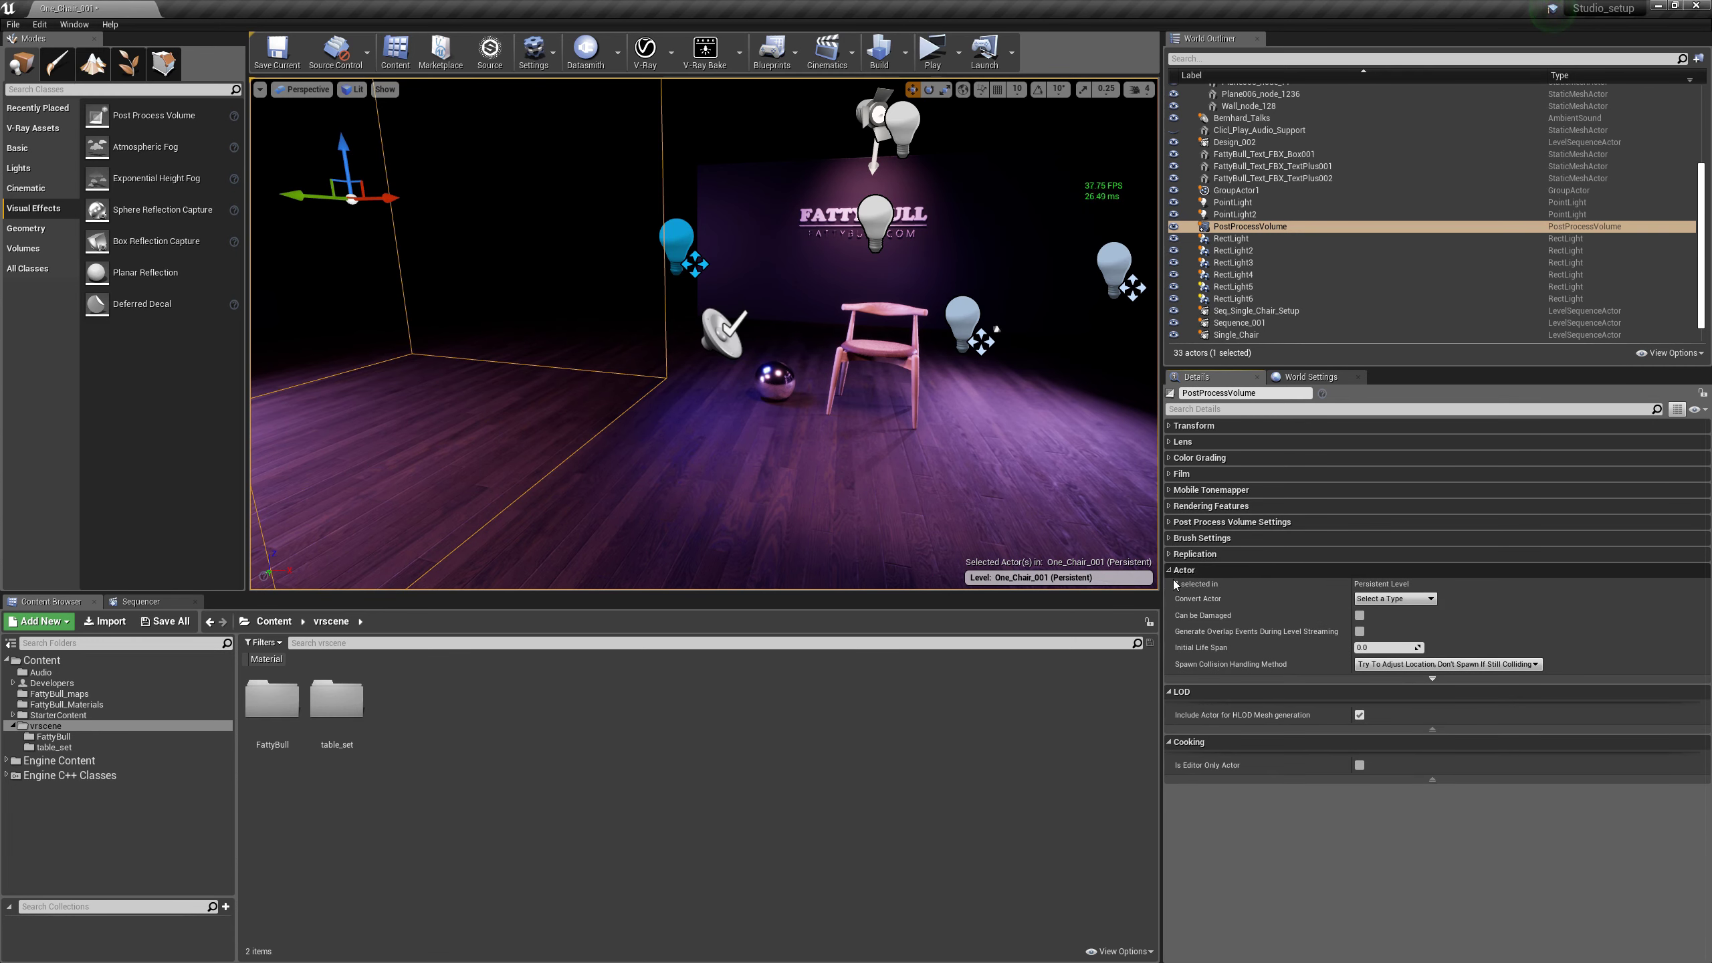
Change the WhiteBalance Temp to about 4071.43 and Tint to about -0.62 under Color Grading, and collapse the category.
{"action": "left_click", "coordinate": [1172, 458]}
{"action": "mouse_move", "coordinate": [1380, 489]}
{"action": "left_mouse_down"}
{"action": "mouse_move", "coordinate": [1354, 489]}
{"action": "mouse_move", "coordinate": [1388, 489]}
{"action": "mouse_move", "coordinate": [1360, 489]}
{"action": "mouse_move", "coordinate": [1382, 504]}
{"action": "left_mouse_up"}
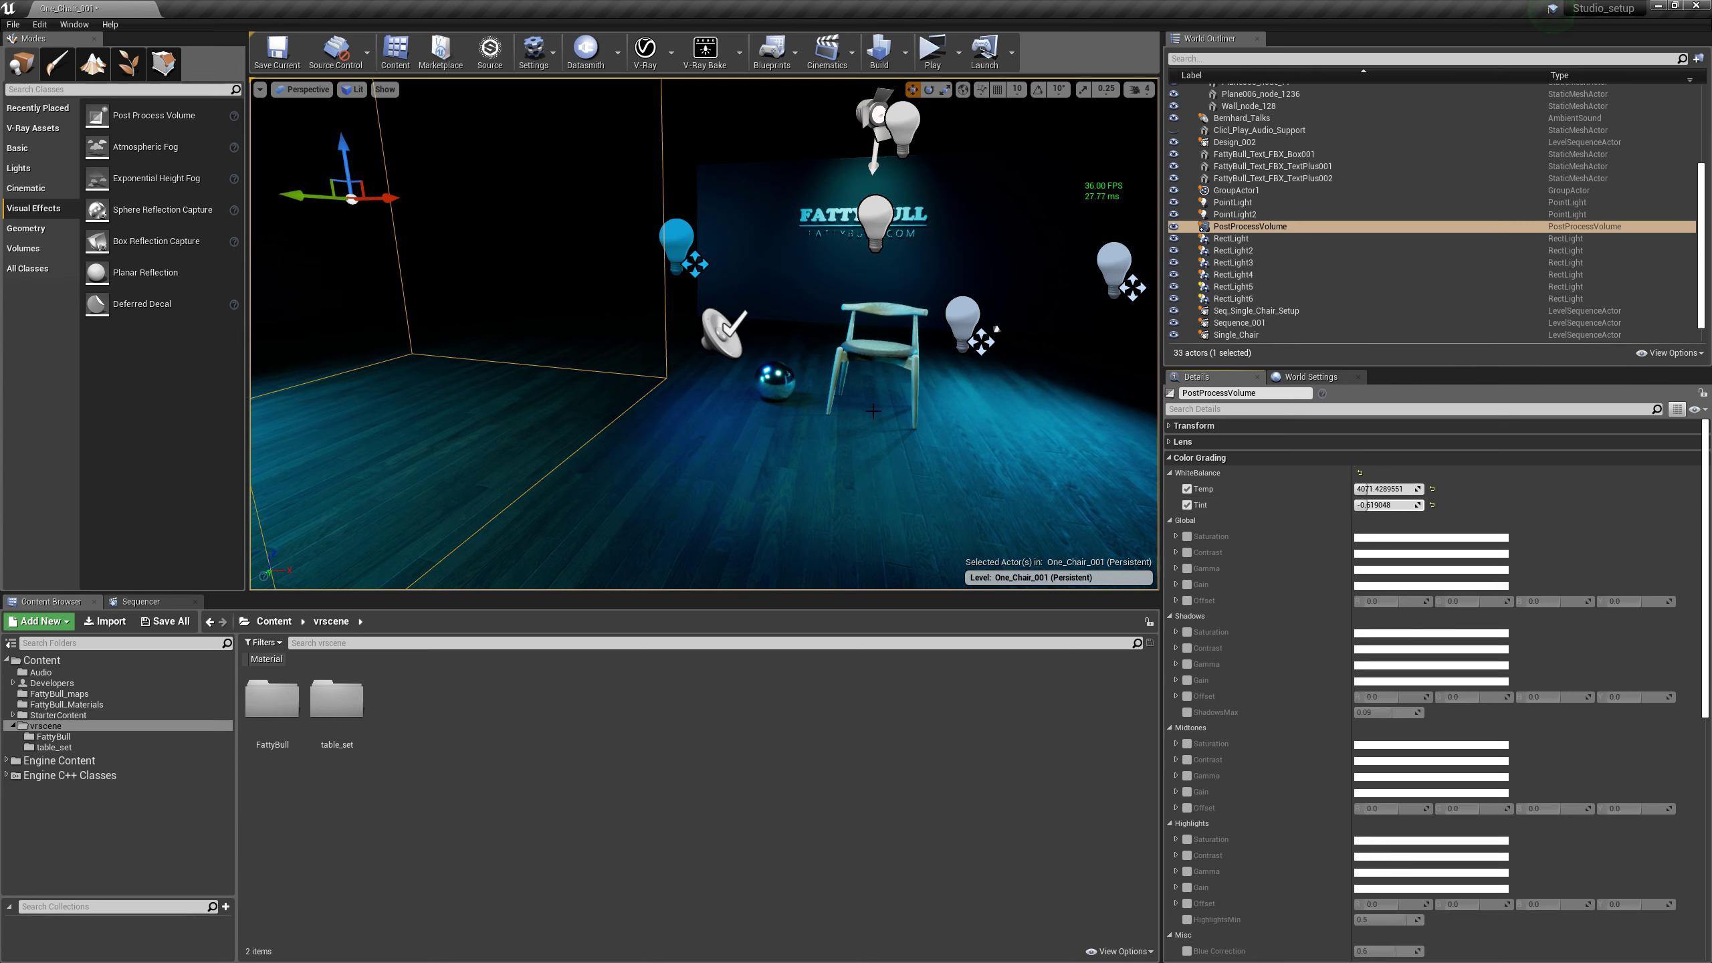
{"action": "left_click", "coordinate": [1170, 458]}
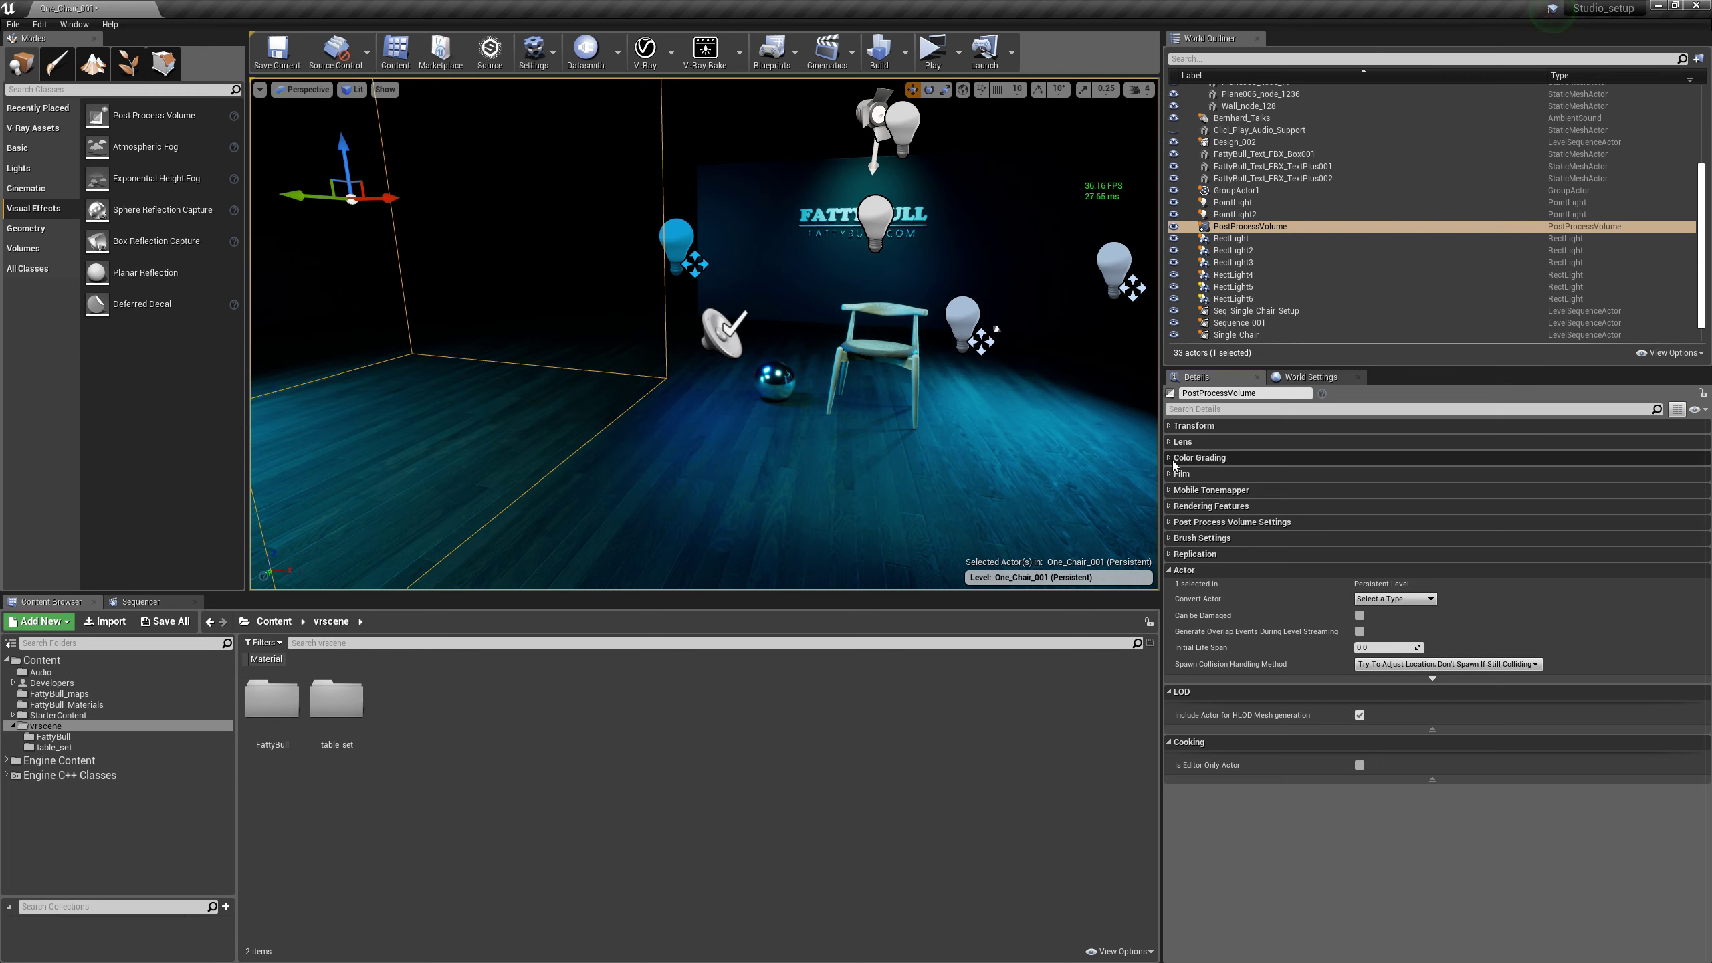
Disable the WhiteBalance Temp and Tint overrides and collapse Color Grading.
{"action": "left_click", "coordinate": [1170, 458]}
{"action": "left_click", "coordinate": [1187, 489]}
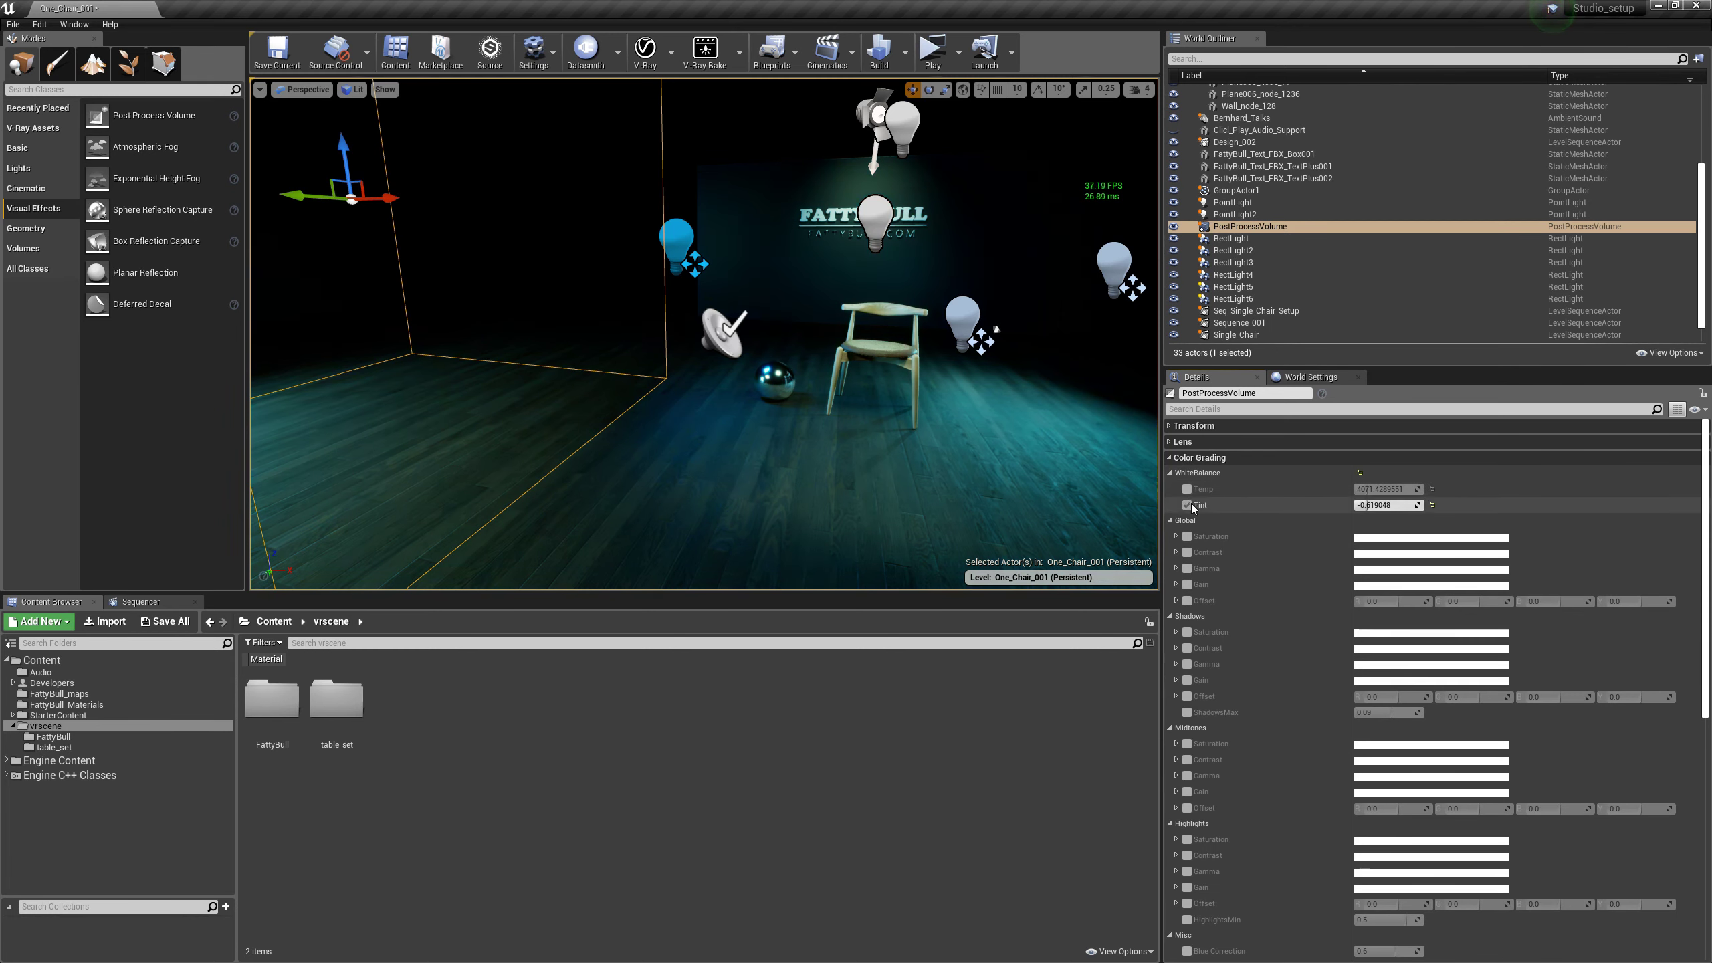
{"action": "left_click", "coordinate": [1187, 504]}
{"action": "left_click", "coordinate": [1172, 459]}
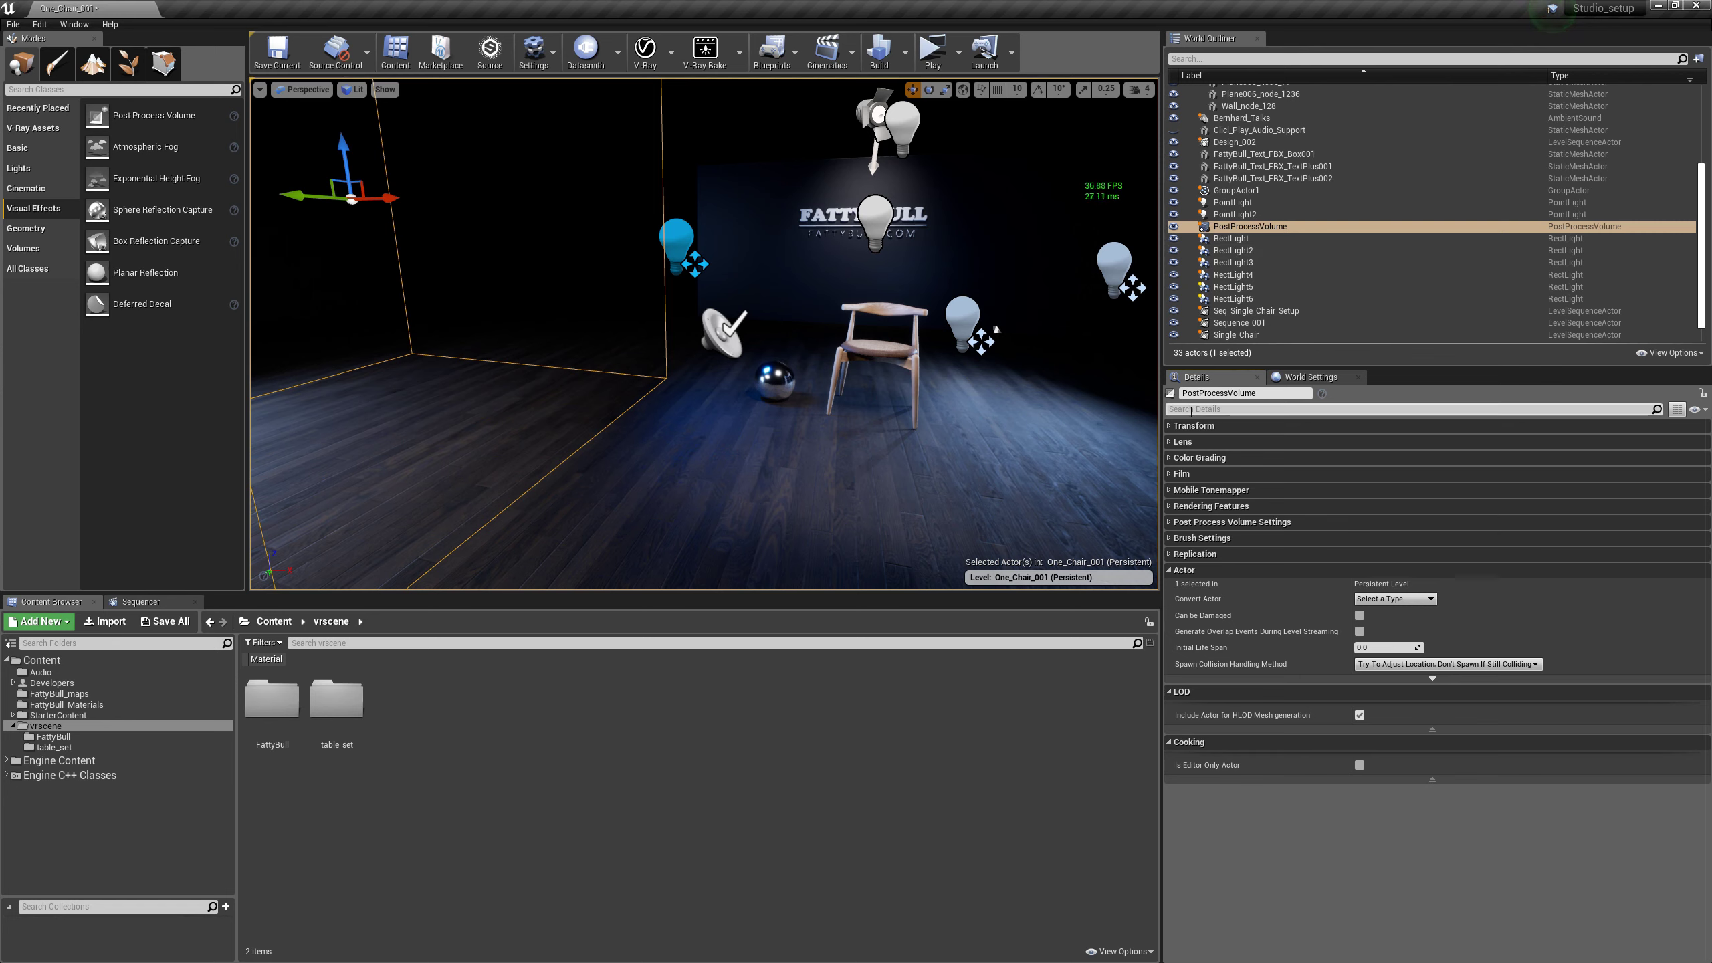
Filter the PostProcessVolume's settings by "ray" to list its ray tracing options.
{"action": "left_click", "coordinate": [1214, 409]}
{"action": "left_click", "coordinate": [1245, 409]}
{"action": "type", "text": "ray"}
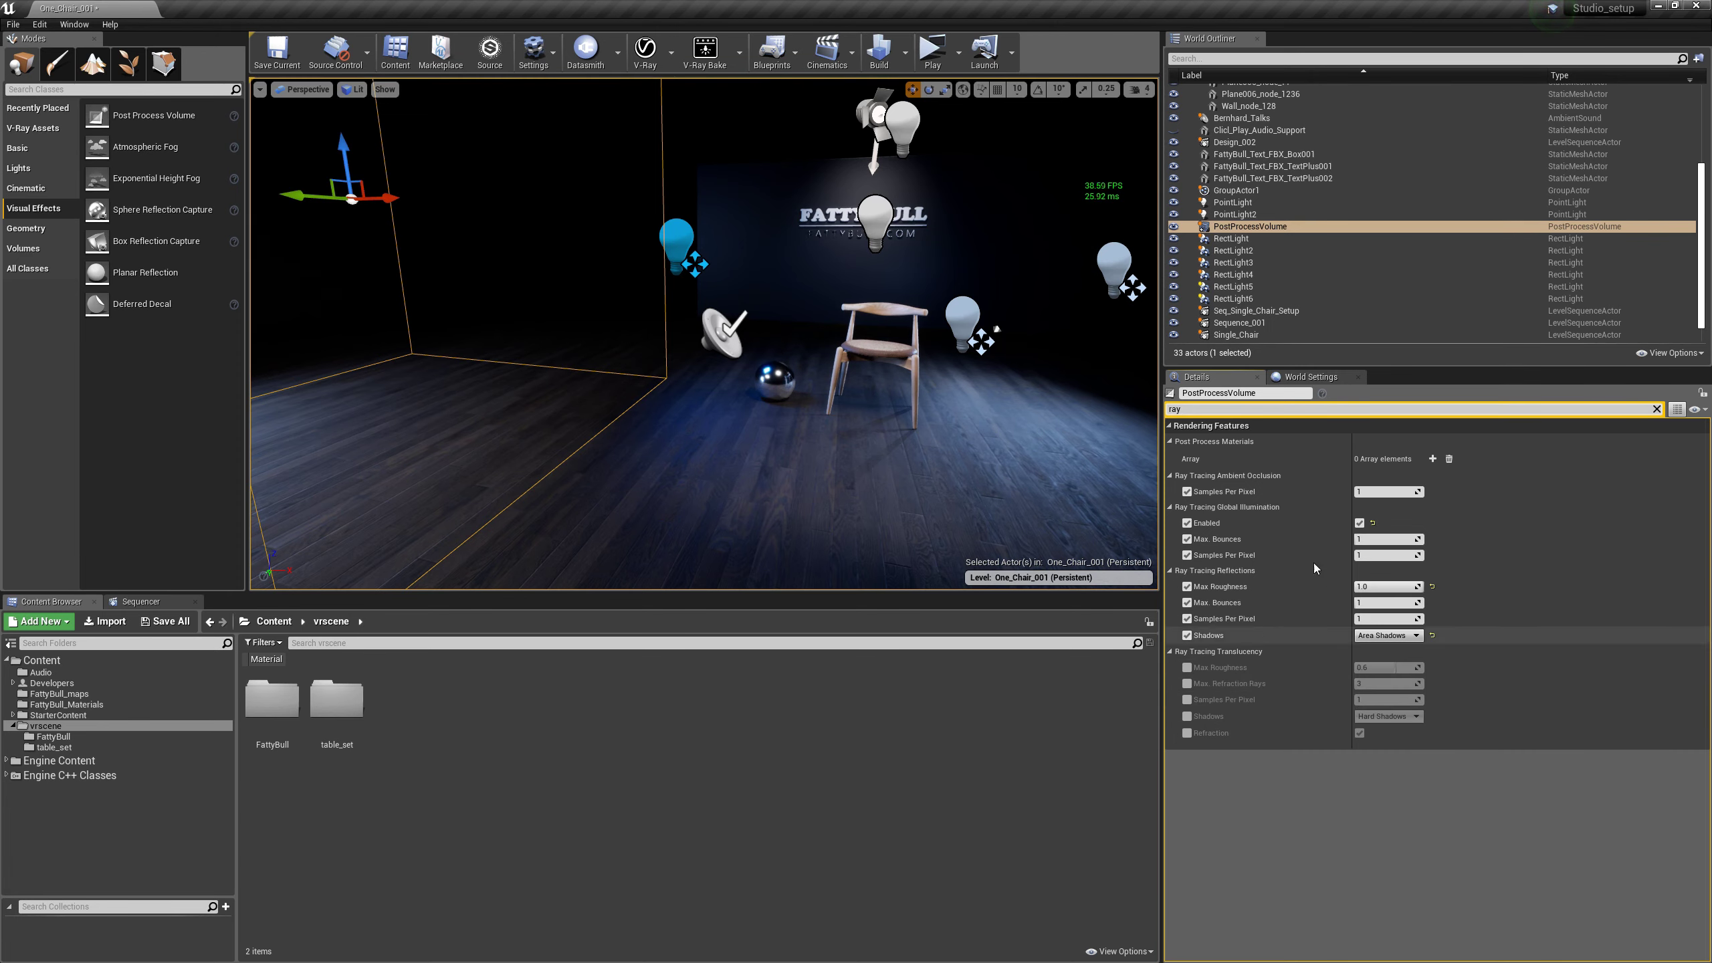
Set Samples Per Pixel to 64 for both Ray Tracing Ambient Occlusion and Ray Tracing Global Illumination.
{"action": "left_click_drag", "start_coordinate": [882, 475], "coordinate": [960, 452]}
{"action": "middle_click_drag", "start_coordinate": [961, 452], "coordinate": [967, 416]}
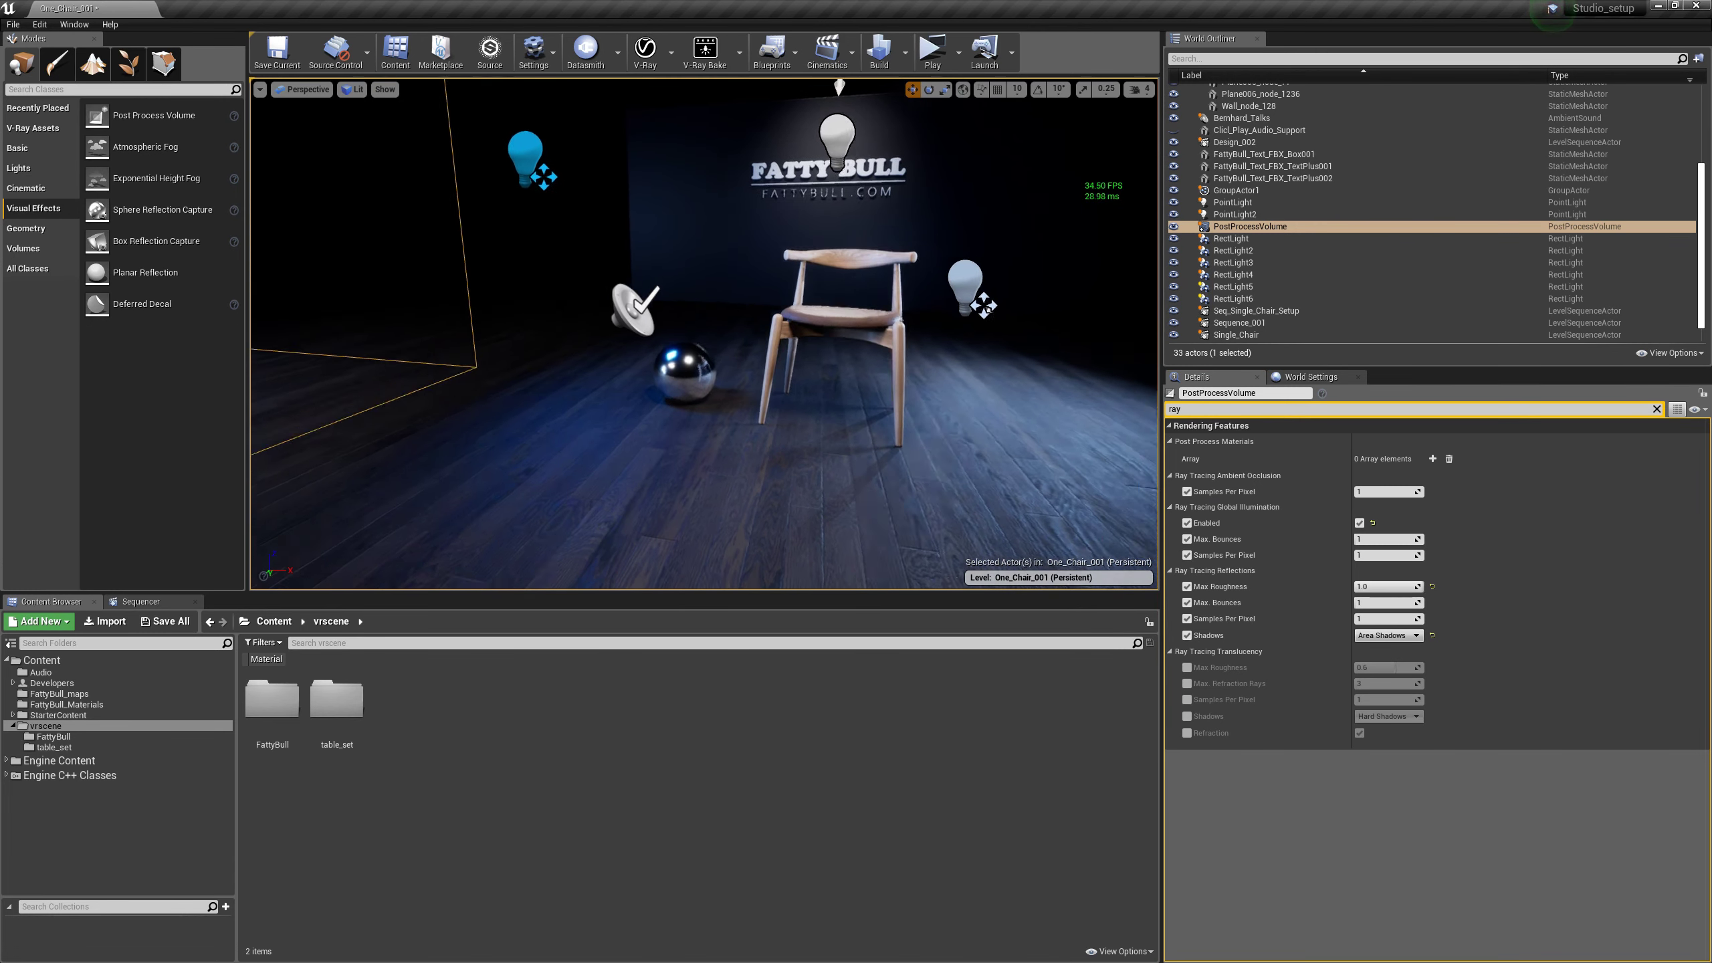
{"action": "left_click_drag", "start_coordinate": [943, 433], "coordinate": [960, 405]}
{"action": "middle_click_drag", "start_coordinate": [959, 405], "coordinate": [975, 455]}
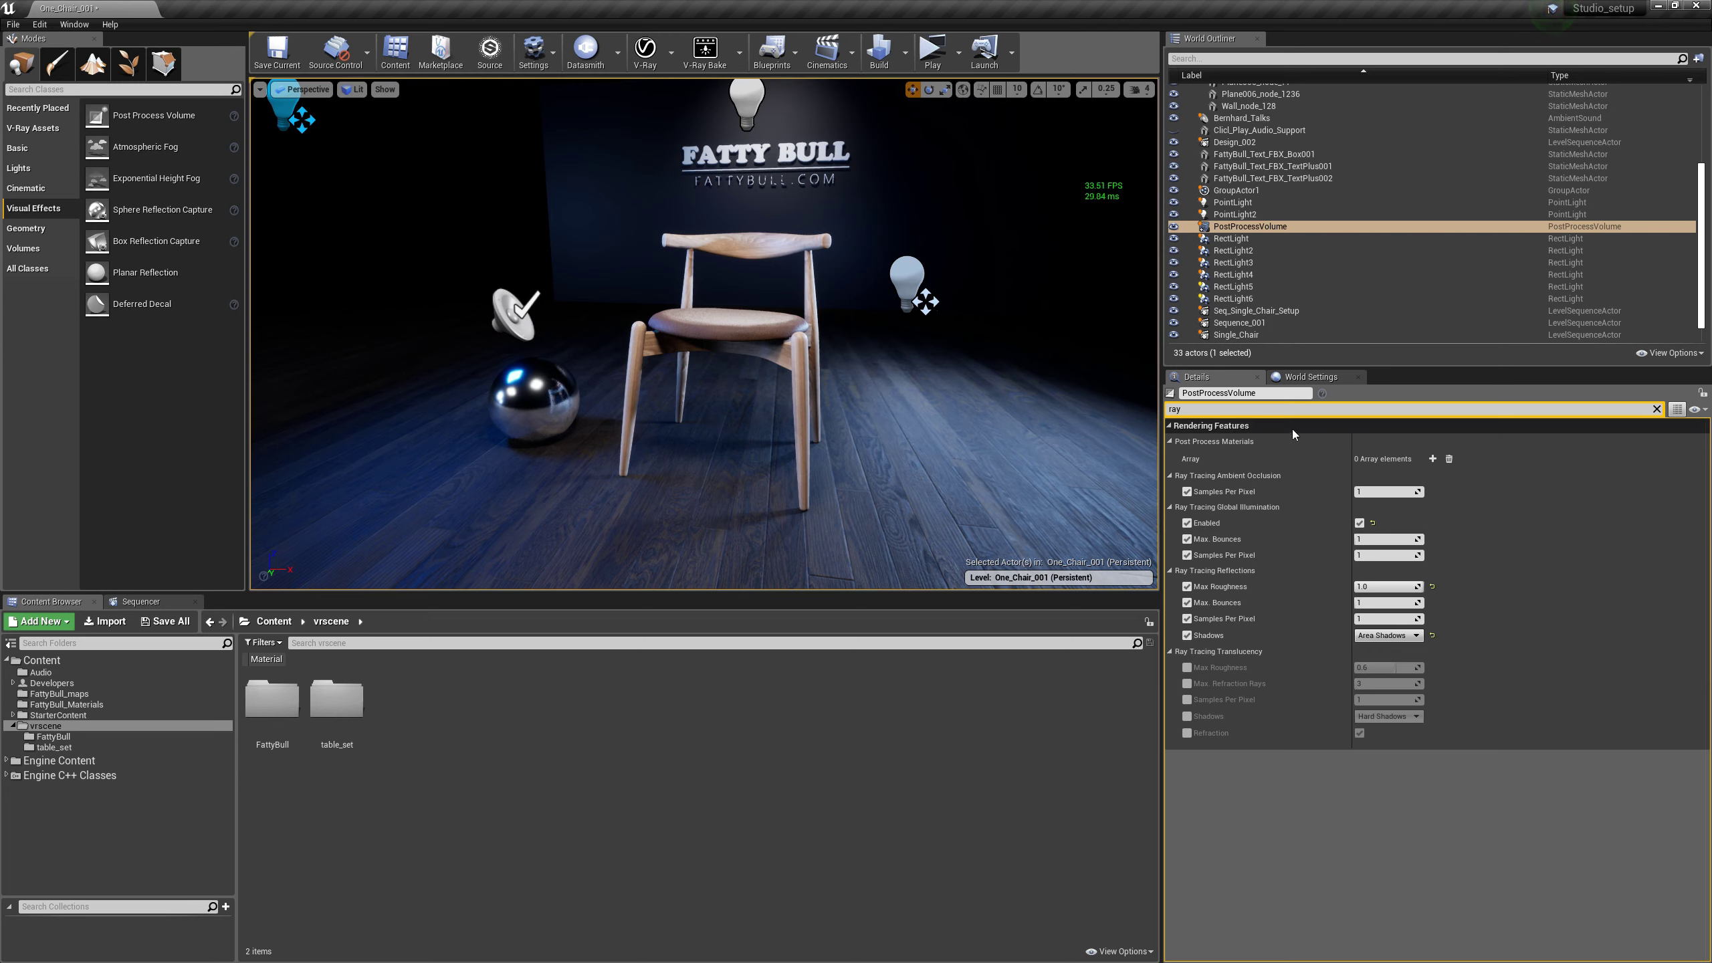
{"action": "left_click_drag", "start_coordinate": [1361, 491], "coordinate": [1416, 491]}
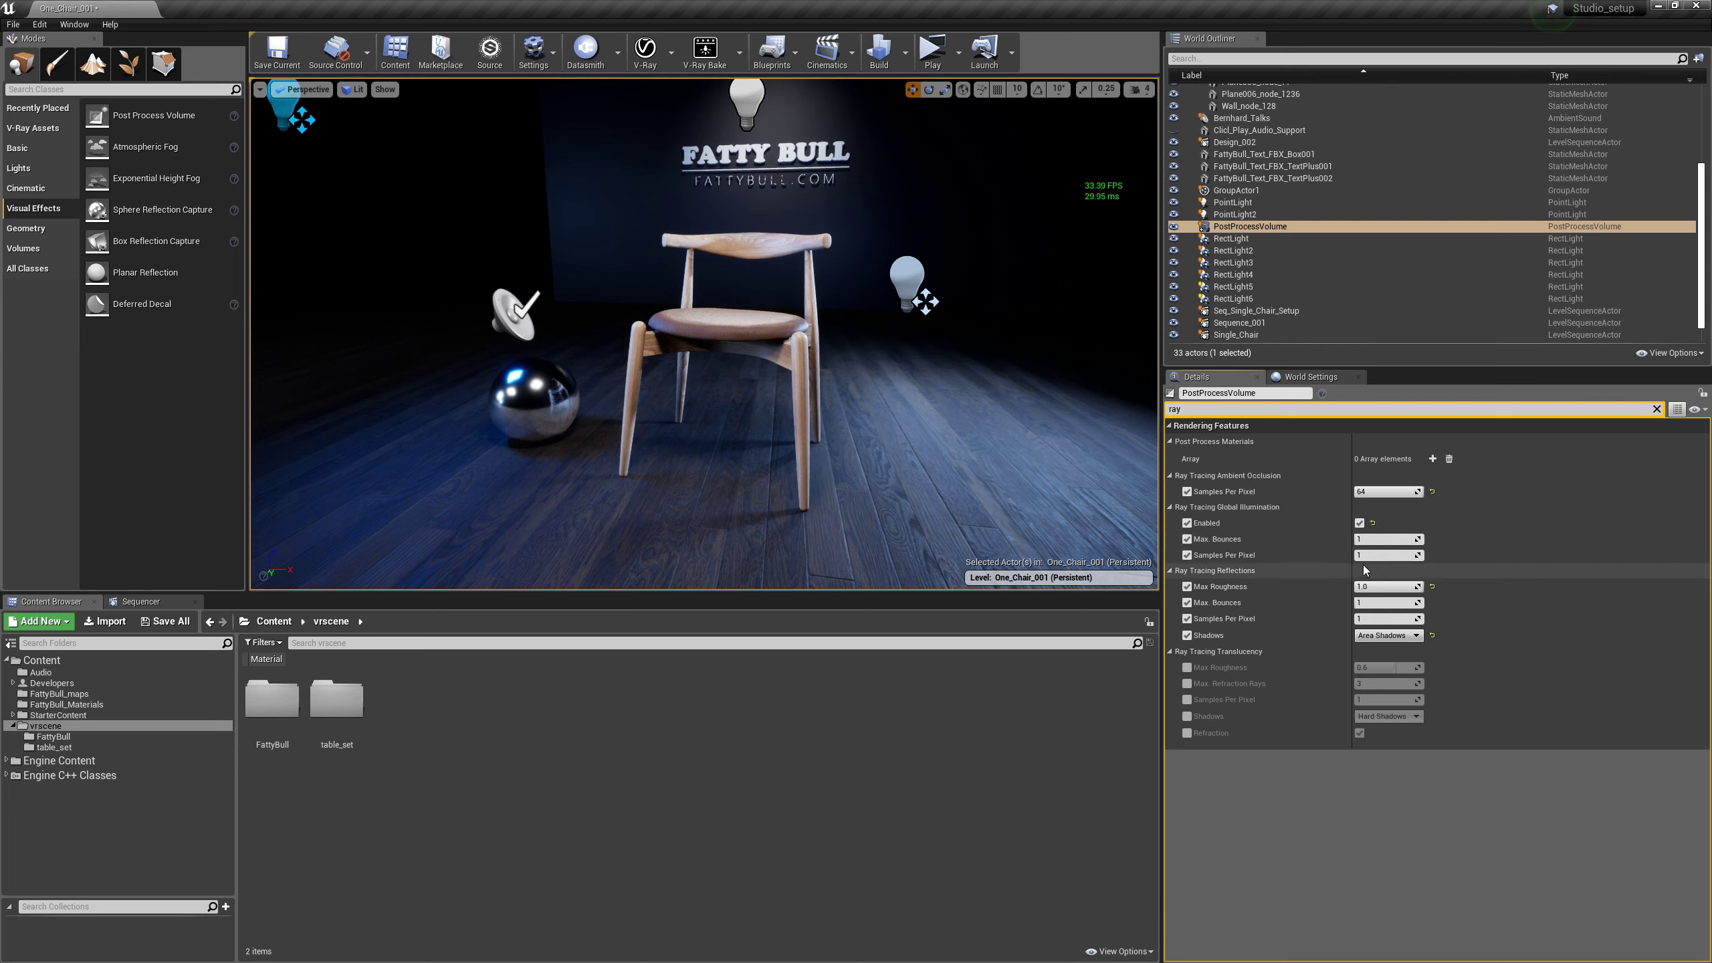
{"action": "left_click_drag", "start_coordinate": [1361, 557], "coordinate": [1423, 557]}
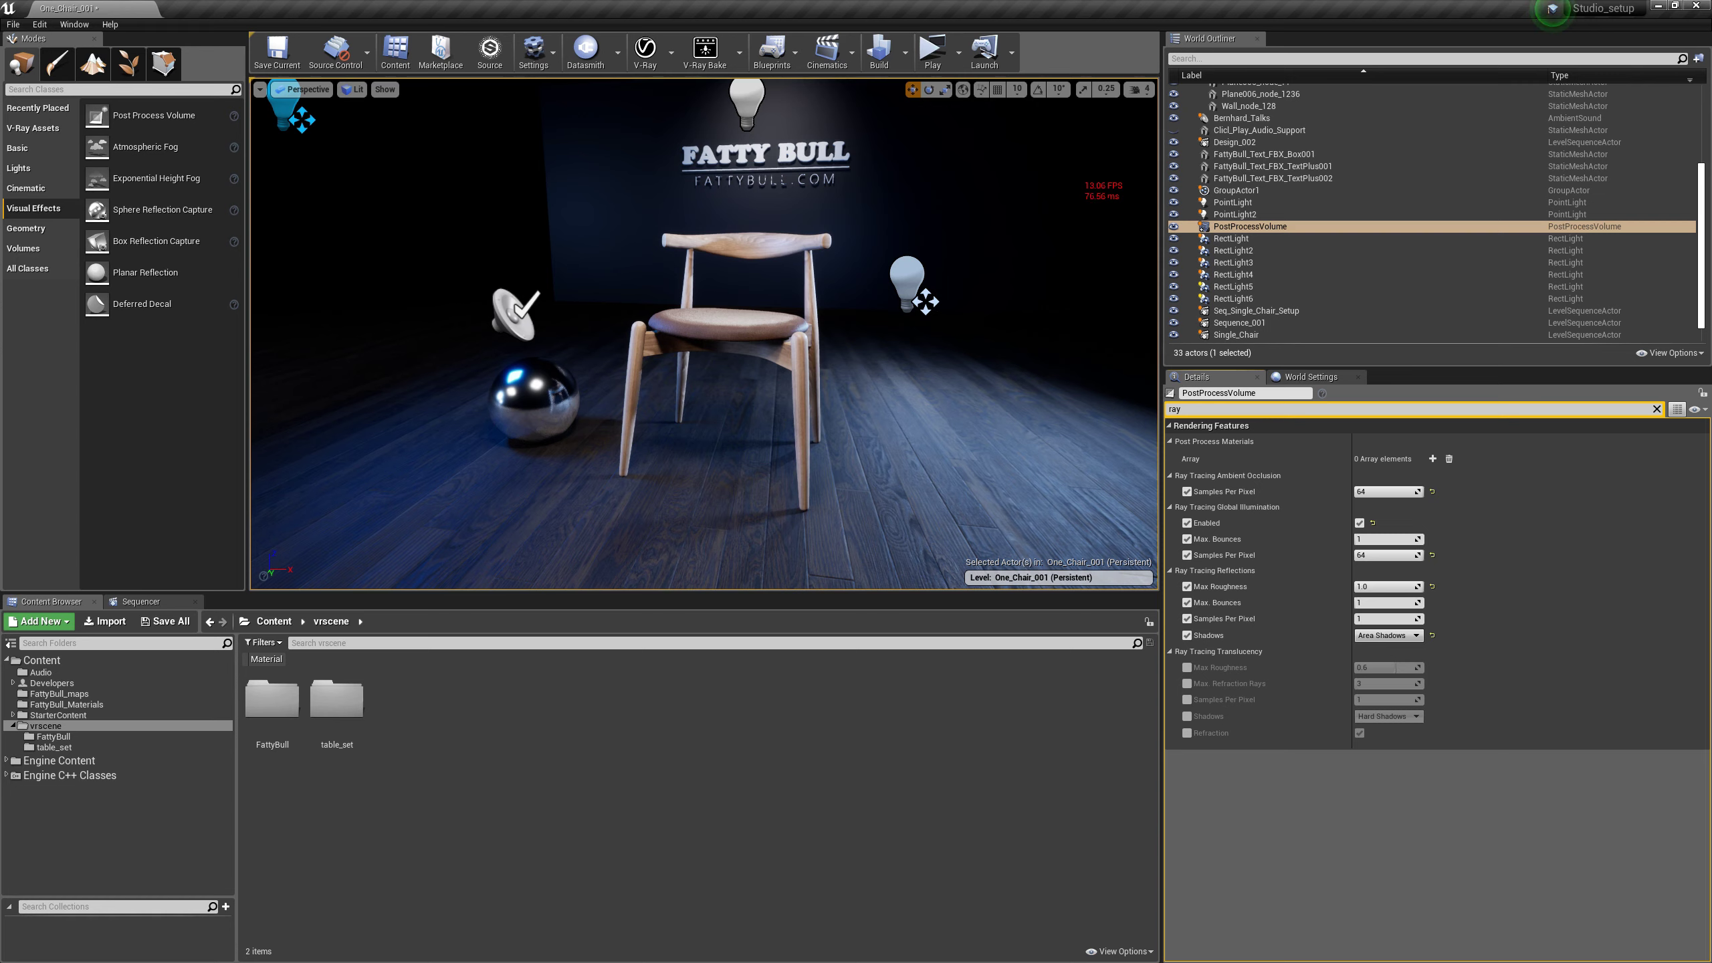
Set Samples Per Pixel to 1 for ray-traced ambient occlusion and global illumination, then try GI Max. Bounces at 50 and return it to 1.
{"action": "left_click", "coordinate": [1379, 555]}
{"action": "left_click", "coordinate": [1370, 493]}
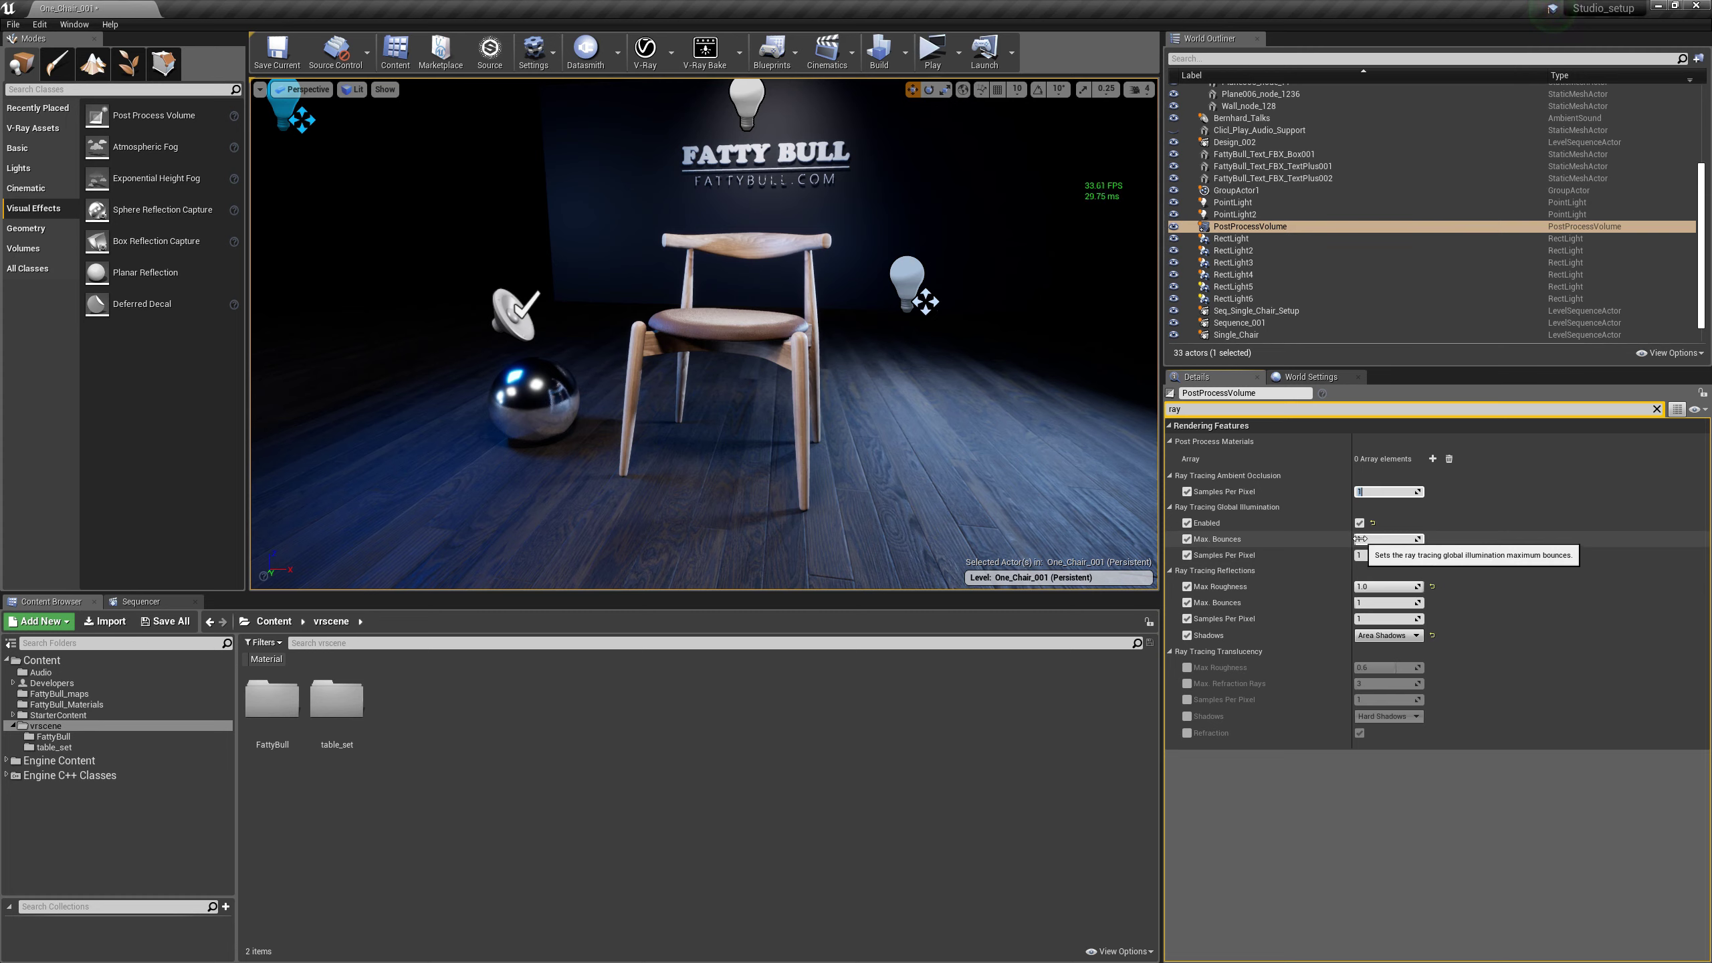
{"action": "mouse_move", "coordinate": [1360, 539]}
{"action": "left_mouse_down"}
{"action": "mouse_move", "coordinate": [1408, 539]}
{"action": "mouse_move", "coordinate": [1362, 539]}
{"action": "left_mouse_up"}
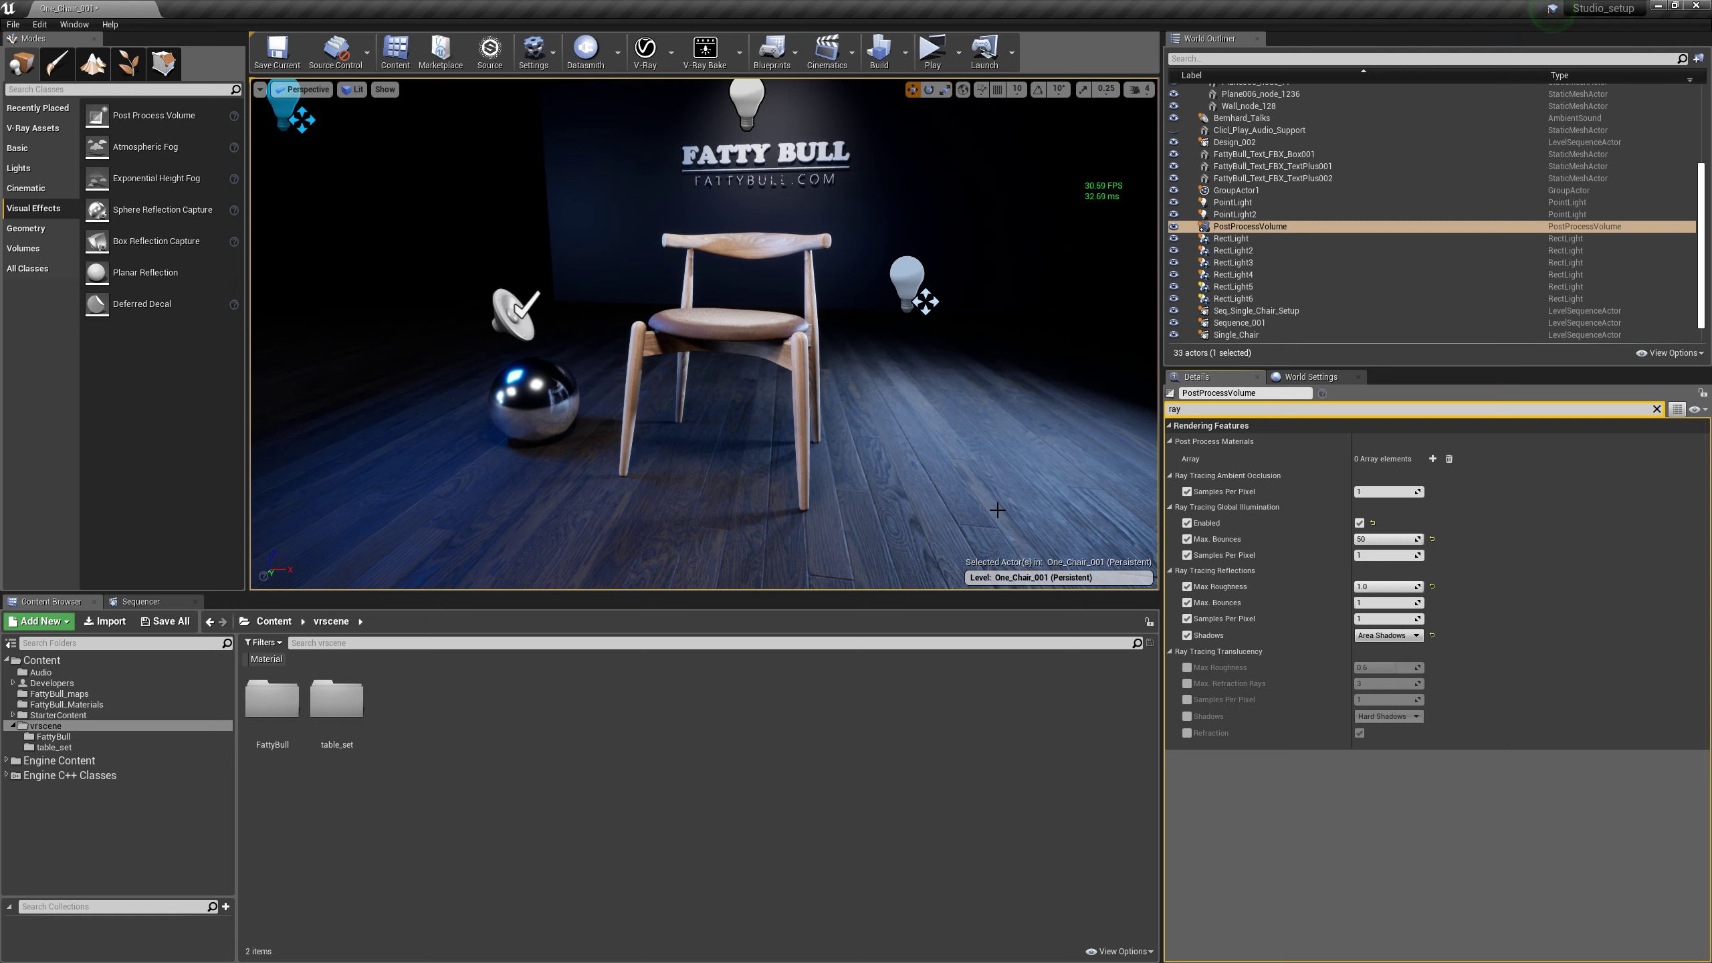
{"action": "left_click_drag", "start_coordinate": [1391, 540], "coordinate": [1326, 533]}
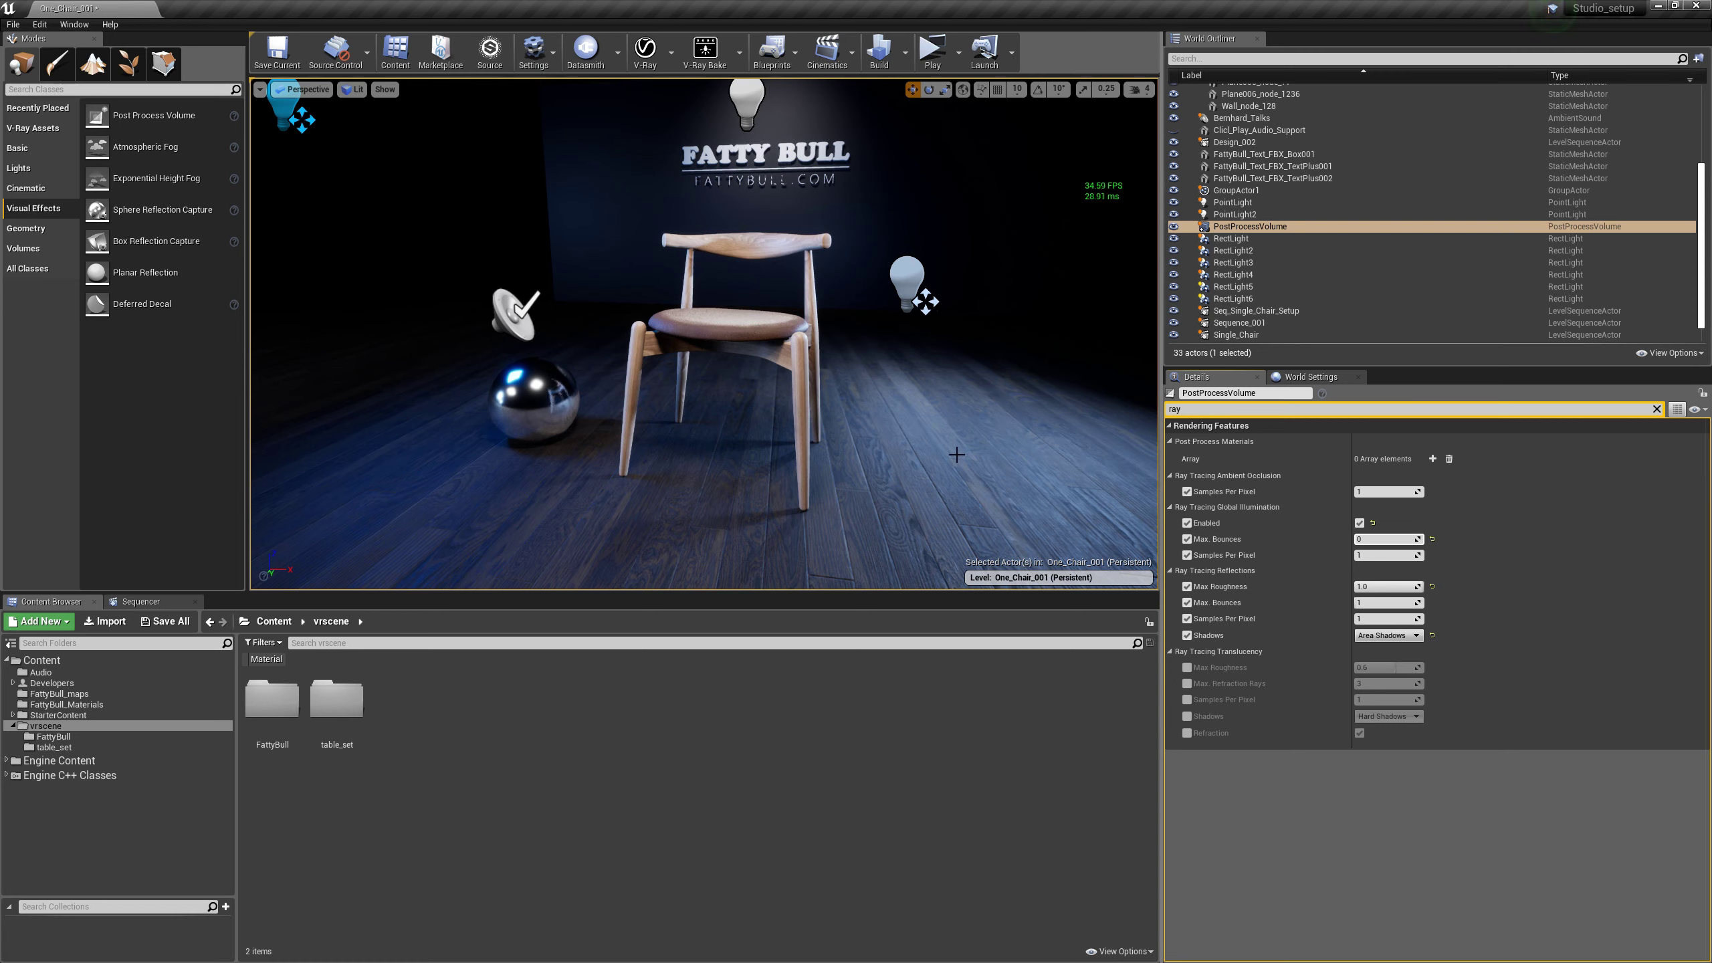
{"action": "left_click", "coordinate": [1419, 538]}
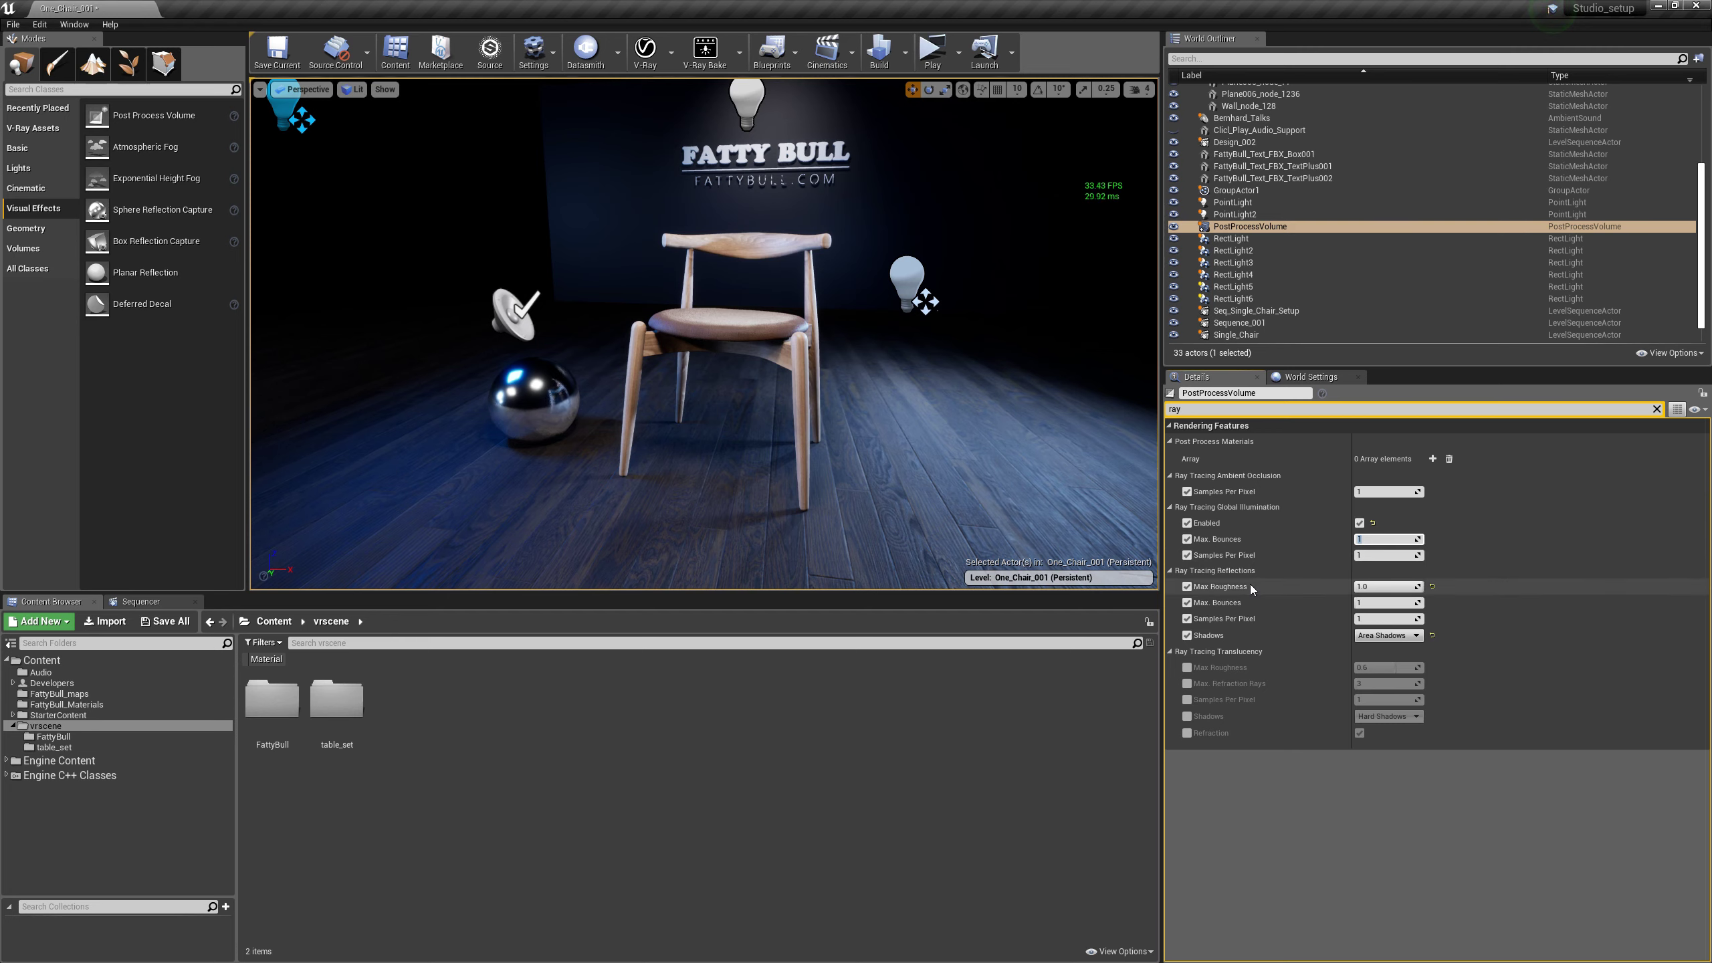
Collapse the ray tracing ambient occlusion and global illumination groups, and lower the Ray Tracing Reflections Max Roughness to 0.01.
{"action": "left_click", "coordinate": [1171, 475]}
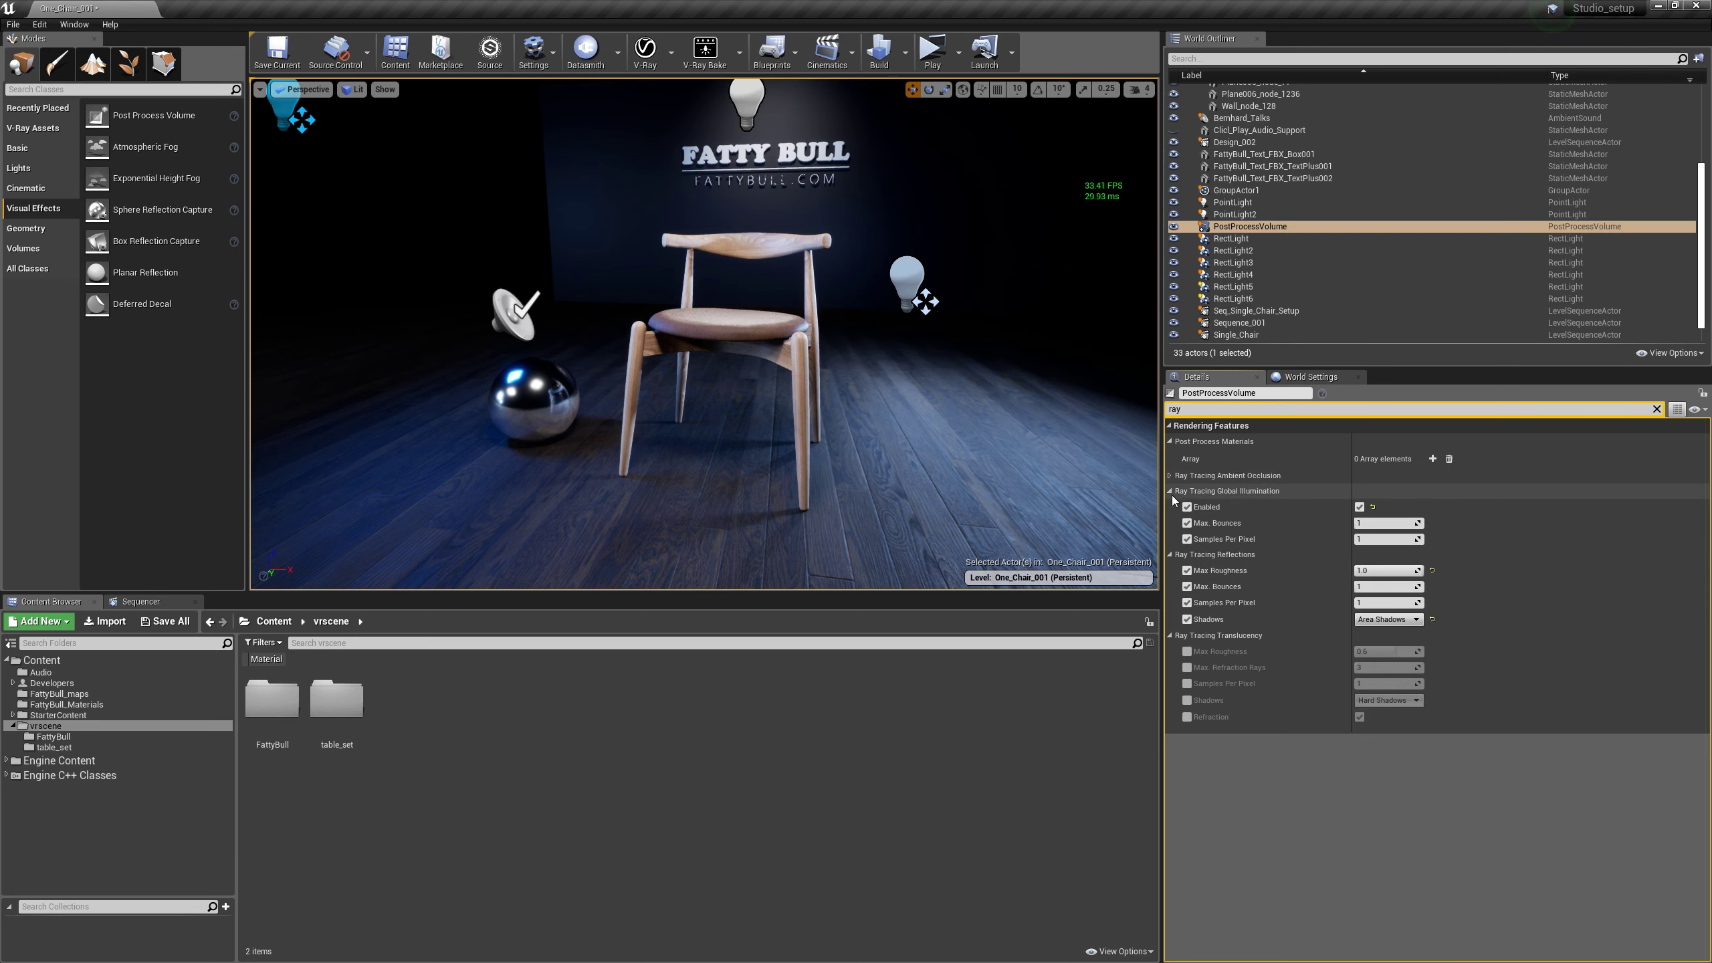
{"action": "left_click", "coordinate": [1171, 491]}
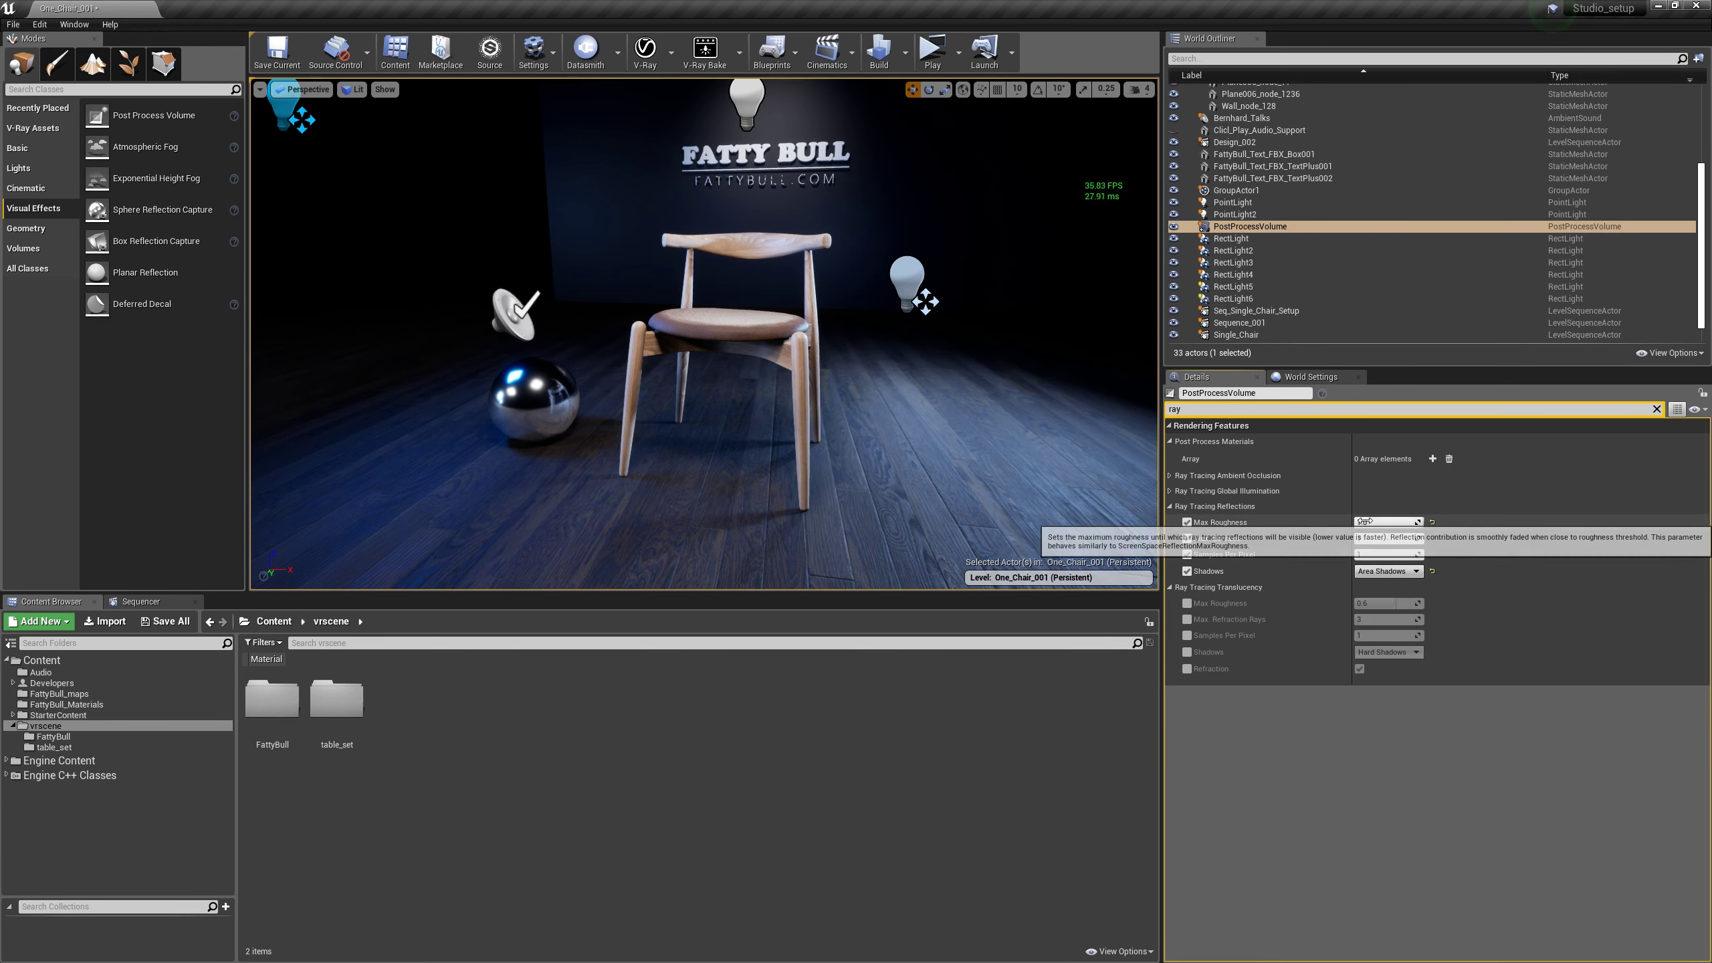
{"action": "left_click_drag", "start_coordinate": [1386, 523], "coordinate": [1368, 523]}
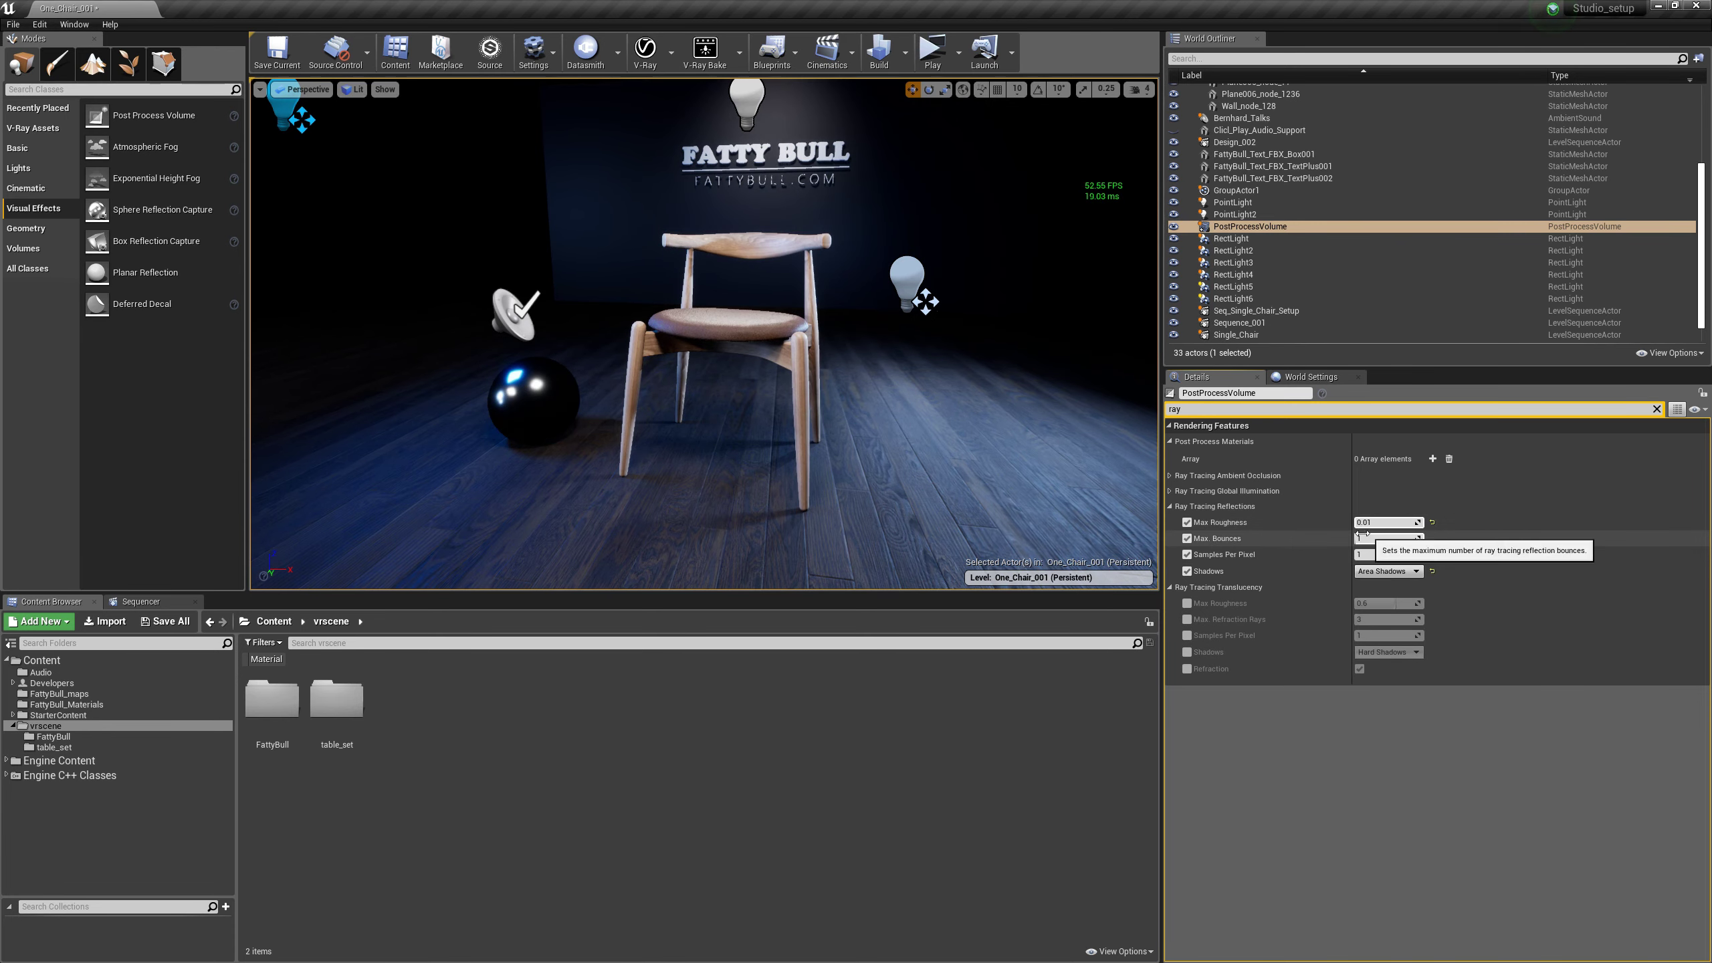
{"action": "middle_click_drag", "start_coordinate": [860, 524], "coordinate": [754, 540]}
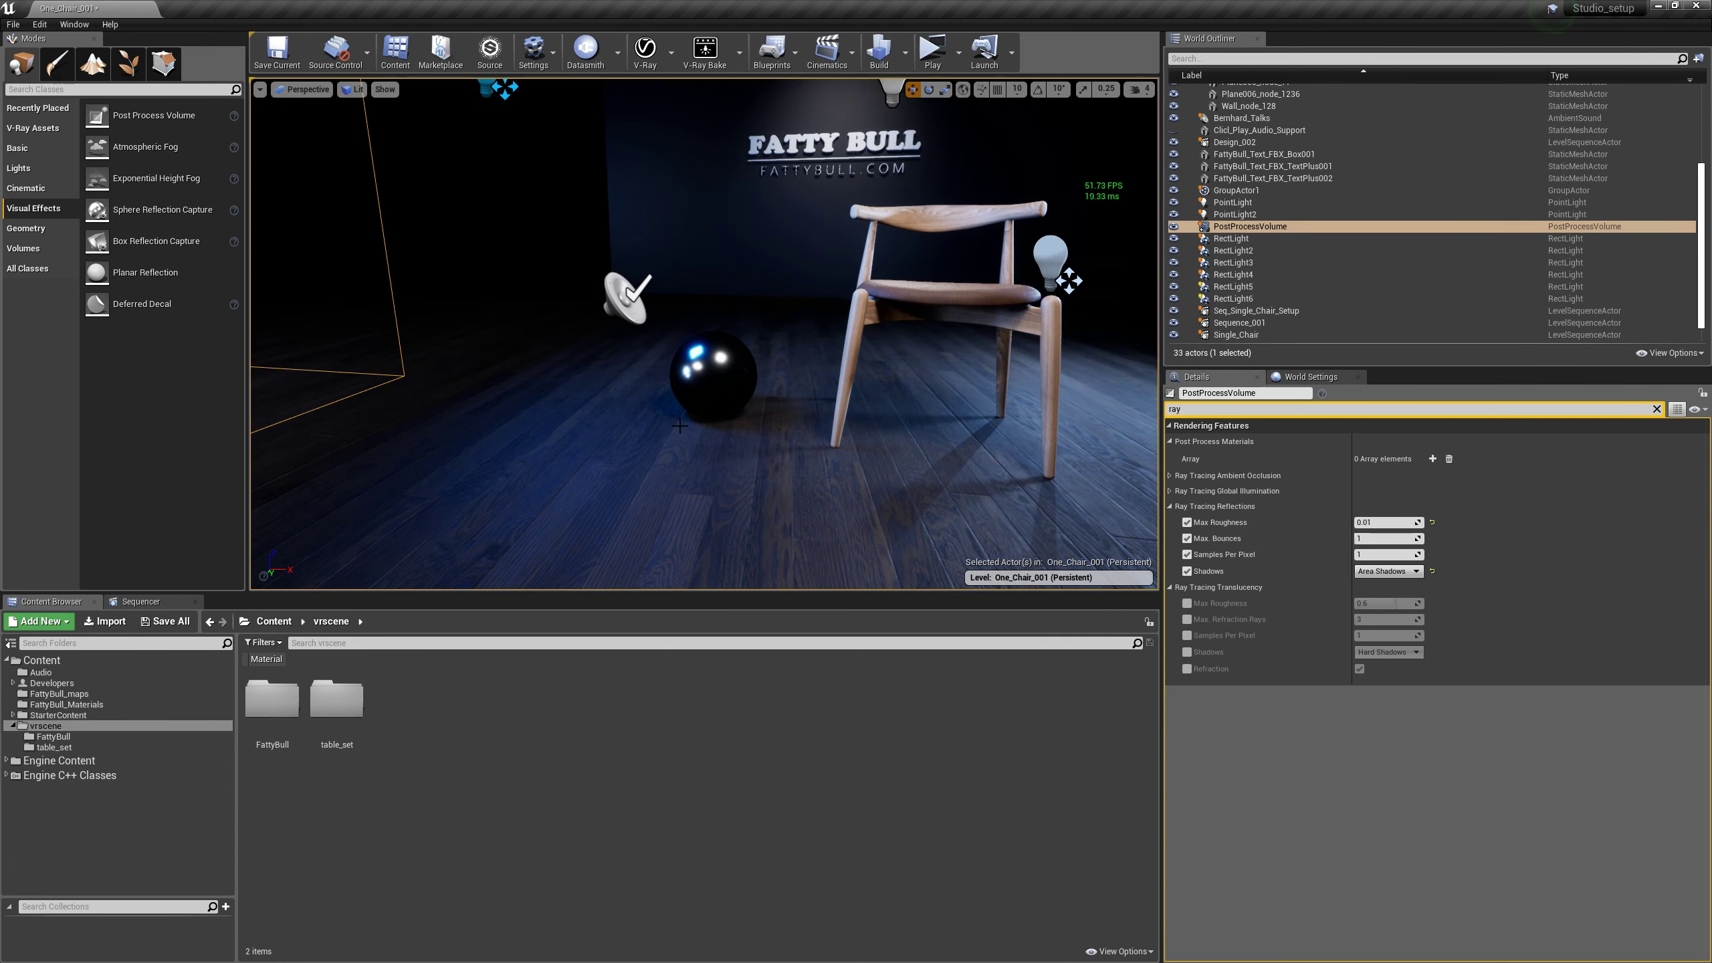
{"action": "left_click_drag", "start_coordinate": [679, 426], "coordinate": [679, 357]}
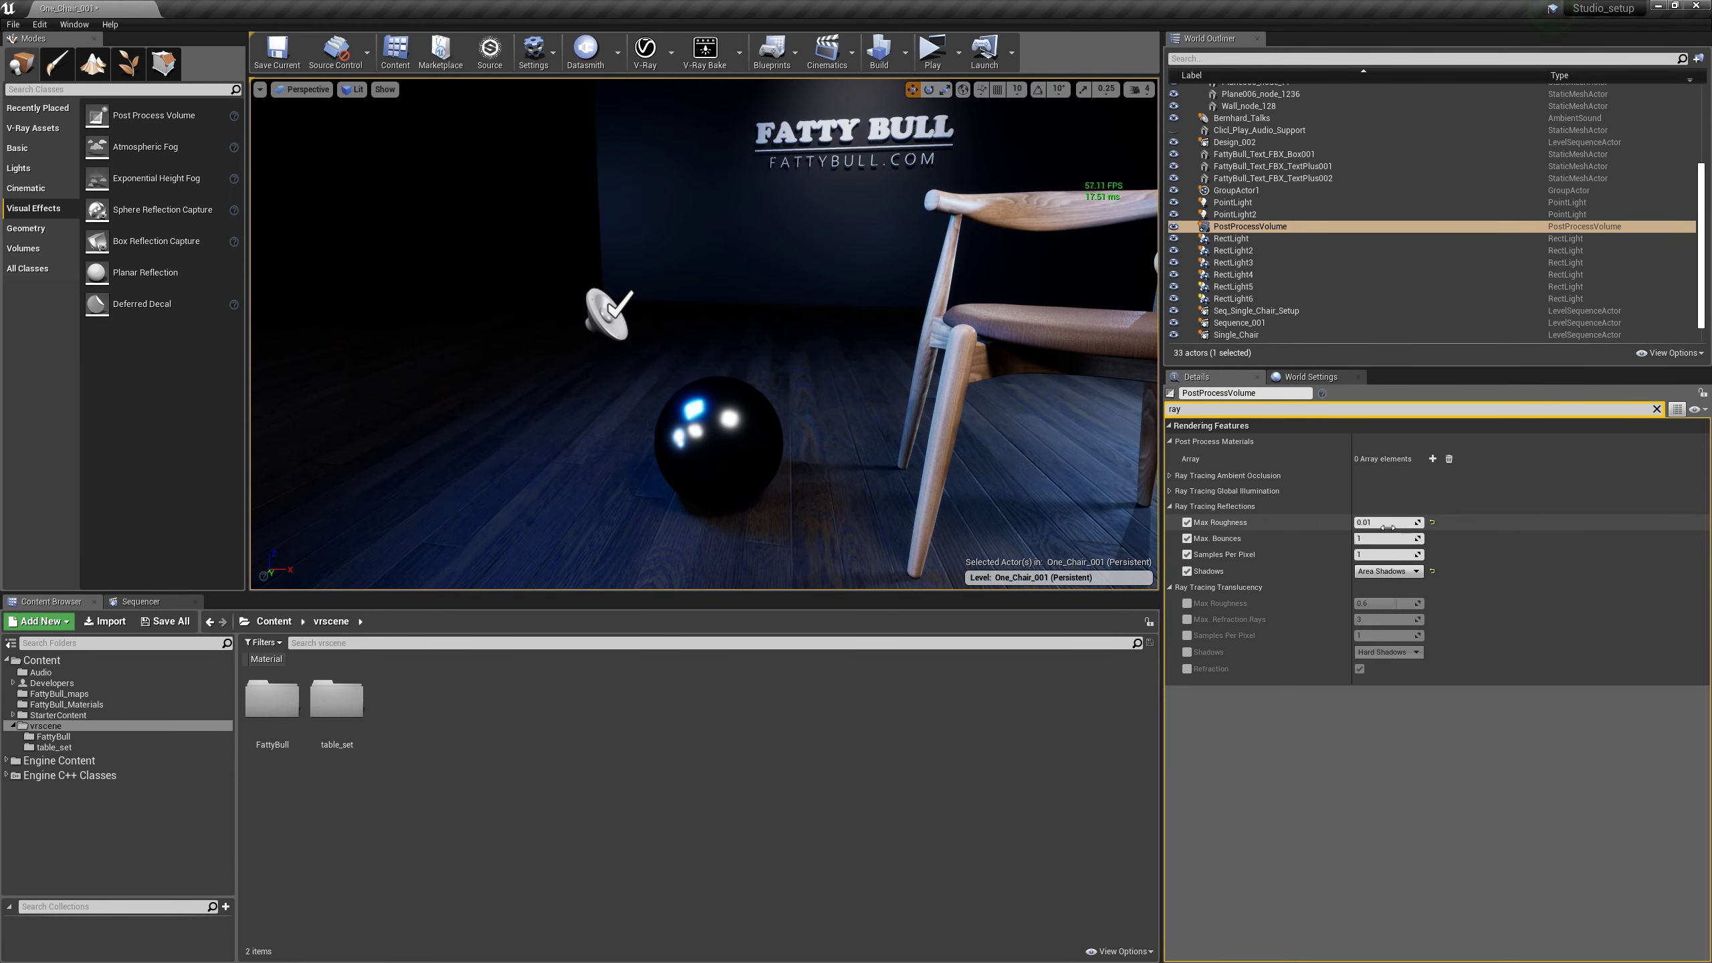
Raise the Ray Tracing Reflections Max Roughness to 1.0, trying its default value in between.
{"action": "mouse_move", "coordinate": [1382, 523]}
{"action": "left_mouse_down"}
{"action": "mouse_move", "coordinate": [1443, 523]}
{"action": "mouse_move", "coordinate": [1366, 524]}
{"action": "left_mouse_up"}
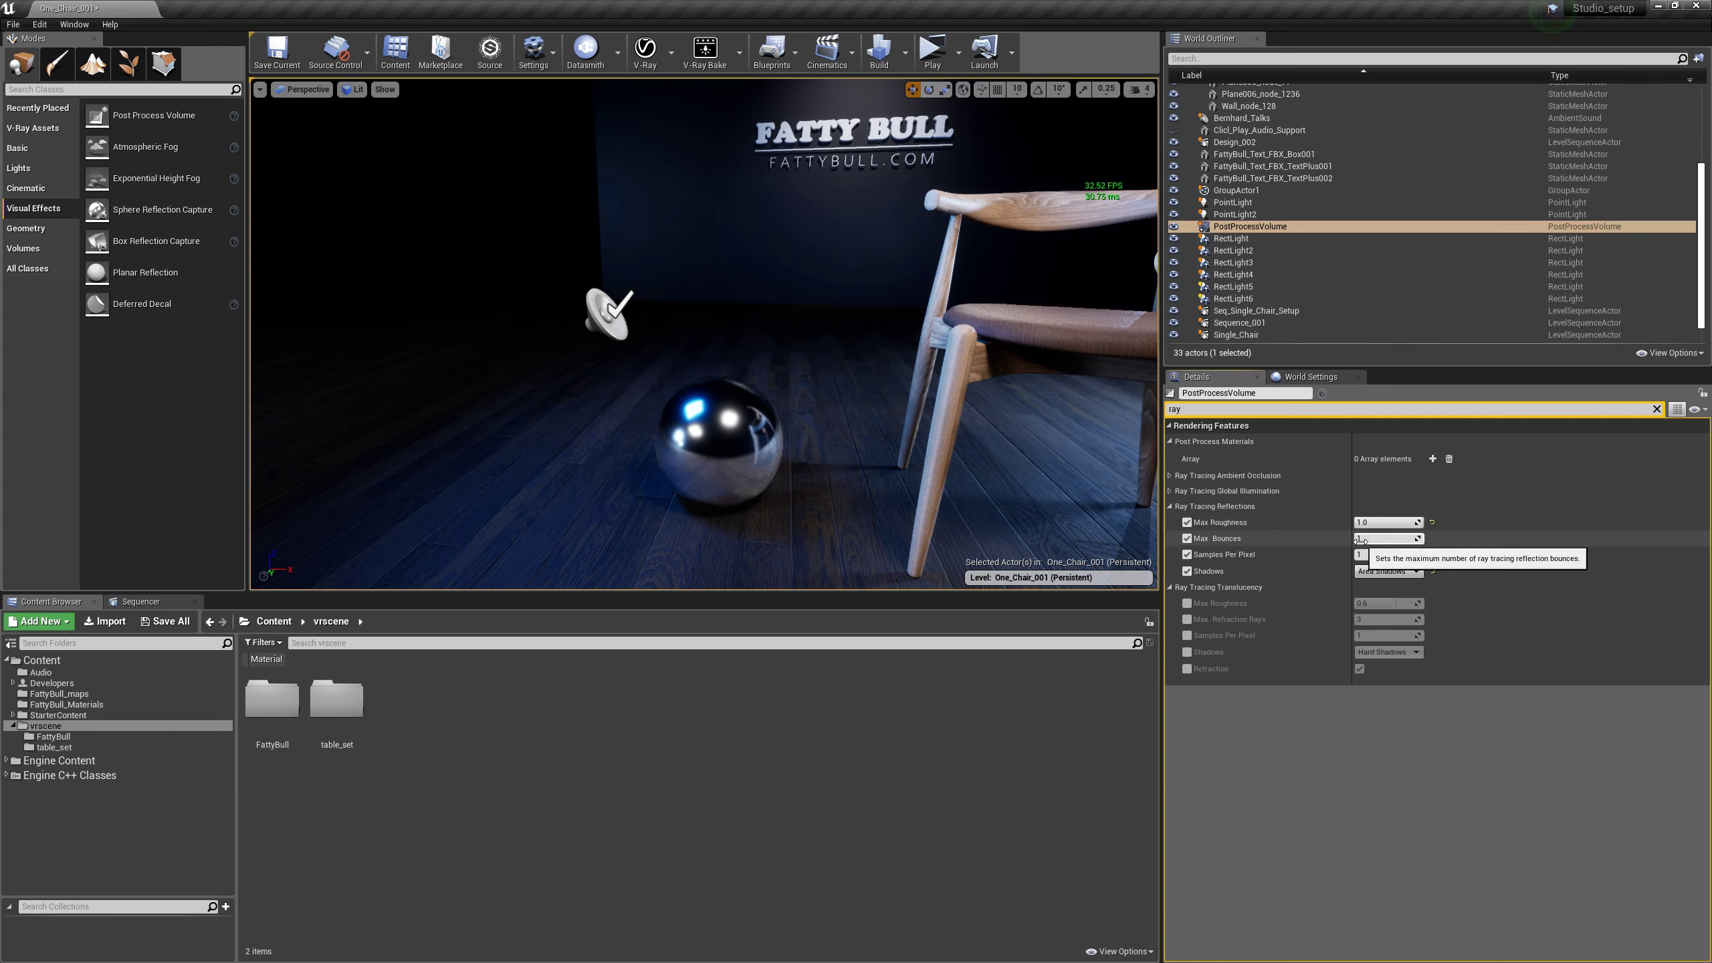
{"action": "left_click_drag", "start_coordinate": [1365, 523], "coordinate": [1423, 523]}
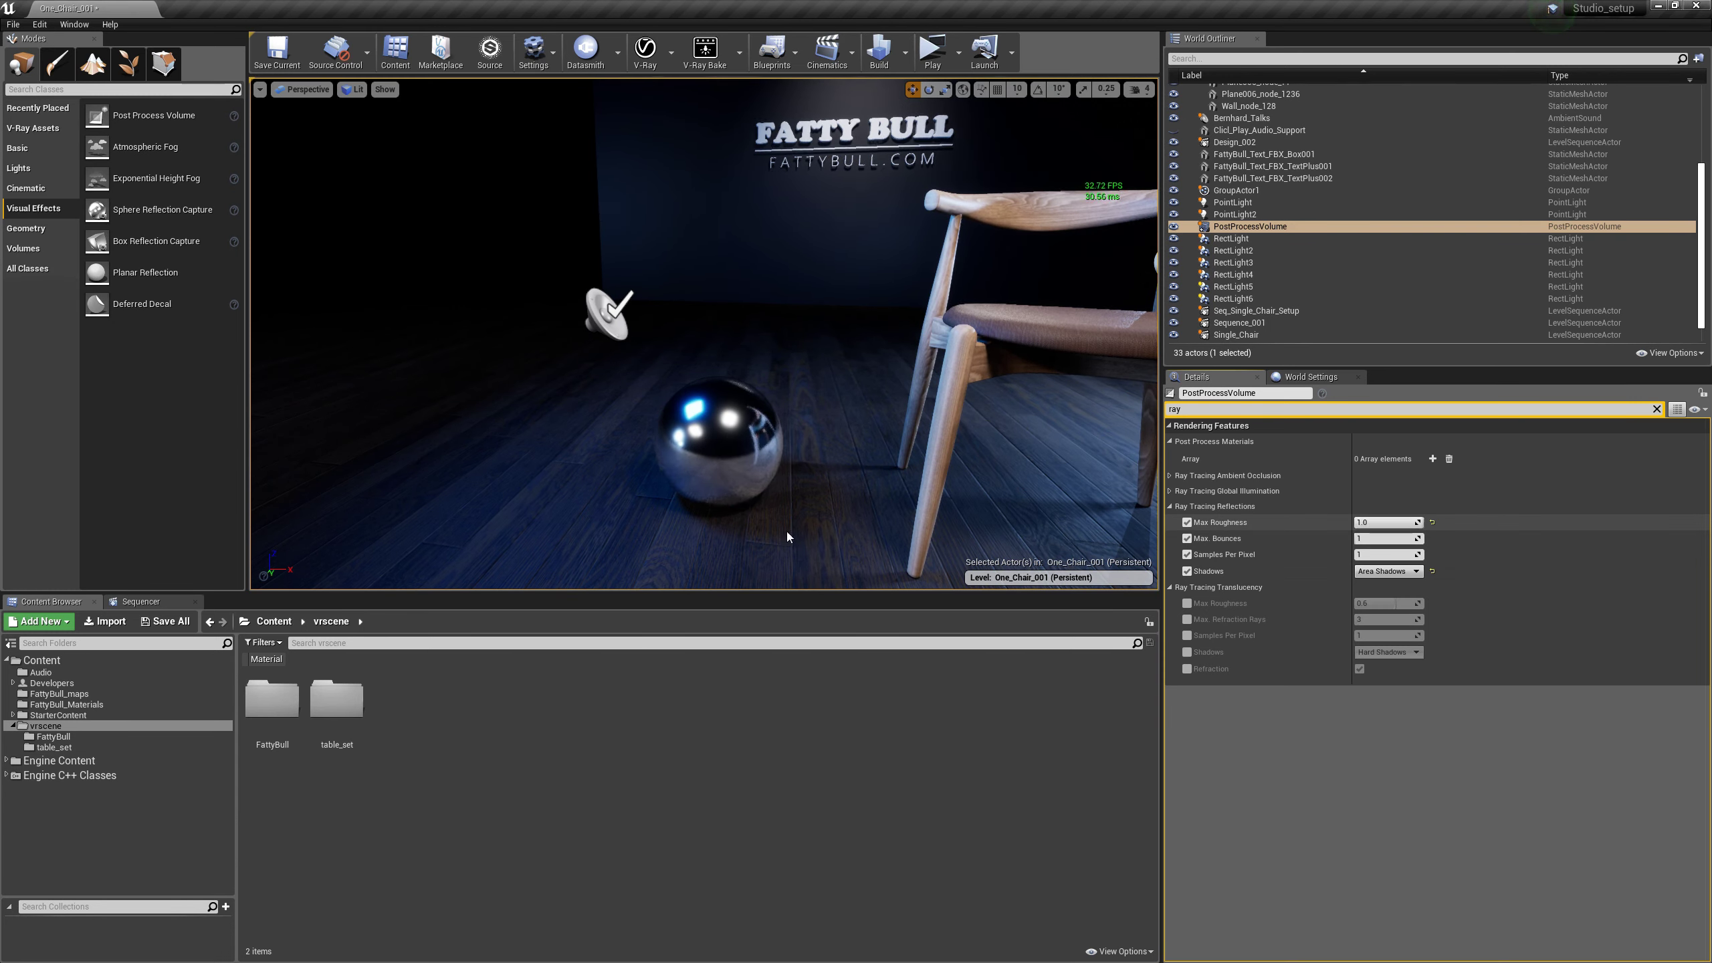
{"action": "left_click_drag", "start_coordinate": [1418, 523], "coordinate": [1424, 523]}
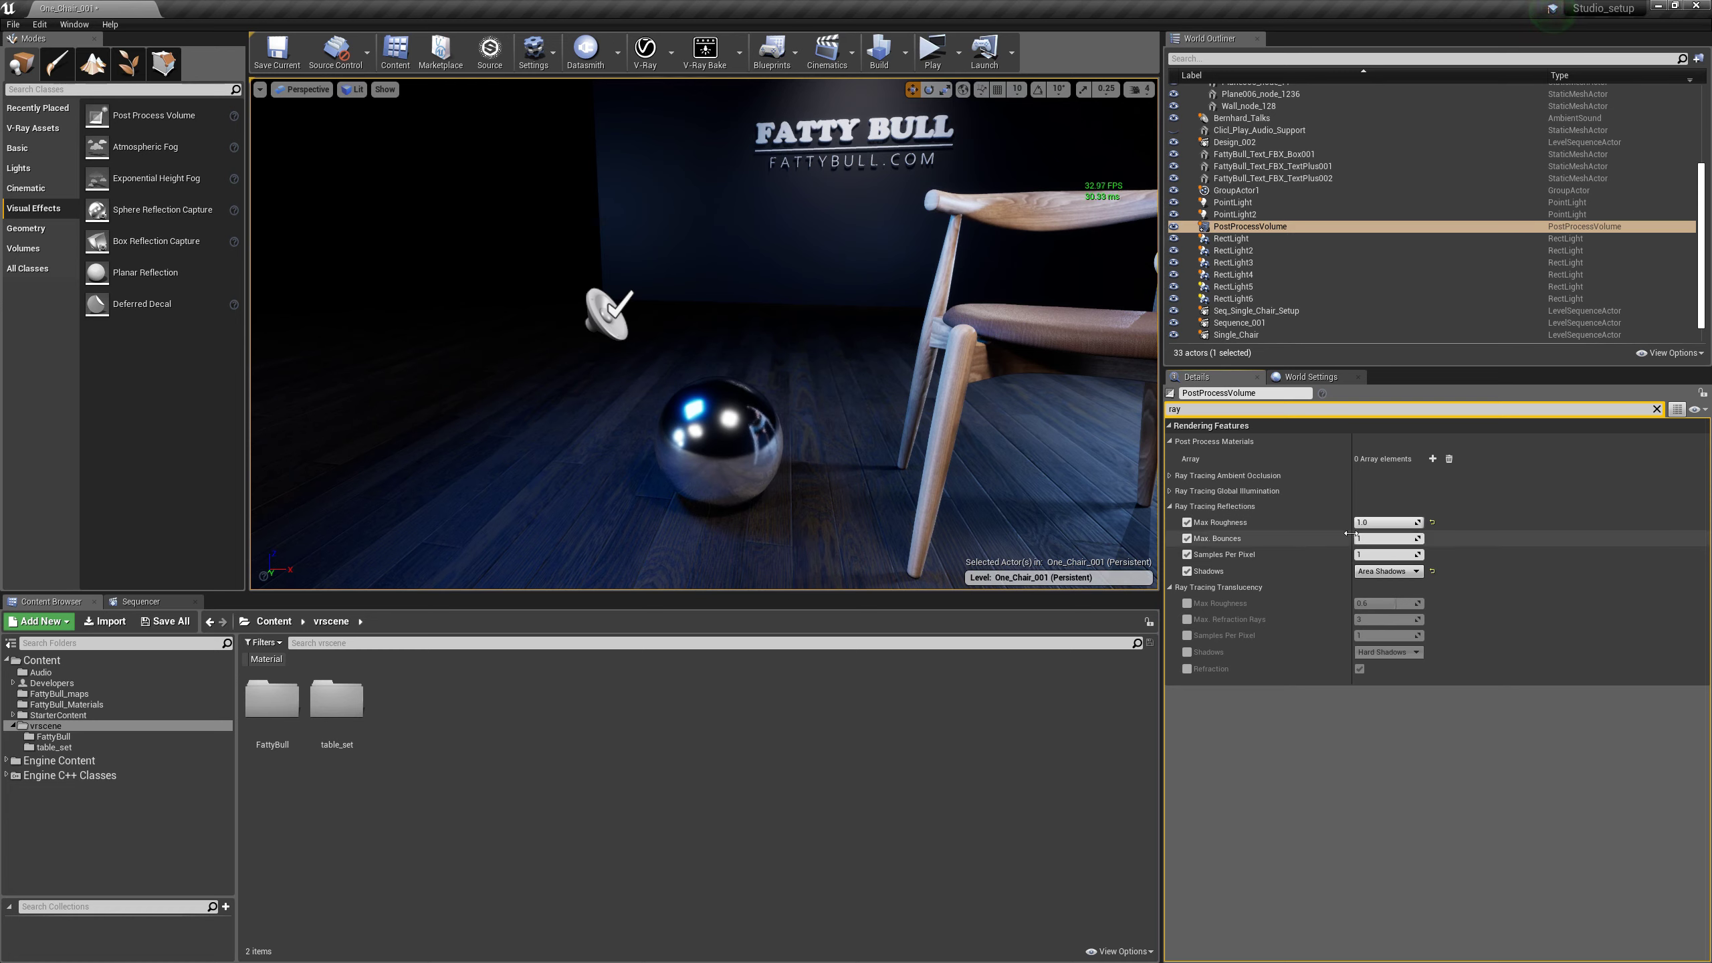
{"action": "left_click", "coordinate": [1432, 522]}
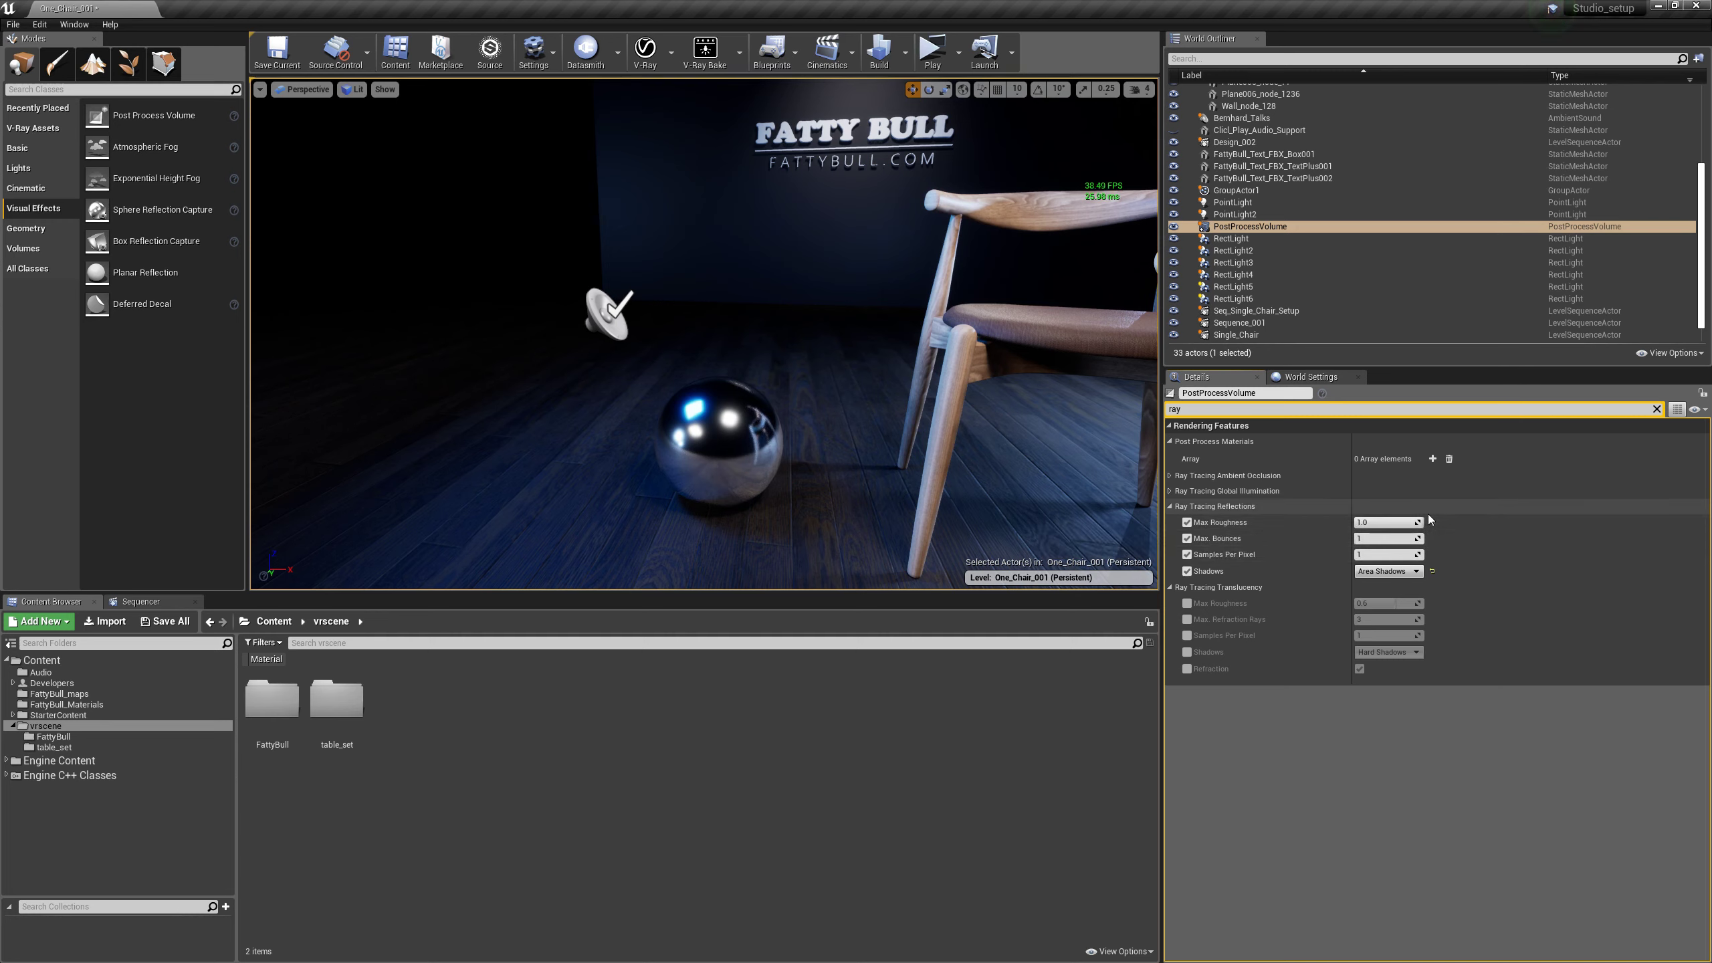
{"action": "left_click_drag", "start_coordinate": [1364, 524], "coordinate": [1424, 523]}
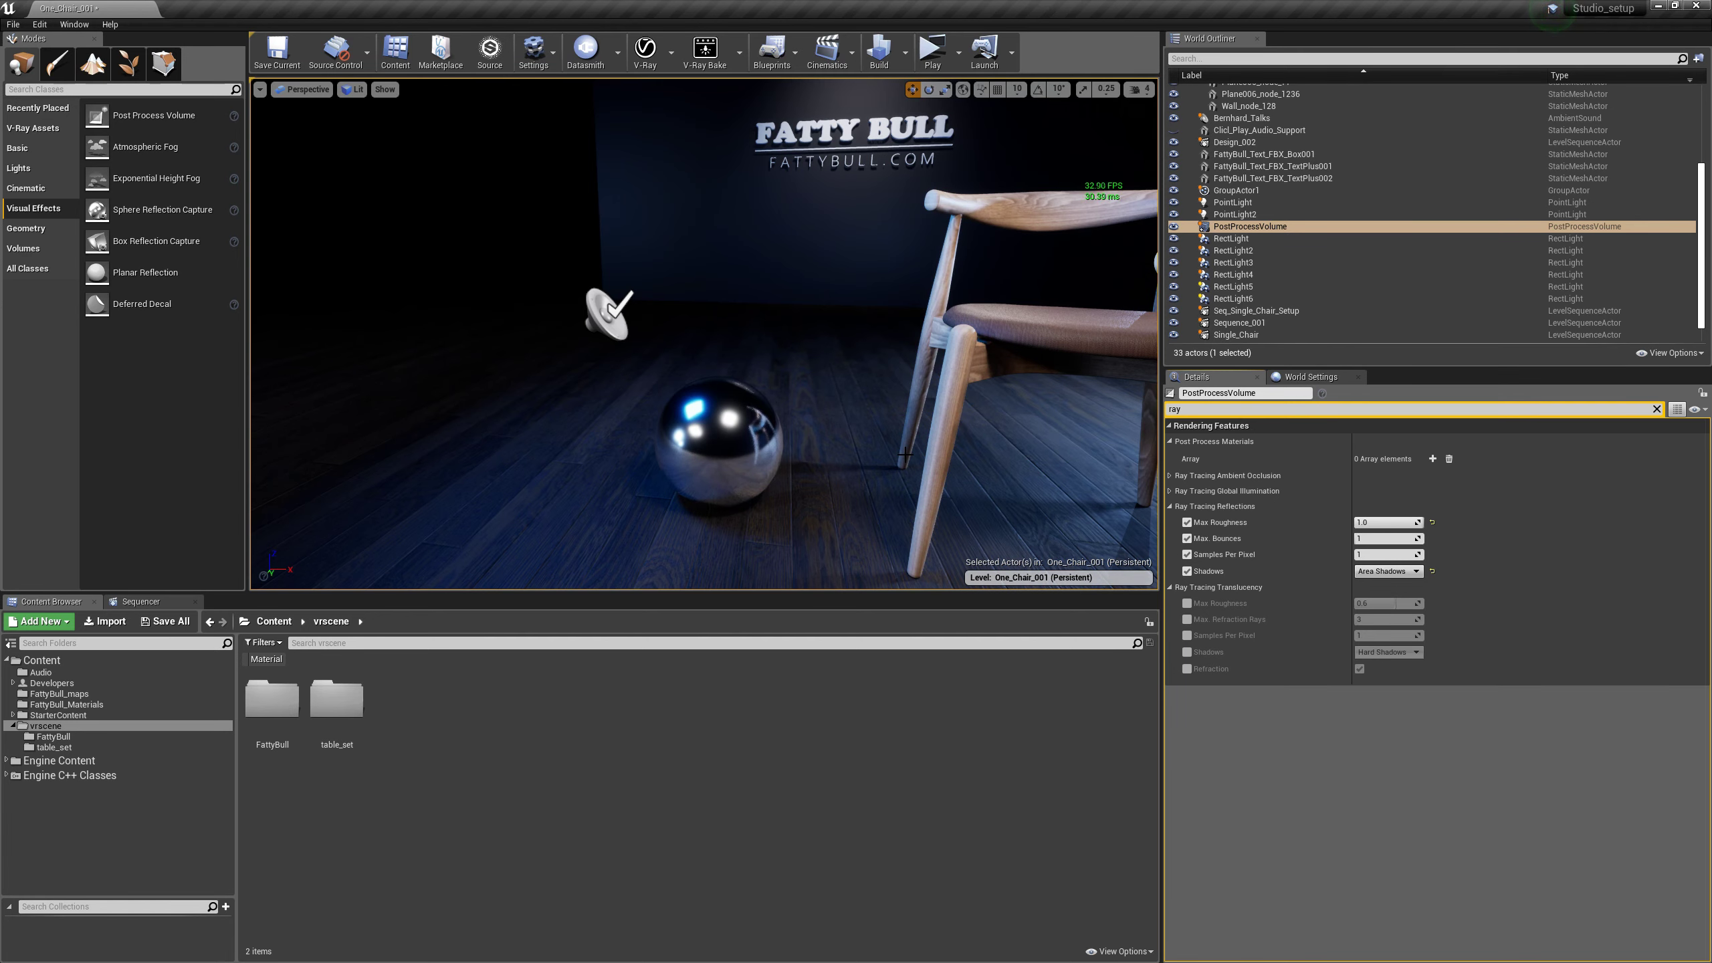
Run the level in a standalone game preview and stop it.
{"action": "middle_click_drag", "start_coordinate": [906, 454], "coordinate": [856, 455]}
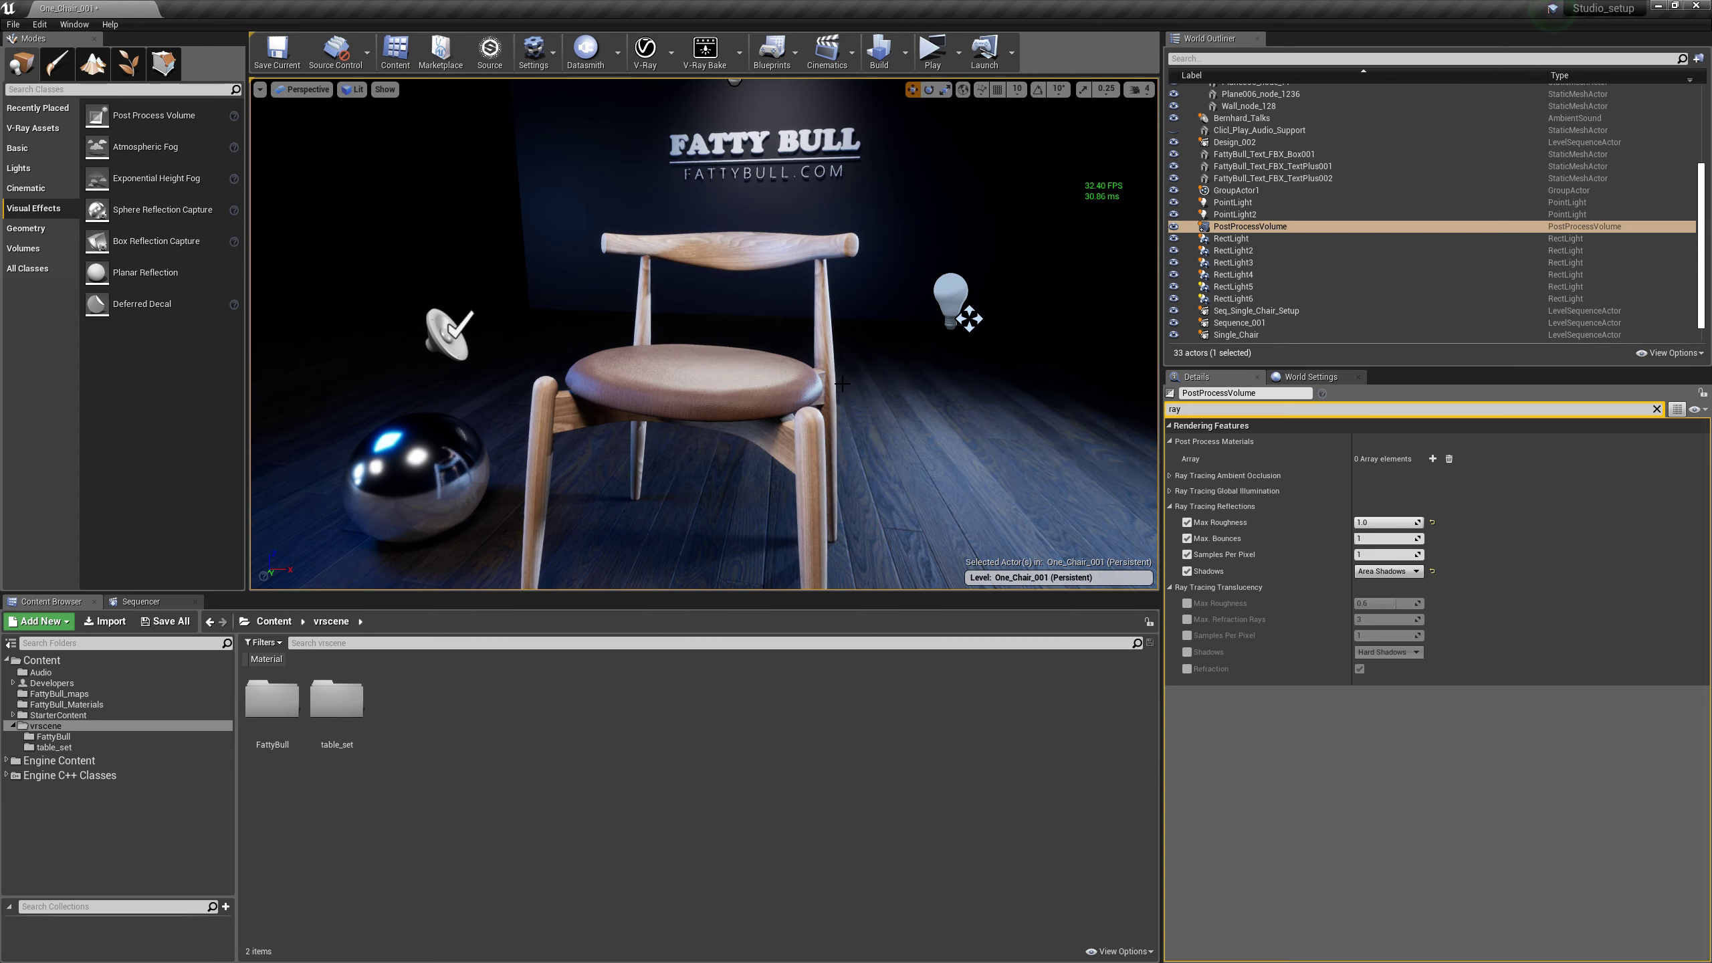
{"action": "left_click", "coordinate": [933, 49]}
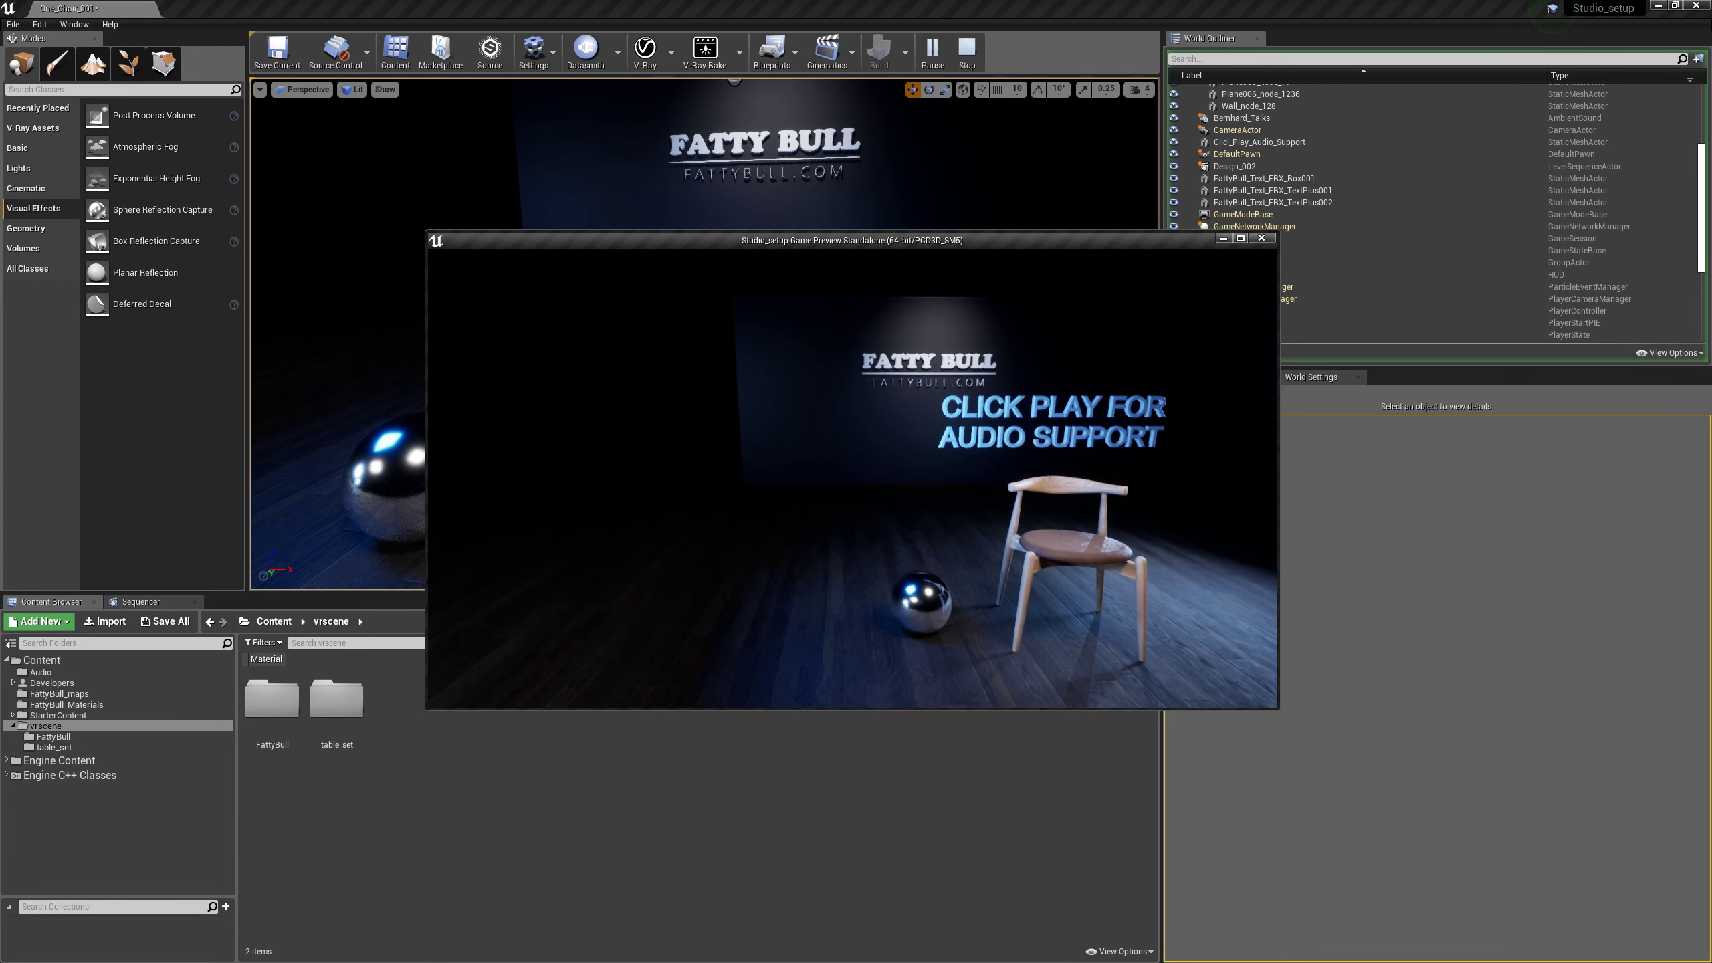
{"action": "key", "text": "Escape"}
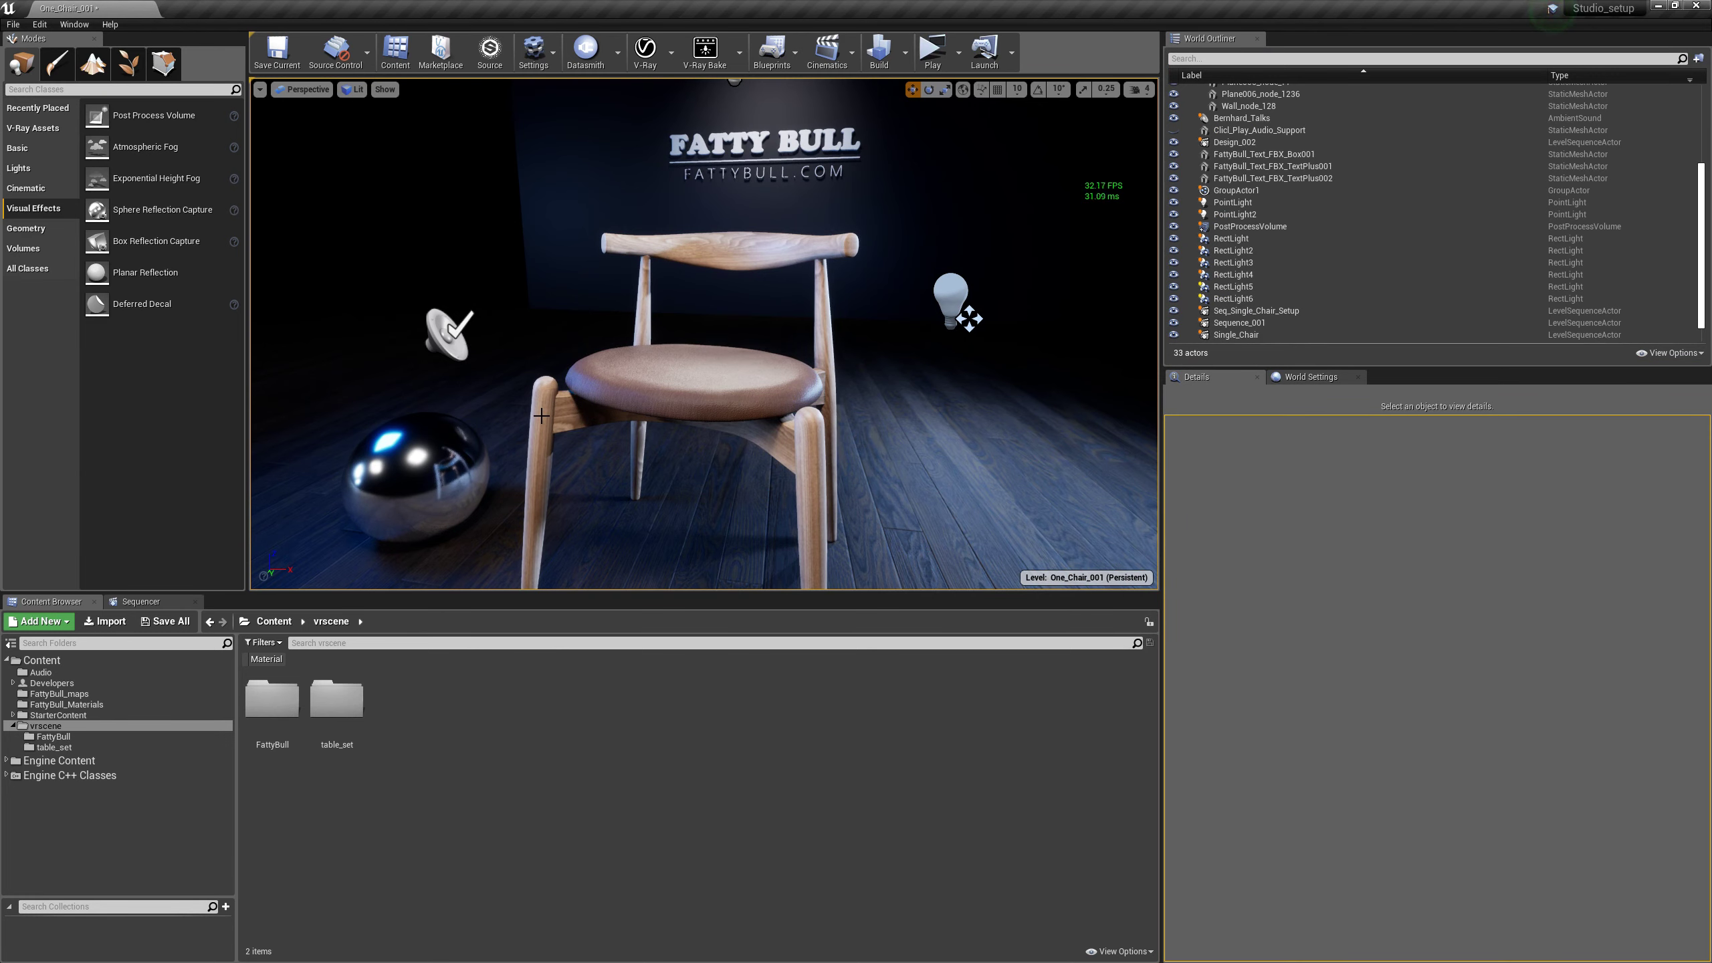
{"action": "right_click_drag", "start_coordinate": [915, 450], "coordinate": [936, 419]}
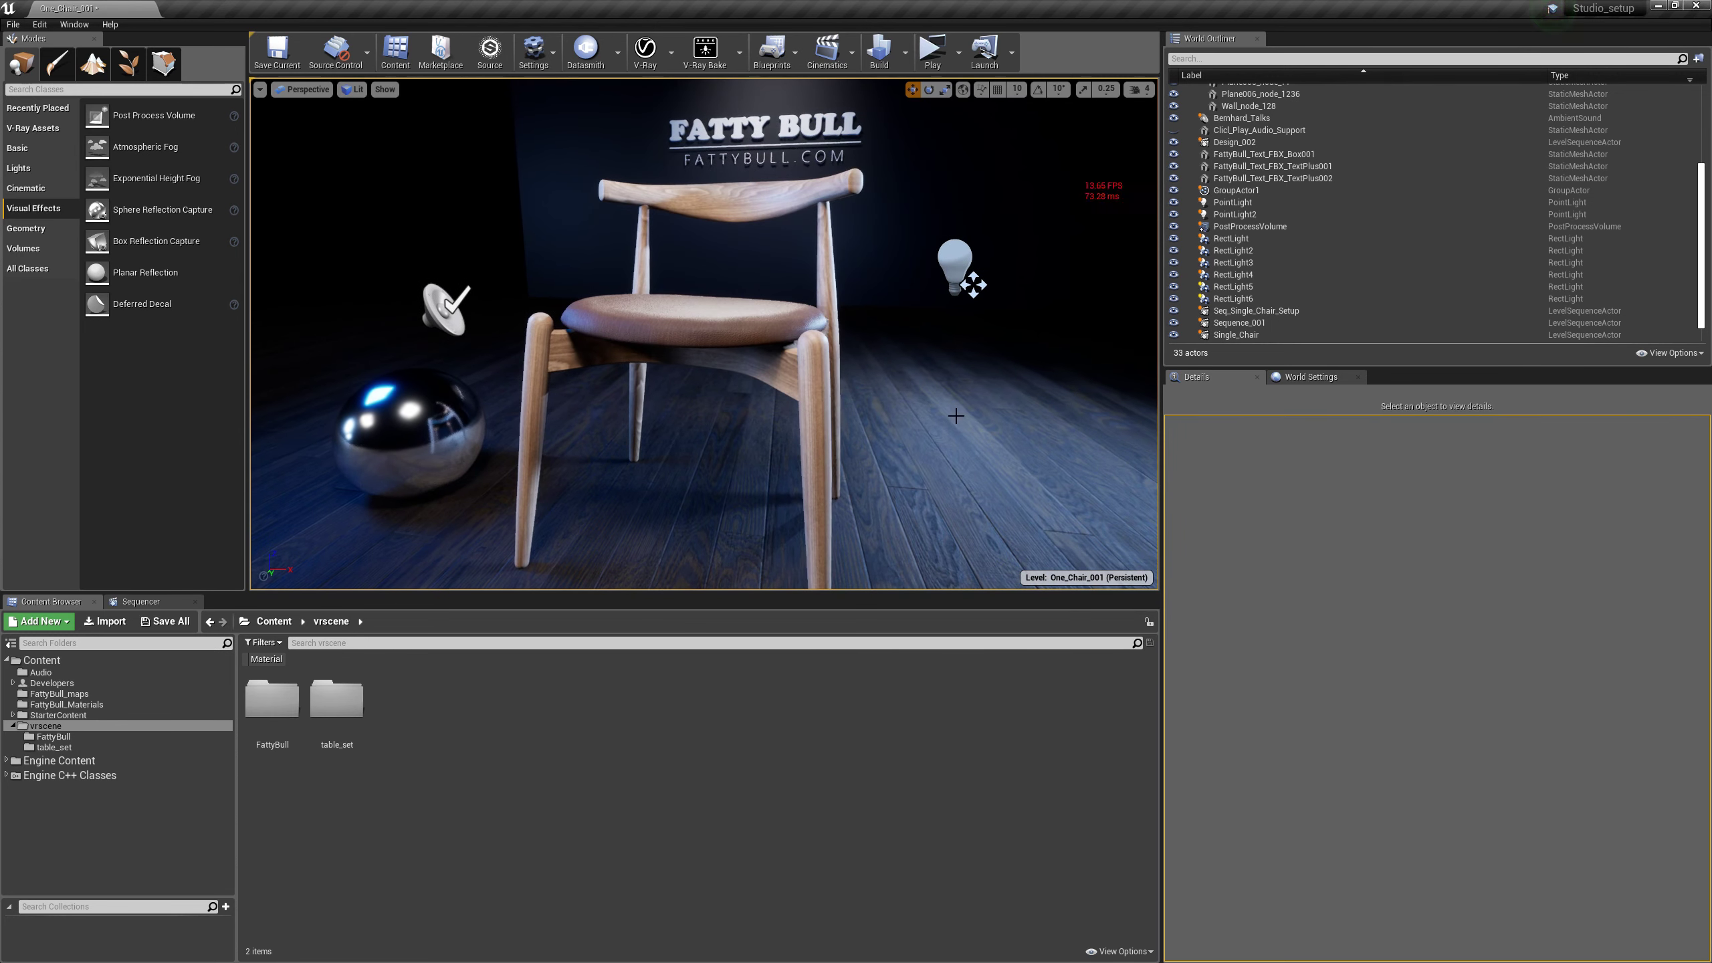
Select the PostProcessVolume to show its ray tracing settings again, with the chair and sphere in view.
{"action": "left_click", "coordinate": [1268, 228]}
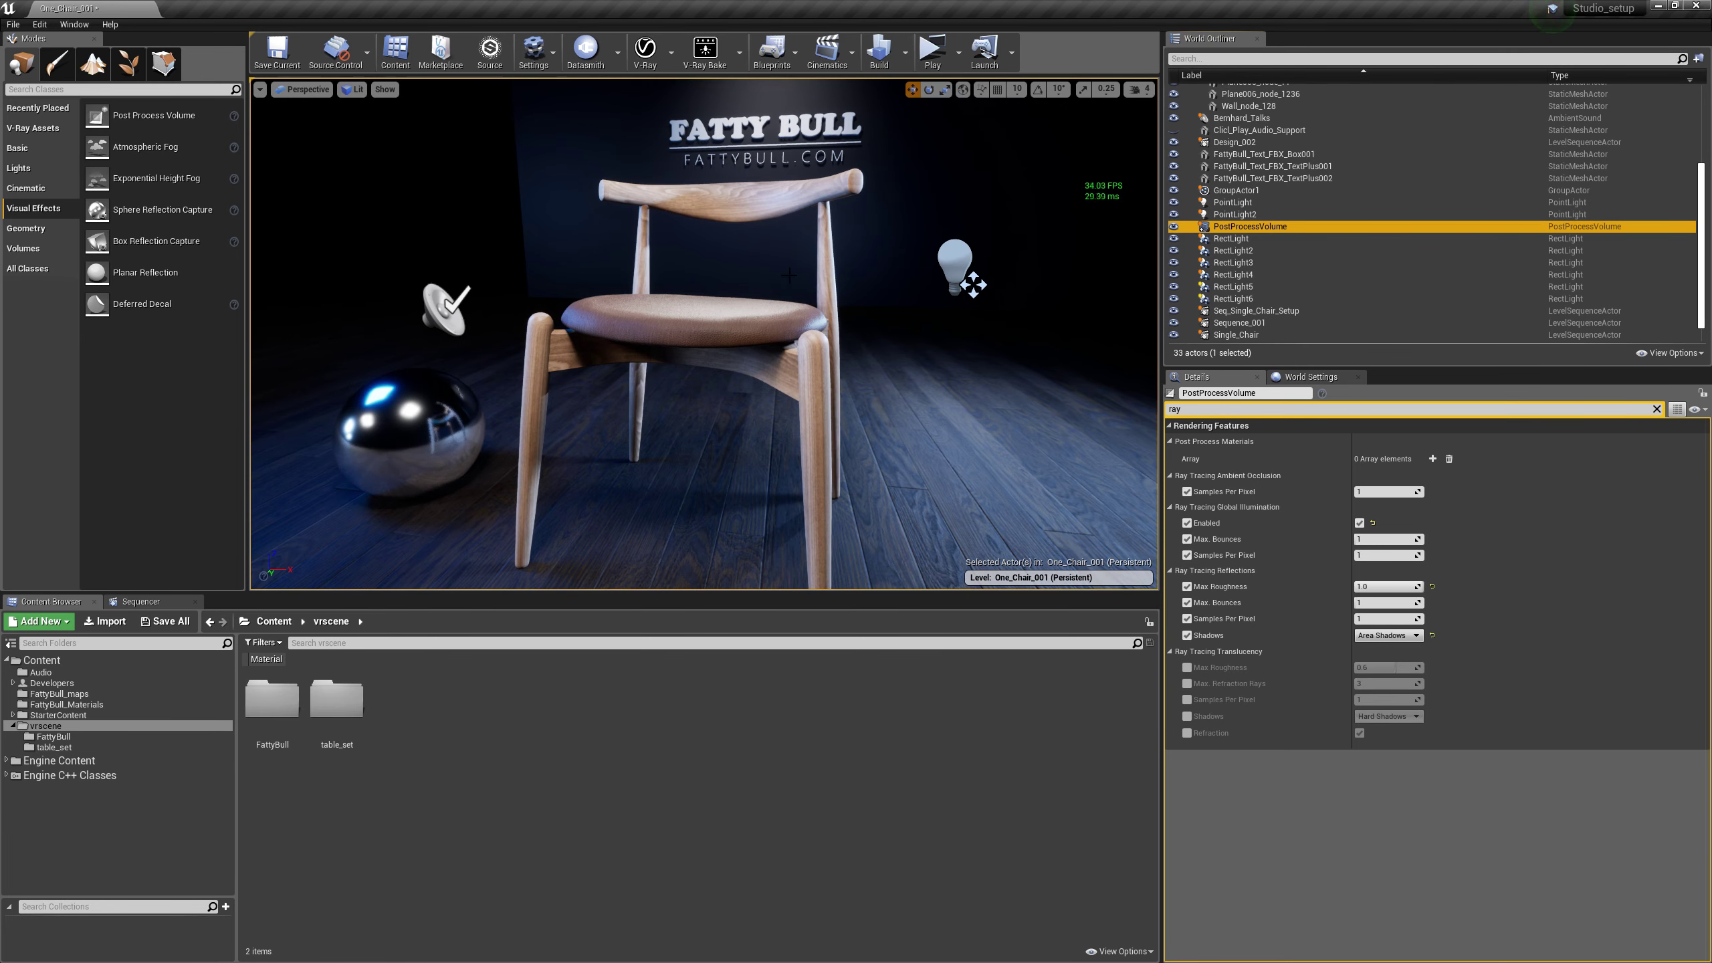
{"action": "middle_click_drag", "start_coordinate": [783, 360], "coordinate": [600, 334]}
{"action": "scroll", "coordinate": [784, 360], "scroll_direction": "down", "scroll_amount": 5}
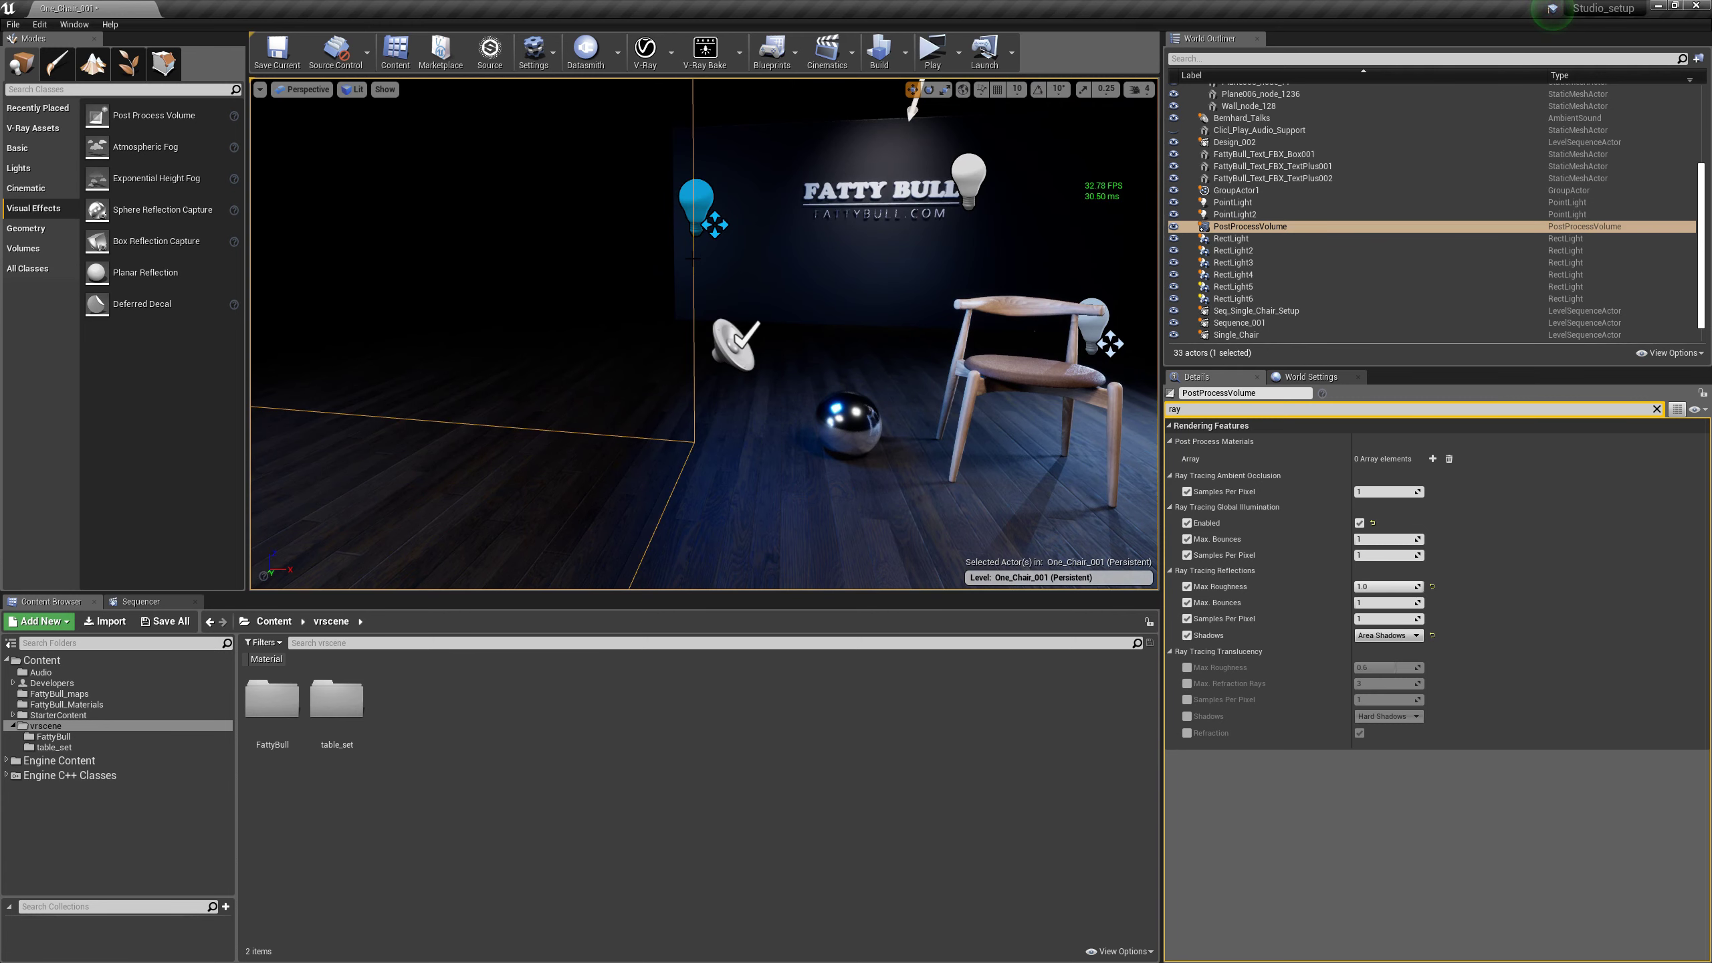
{"action": "left_click", "coordinate": [725, 412]}
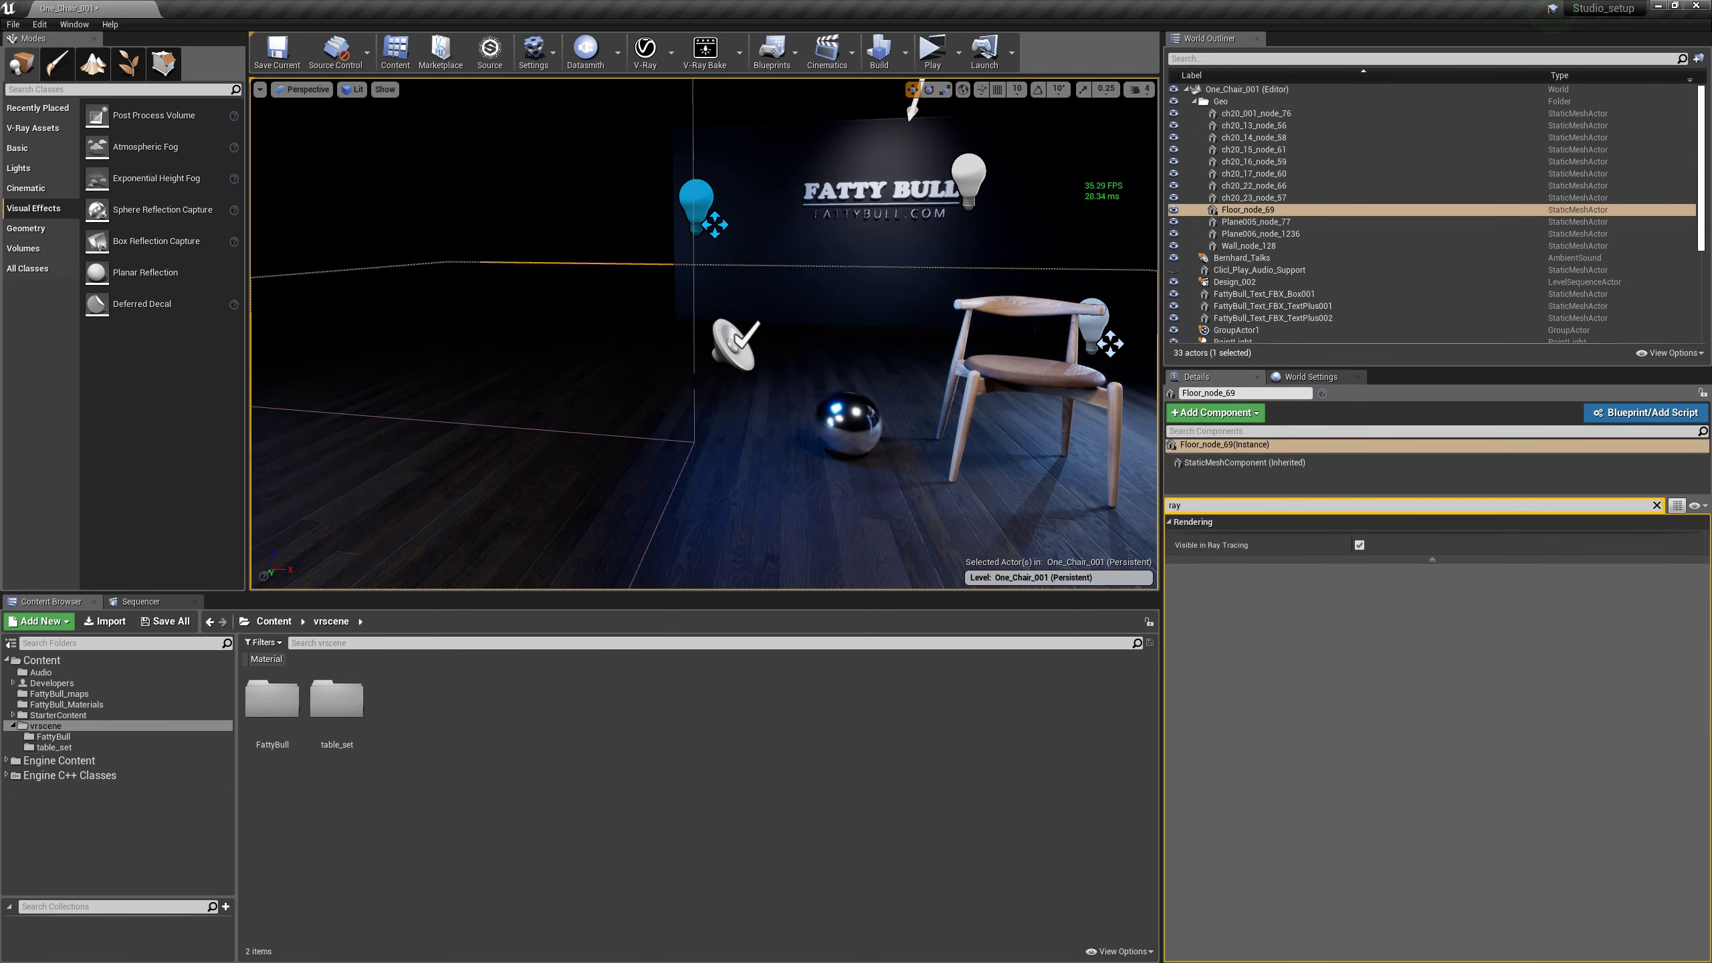
{"action": "left_click", "coordinate": [695, 380]}
{"action": "left_click", "coordinate": [724, 406]}
{"action": "key", "text": "ctrl+z"}
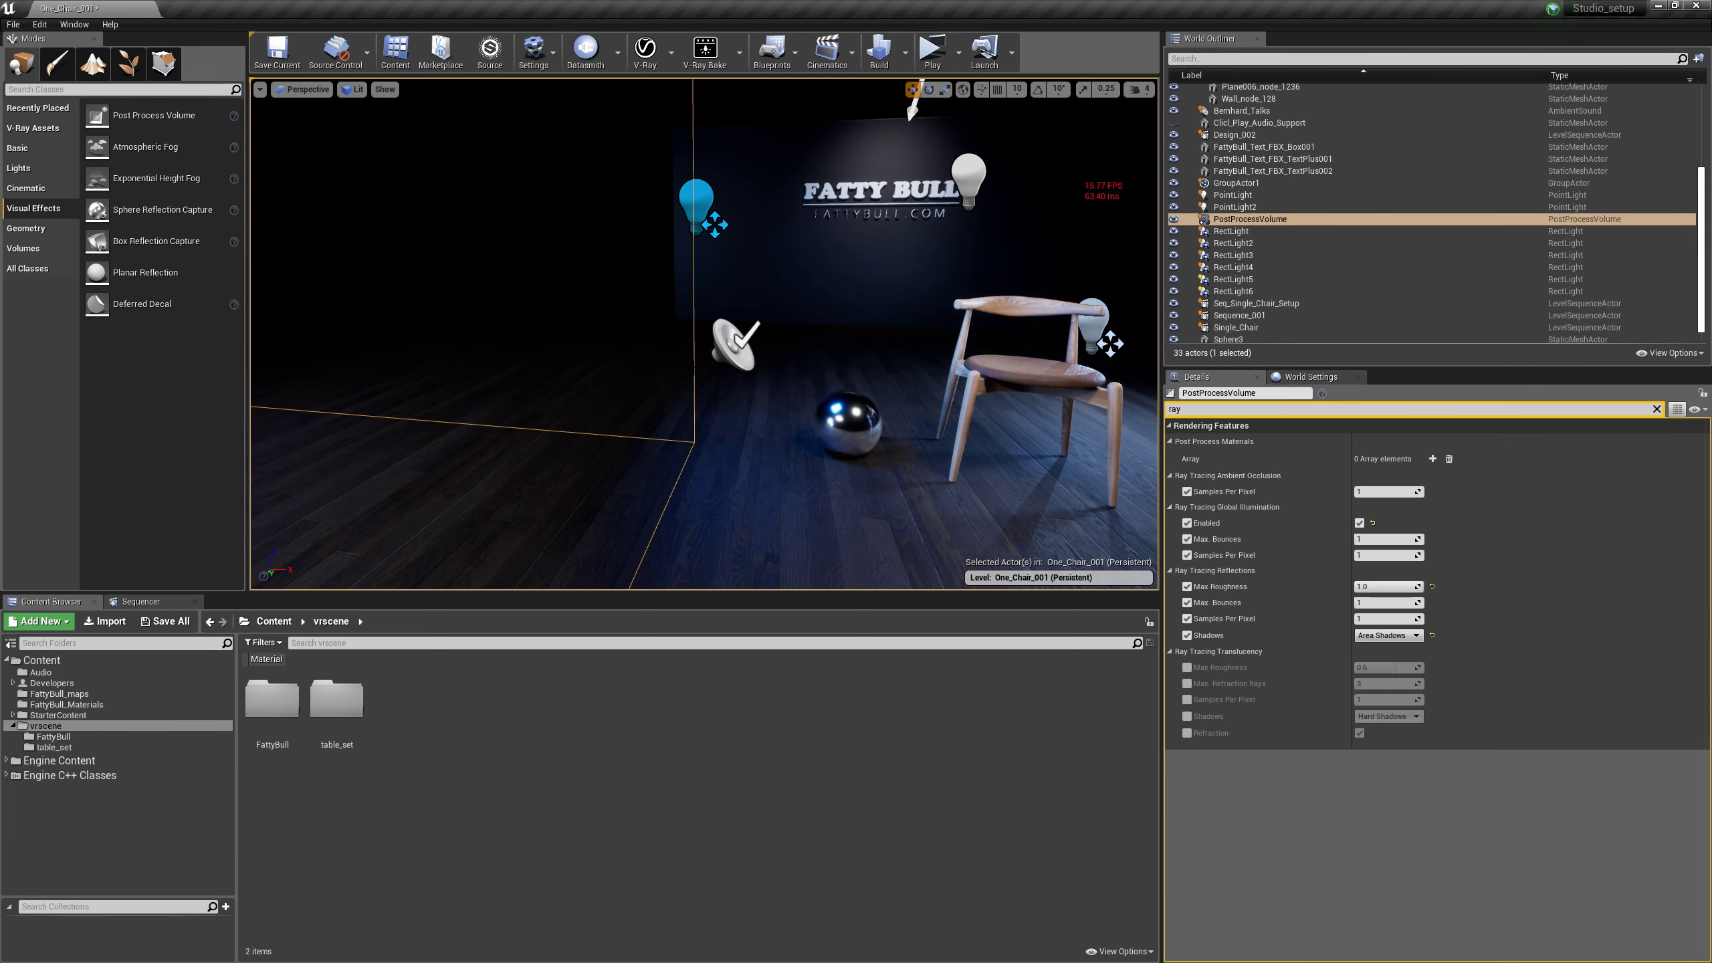
Disable all active overrides for ray tracing ambient occlusion, global illumination and reflections in the PostProcessVolume.
{"action": "middle_click_drag", "start_coordinate": [756, 431], "coordinate": [867, 432]}
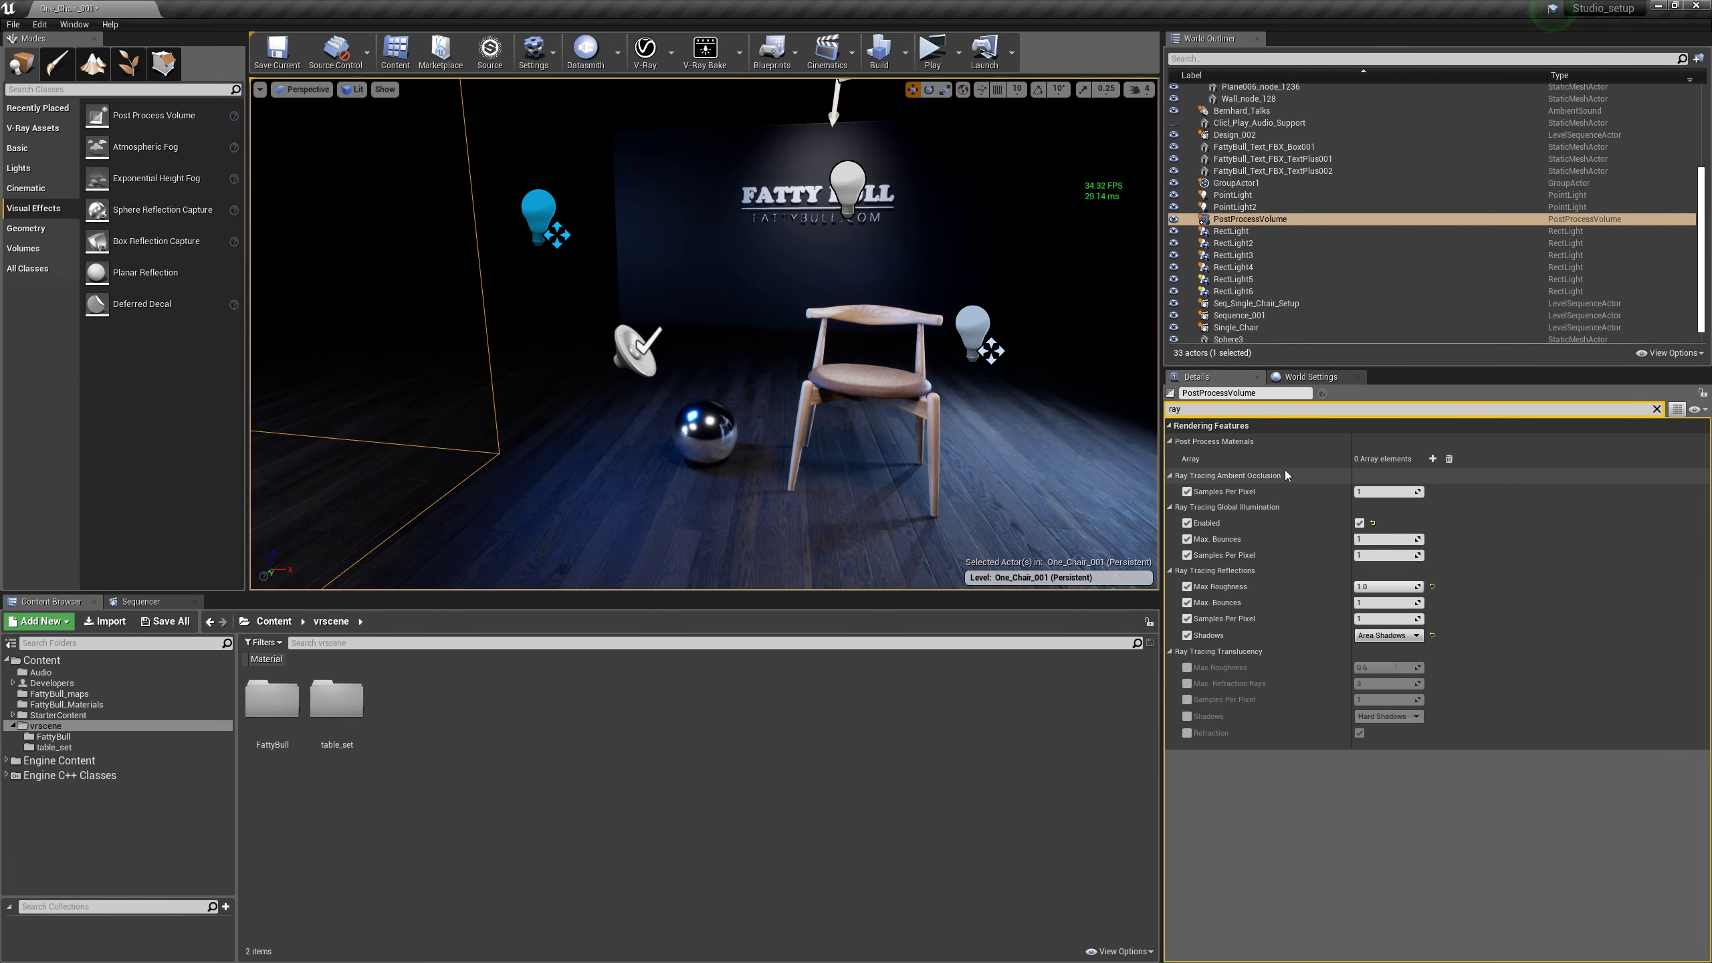
{"action": "left_click", "coordinate": [1184, 409]}
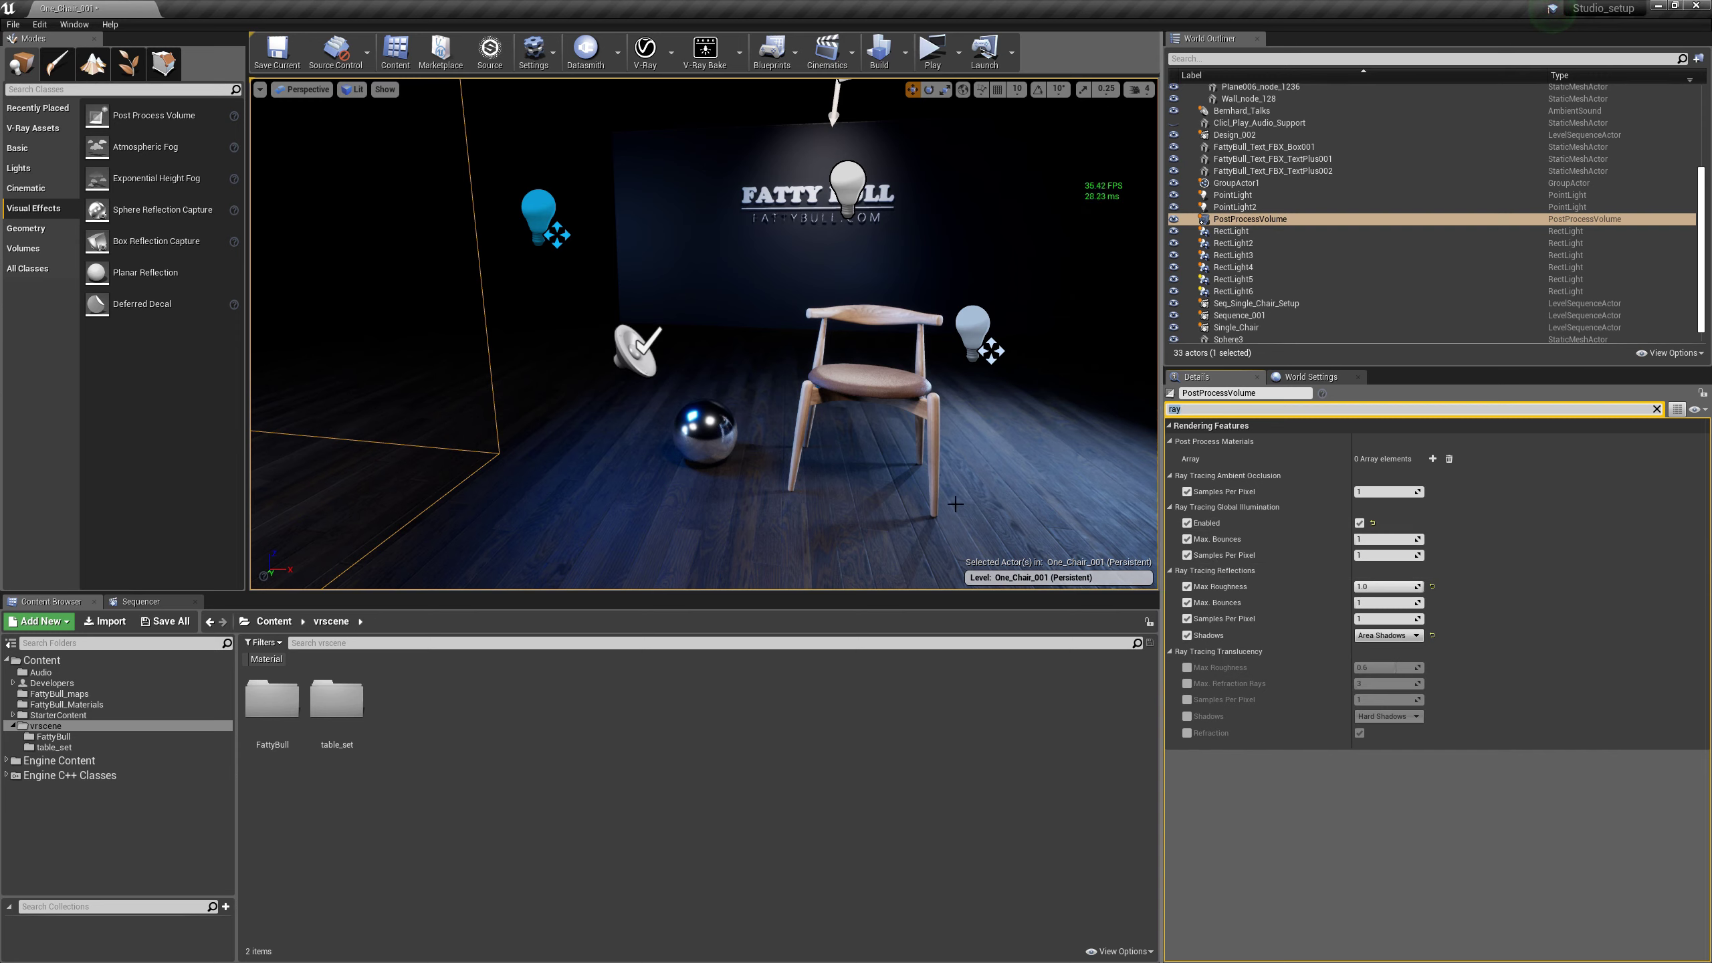
{"action": "left_click", "coordinate": [1187, 491]}
{"action": "left_click", "coordinate": [1188, 523]}
{"action": "left_click", "coordinate": [1186, 540]}
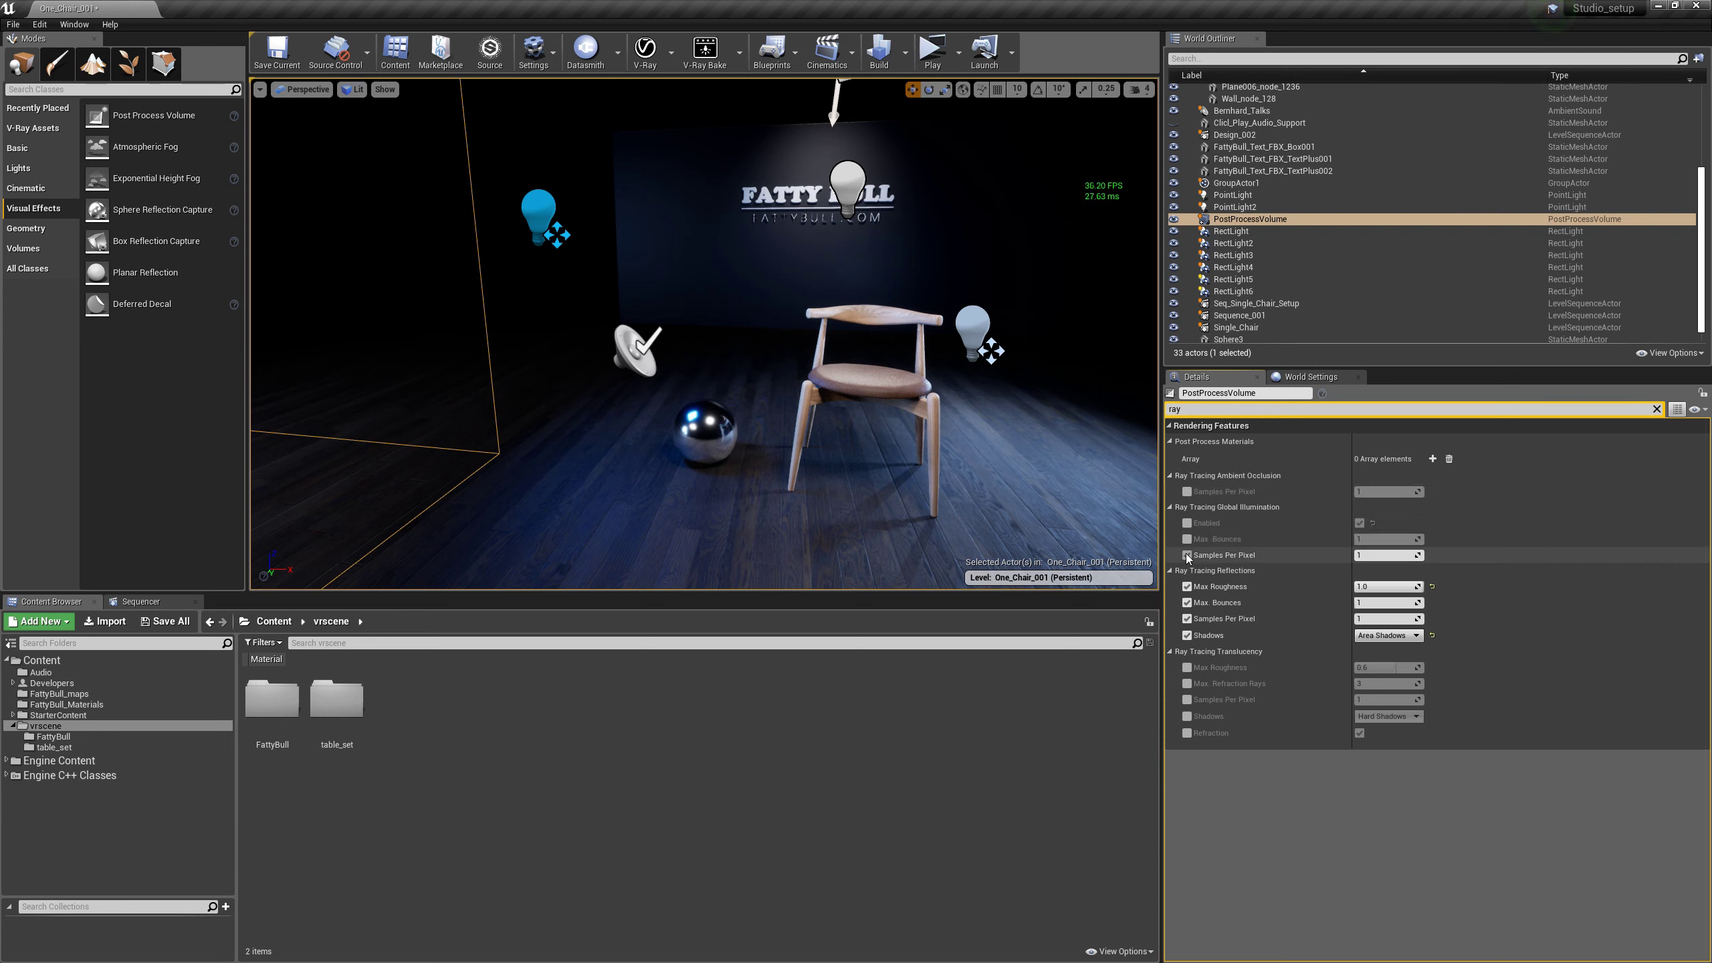
{"action": "left_click", "coordinate": [1186, 555]}
{"action": "left_click", "coordinate": [1187, 586]}
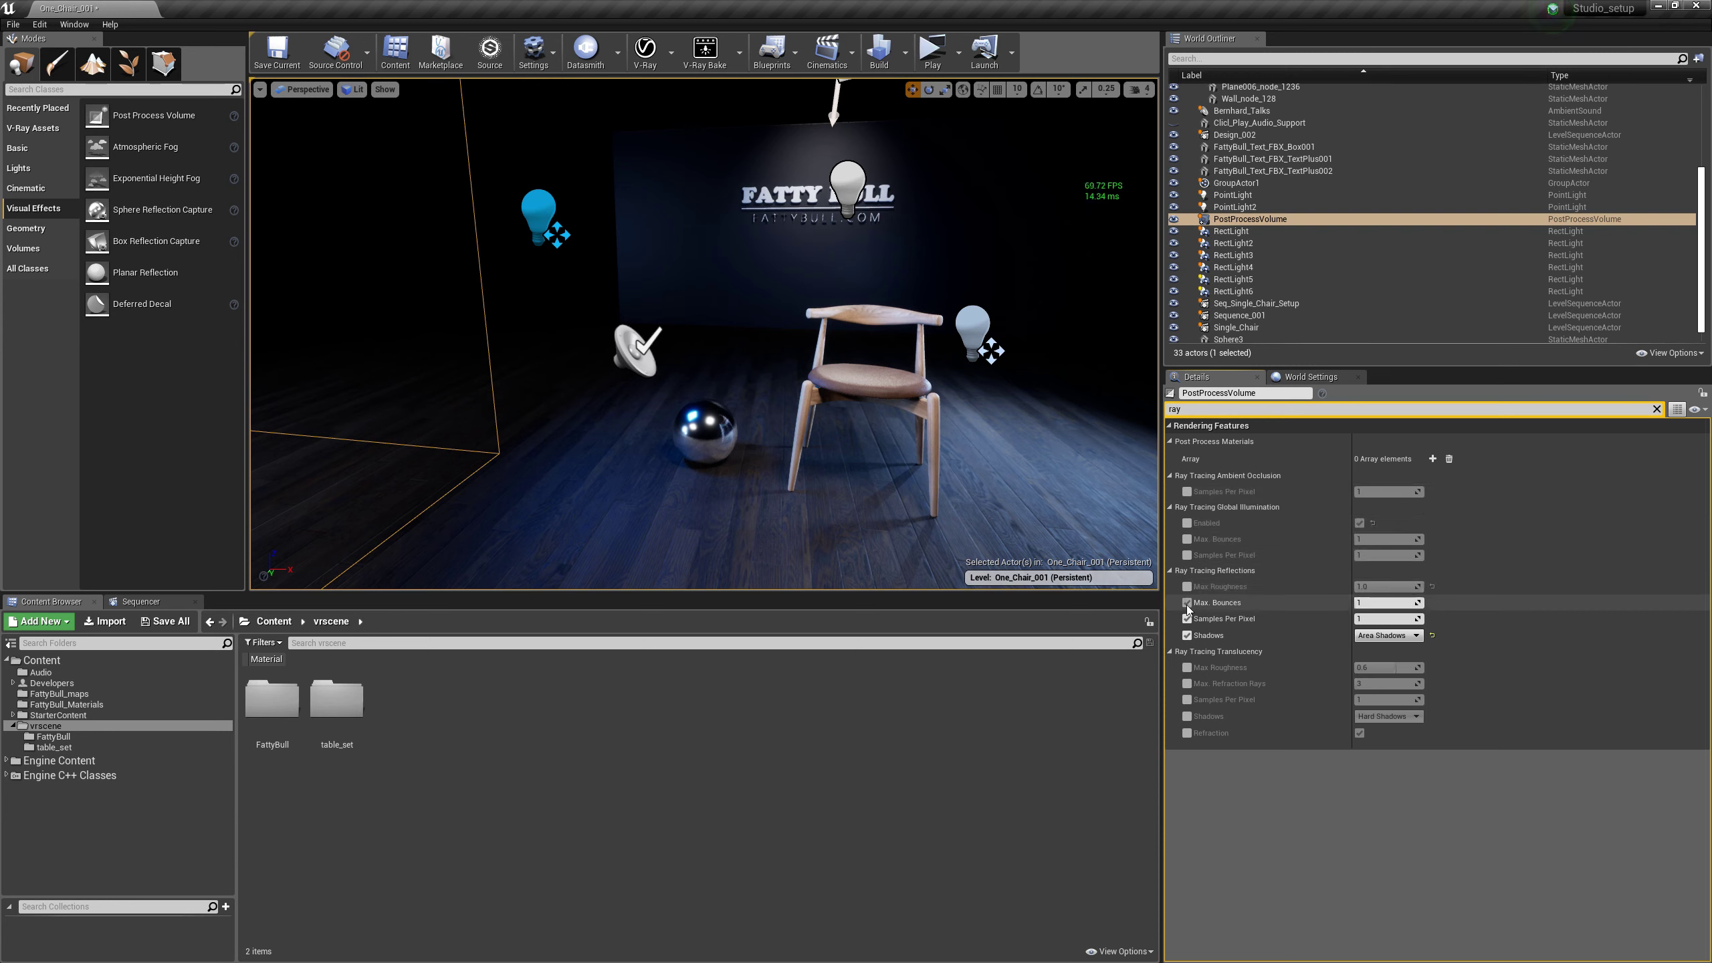
{"action": "left_click", "coordinate": [1187, 602]}
{"action": "left_click", "coordinate": [1187, 619]}
{"action": "left_click", "coordinate": [1188, 636]}
Compare the scene without ray tracing overrides, then re-enable the ambient occlusion, global illumination and reflections overrides.
{"action": "middle_click_drag", "start_coordinate": [956, 516], "coordinate": [1013, 519]}
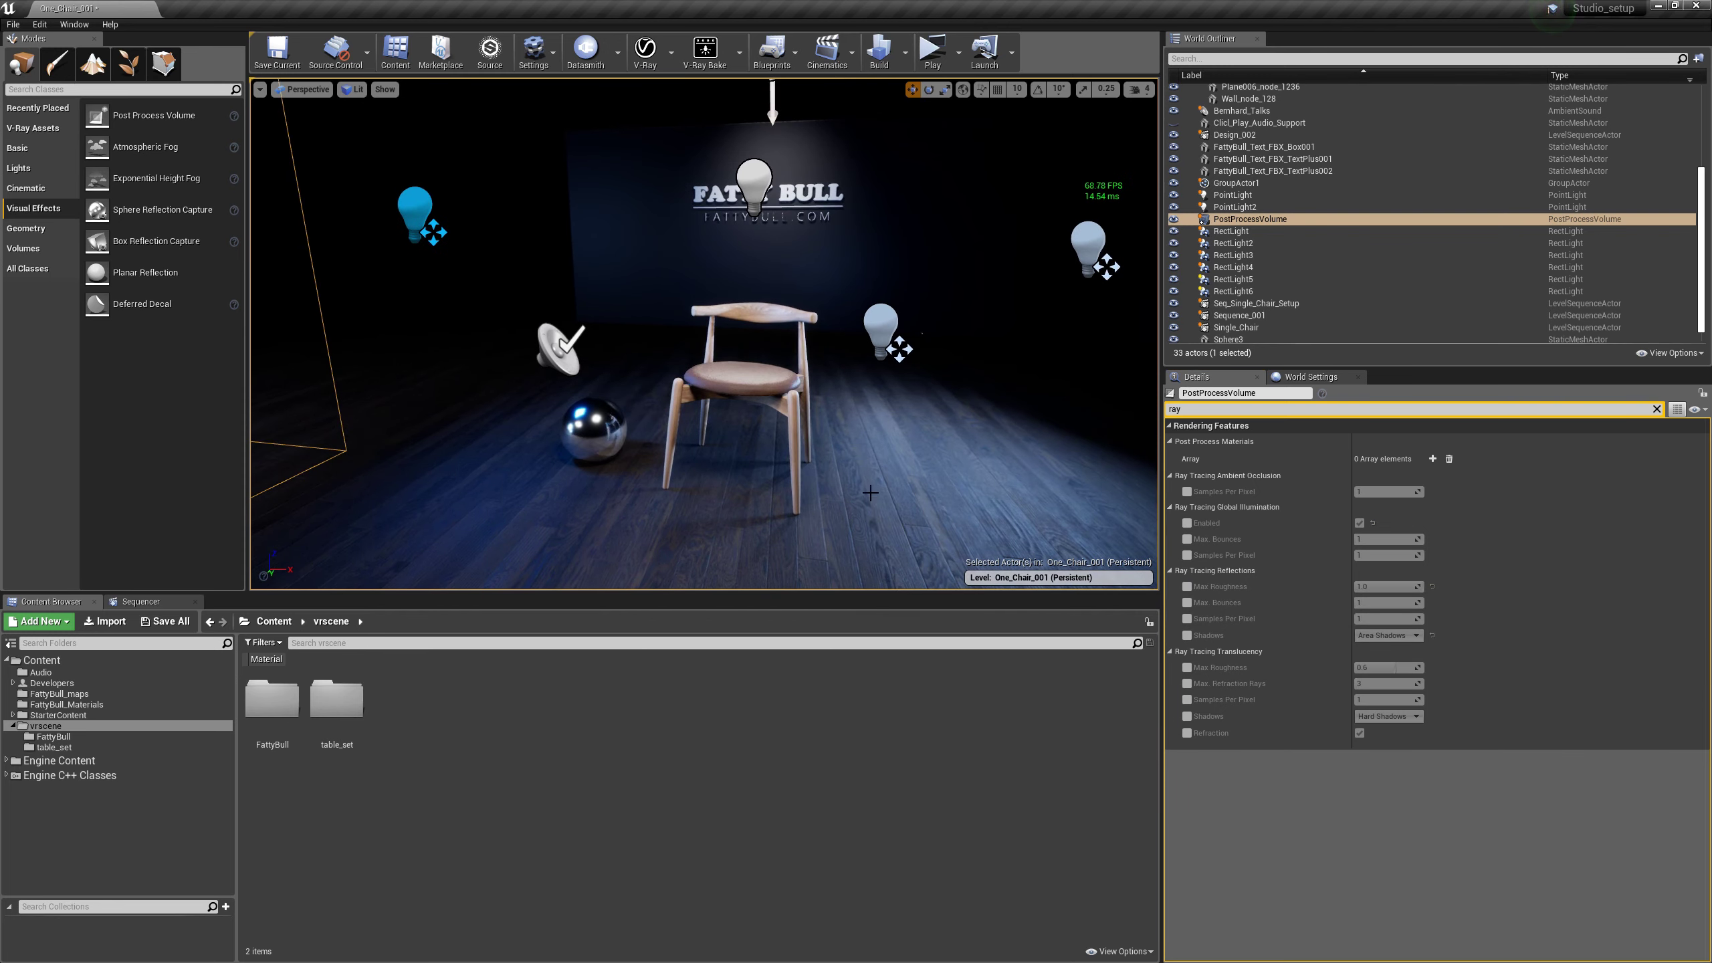
{"action": "left_click_drag", "start_coordinate": [842, 434], "coordinate": [836, 377]}
{"action": "middle_click_drag", "start_coordinate": [912, 417], "coordinate": [952, 489]}
{"action": "left_click_drag", "start_coordinate": [911, 356], "coordinate": [901, 442]}
{"action": "middle_click_drag", "start_coordinate": [911, 355], "coordinate": [901, 243]}
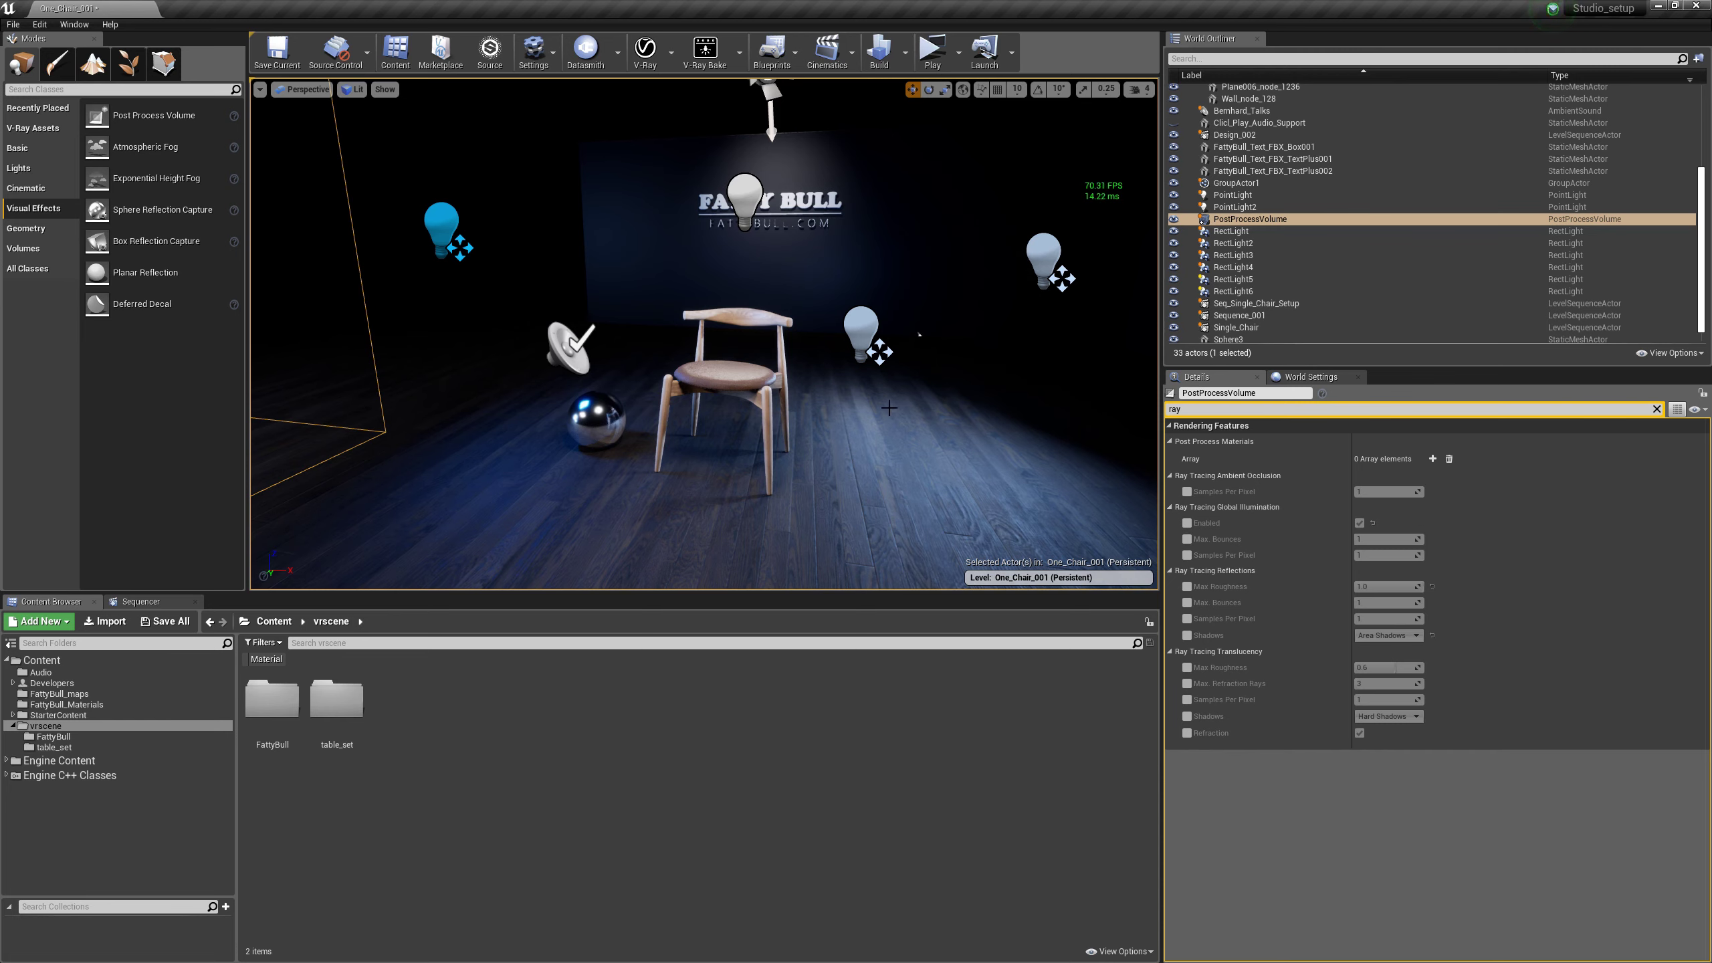
{"action": "middle_click_drag", "start_coordinate": [836, 377], "coordinate": [799, 432]}
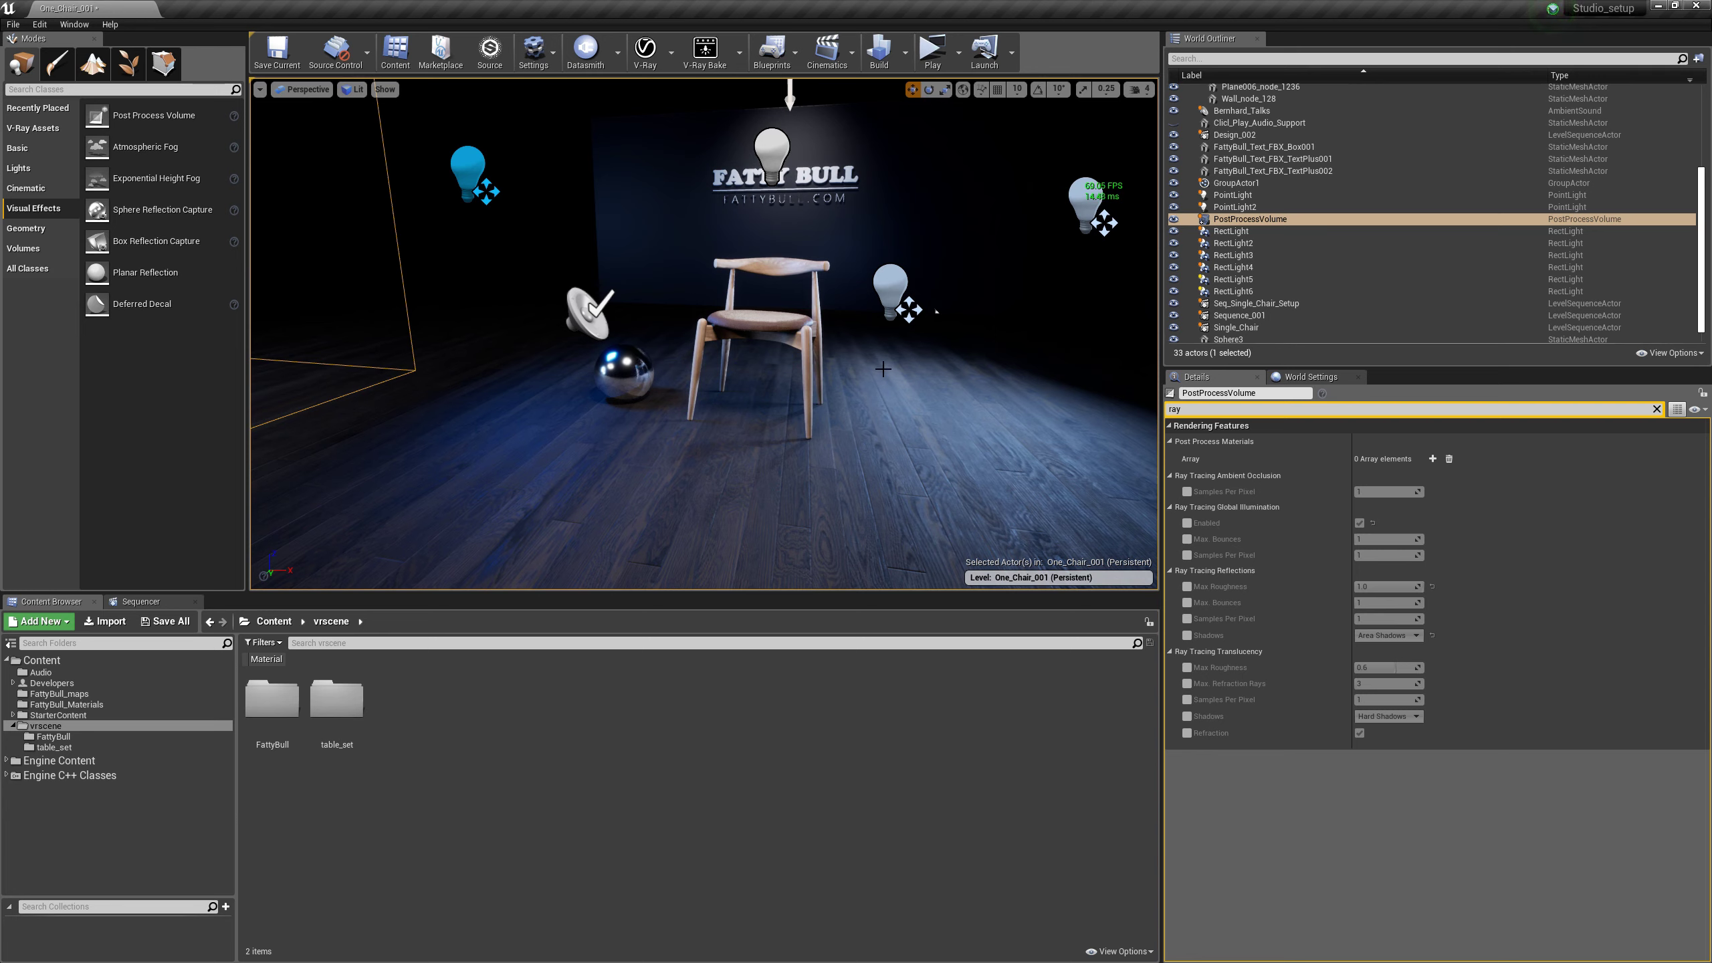
{"action": "double_click", "coordinate": [1176, 409]}
{"action": "left_click", "coordinate": [1186, 494]}
{"action": "left_click", "coordinate": [1187, 539]}
{"action": "left_click", "coordinate": [1188, 555]}
{"action": "left_click", "coordinate": [1187, 586]}
{"action": "left_click", "coordinate": [1187, 603]}
{"action": "left_click", "coordinate": [1187, 618]}
{"action": "left_click", "coordinate": [1187, 635]}
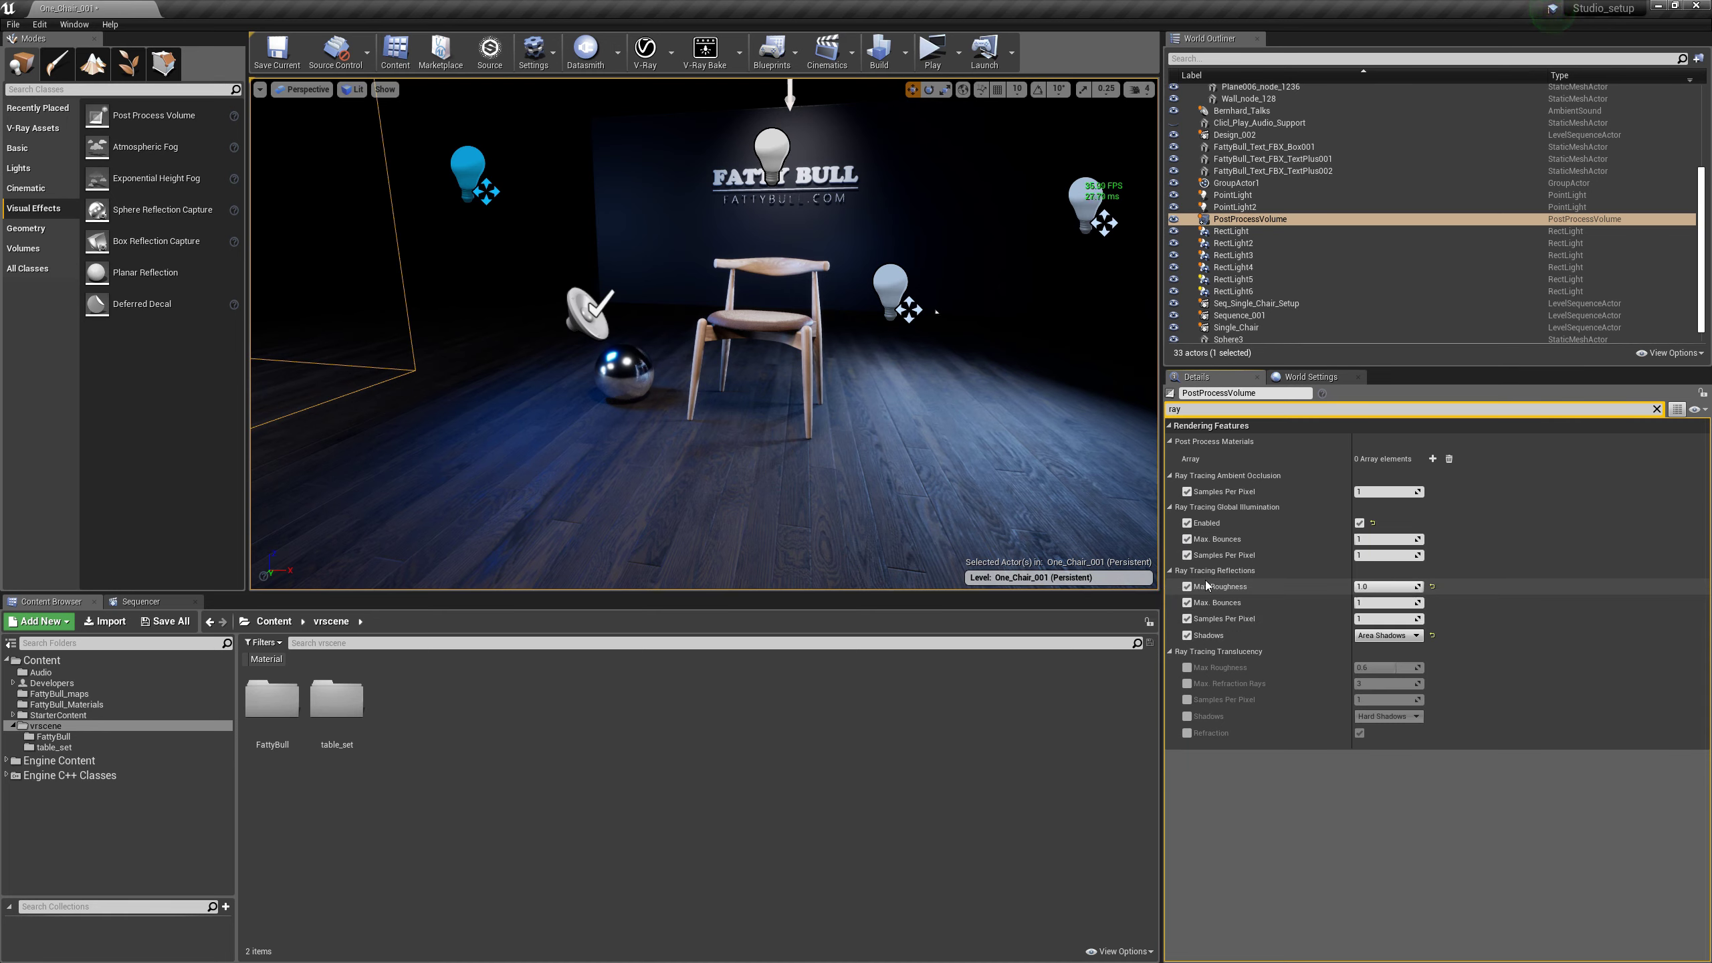
Set Shadows under Ray Tracing Reflections to Disabled and inspect the sphere's reflections up close.
{"action": "left_click", "coordinate": [1398, 637]}
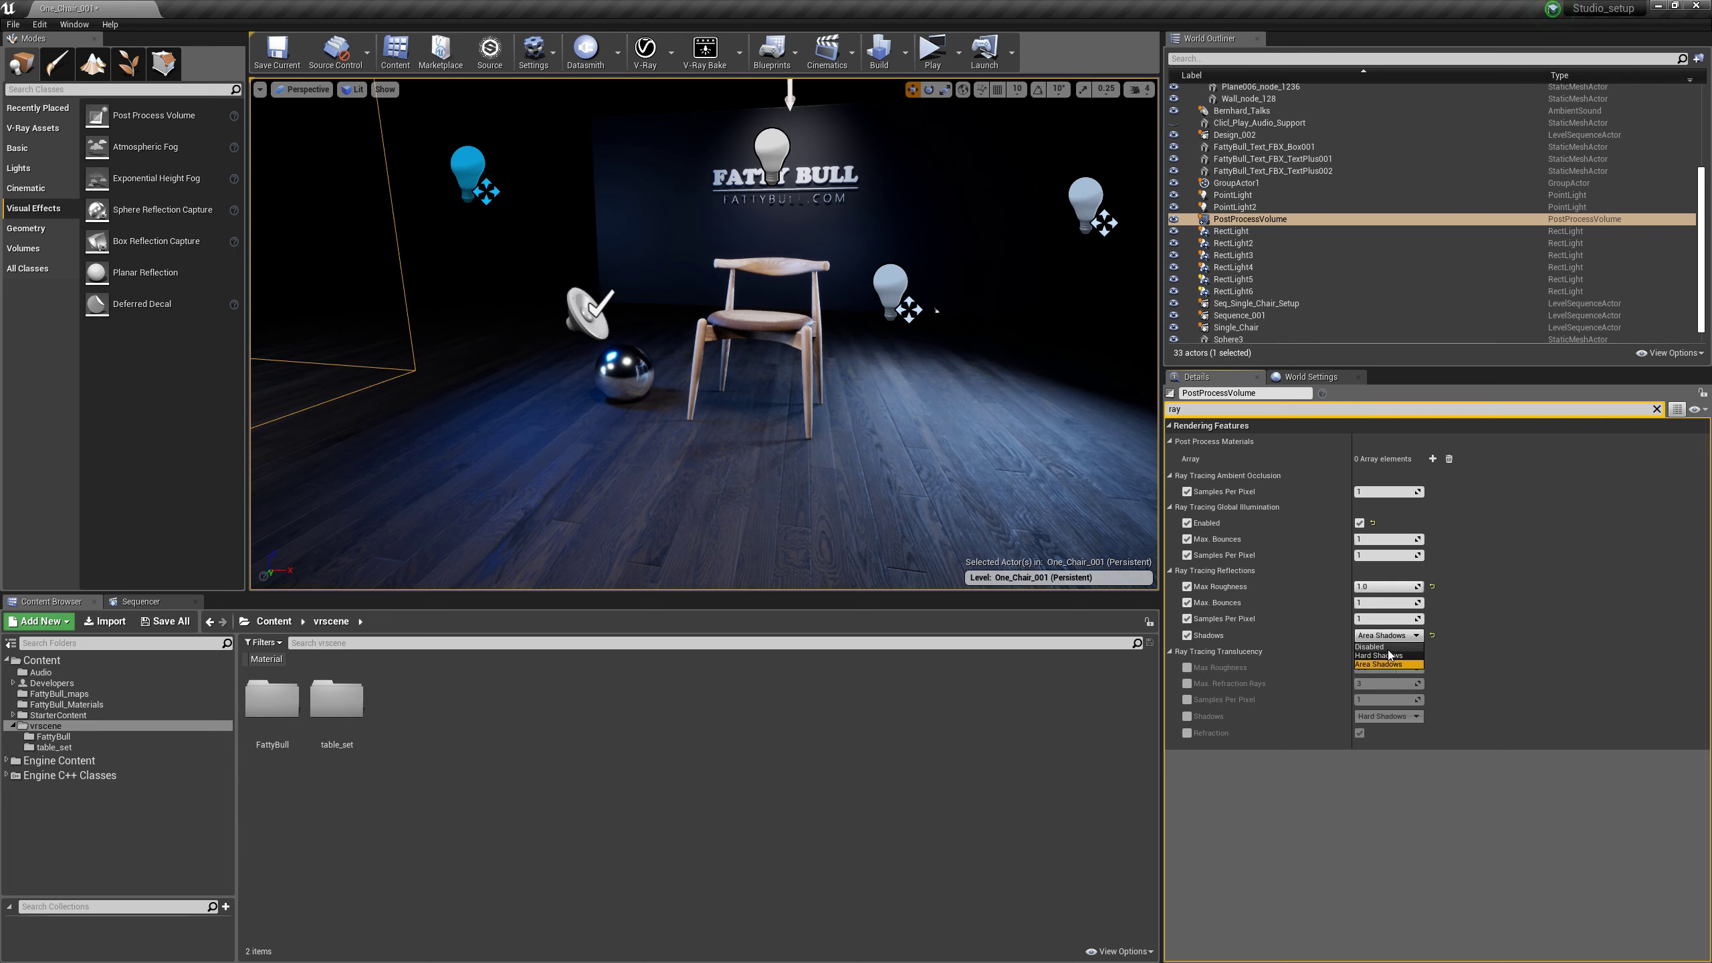
{"action": "left_click", "coordinate": [1378, 648]}
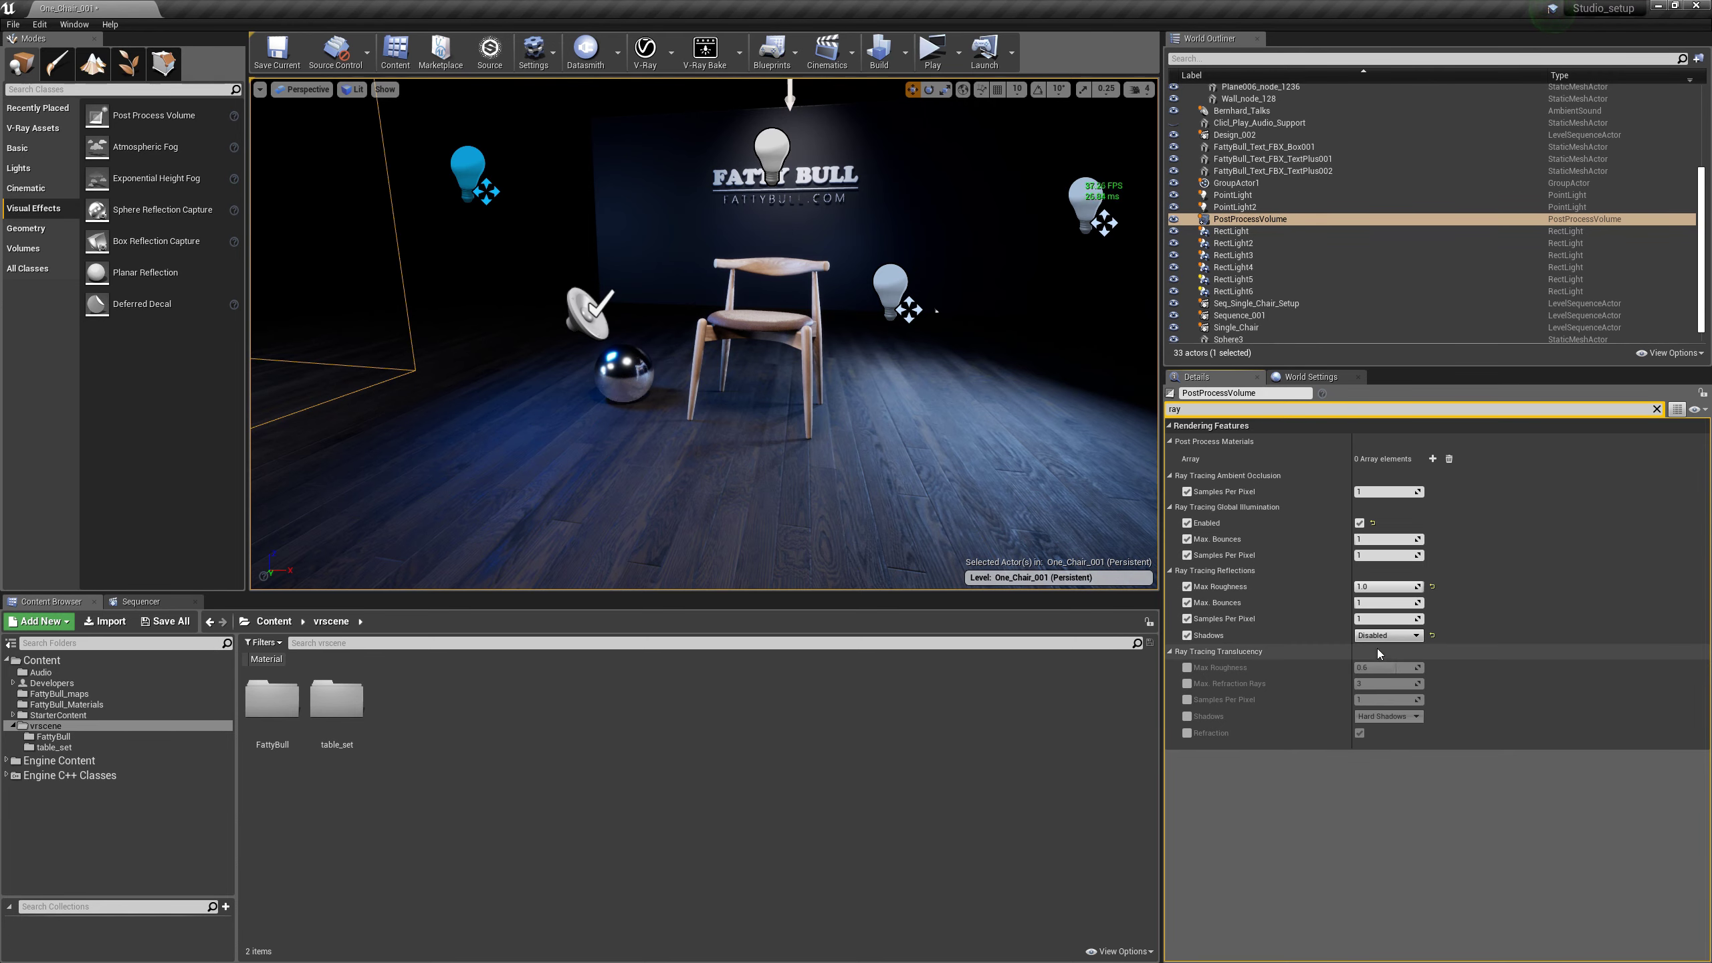
{"action": "left_click_drag", "start_coordinate": [811, 478], "coordinate": [796, 398]}
{"action": "middle_click_drag", "start_coordinate": [632, 465], "coordinate": [597, 516]}
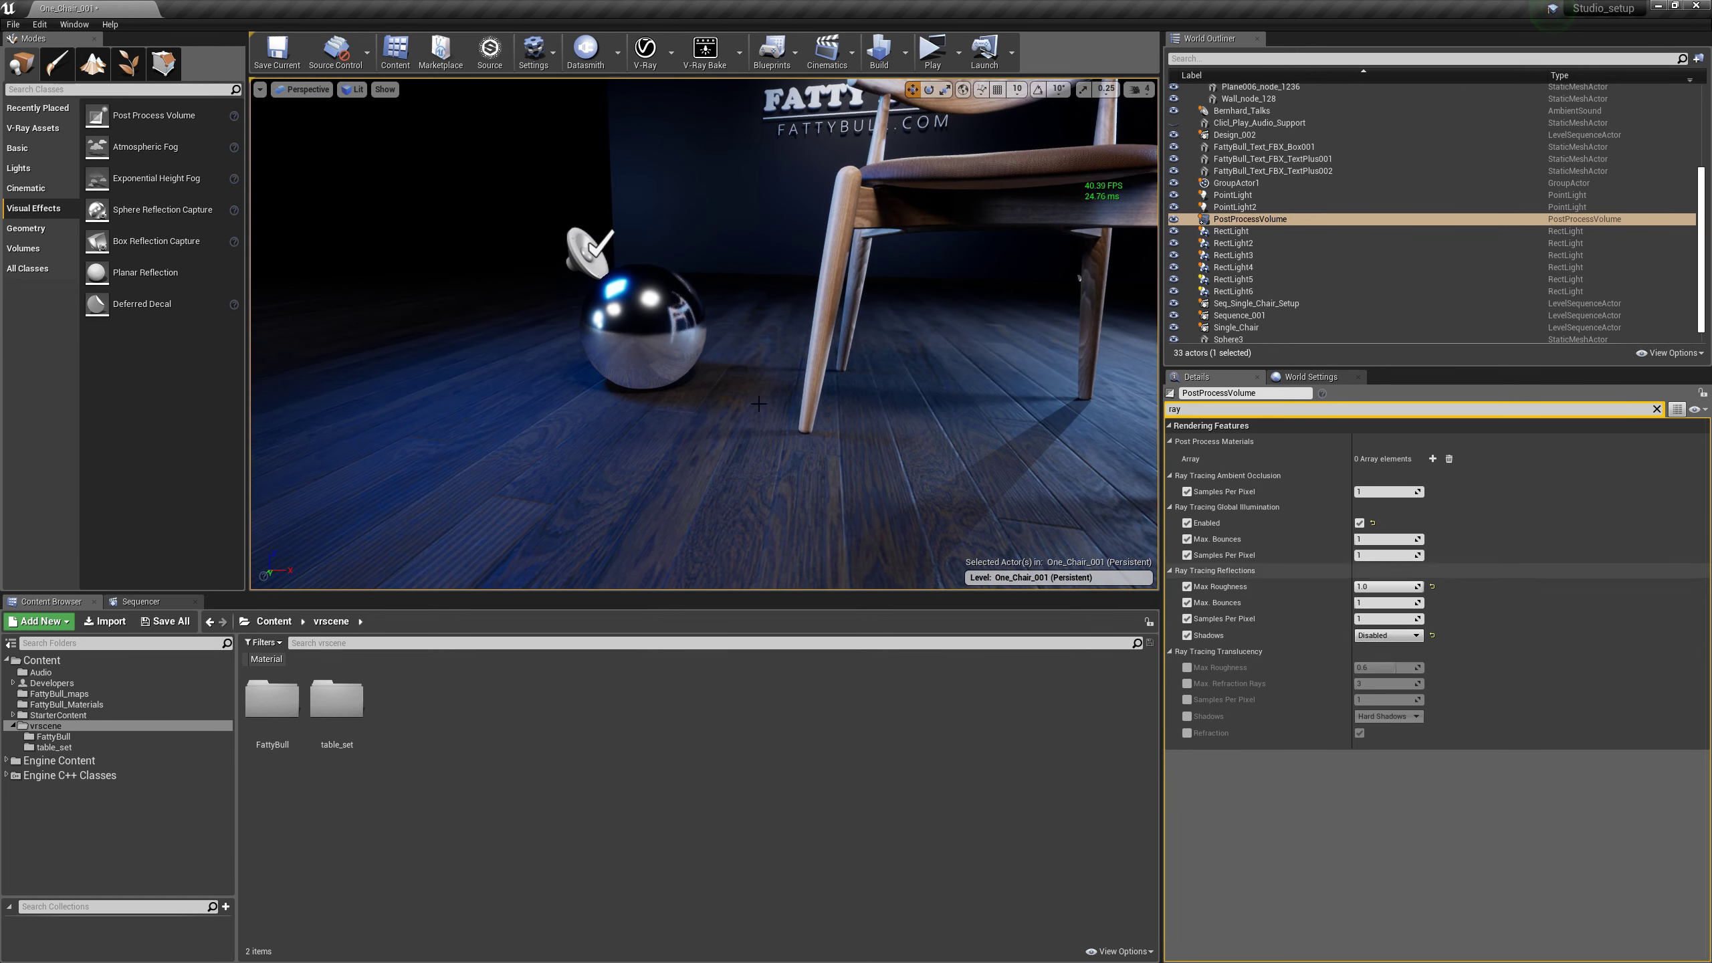
Set Shadows under Ray Tracing Reflections to Hard Shadows.
{"action": "mouse_move", "coordinate": [691, 396]}
{"action": "right_mouse_down"}
{"action": "mouse_move", "coordinate": [687, 378]}
{"action": "mouse_move", "coordinate": [689, 431]}
{"action": "mouse_move", "coordinate": [691, 410]}
{"action": "right_mouse_up"}
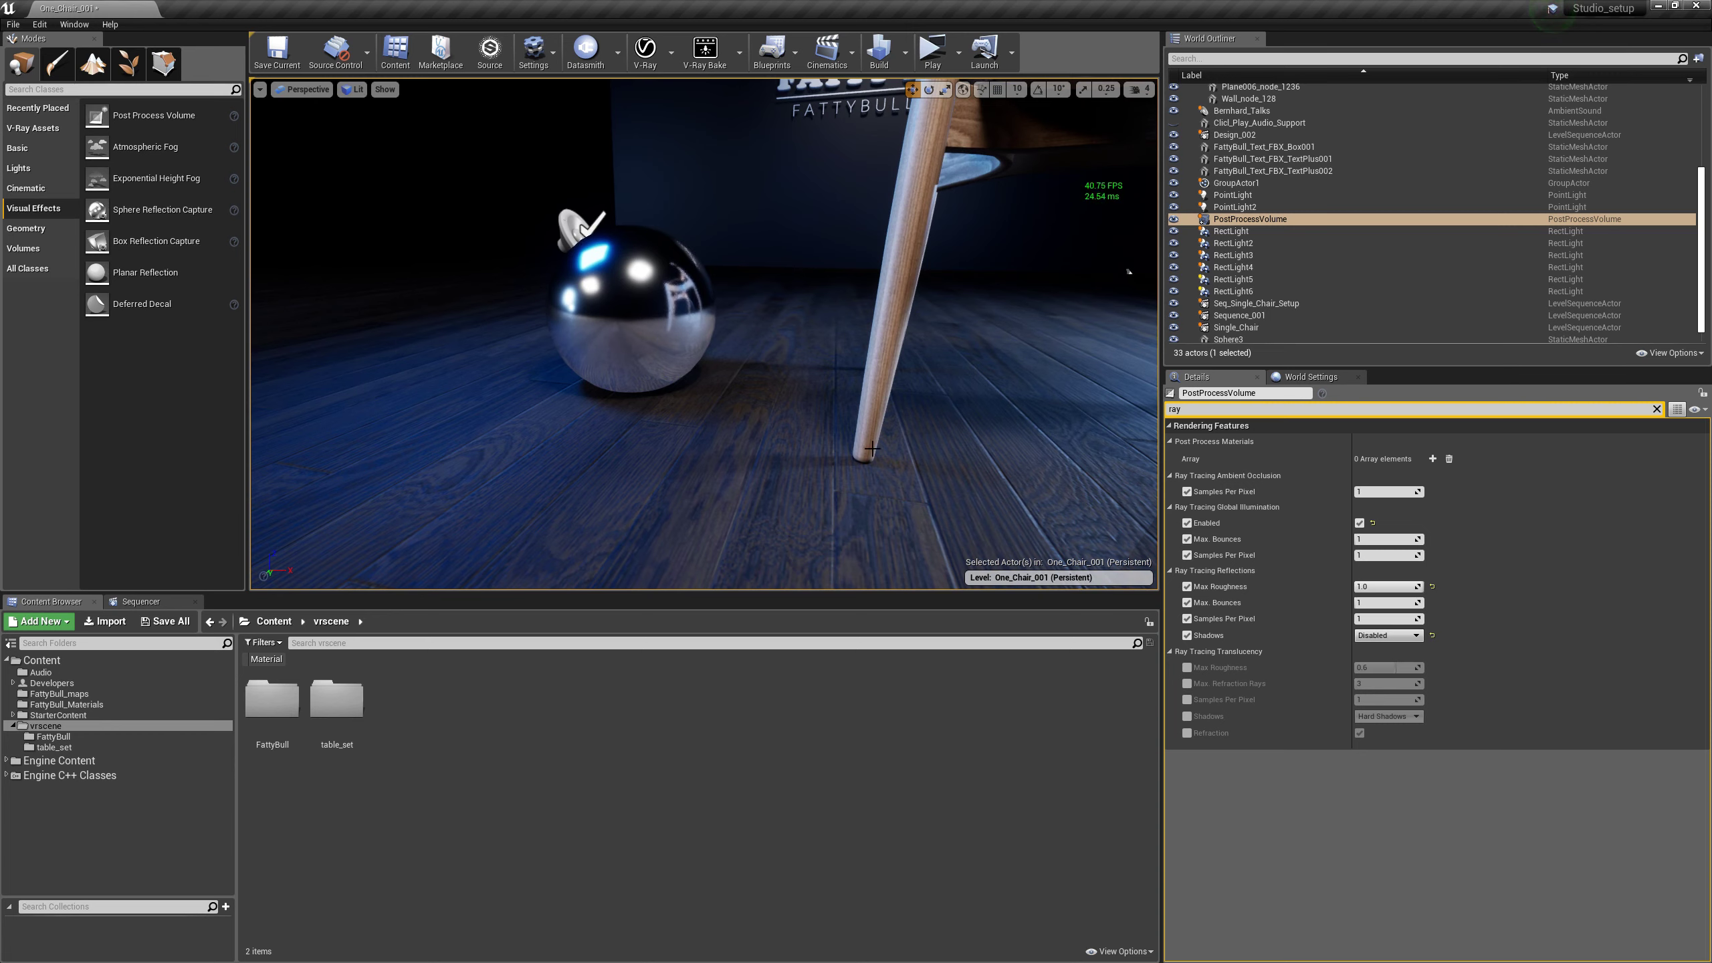
{"action": "left_click", "coordinate": [1384, 635]}
{"action": "left_click", "coordinate": [1375, 656]}
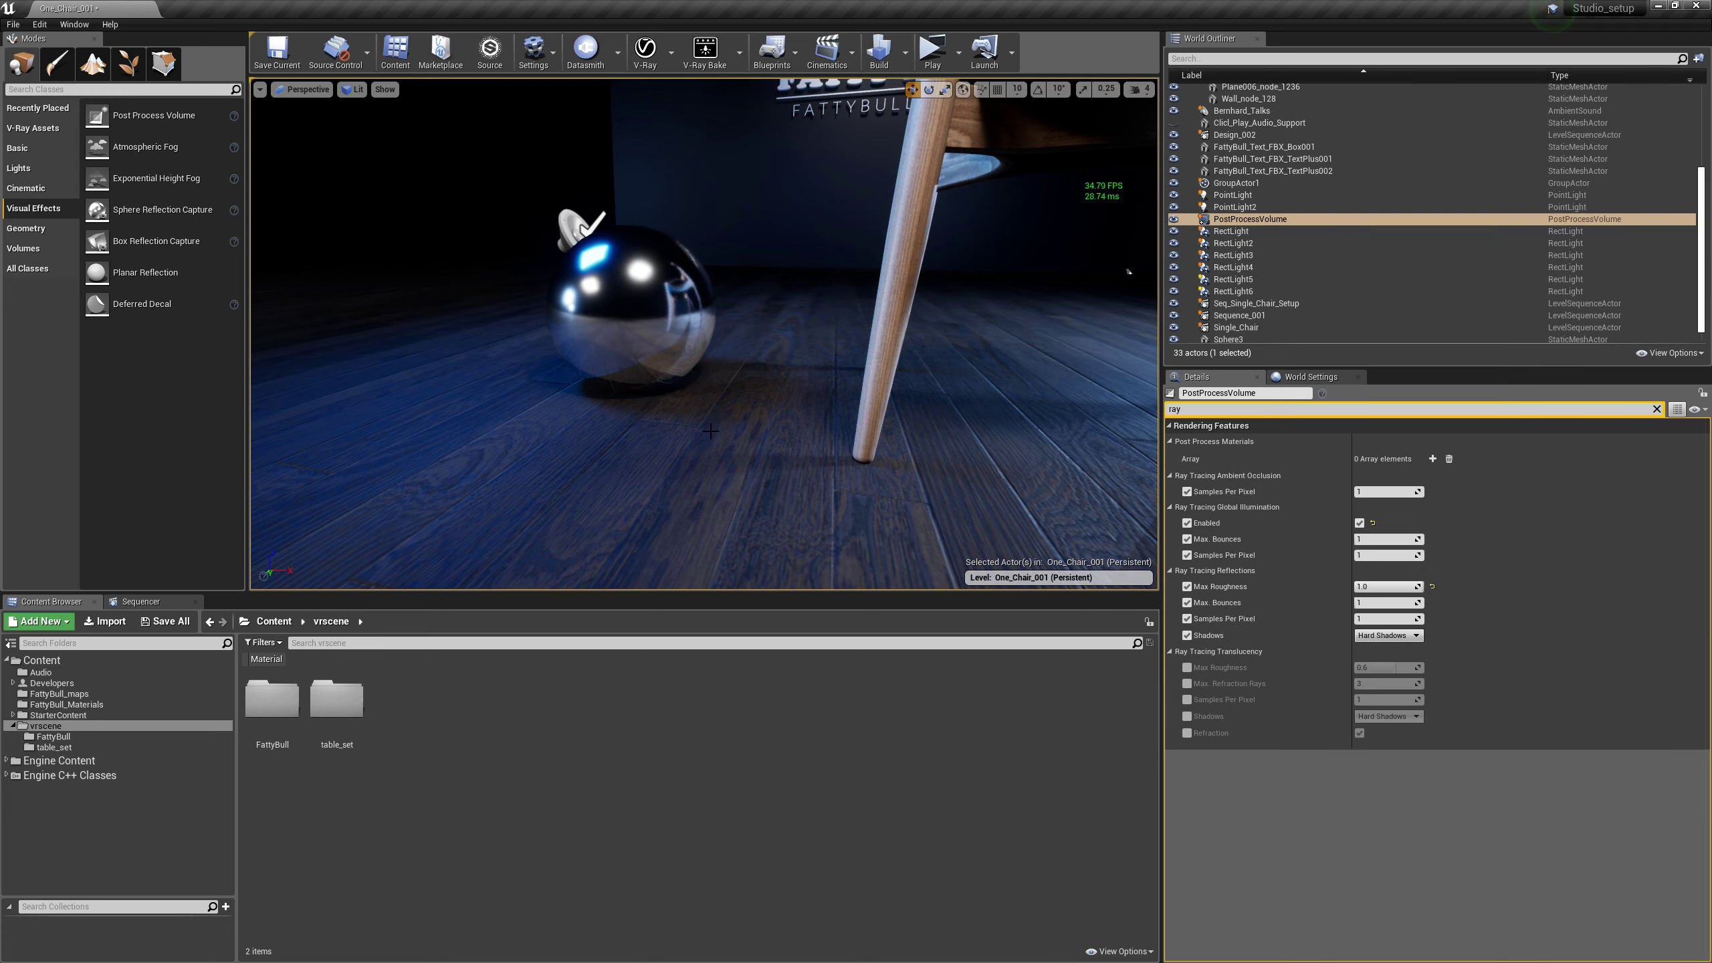
Set Shadows under Ray Tracing Reflections to Area Shadows and view the whole chair scene.
{"action": "mouse_move", "coordinate": [904, 404]}
{"action": "left_mouse_down"}
{"action": "mouse_move", "coordinate": [903, 344]}
{"action": "mouse_move", "coordinate": [901, 391]}
{"action": "left_mouse_up"}
{"action": "mouse_move", "coordinate": [789, 367]}
{"action": "right_mouse_down"}
{"action": "mouse_move", "coordinate": [791, 337]}
{"action": "mouse_move", "coordinate": [788, 399]}
{"action": "mouse_move", "coordinate": [789, 368]}
{"action": "mouse_move", "coordinate": [765, 356]}
{"action": "right_mouse_up"}
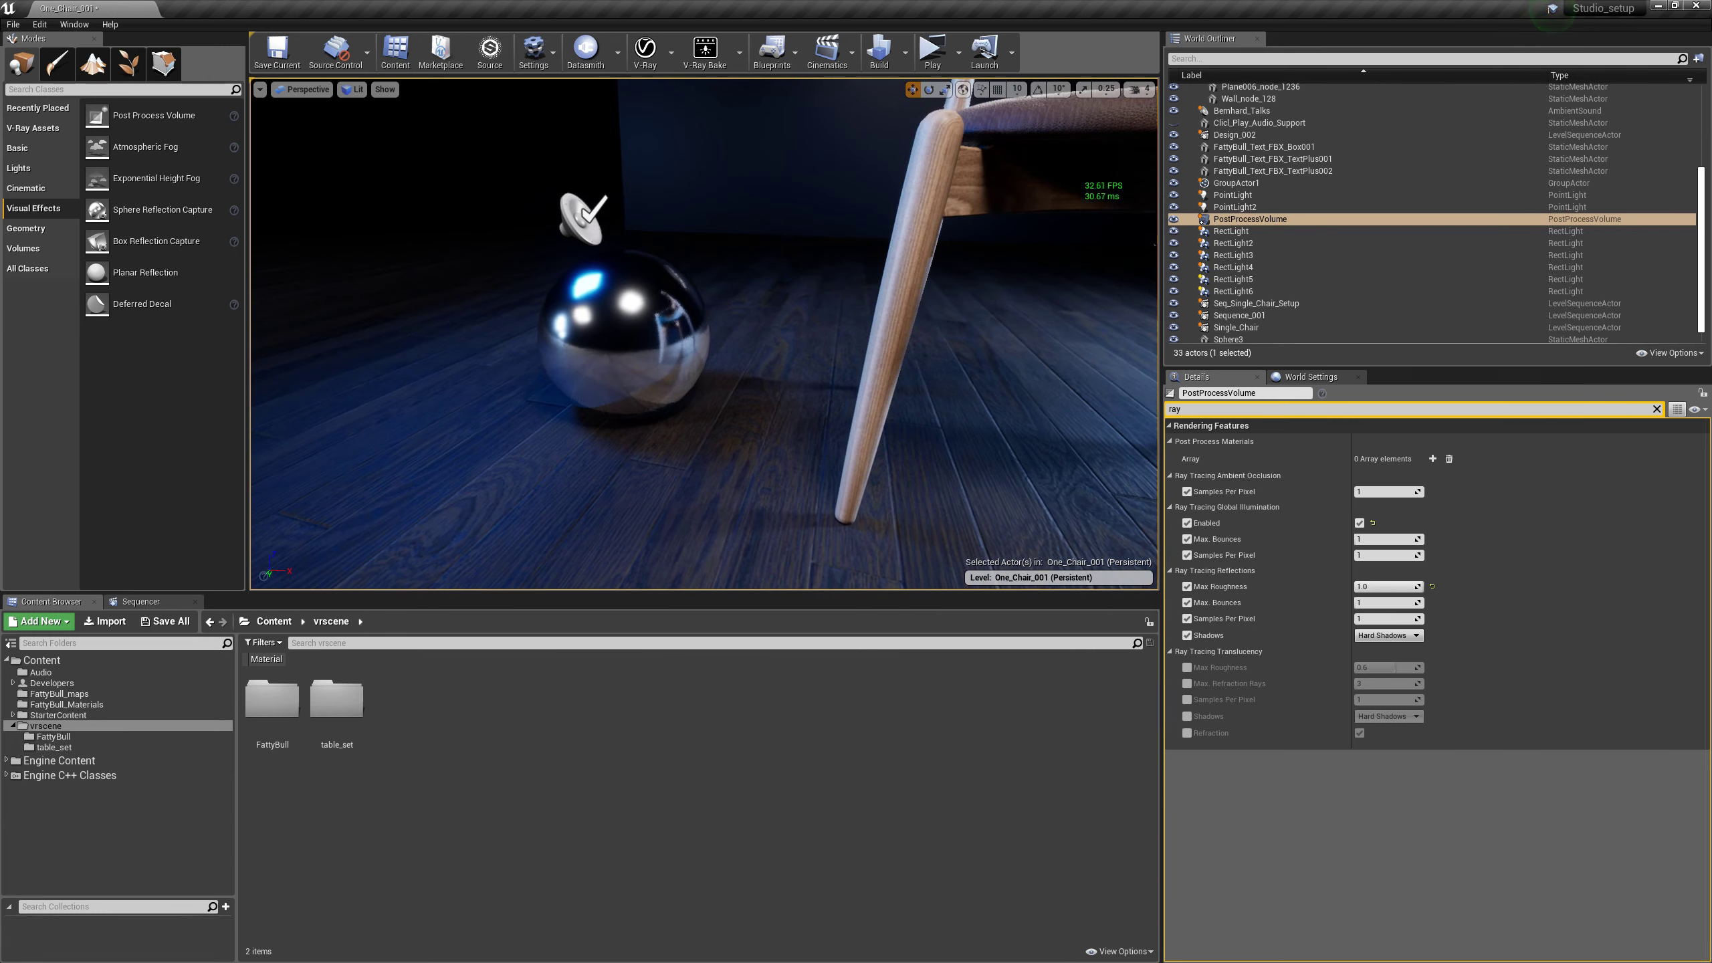
{"action": "left_click", "coordinate": [1383, 635]}
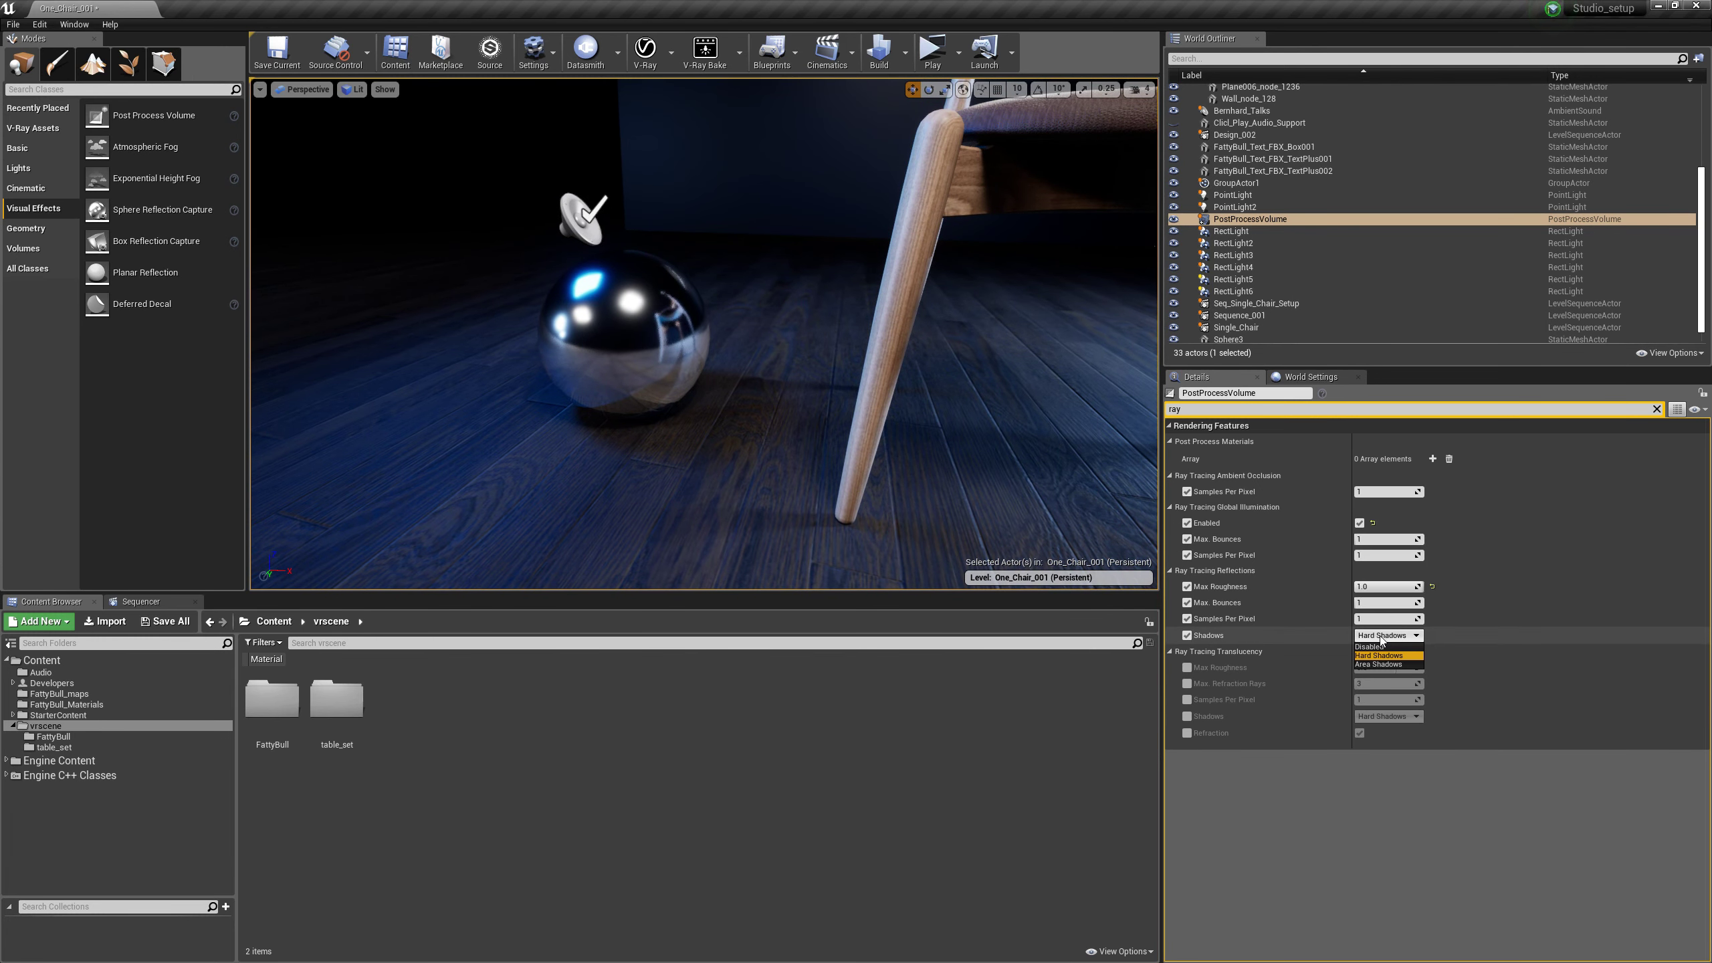
{"action": "left_click", "coordinate": [1374, 665]}
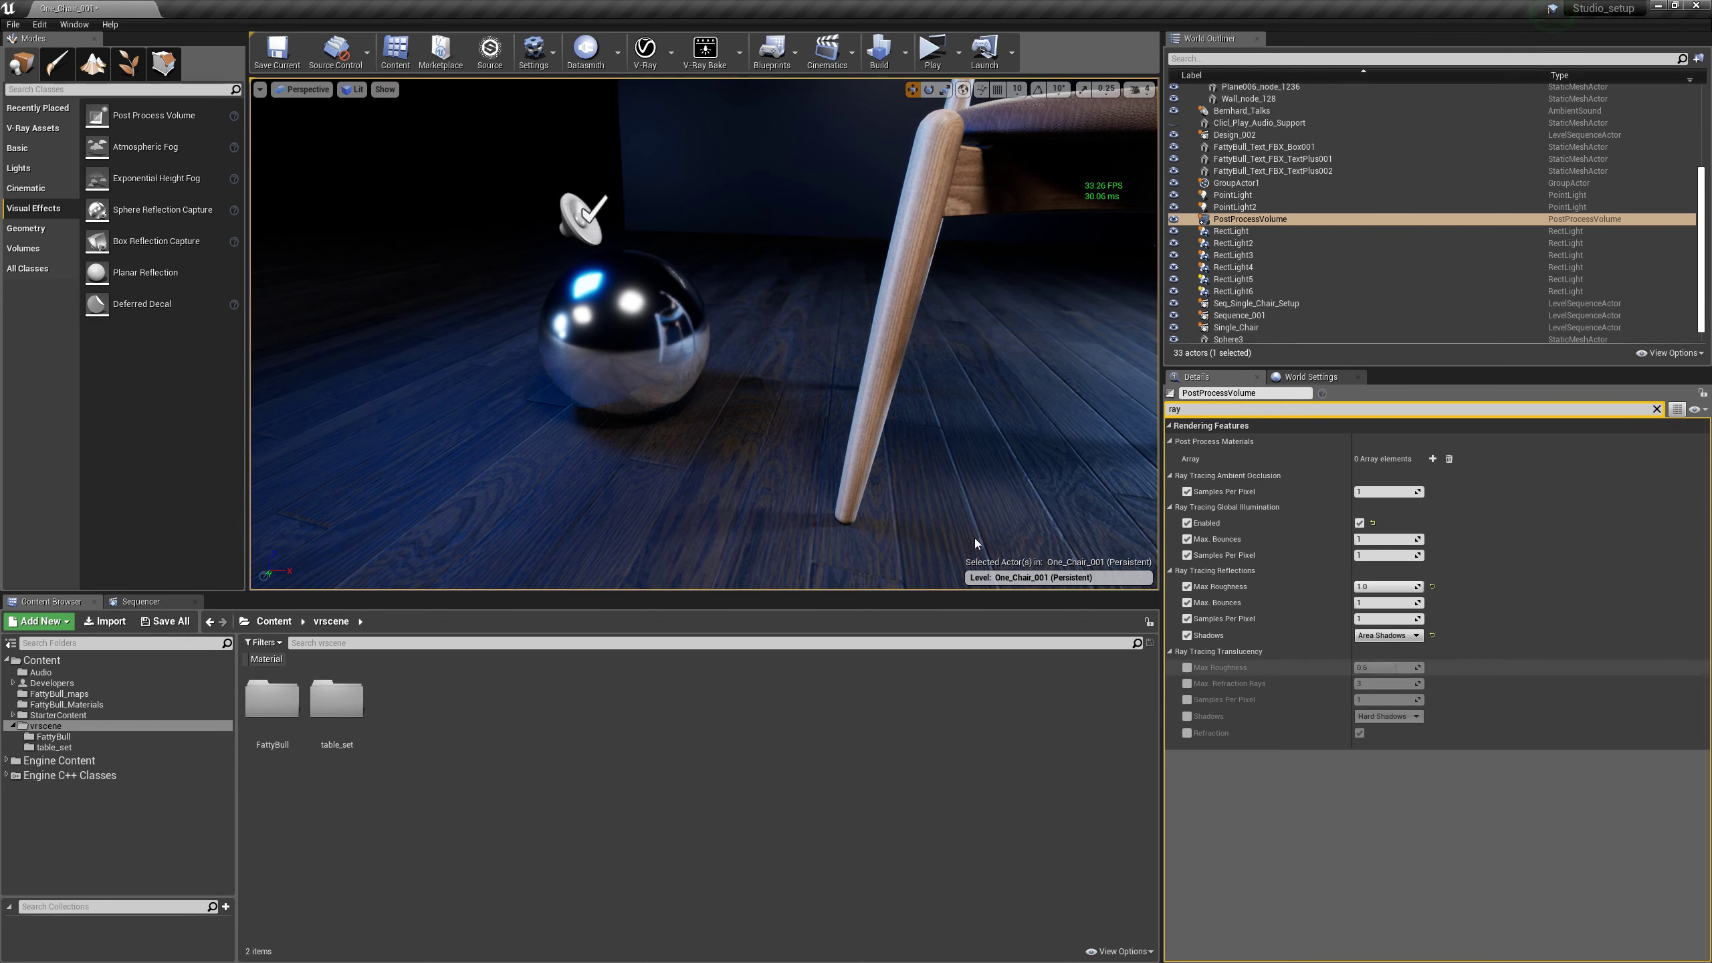
{"action": "scroll", "coordinate": [676, 429], "scroll_direction": "down", "scroll_amount": 10}
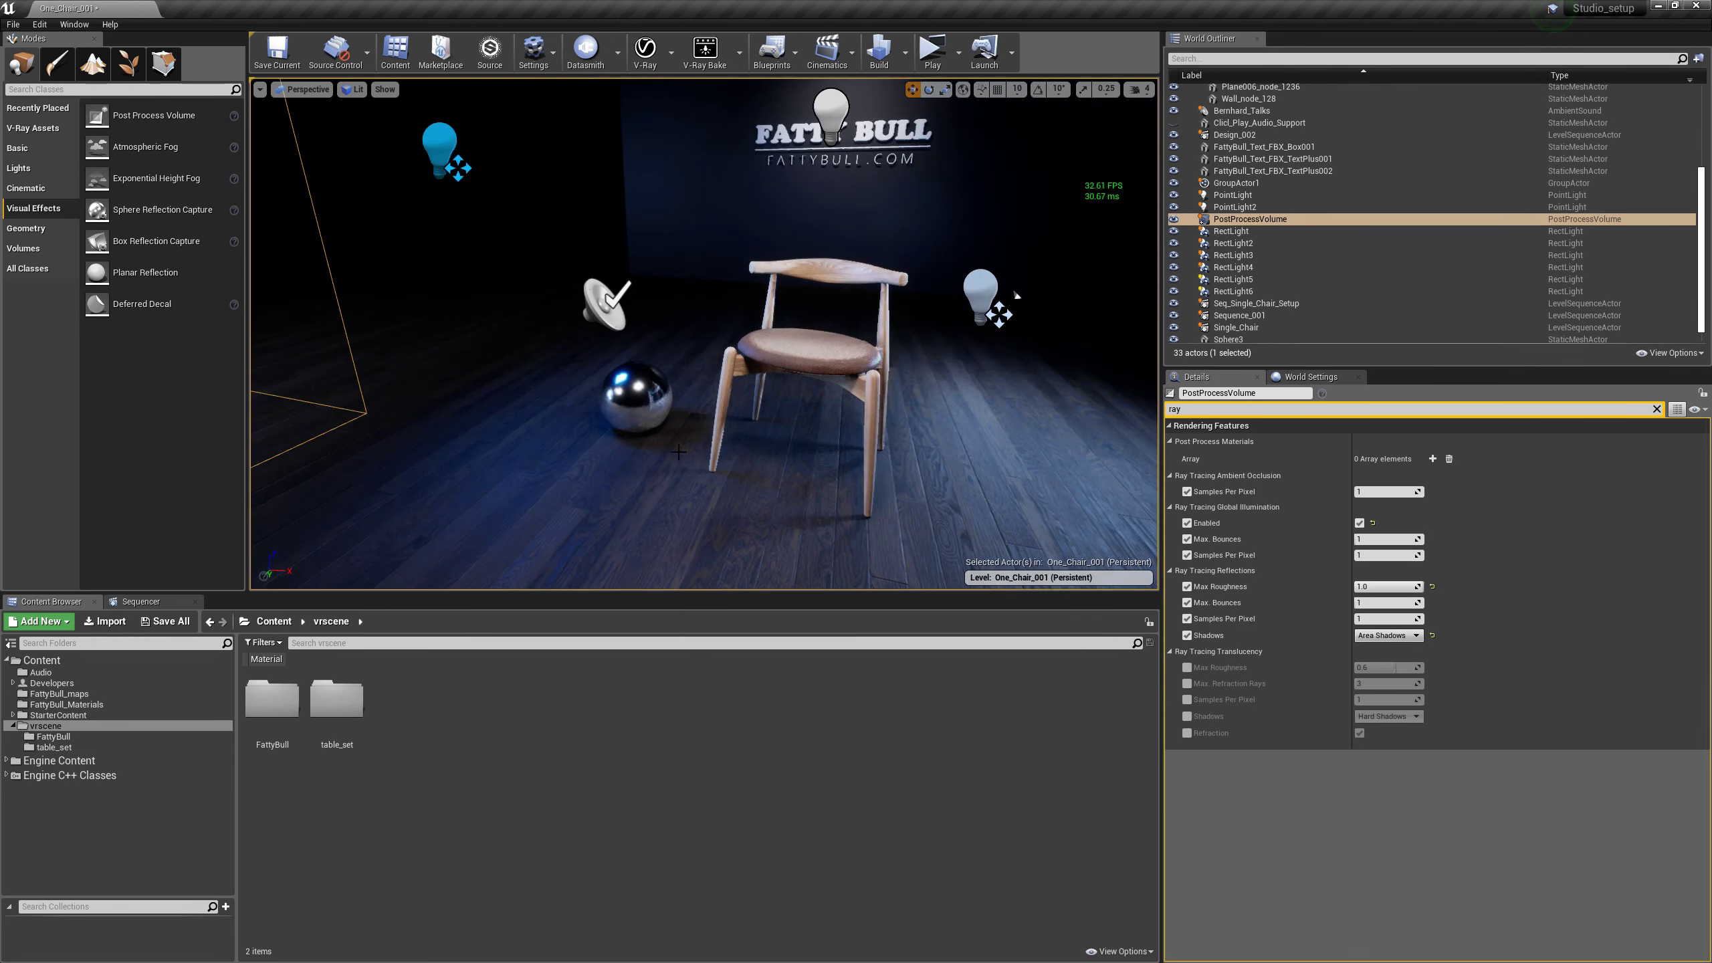
{"action": "mouse_move", "coordinate": [676, 430]}
{"action": "right_mouse_down"}
{"action": "mouse_move", "coordinate": [676, 451]}
{"action": "mouse_move", "coordinate": [685, 414]}
{"action": "right_mouse_up"}
Compare the Disabled and Area Shadows options under Ray Tracing Reflections in the chair scene, ending on Area Shadows.
{"action": "left_click", "coordinate": [1387, 635]}
{"action": "left_click", "coordinate": [1392, 647]}
{"action": "left_click", "coordinate": [1392, 638]}
{"action": "left_click", "coordinate": [1396, 667]}
{"action": "key", "text": "w"}
{"action": "right_click_drag", "start_coordinate": [705, 431], "coordinate": [709, 439]}
{"action": "key", "text": "s"}
{"action": "key", "text": "w"}
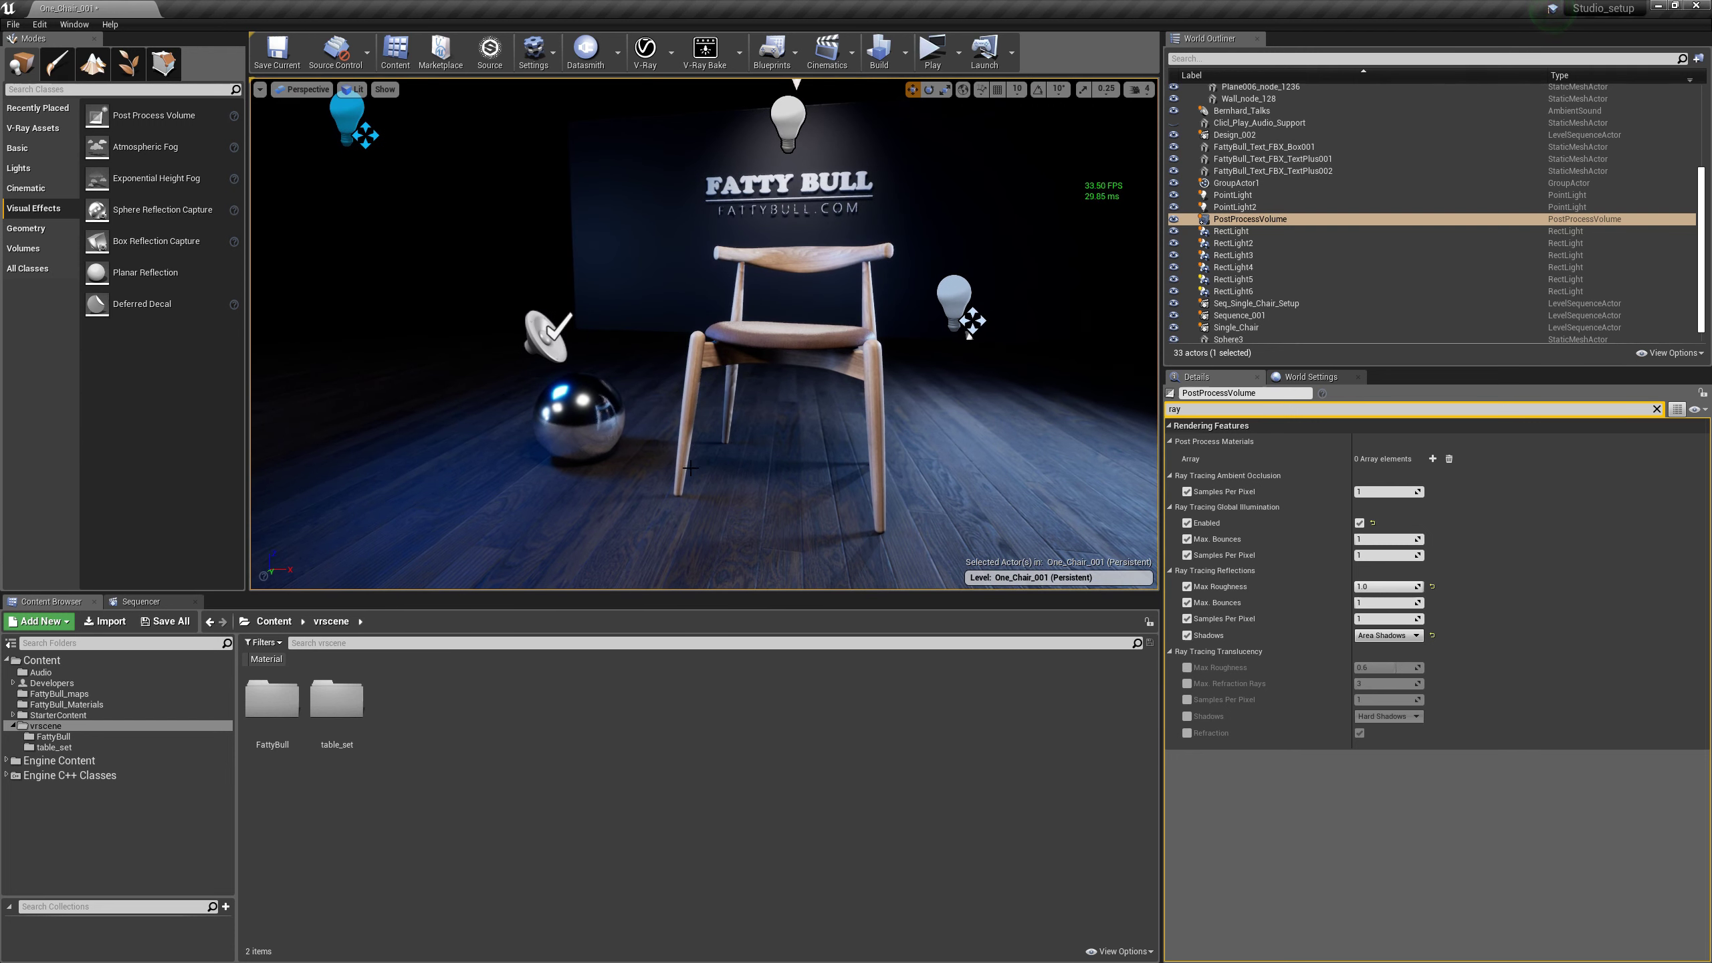
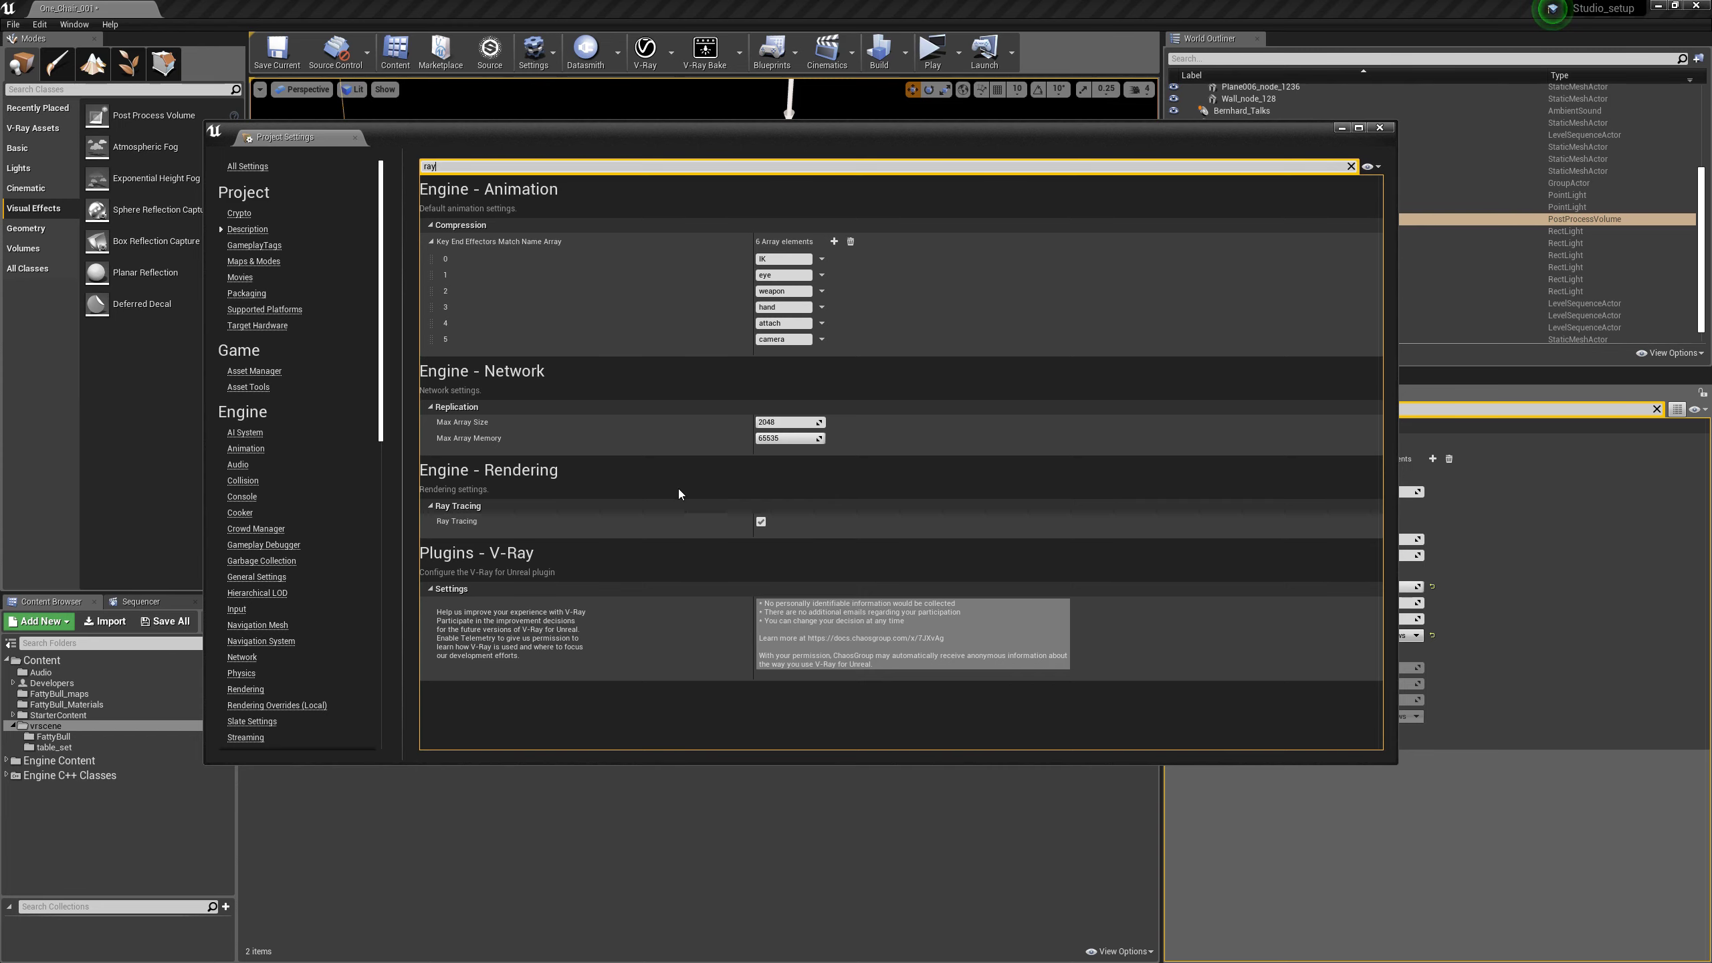
Close the Project Settings window and check the engine version and graphics RHI of the Studio_setup project.
{"action": "left_click", "coordinate": [1380, 129]}
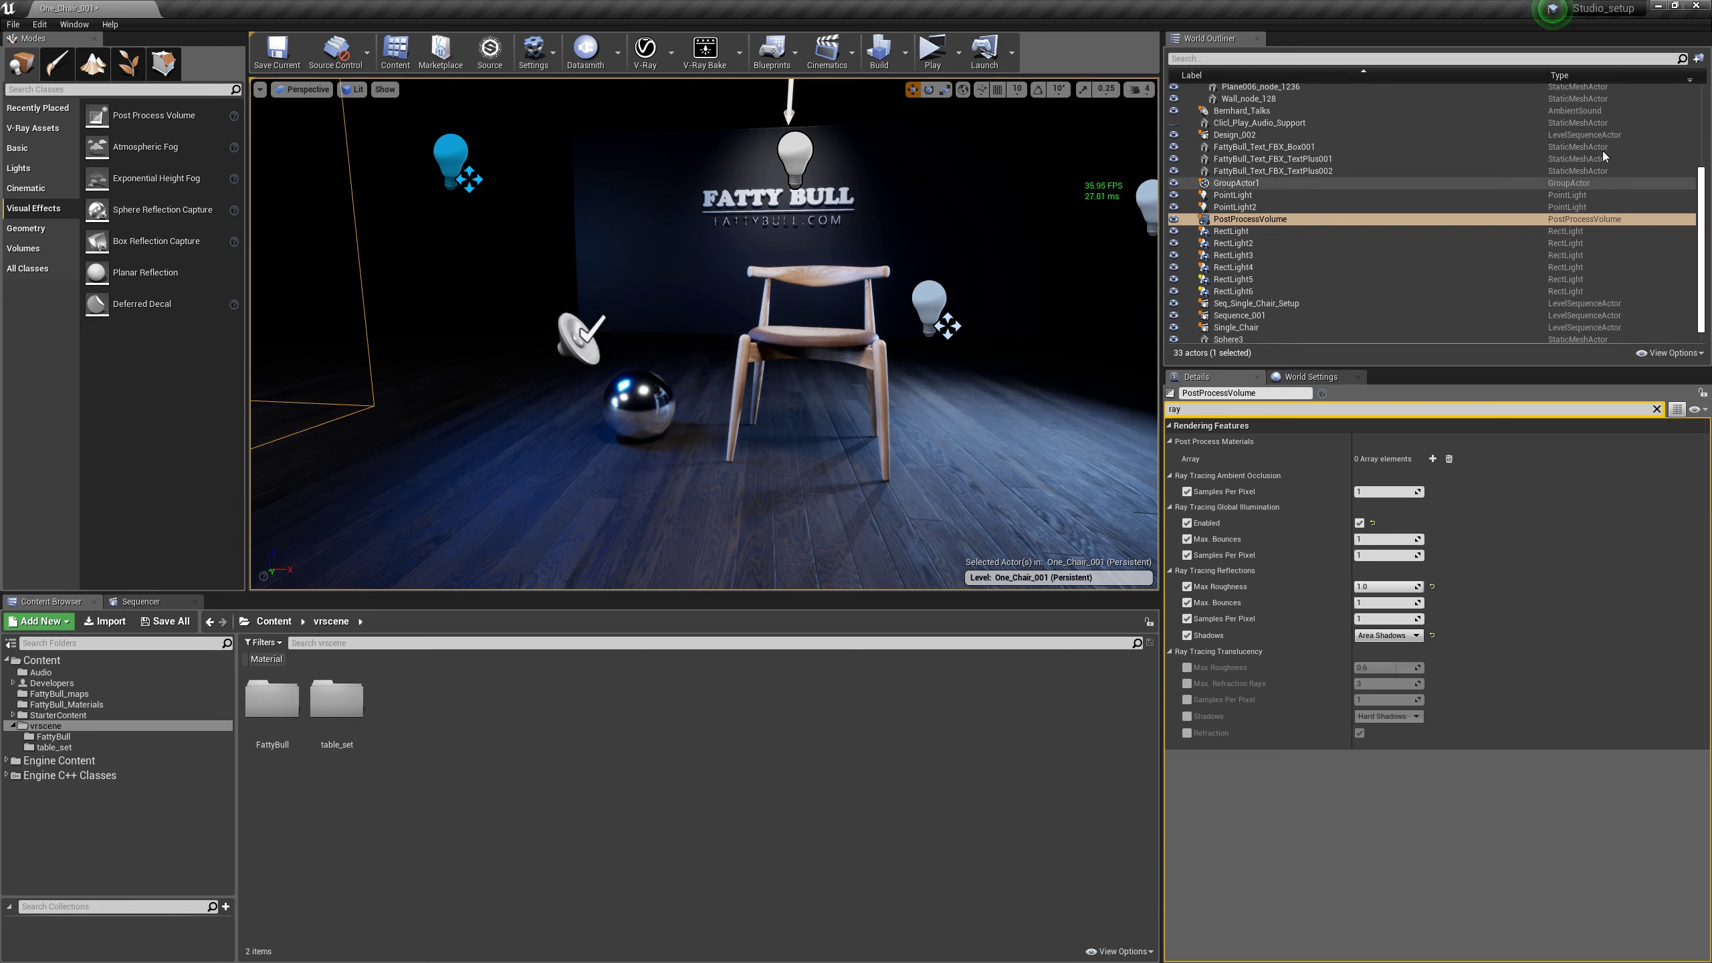
{"action": "mouse_move", "coordinate": [1606, 10]}
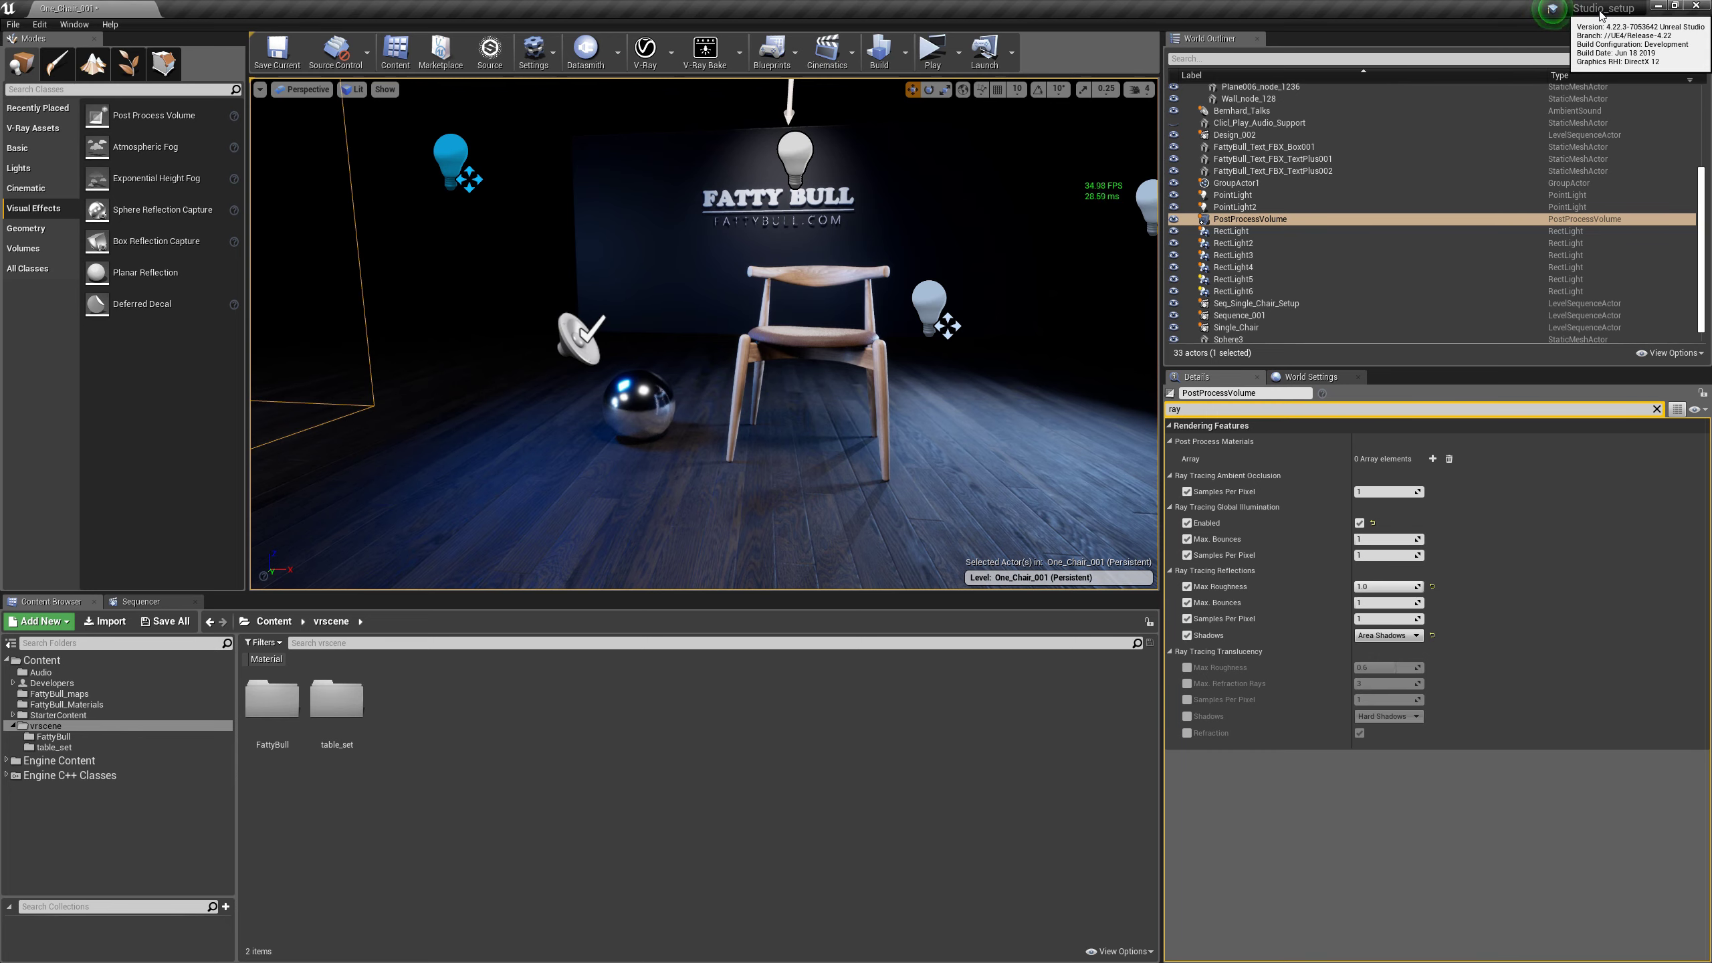
Turn on Game View to hide the light and actor icons, and inspect the chair and sphere from several distances.
{"action": "middle_click_drag", "start_coordinate": [825, 334], "coordinate": [887, 289]}
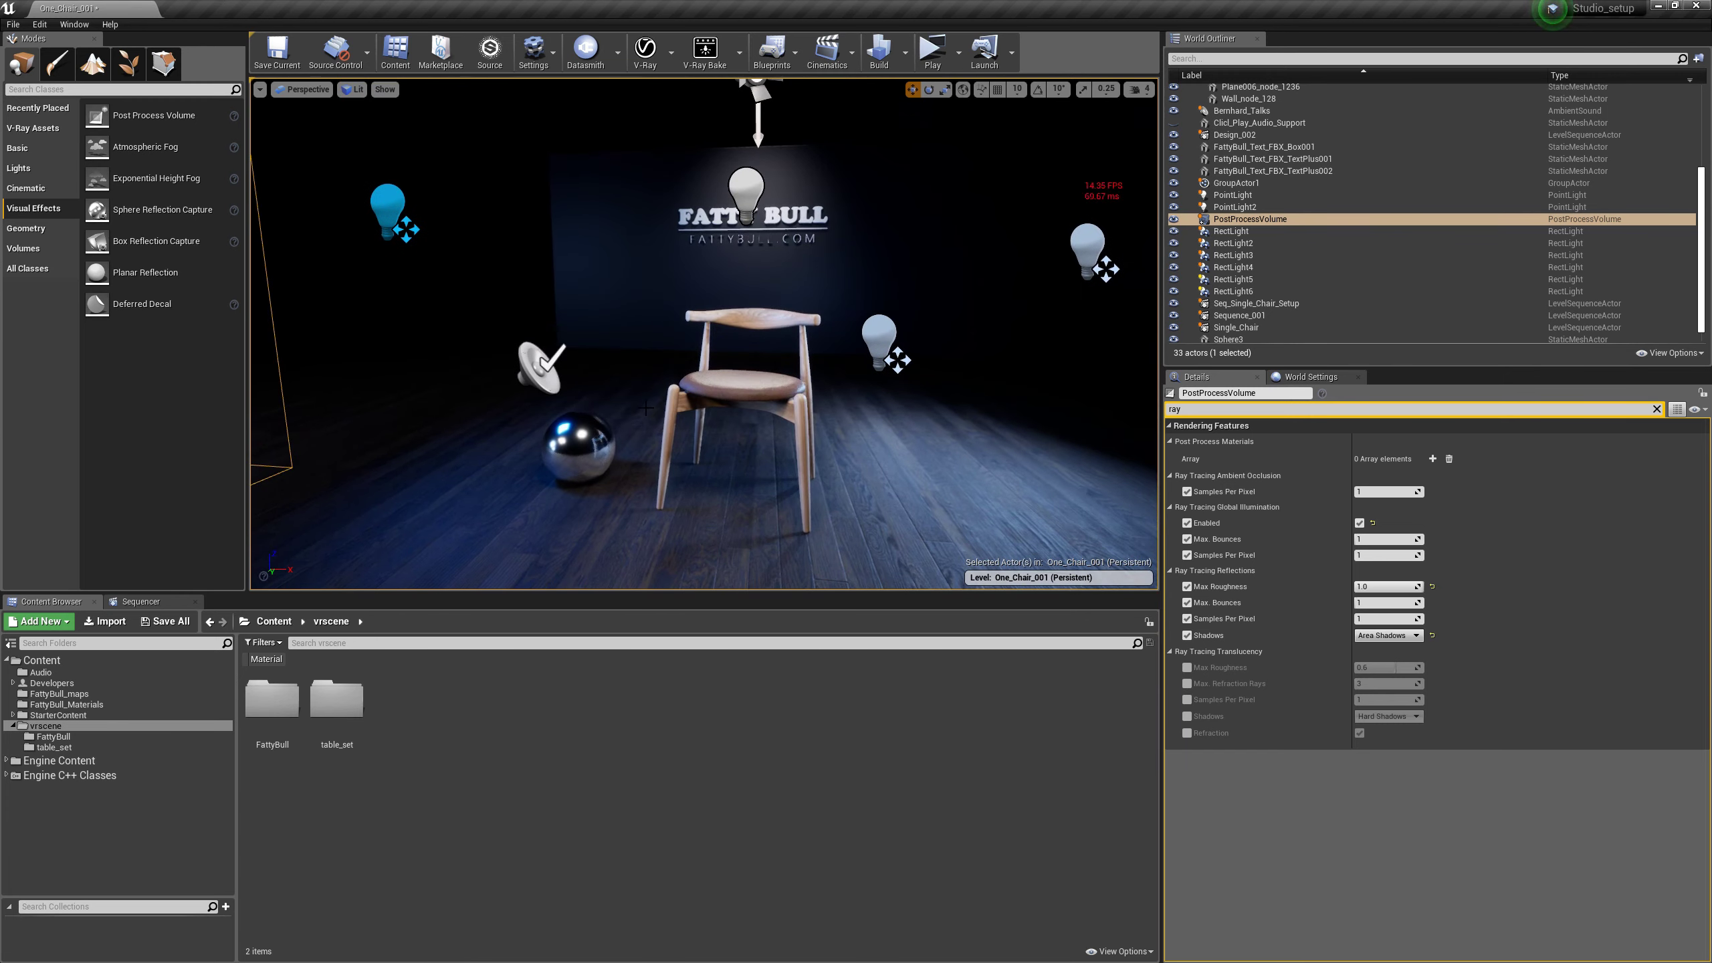
{"action": "key", "text": "g"}
{"action": "right_click_drag", "start_coordinate": [897, 342], "coordinate": [934, 341]}
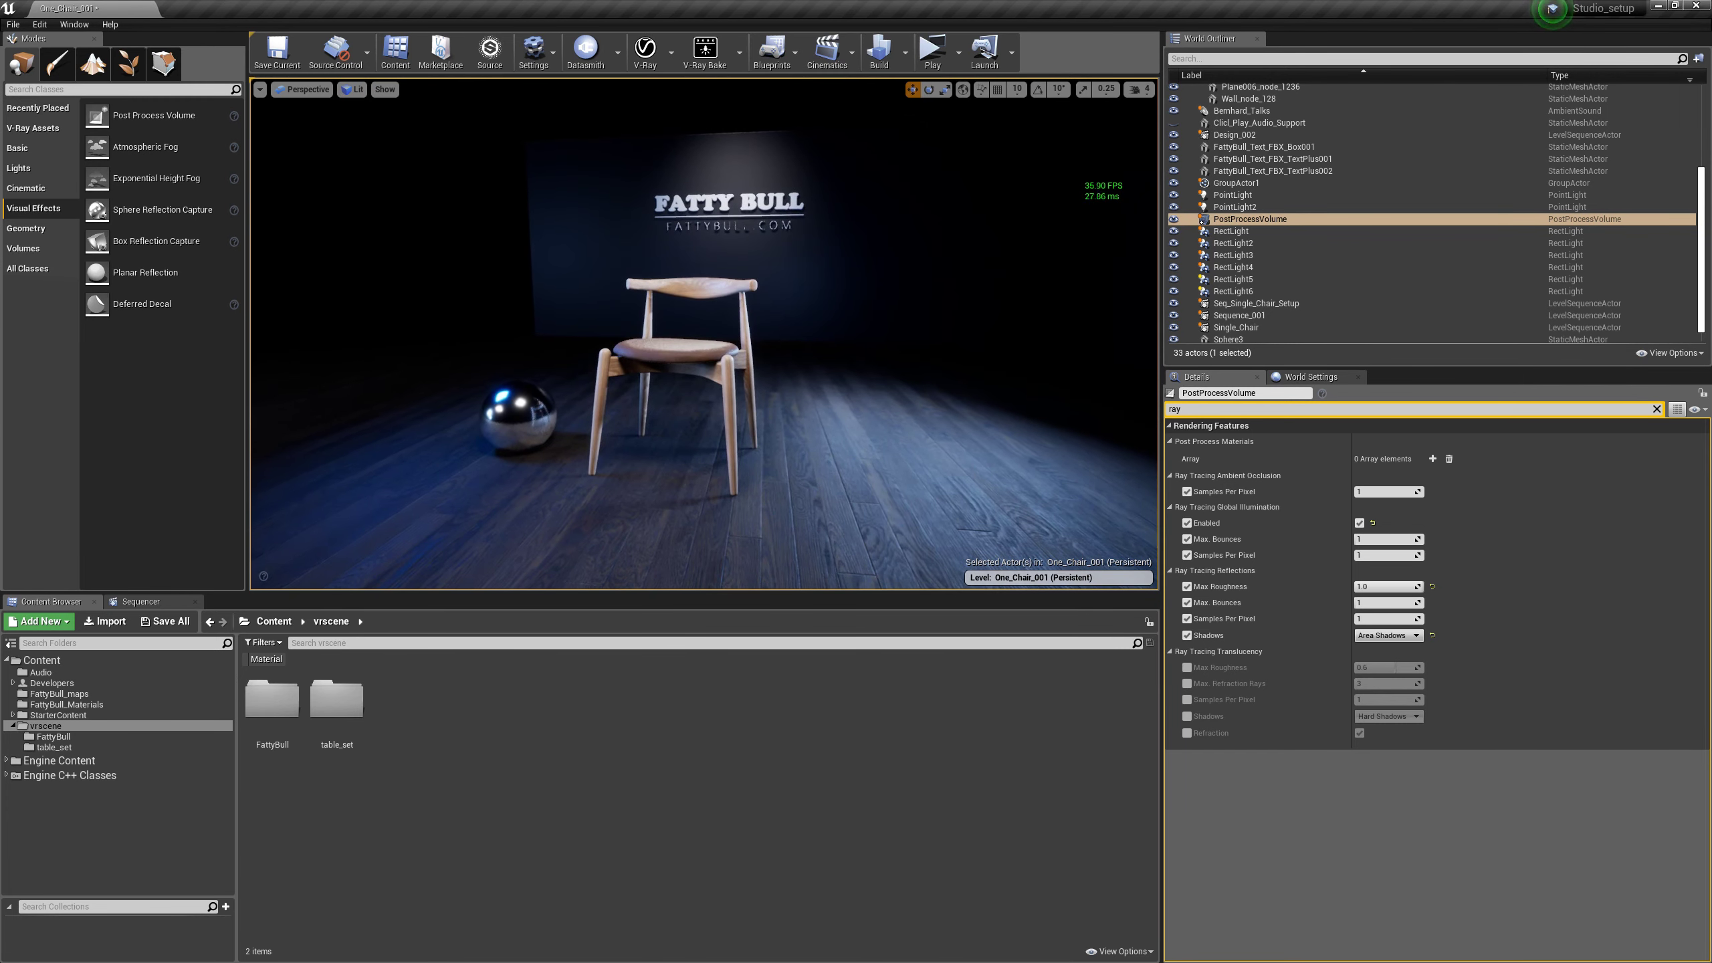
{"action": "left_click_drag", "start_coordinate": [934, 341], "coordinate": [907, 269]}
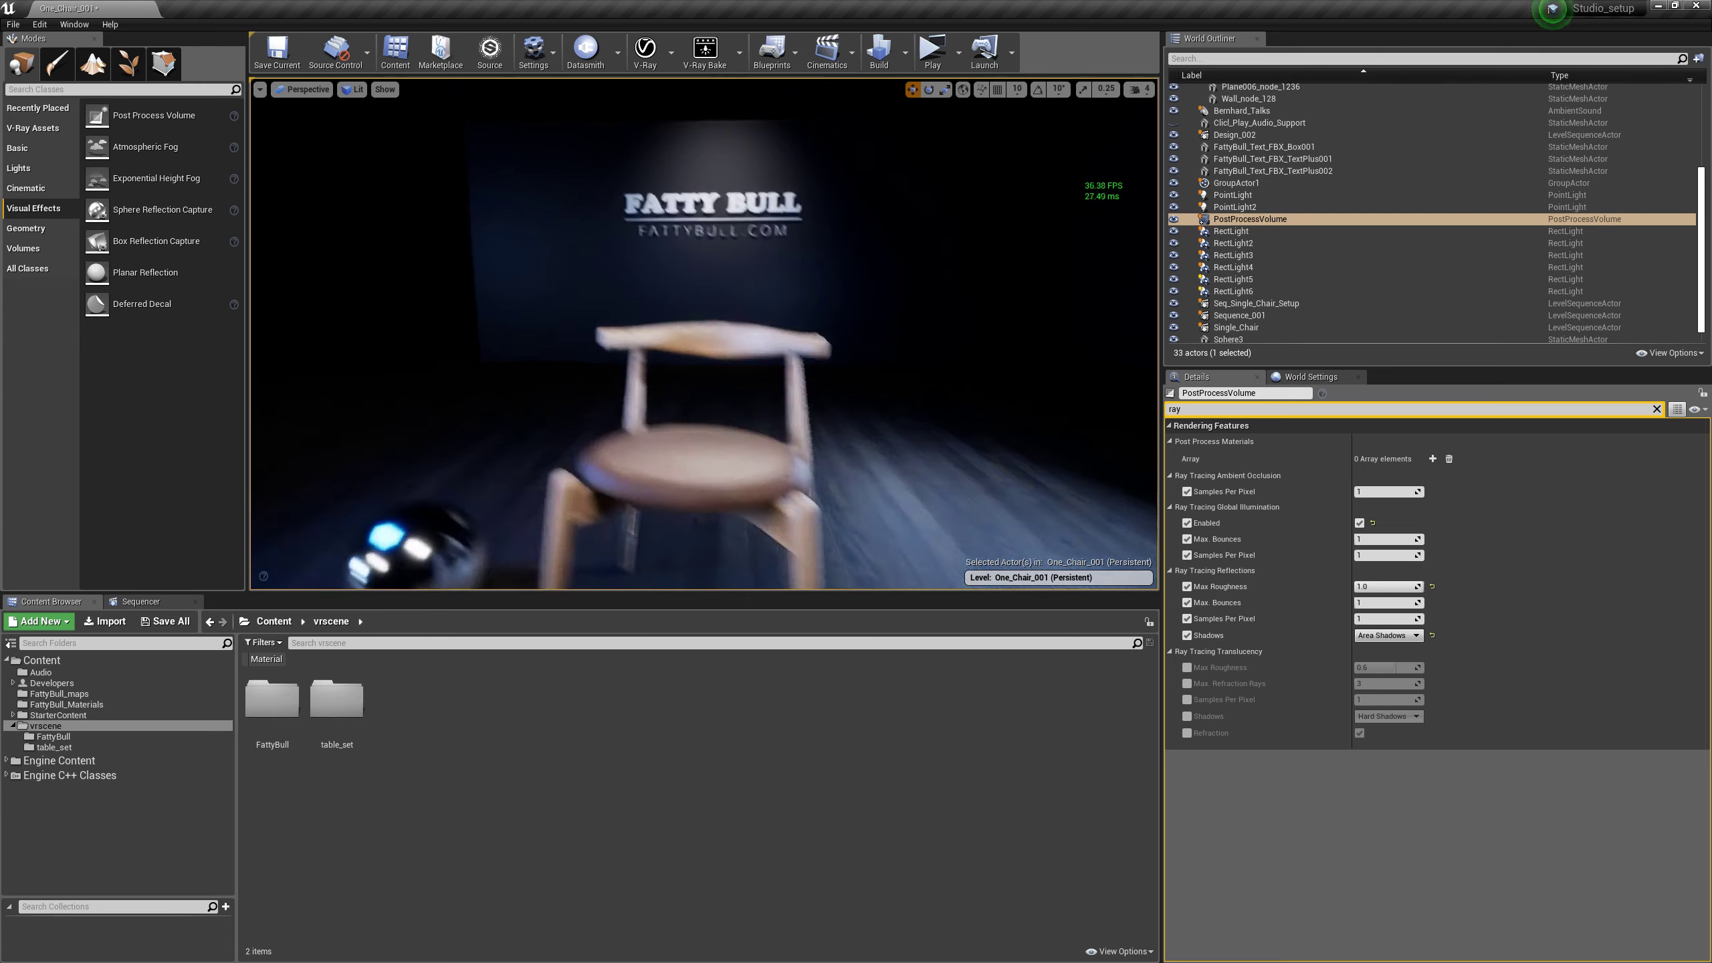
{"action": "mouse_move", "coordinate": [907, 269]}
{"action": "right_mouse_down"}
{"action": "mouse_move", "coordinate": [900, 350]}
{"action": "mouse_move", "coordinate": [899, 279]}
{"action": "right_mouse_up"}
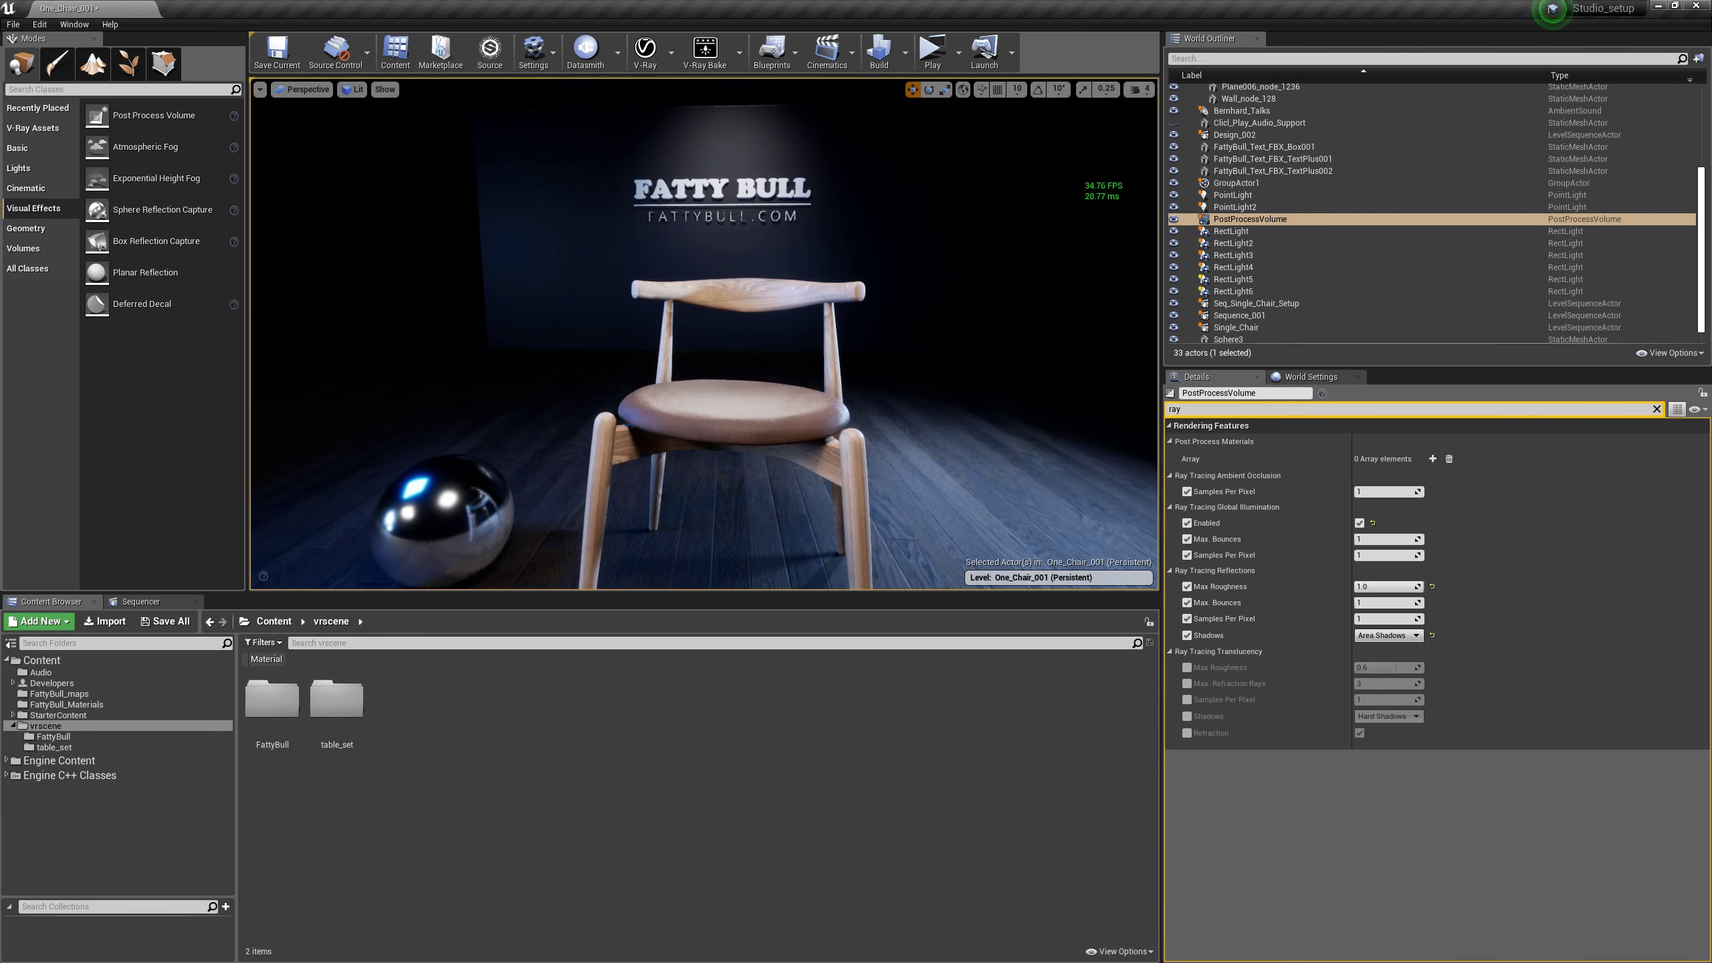
{"action": "left_click_drag", "start_coordinate": [899, 279], "coordinate": [900, 324]}
{"action": "mouse_move", "coordinate": [900, 324]}
{"action": "right_mouse_down"}
{"action": "mouse_move", "coordinate": [900, 378]}
{"action": "mouse_move", "coordinate": [898, 353]}
{"action": "right_mouse_up"}
{"action": "left_click_drag", "start_coordinate": [898, 354], "coordinate": [898, 428]}
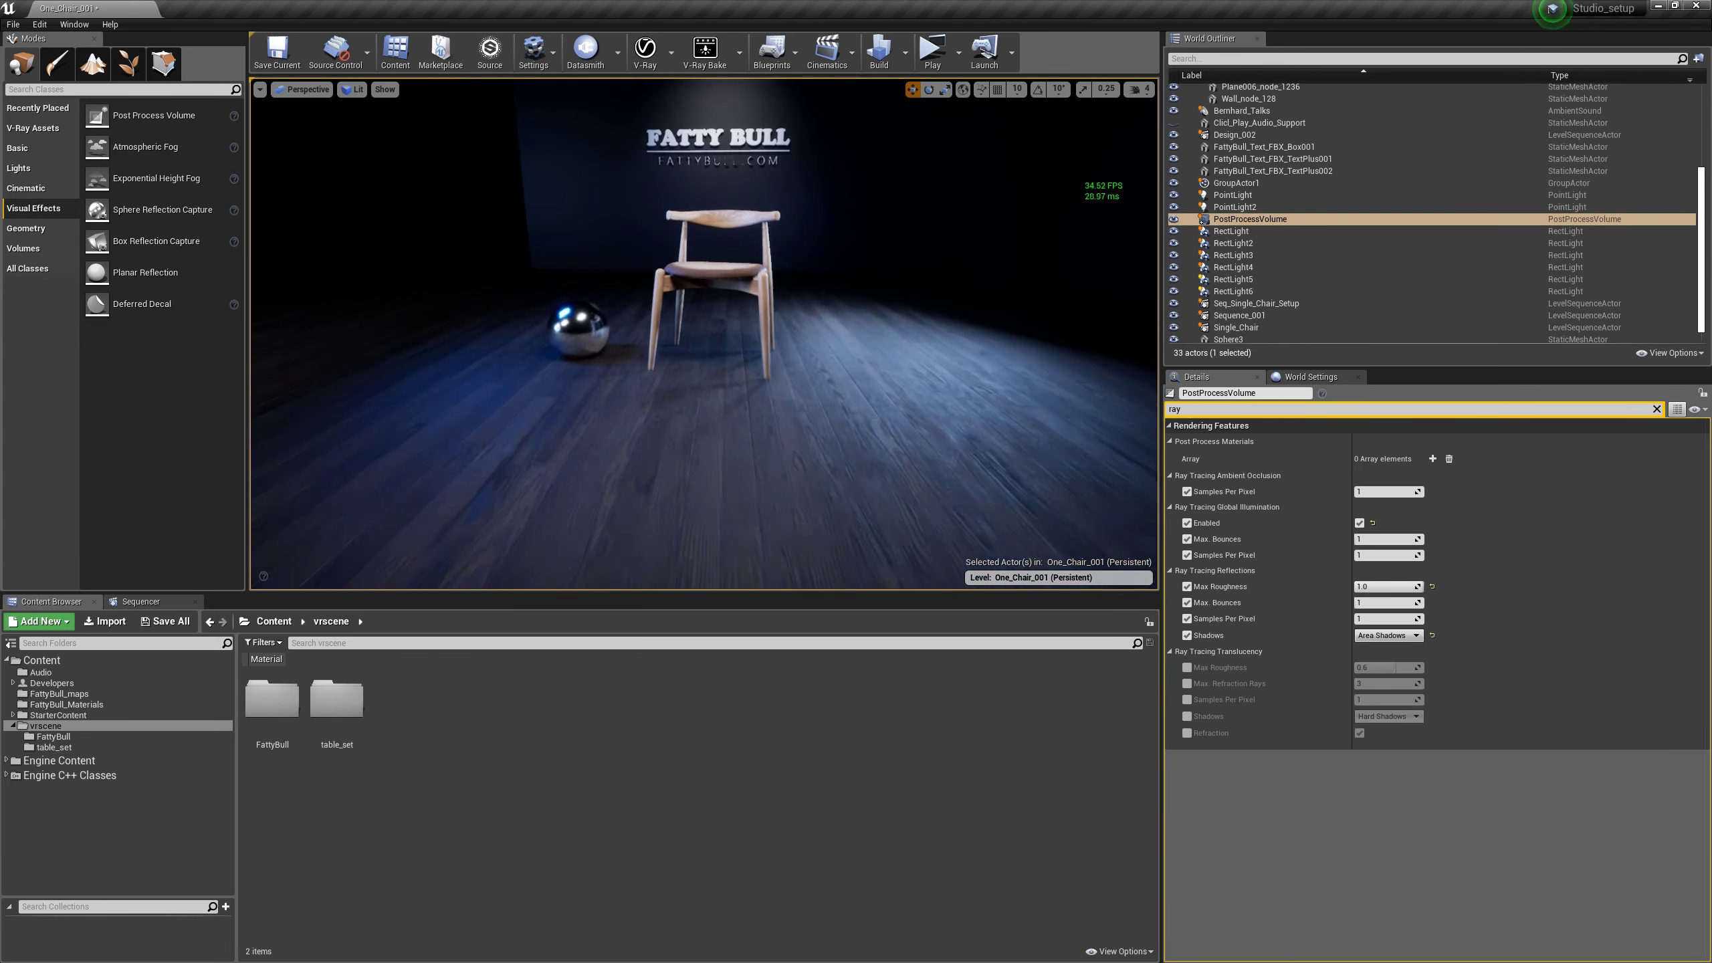
{"action": "key", "text": "w"}
{"action": "right_click_drag", "start_coordinate": [921, 342], "coordinate": [905, 345]}
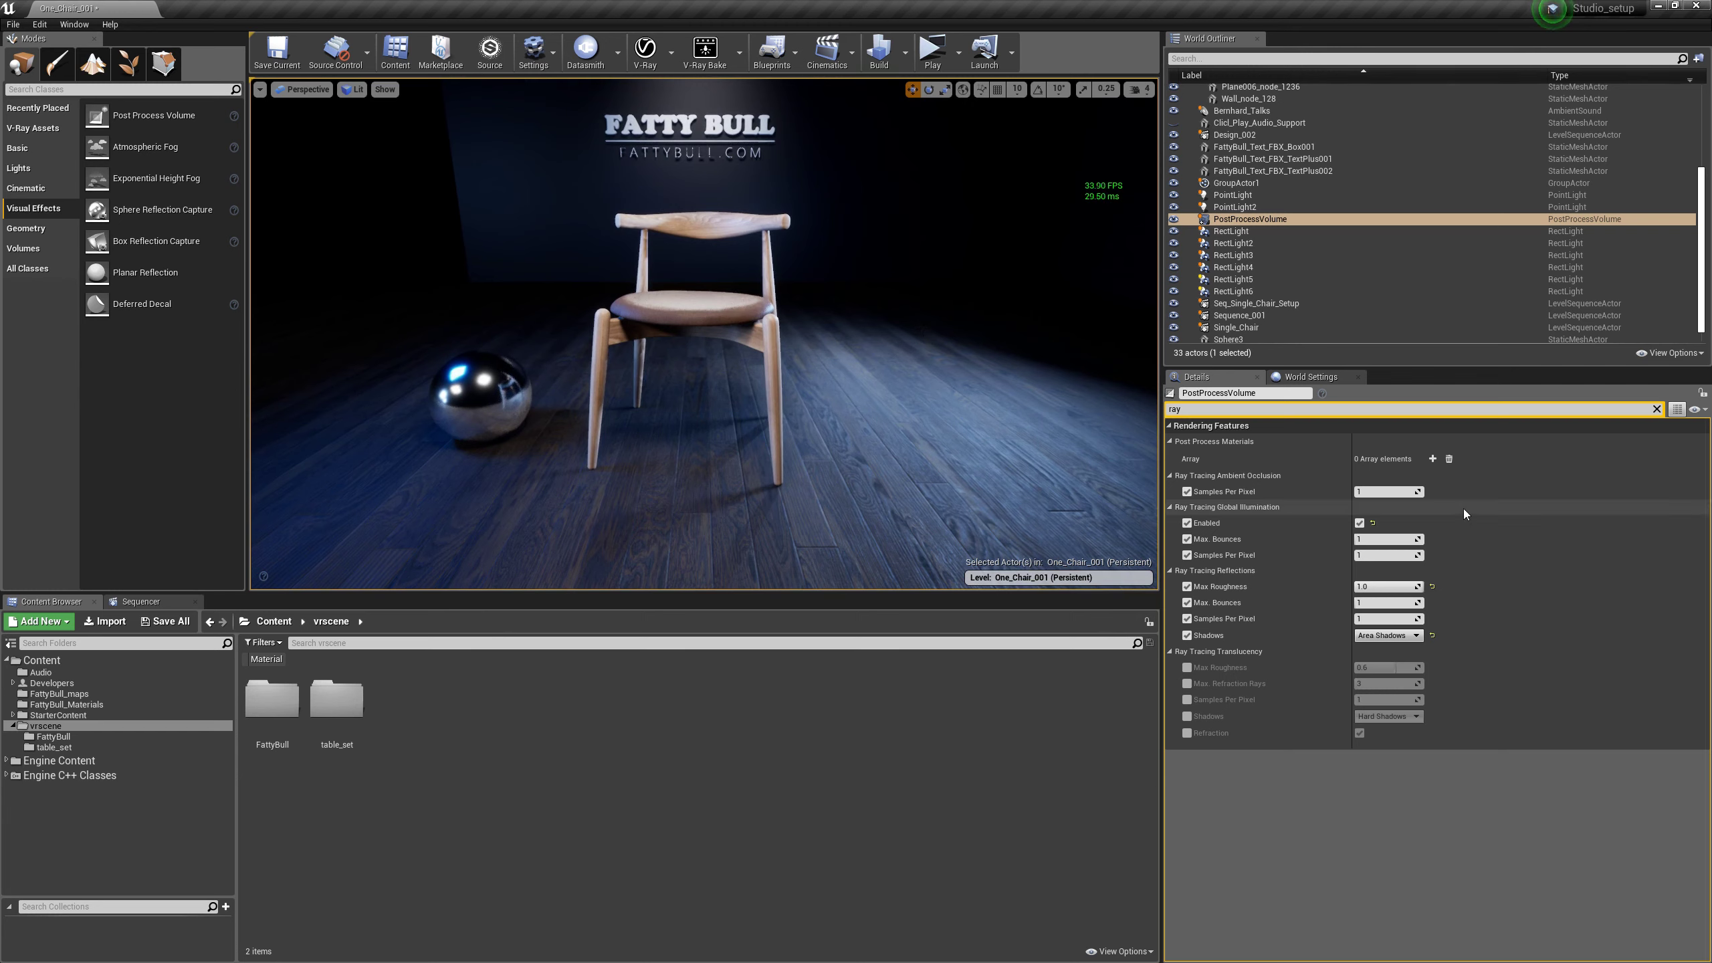
Clear the PostProcessVolume's property filter, collapse Depth of Field and leave the Bloom settings expanded.
{"action": "left_click", "coordinate": [1656, 410]}
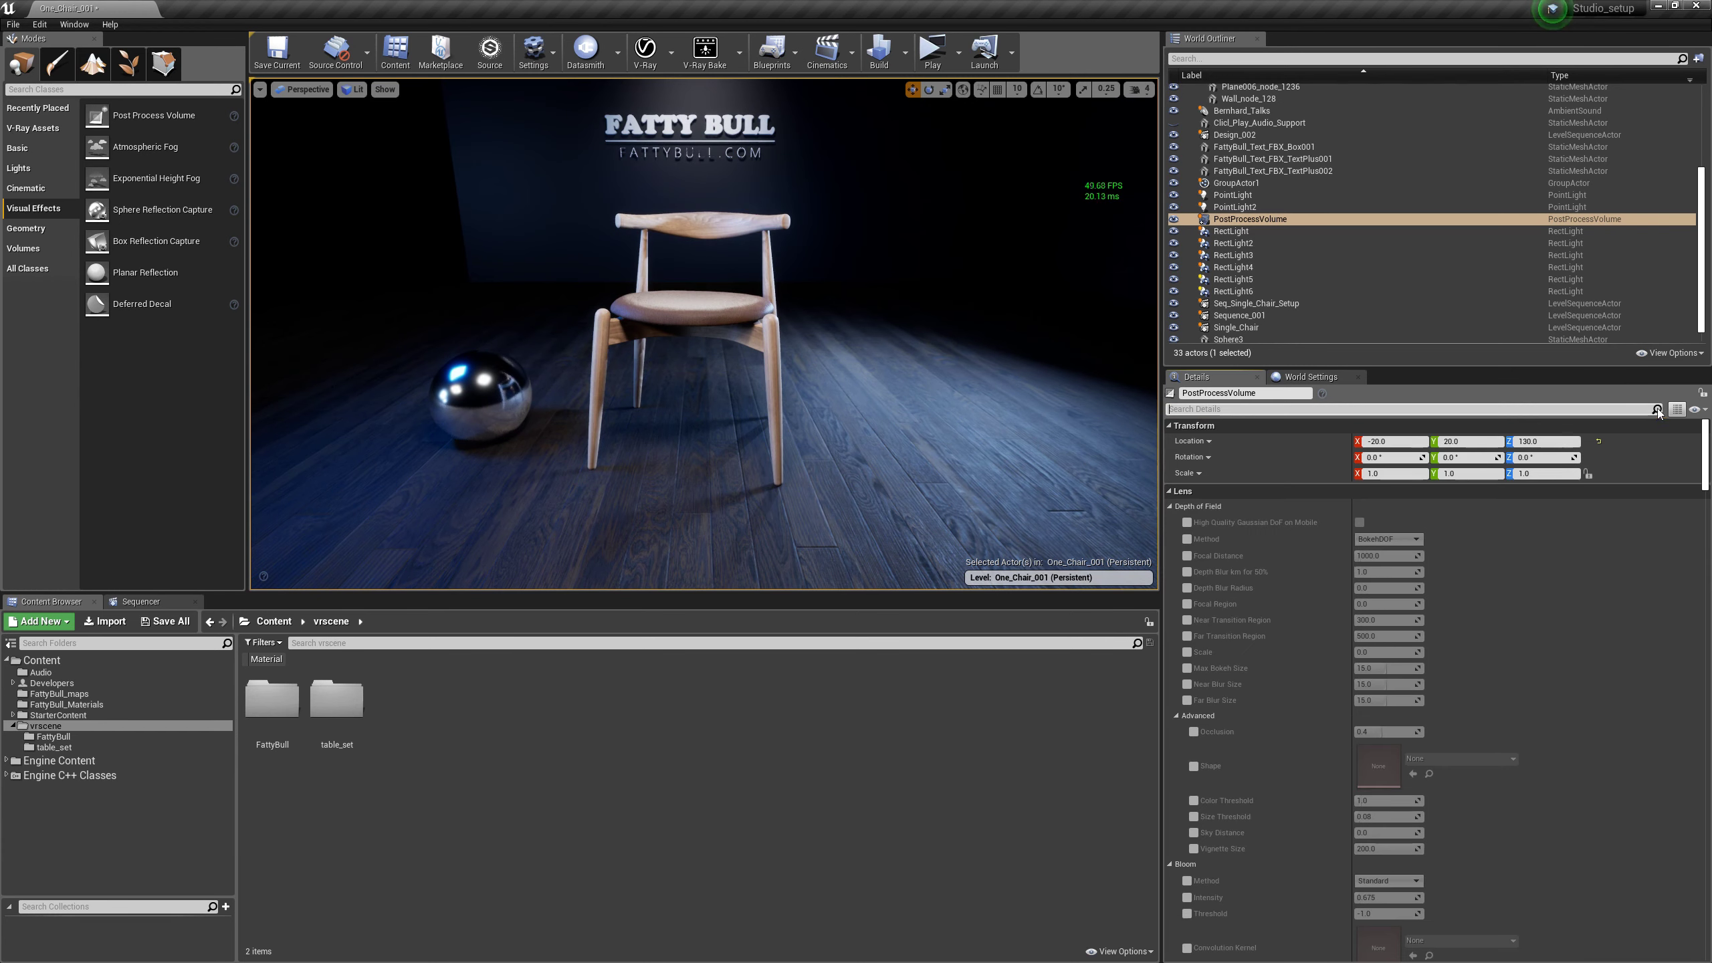
{"action": "left_click", "coordinate": [1170, 507]}
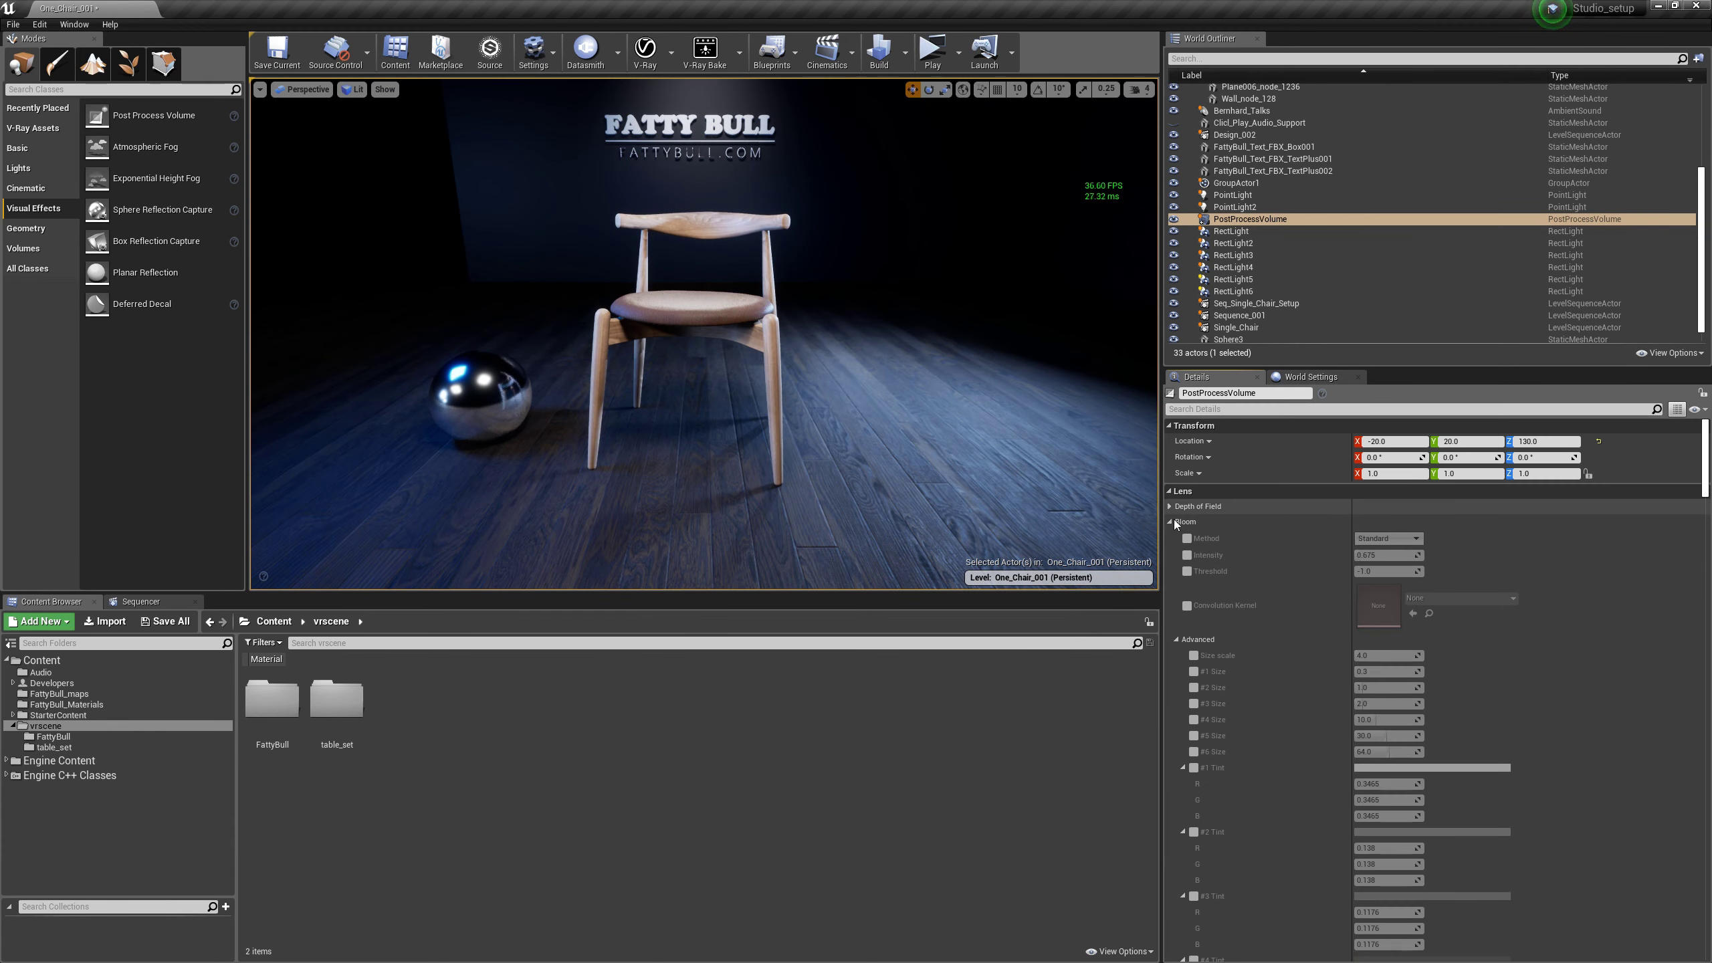
{"action": "left_click", "coordinate": [1170, 522]}
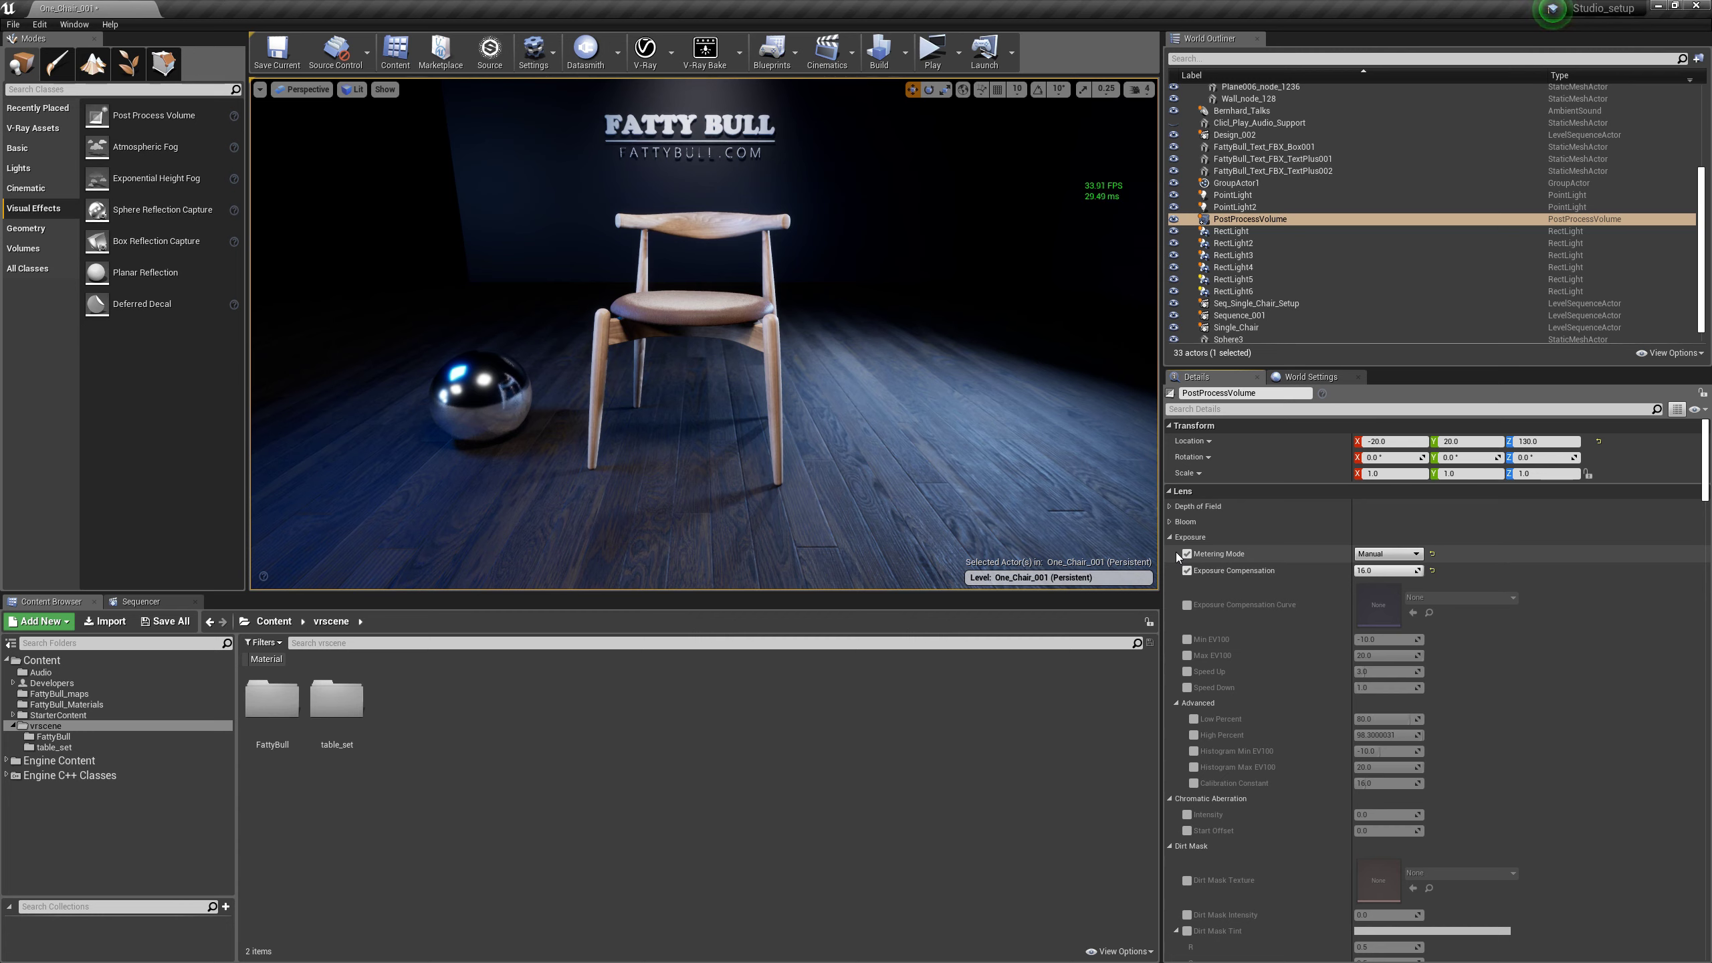
{"action": "left_click", "coordinate": [1171, 523]}
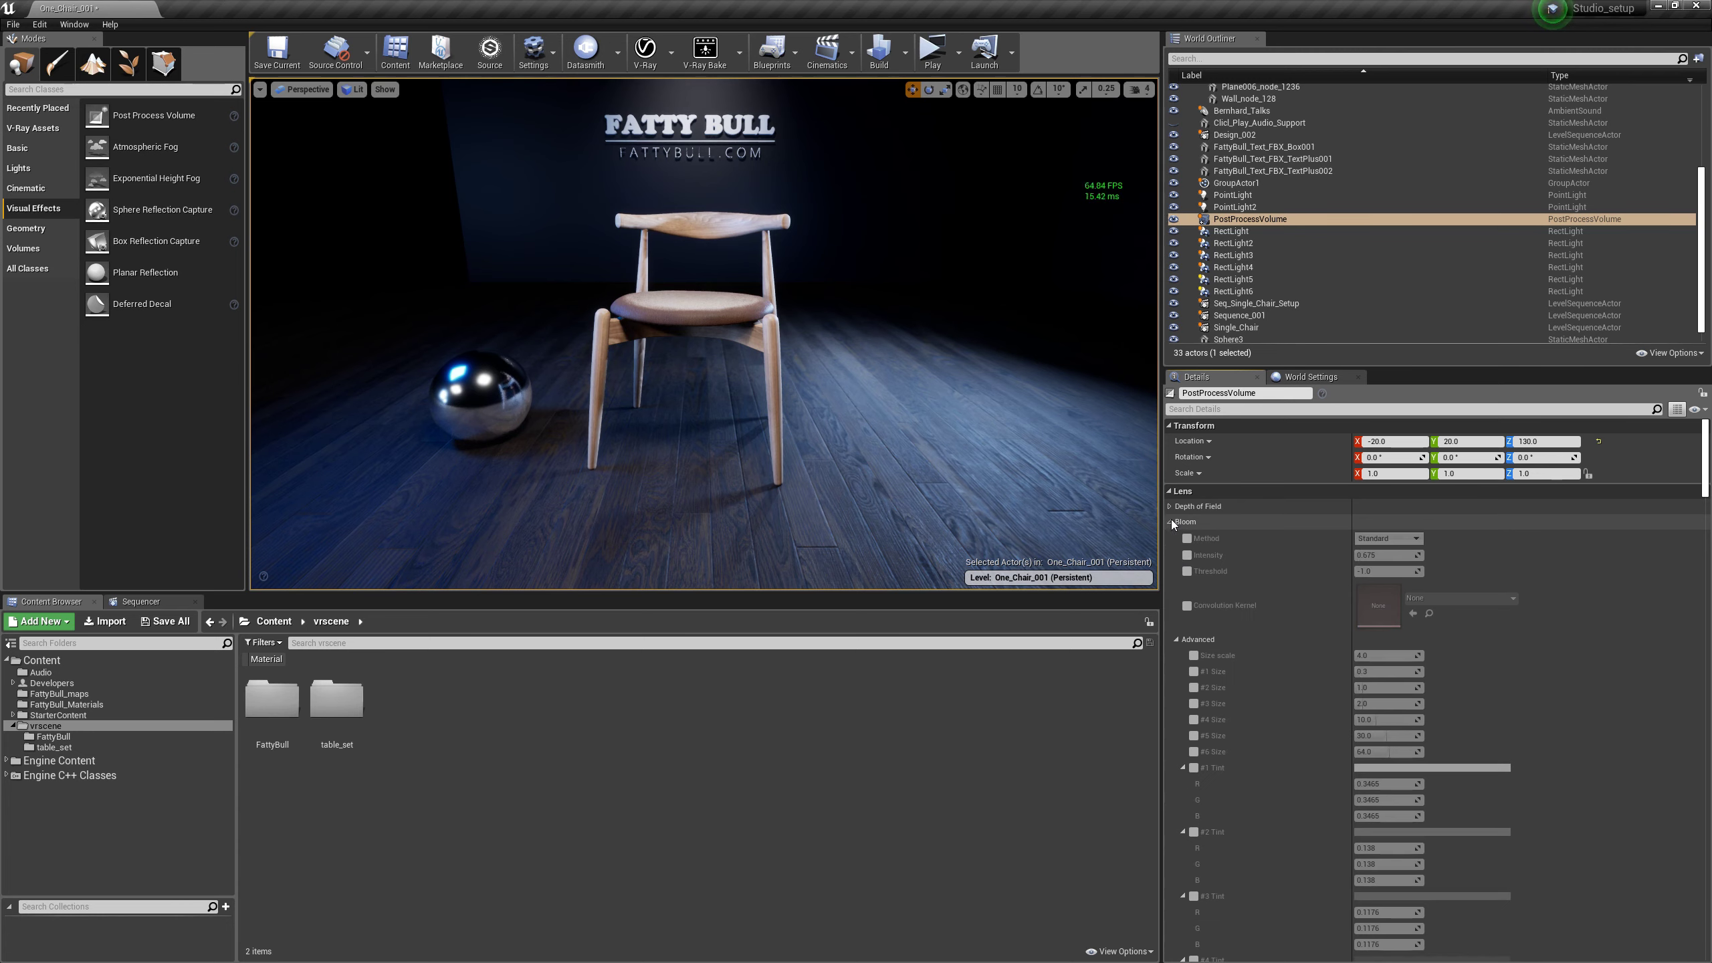
Enable the Bloom Method and Intensity overrides, set Intensity to 8.0 and inspect the glow around the sphere and chair.
{"action": "left_click", "coordinate": [1188, 539]}
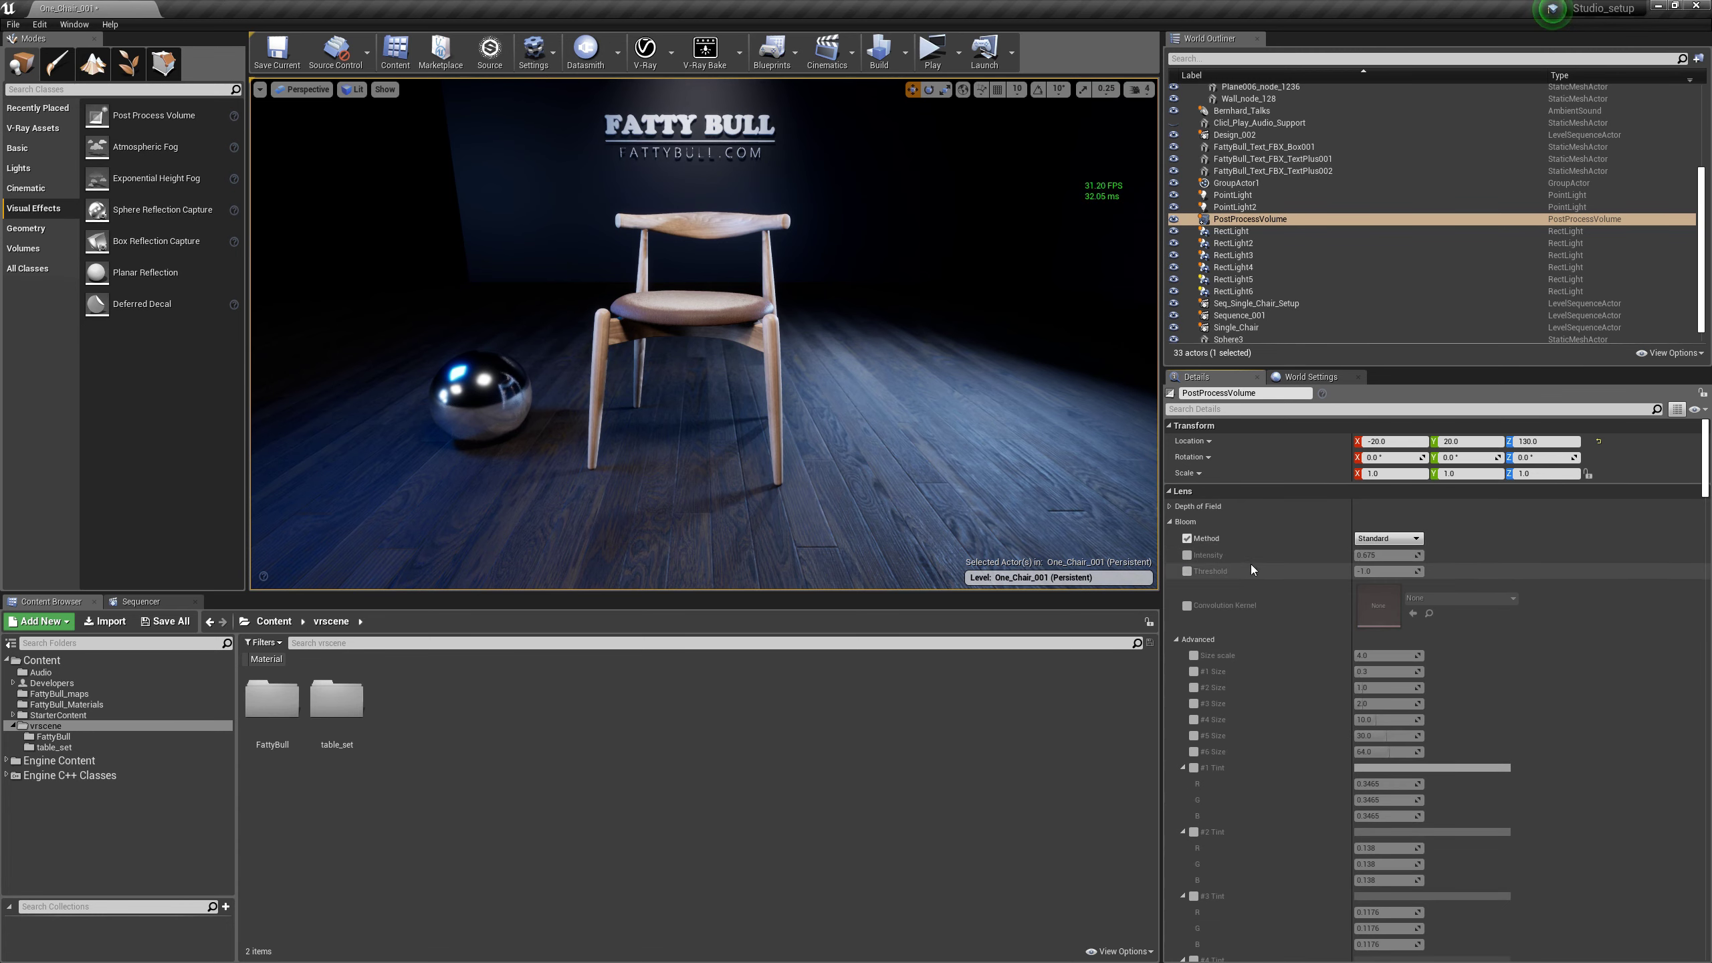
{"action": "left_click", "coordinate": [1187, 555]}
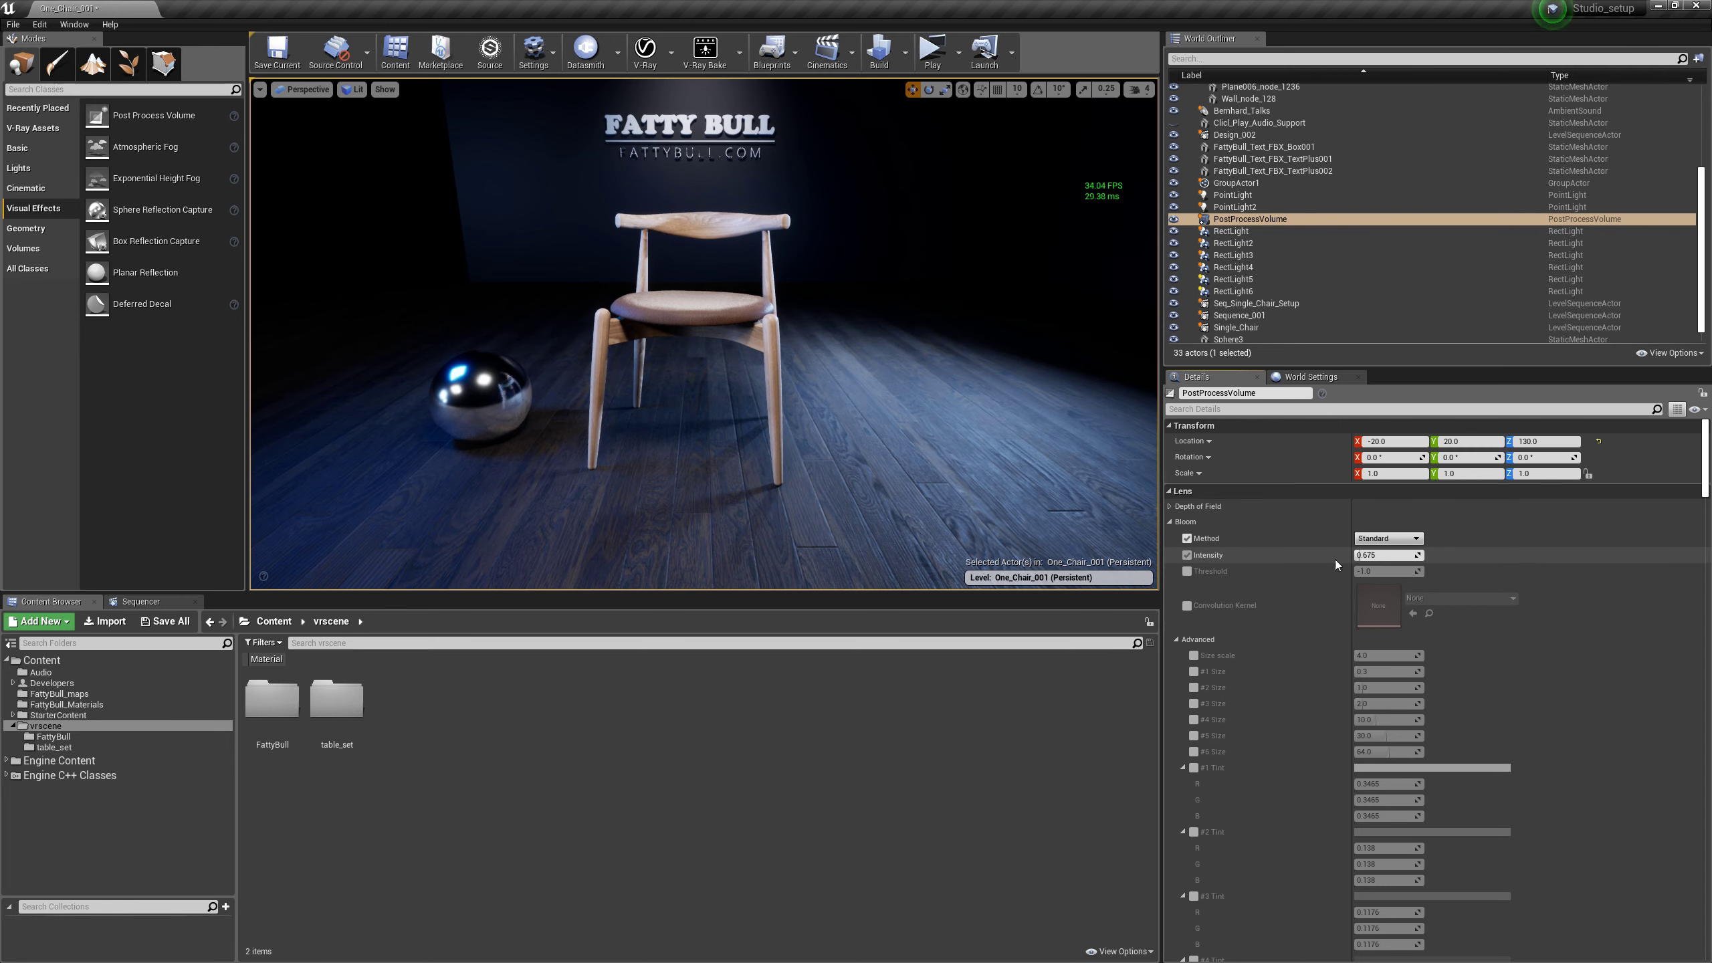
{"action": "left_click_drag", "start_coordinate": [1382, 555], "coordinate": [1424, 555]}
{"action": "mouse_move", "coordinate": [755, 324]}
{"action": "middle_mouse_down"}
{"action": "mouse_move", "coordinate": [766, 361]}
{"action": "mouse_move", "coordinate": [735, 371]}
{"action": "mouse_move", "coordinate": [754, 324]}
{"action": "middle_mouse_up"}
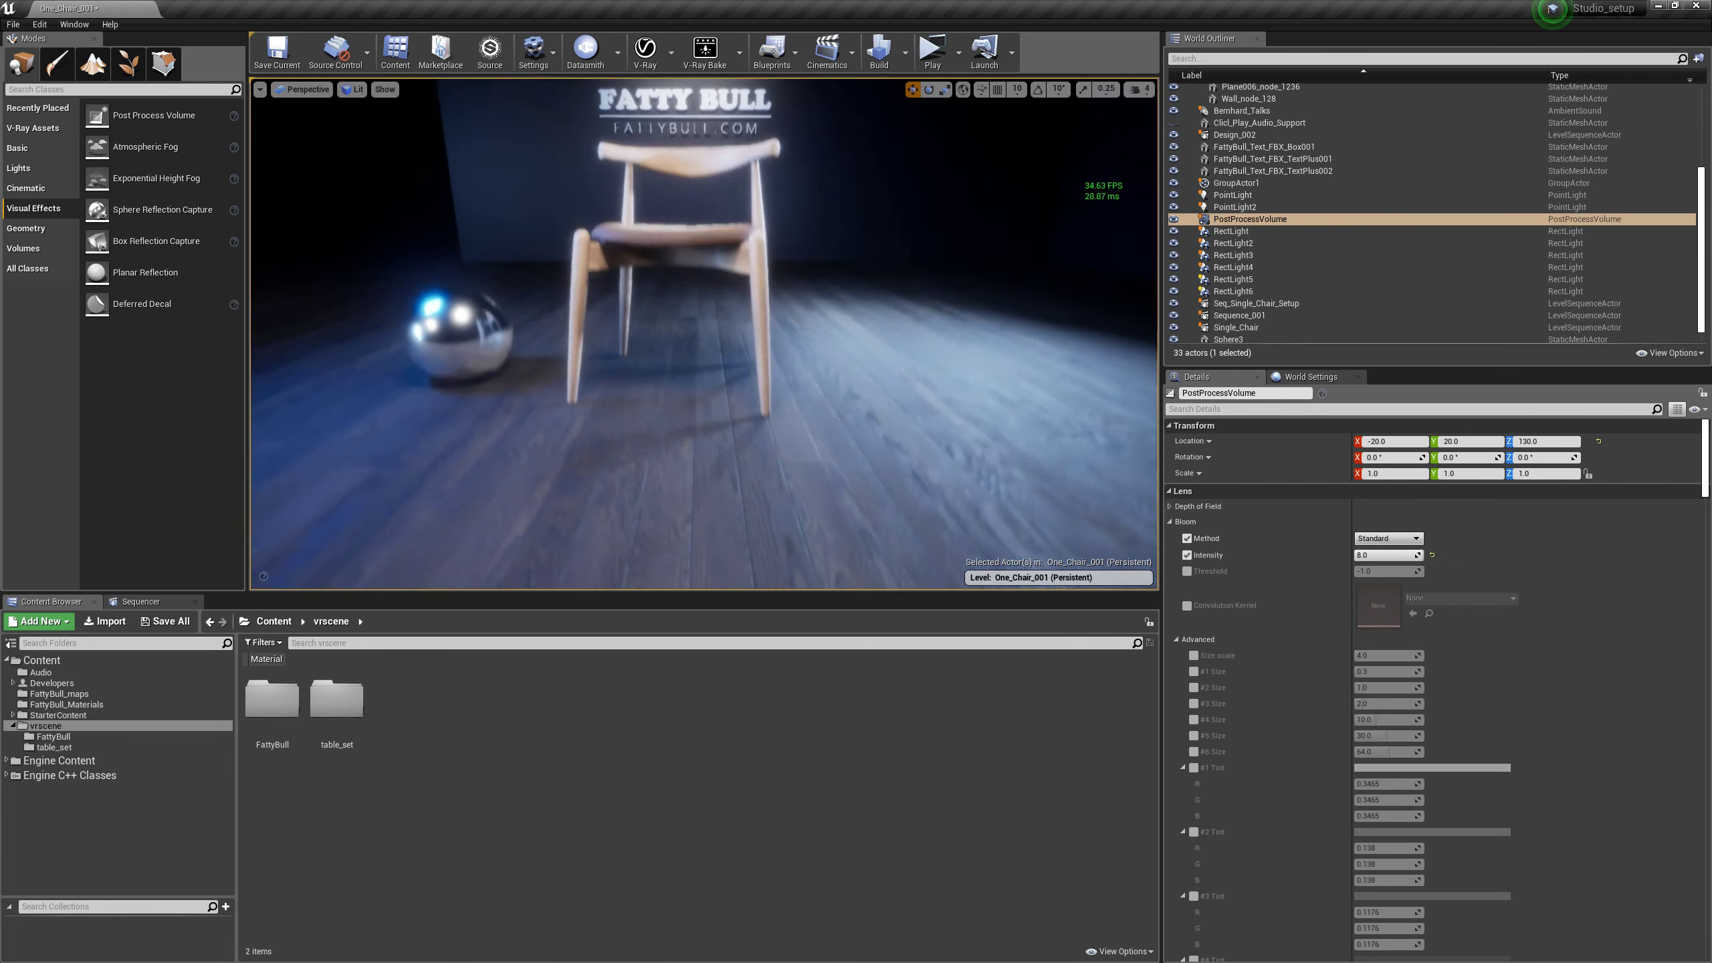
{"action": "mouse_move", "coordinate": [754, 325]}
{"action": "left_mouse_down"}
{"action": "mouse_move", "coordinate": [746, 365]}
{"action": "mouse_move", "coordinate": [637, 360]}
{"action": "mouse_move", "coordinate": [751, 351]}
{"action": "mouse_move", "coordinate": [754, 317]}
{"action": "left_mouse_up"}
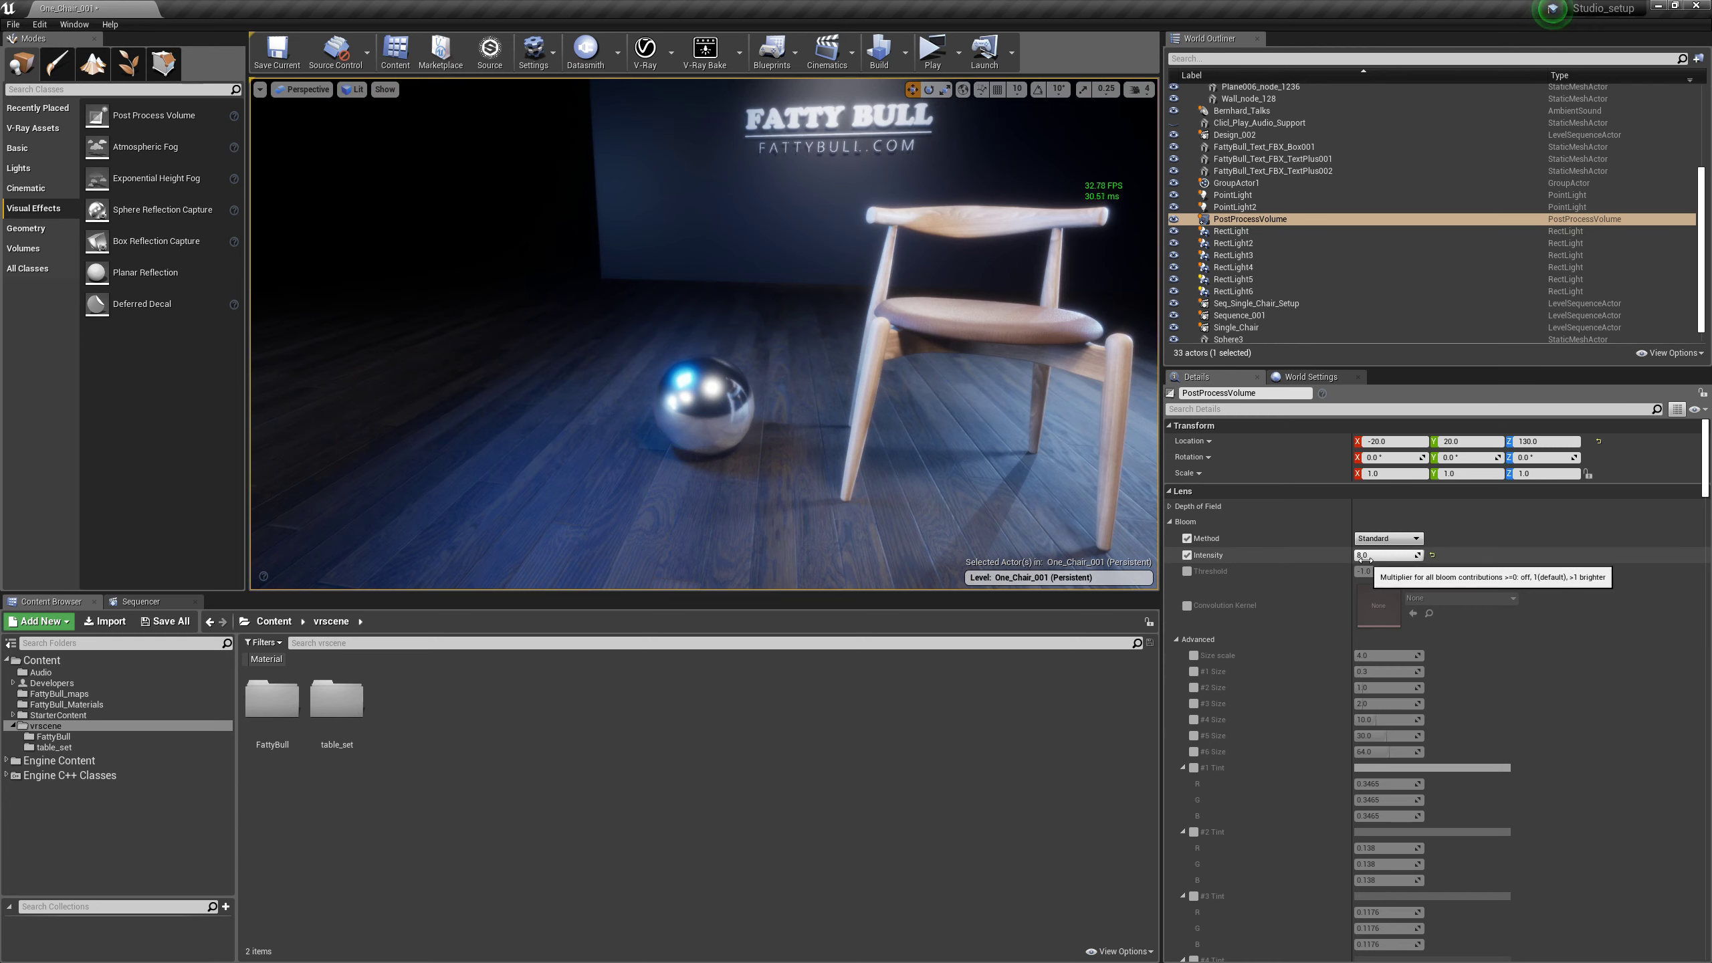
Set the Bloom Intensity to 0.0 and inspect the chair and sphere without glow.
{"action": "left_click_drag", "start_coordinate": [1367, 557], "coordinate": [1301, 558]}
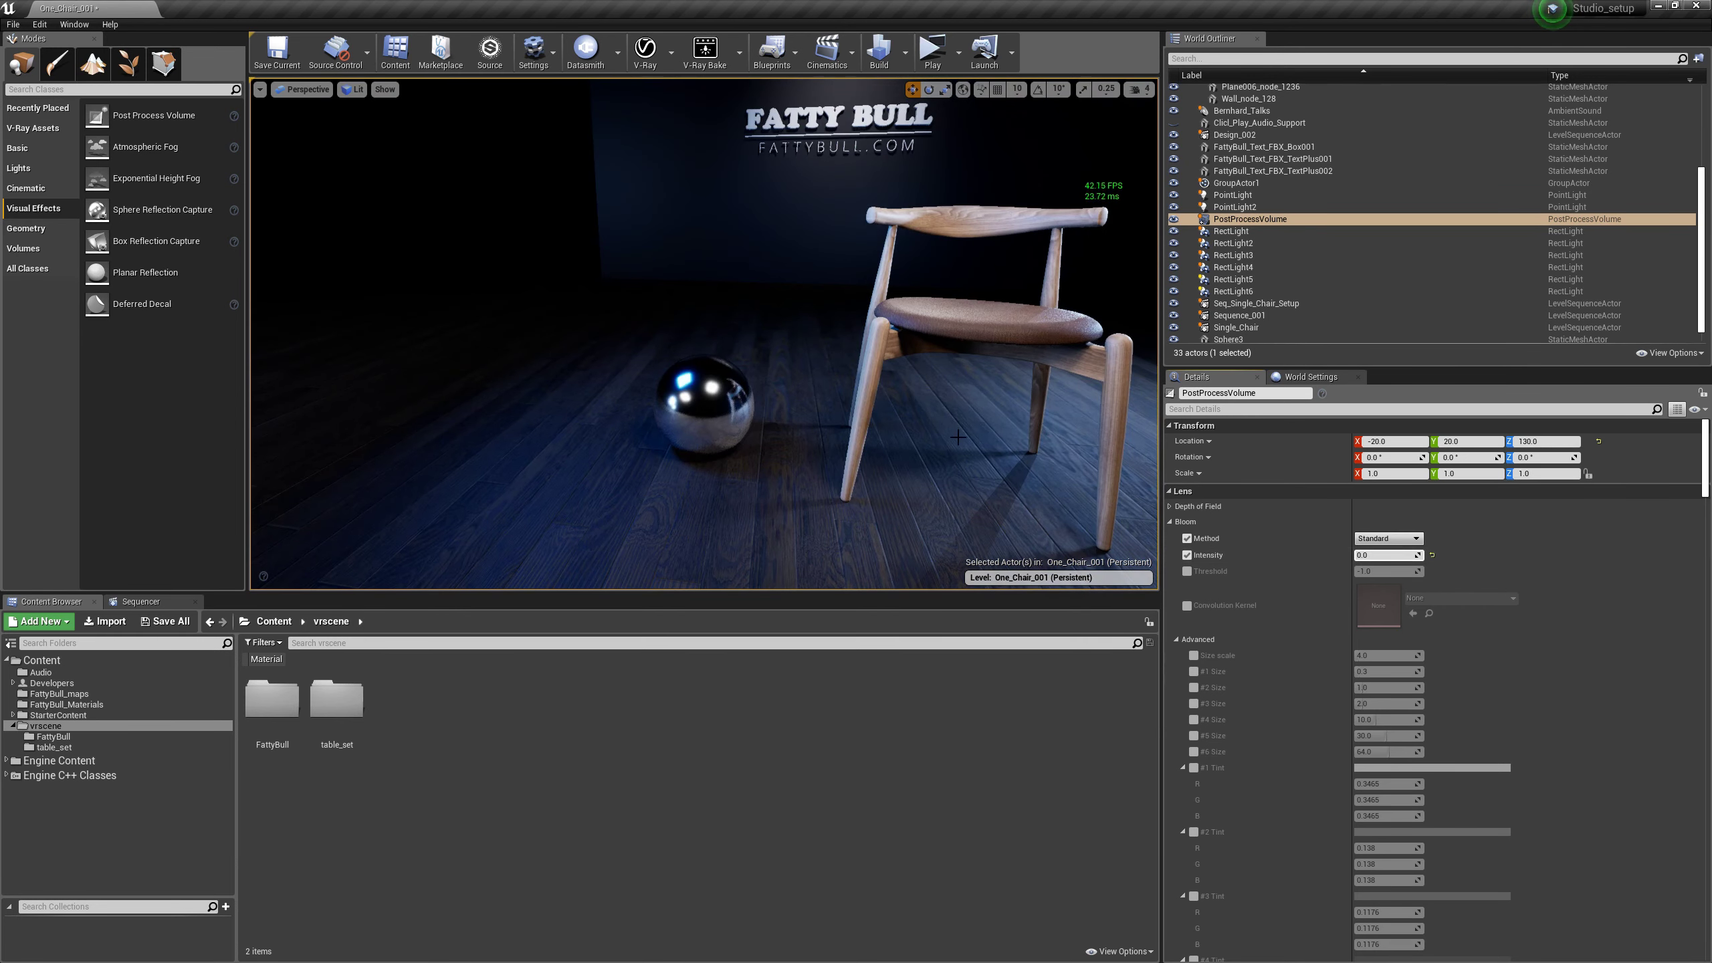
{"action": "left_click_drag", "start_coordinate": [959, 441], "coordinate": [980, 408]}
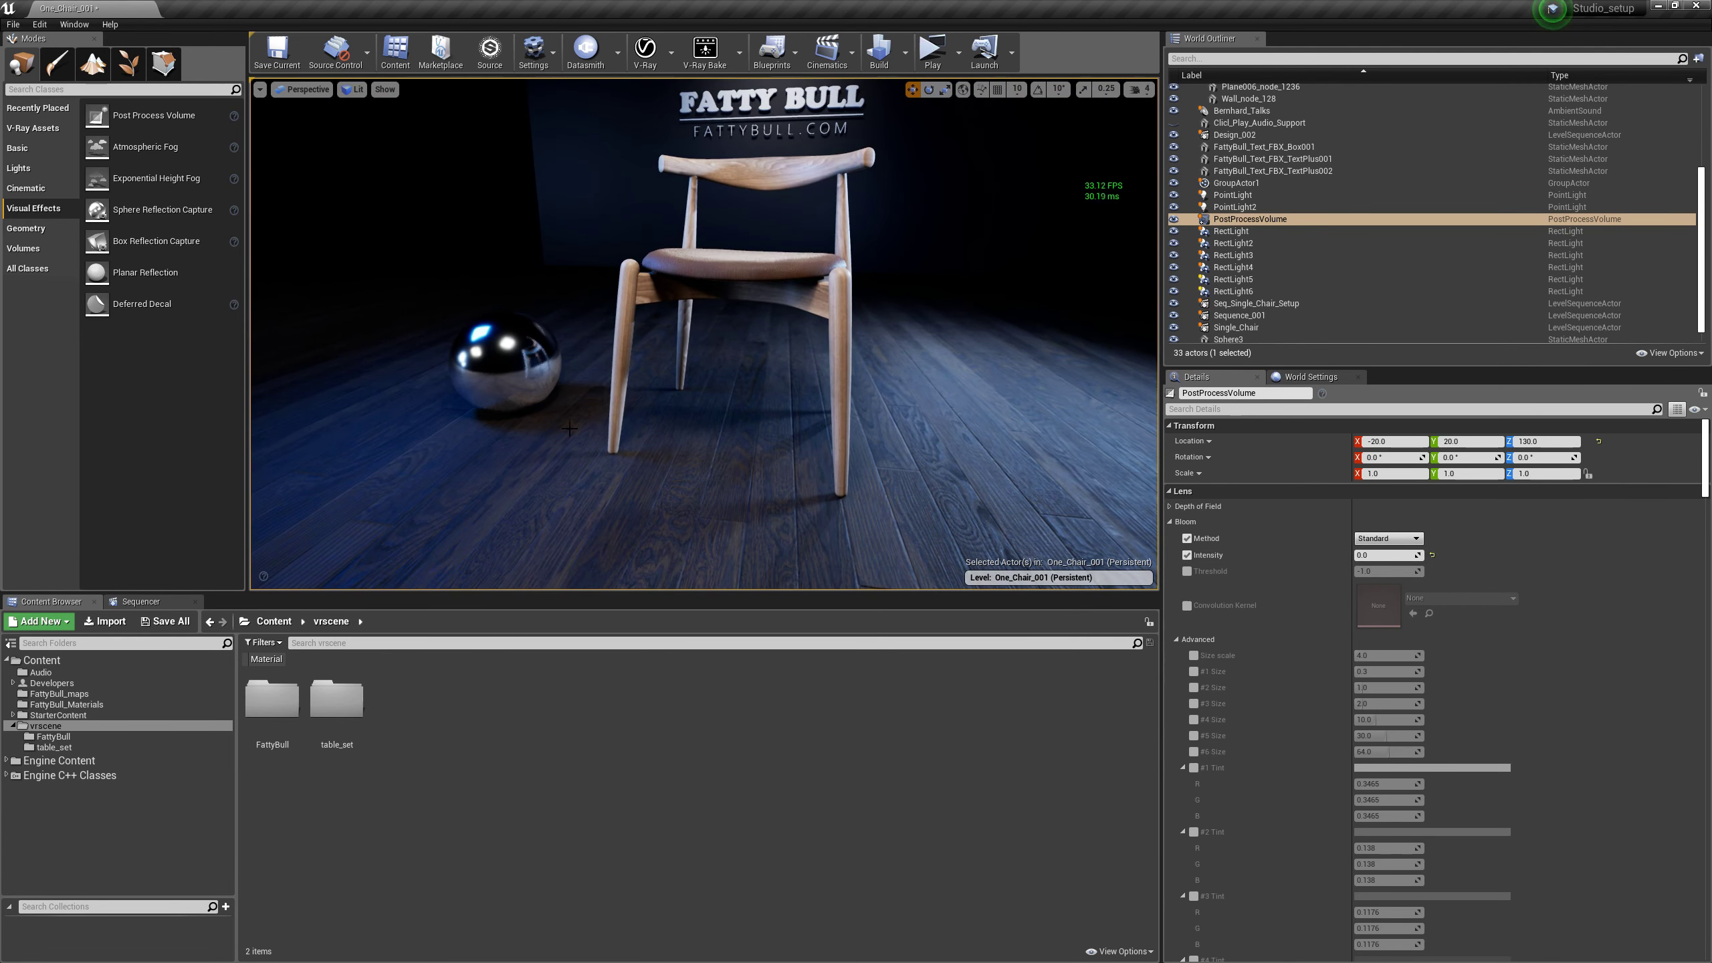
{"action": "left_click_drag", "start_coordinate": [850, 451], "coordinate": [860, 431]}
{"action": "mouse_move", "coordinate": [1382, 555]}
{"action": "left_mouse_down"}
{"action": "mouse_move", "coordinate": [1407, 556]}
{"action": "mouse_move", "coordinate": [1356, 556]}
{"action": "left_mouse_up"}
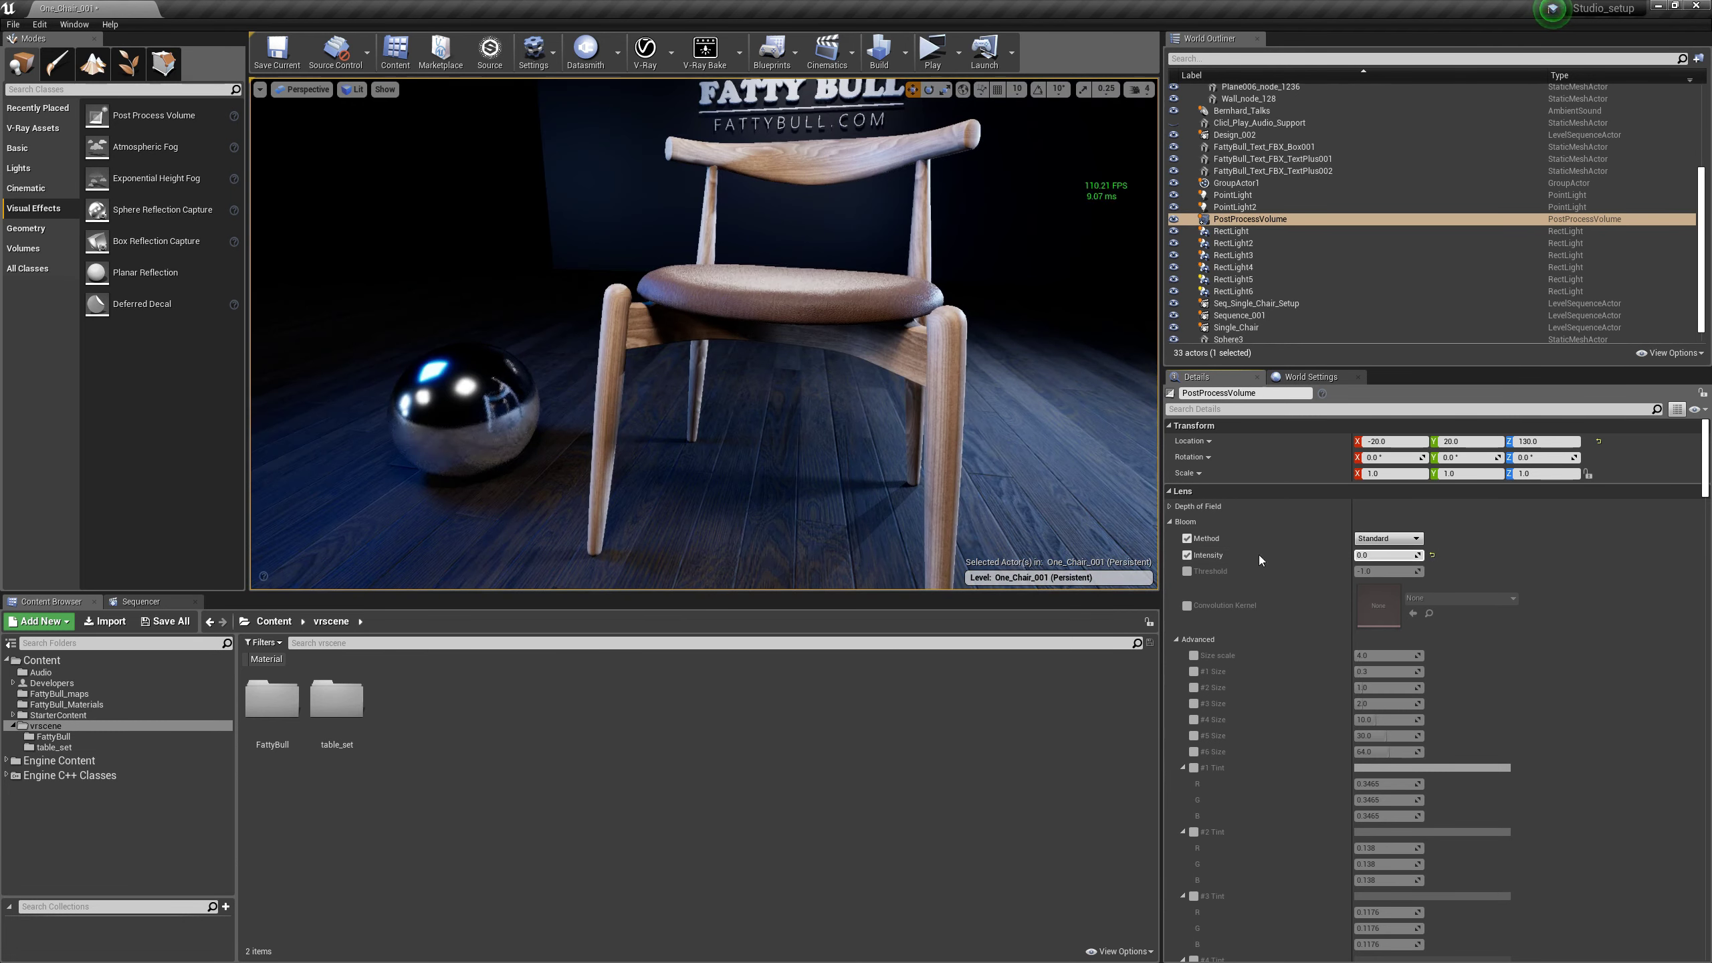
Turn off the Bloom Intensity override and collapse the Bloom settings, keeping Depth of Field collapsed.
{"action": "left_click", "coordinate": [1187, 555]}
{"action": "left_click", "coordinate": [1170, 521]}
{"action": "left_click", "coordinate": [1170, 506]}
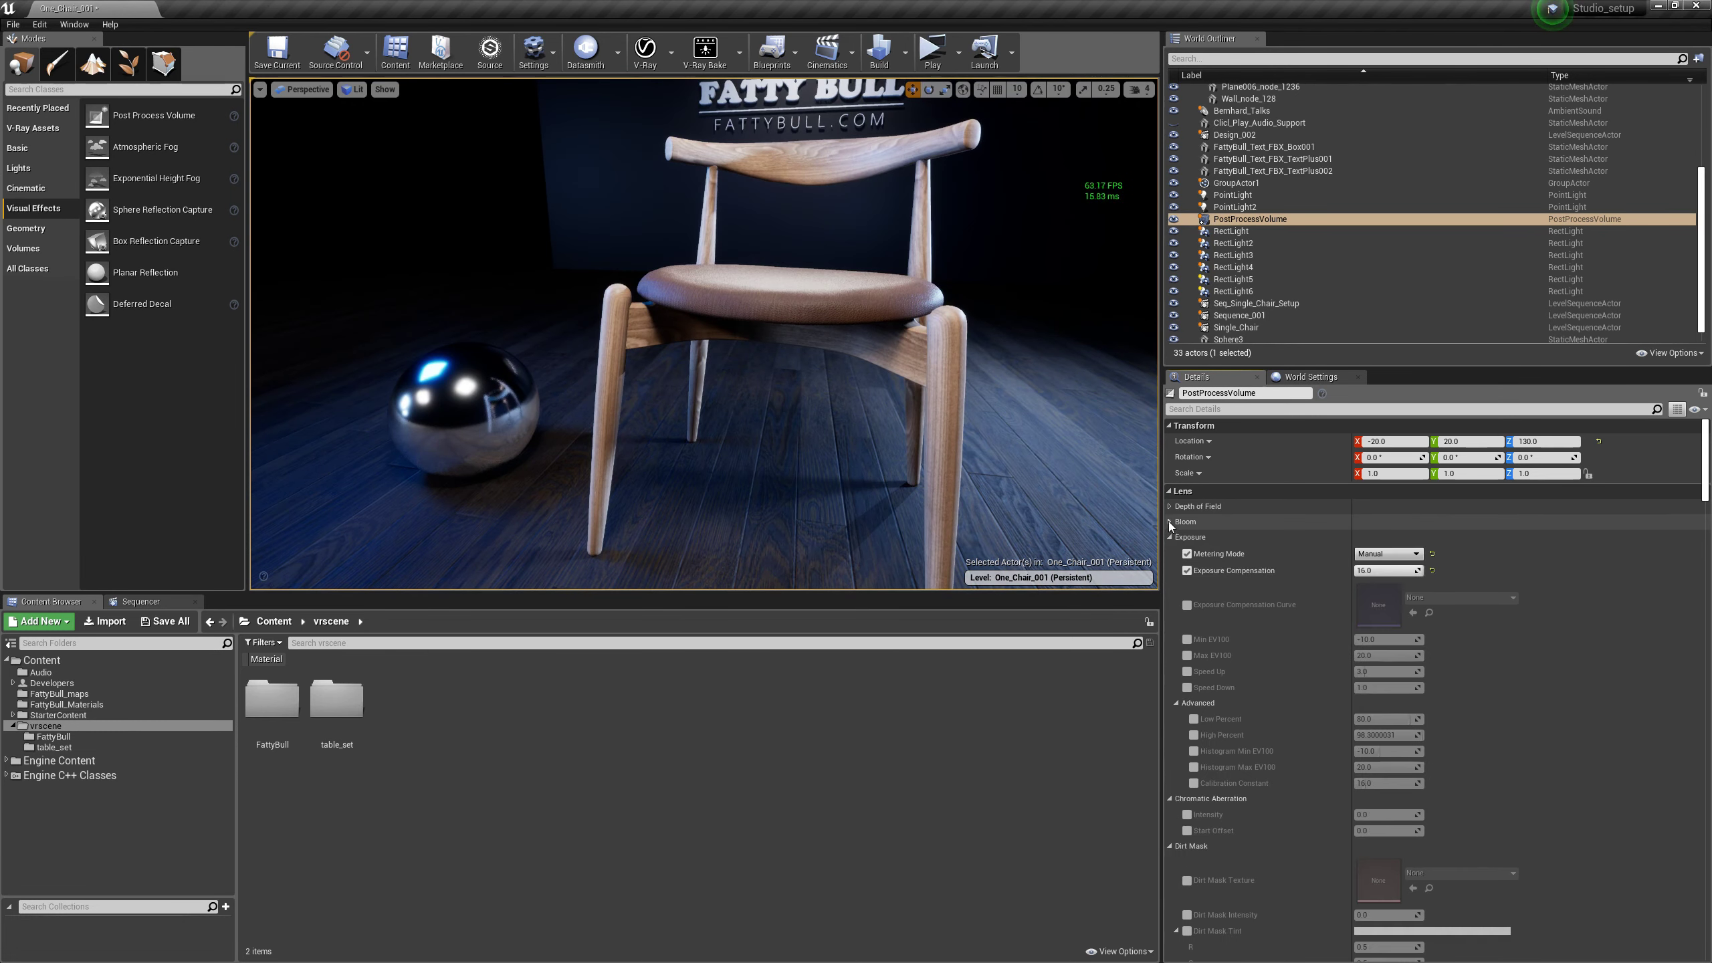
{"action": "left_click", "coordinate": [1170, 506]}
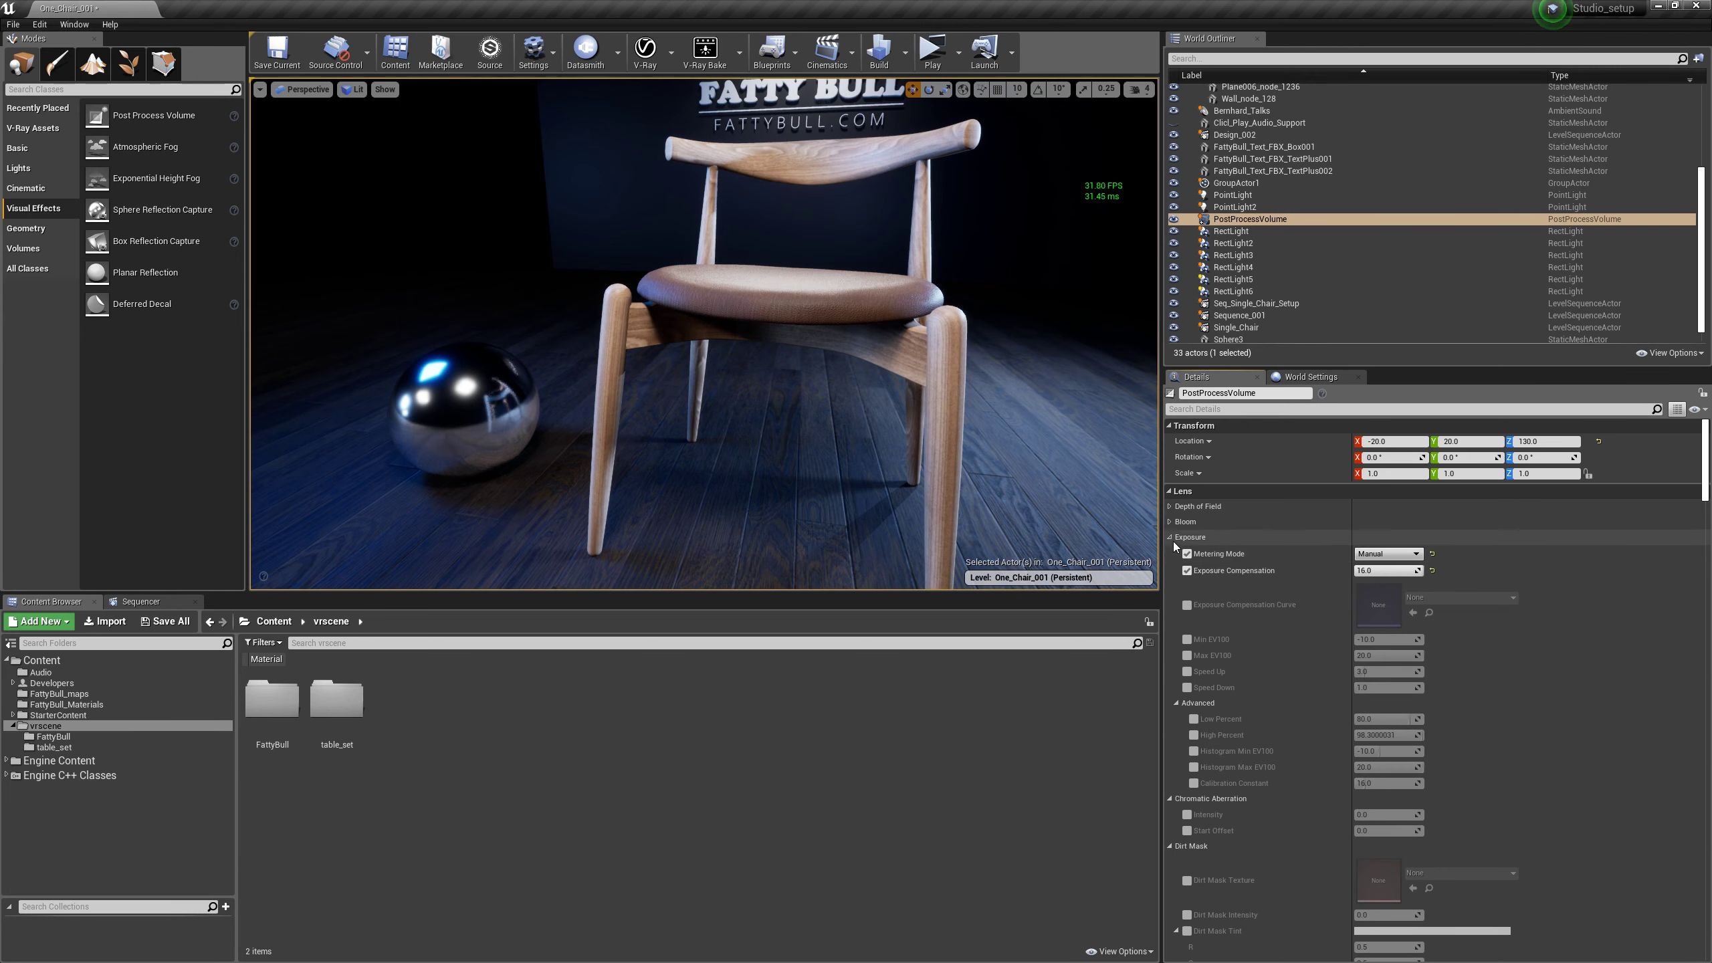
Disable the Metering Mode and Exposure Compensation overrides, compare the scene's brightness, and re-enable both overrides.
{"action": "middle_click_drag", "start_coordinate": [798, 380], "coordinate": [846, 432]}
{"action": "middle_click_drag", "start_coordinate": [846, 355], "coordinate": [782, 353]}
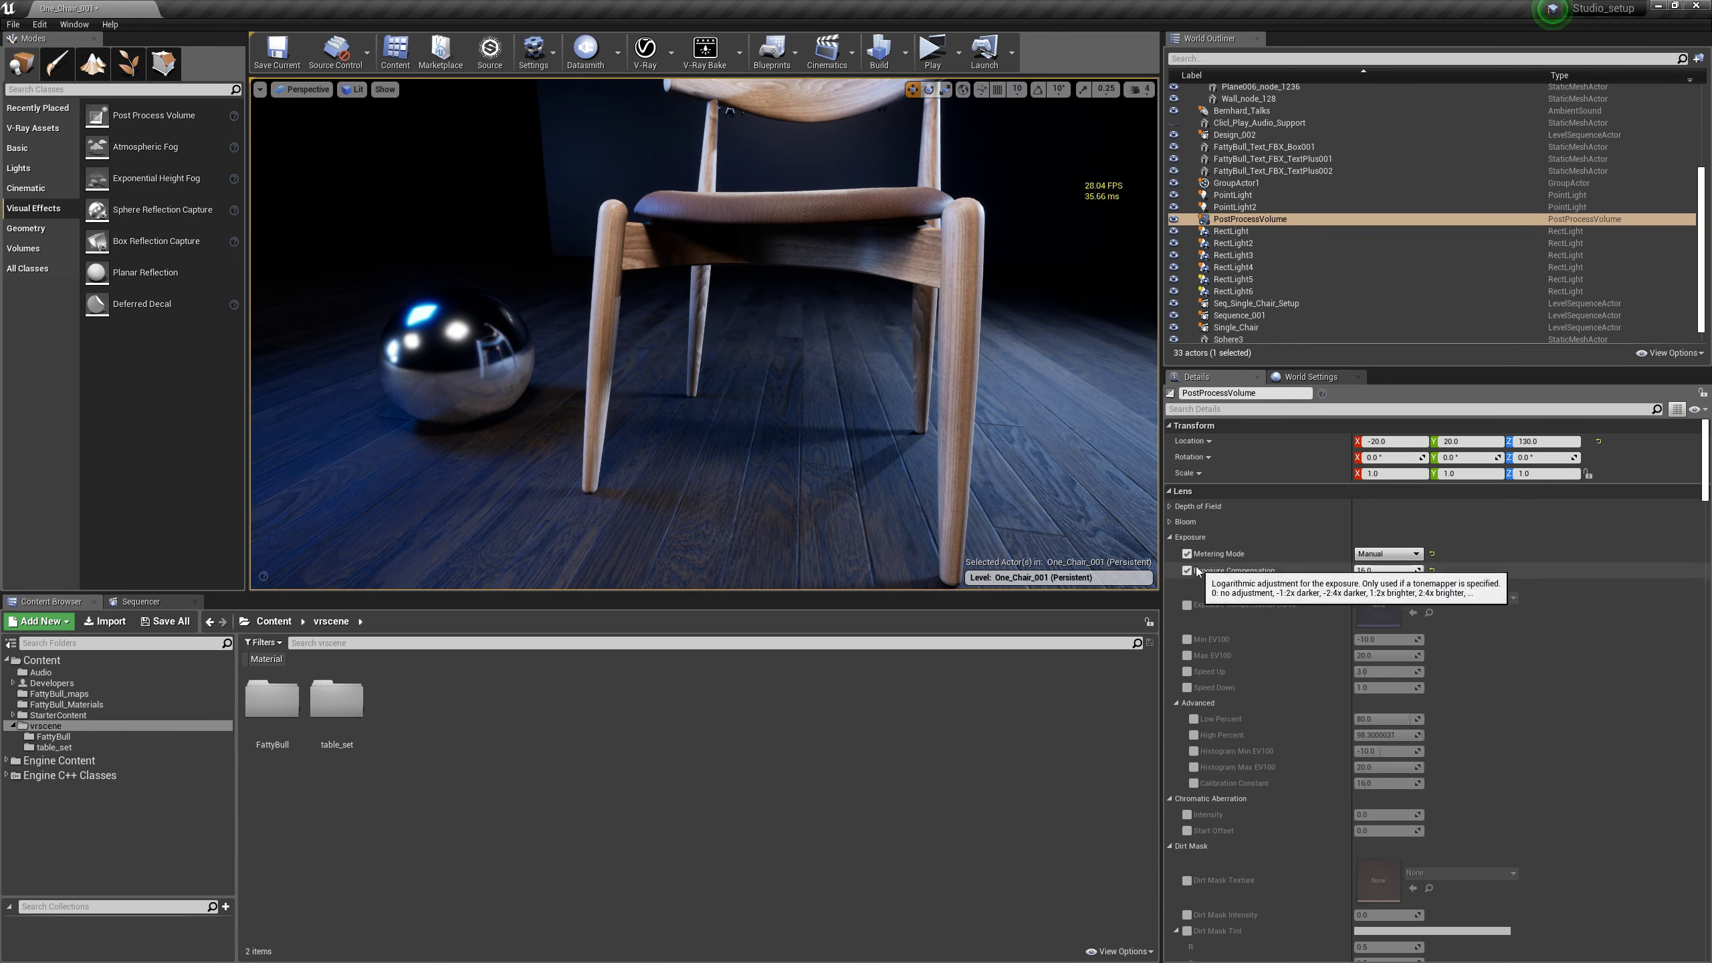
{"action": "left_click", "coordinate": [1188, 553]}
{"action": "left_click", "coordinate": [1188, 570]}
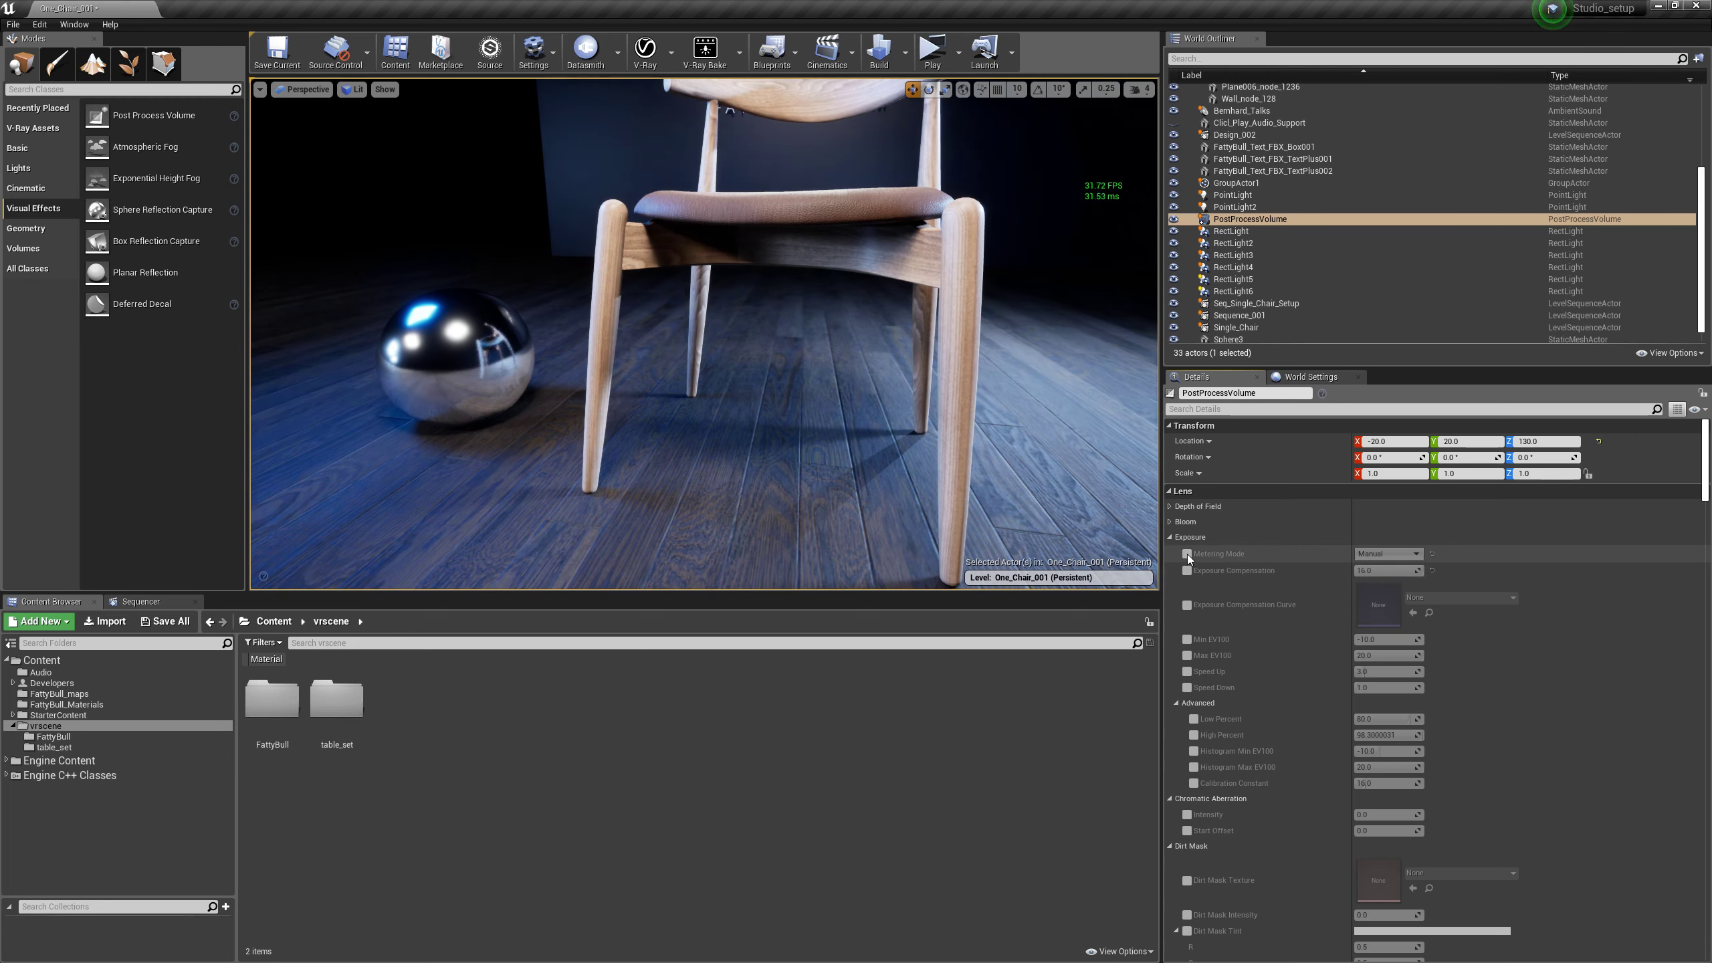
{"action": "mouse_move", "coordinate": [713, 314]}
{"action": "right_mouse_down"}
{"action": "mouse_move", "coordinate": [748, 303]}
{"action": "mouse_move", "coordinate": [713, 337]}
{"action": "mouse_move", "coordinate": [691, 290]}
{"action": "right_mouse_up"}
{"action": "key", "text": "s"}
{"action": "middle_click_drag", "start_coordinate": [717, 313], "coordinate": [735, 277]}
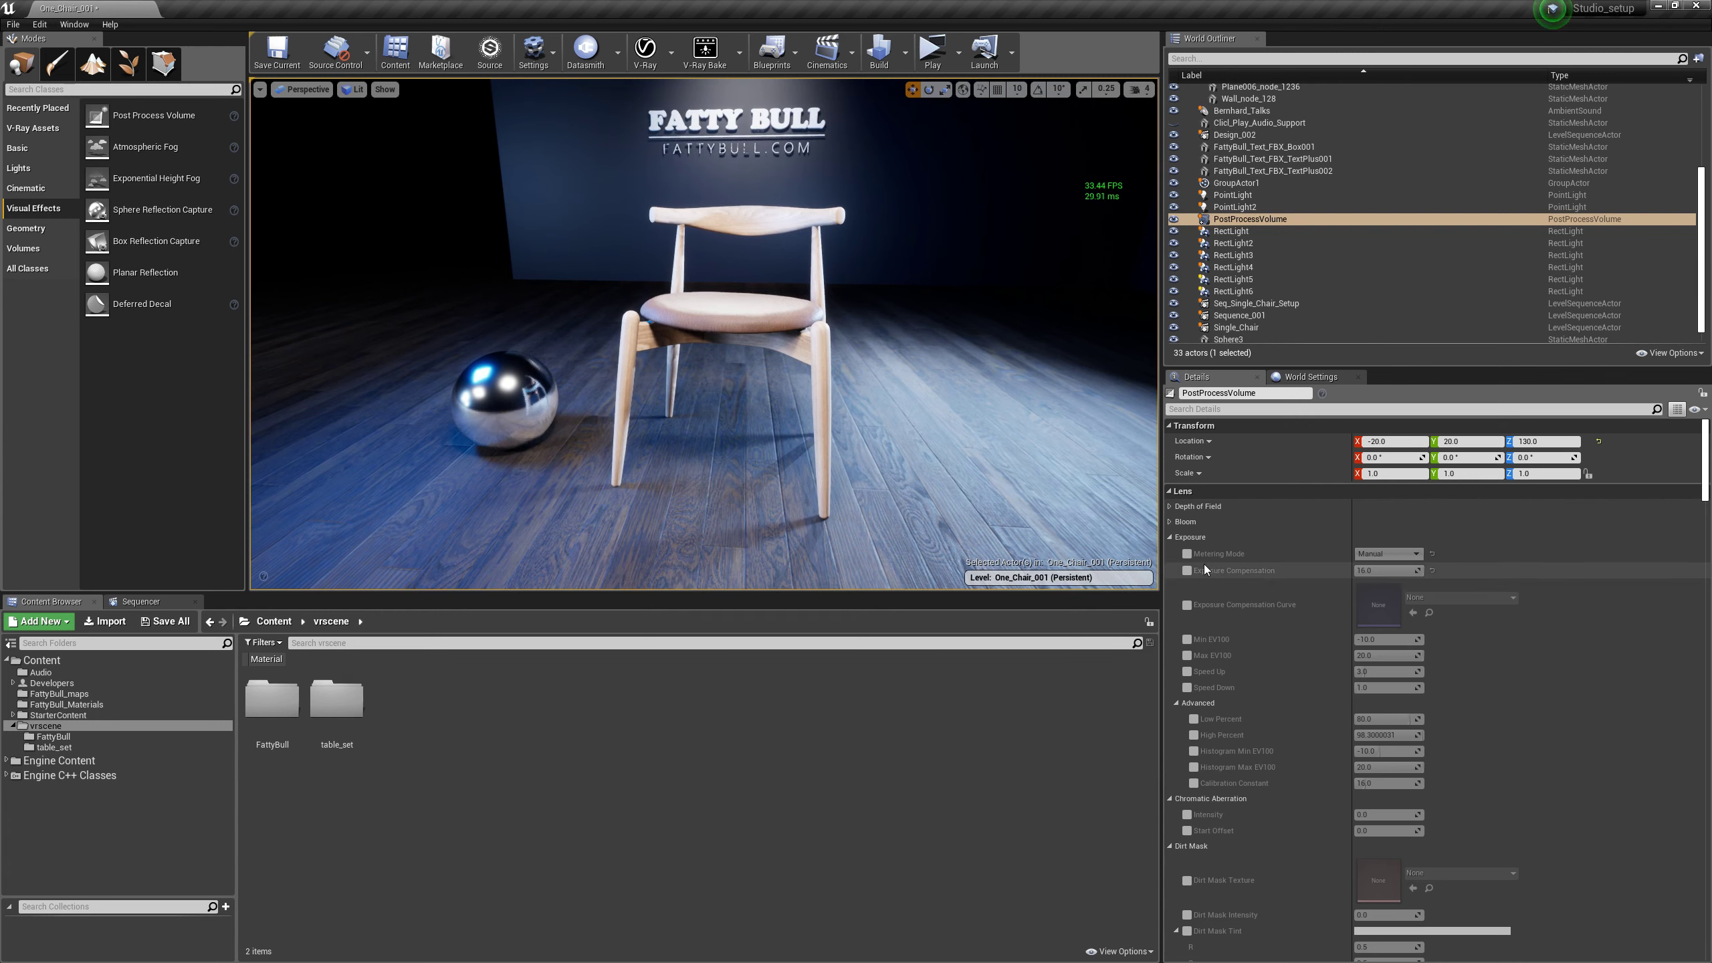
{"action": "left_click", "coordinate": [1187, 556]}
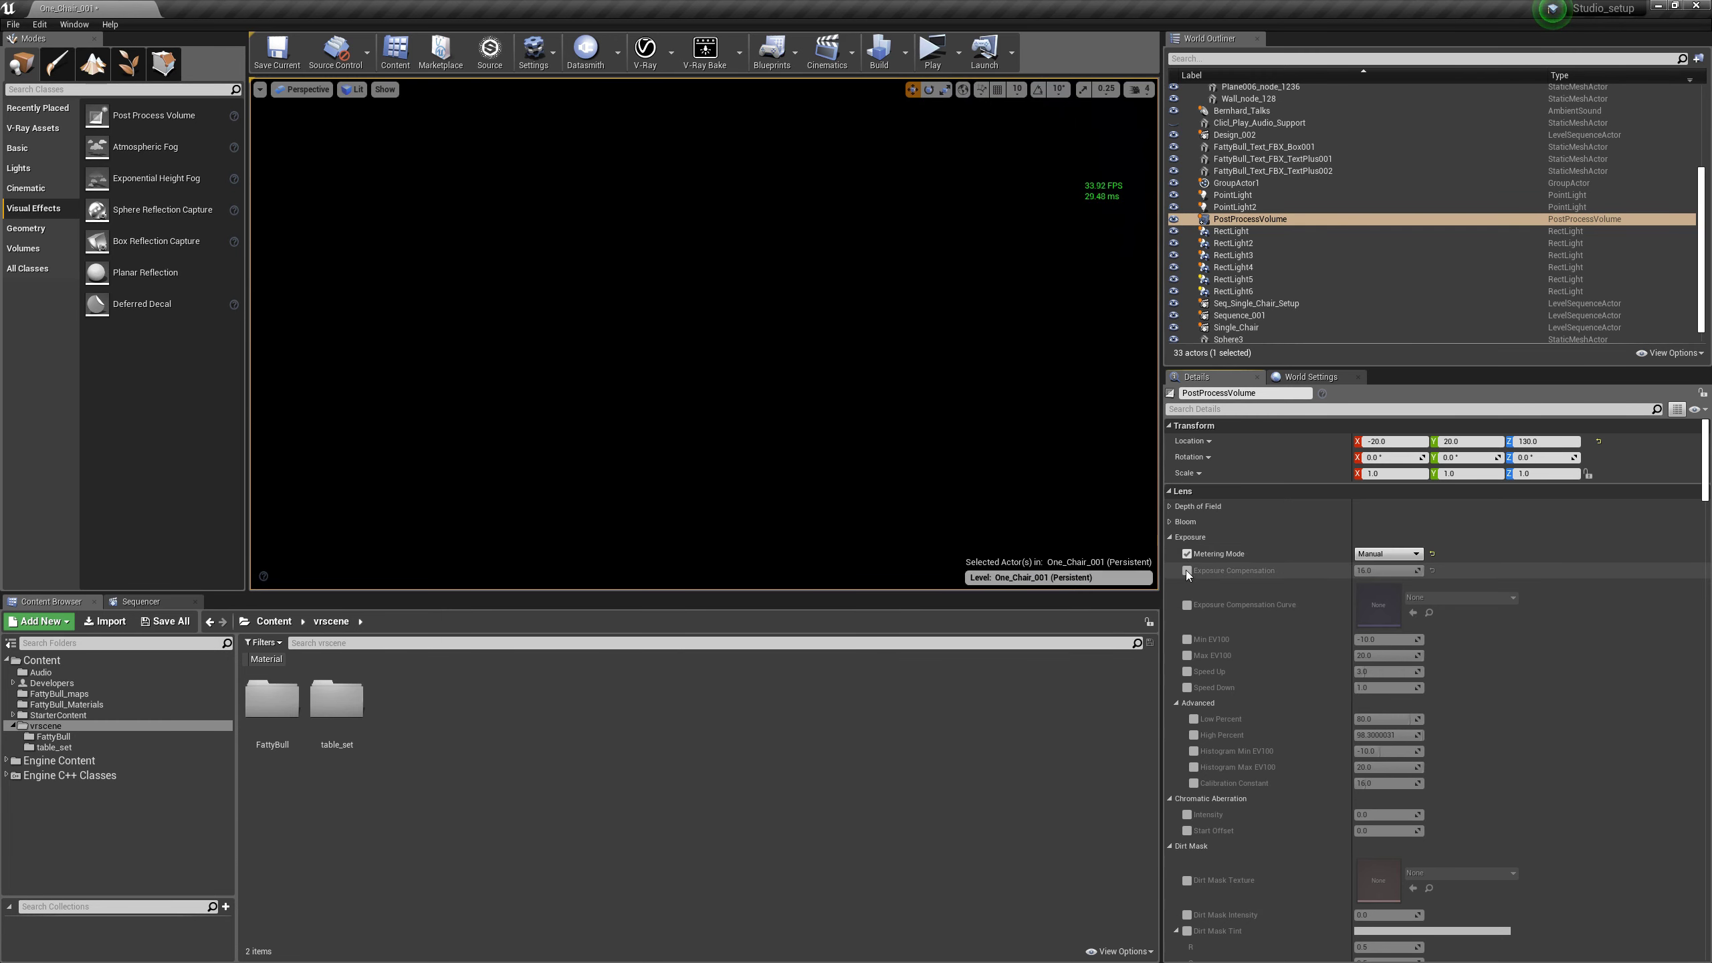
{"action": "left_click", "coordinate": [1188, 572]}
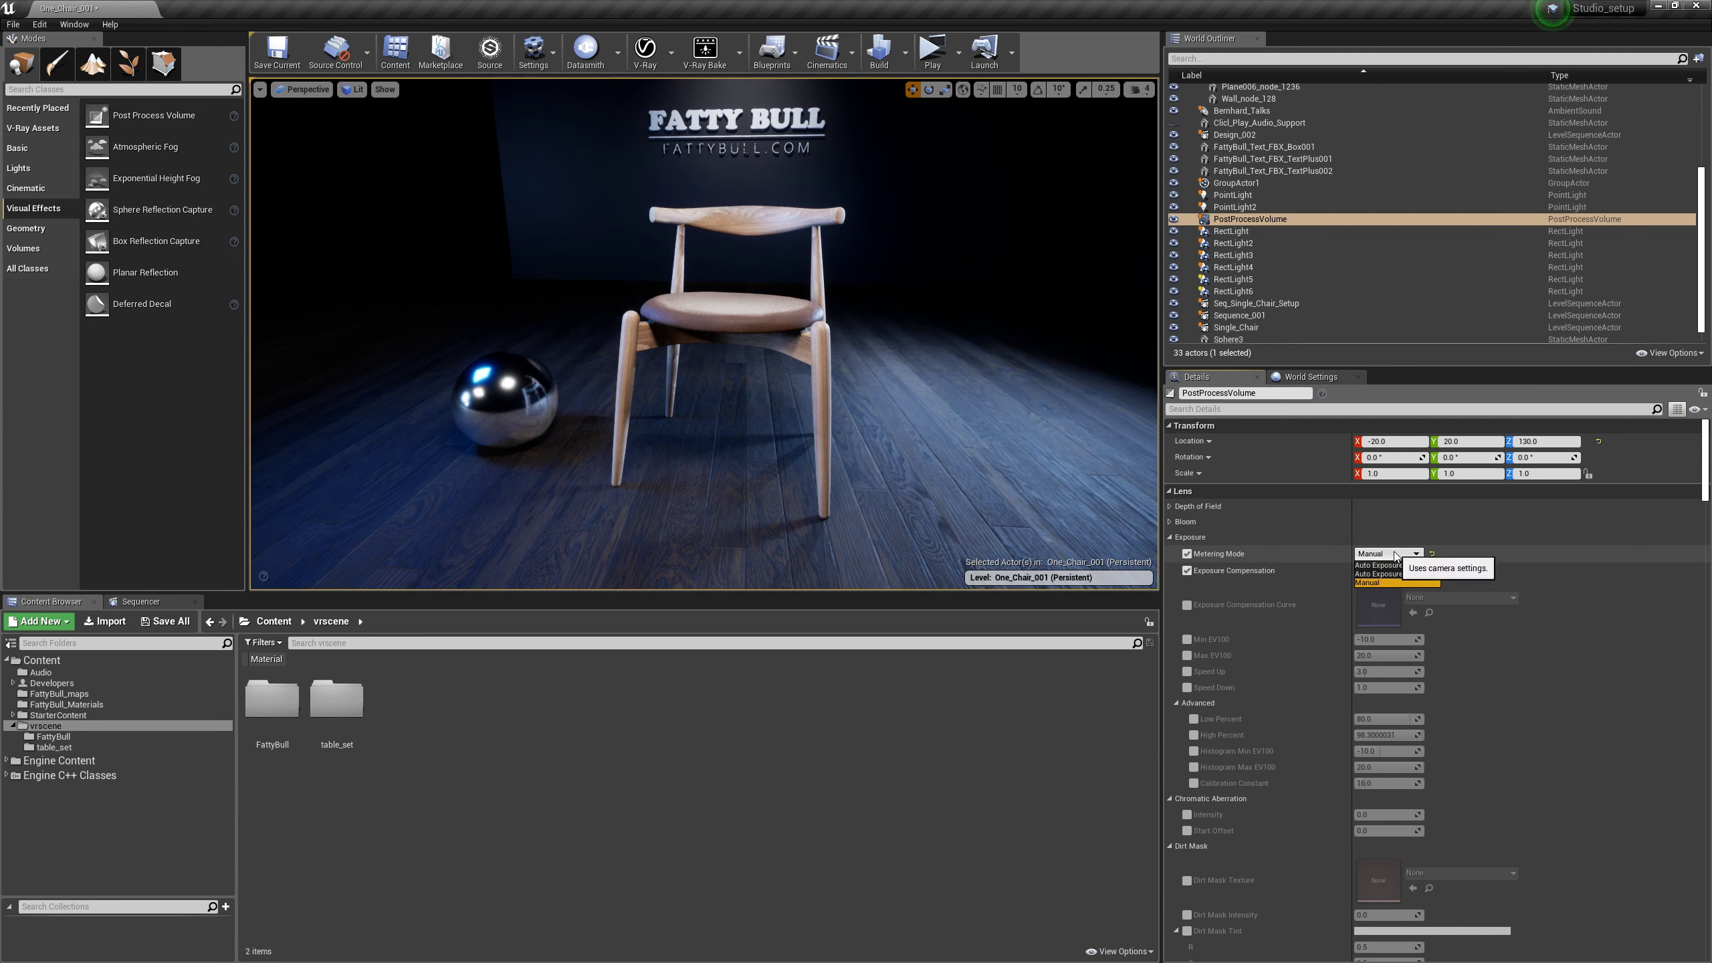
Set the exposure Metering Mode to Auto Exposure Basic and disable the Exposure Compensation override.
{"action": "left_click", "coordinate": [1415, 555]}
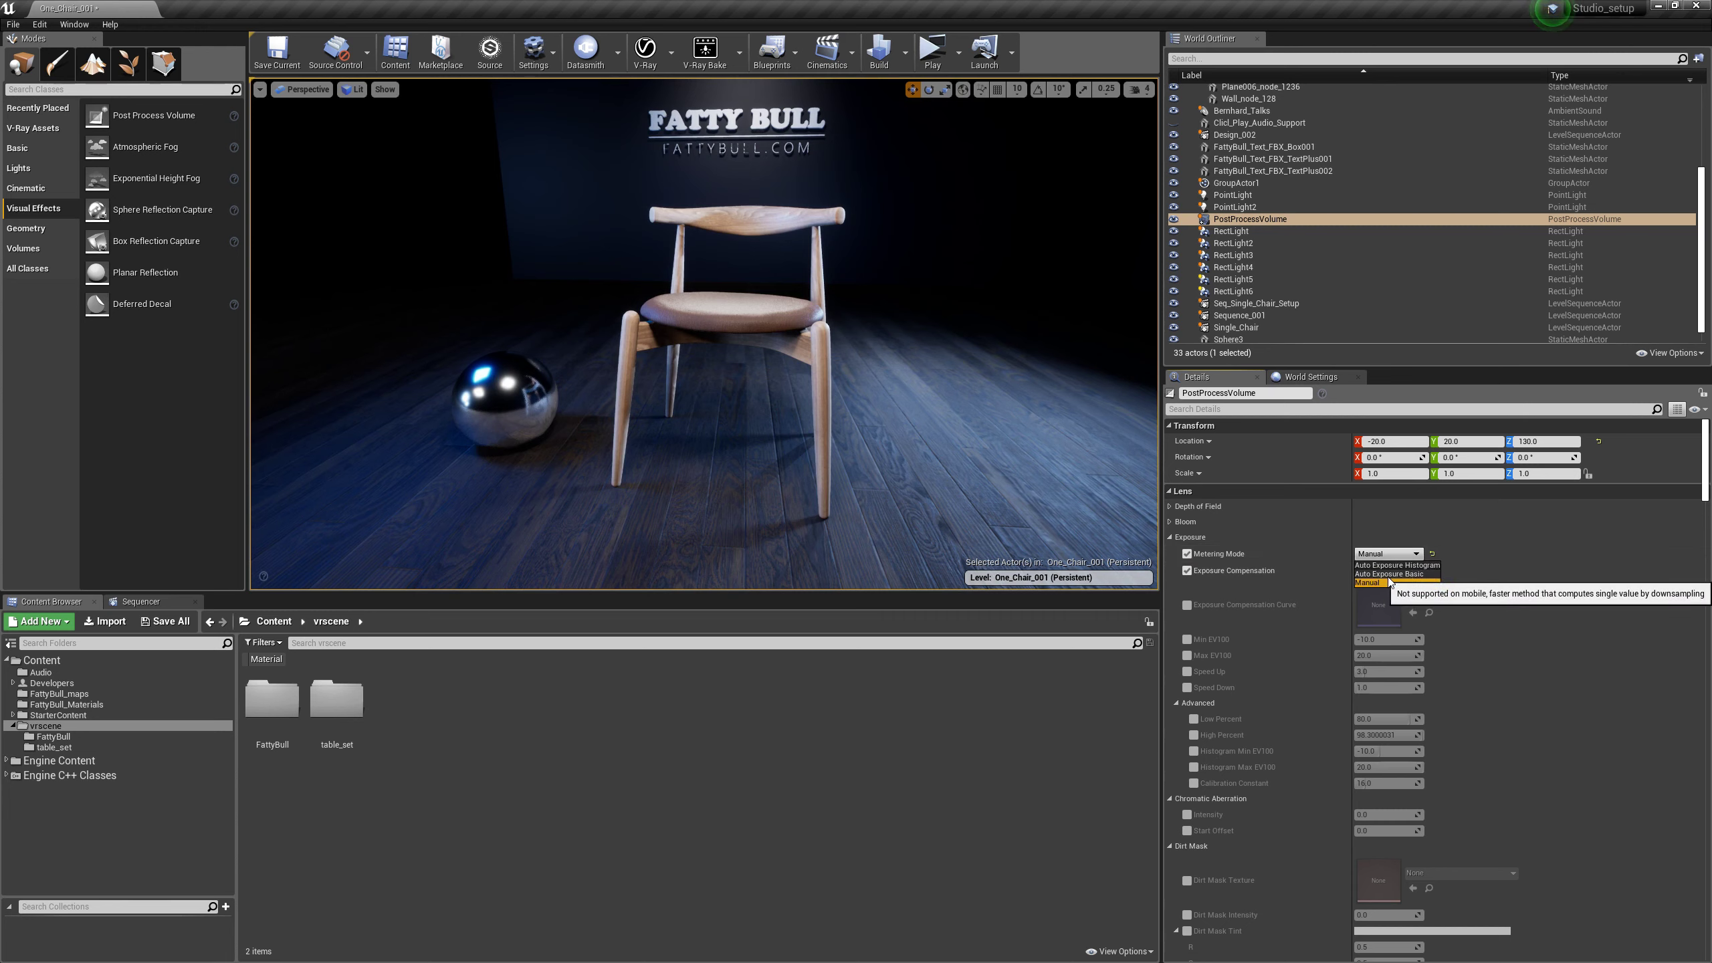
{"action": "left_click", "coordinate": [1389, 574]}
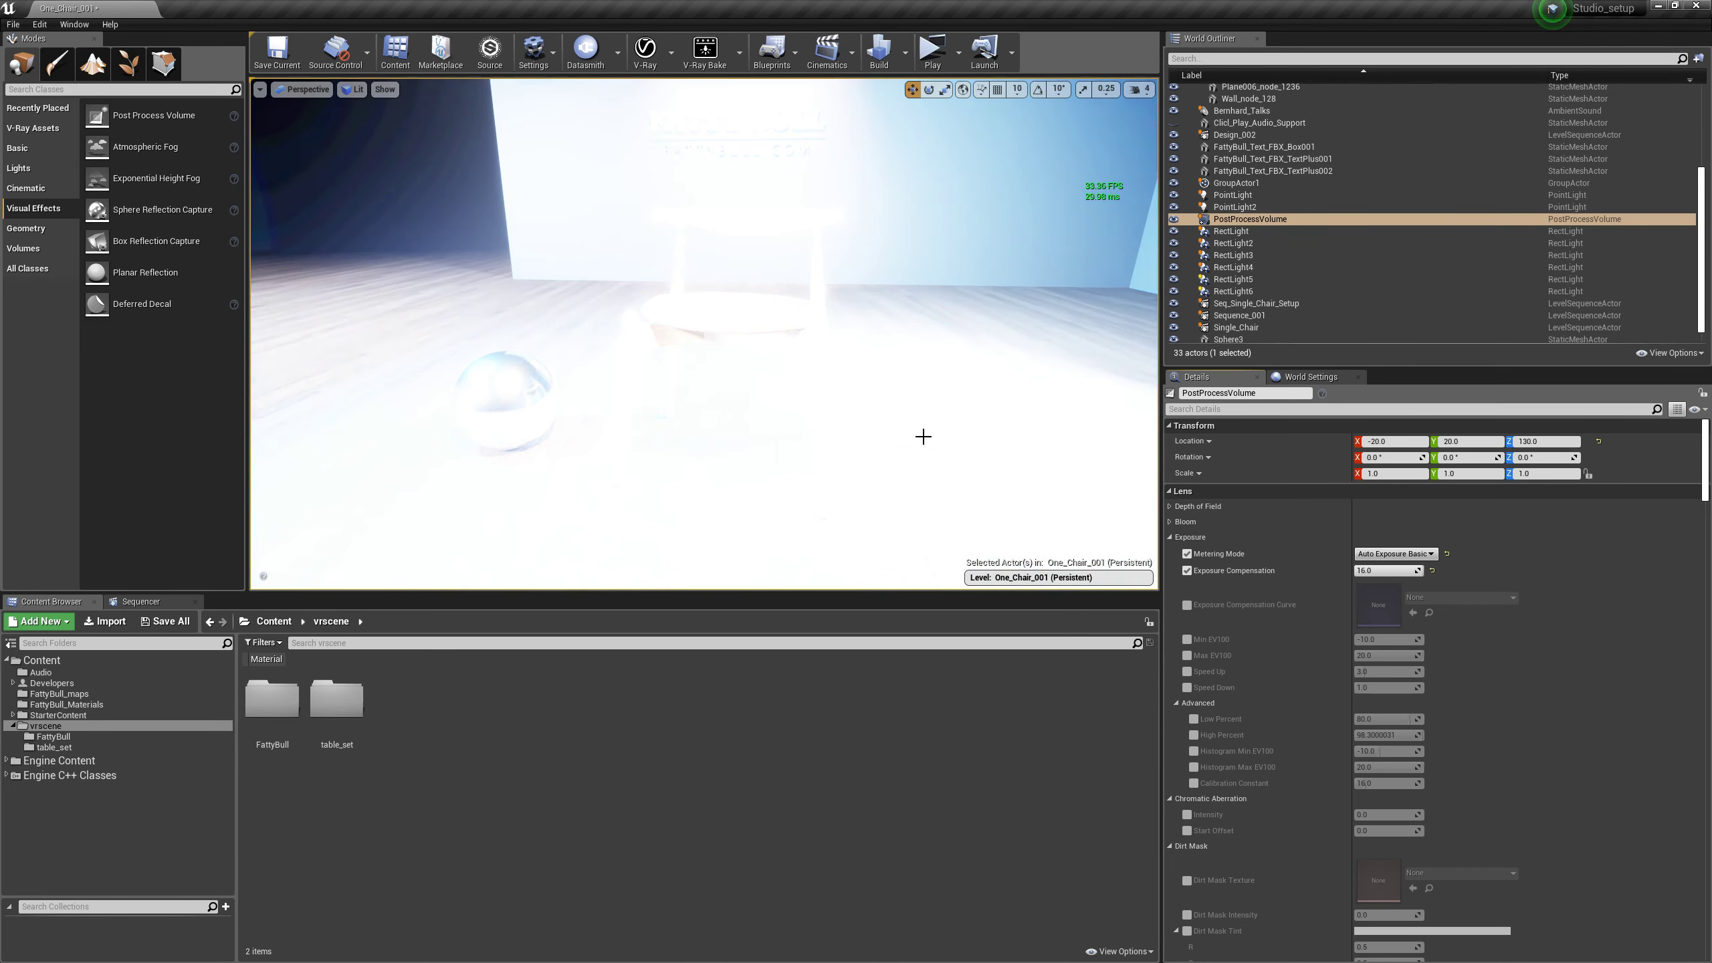
{"action": "left_click", "coordinate": [1188, 570]}
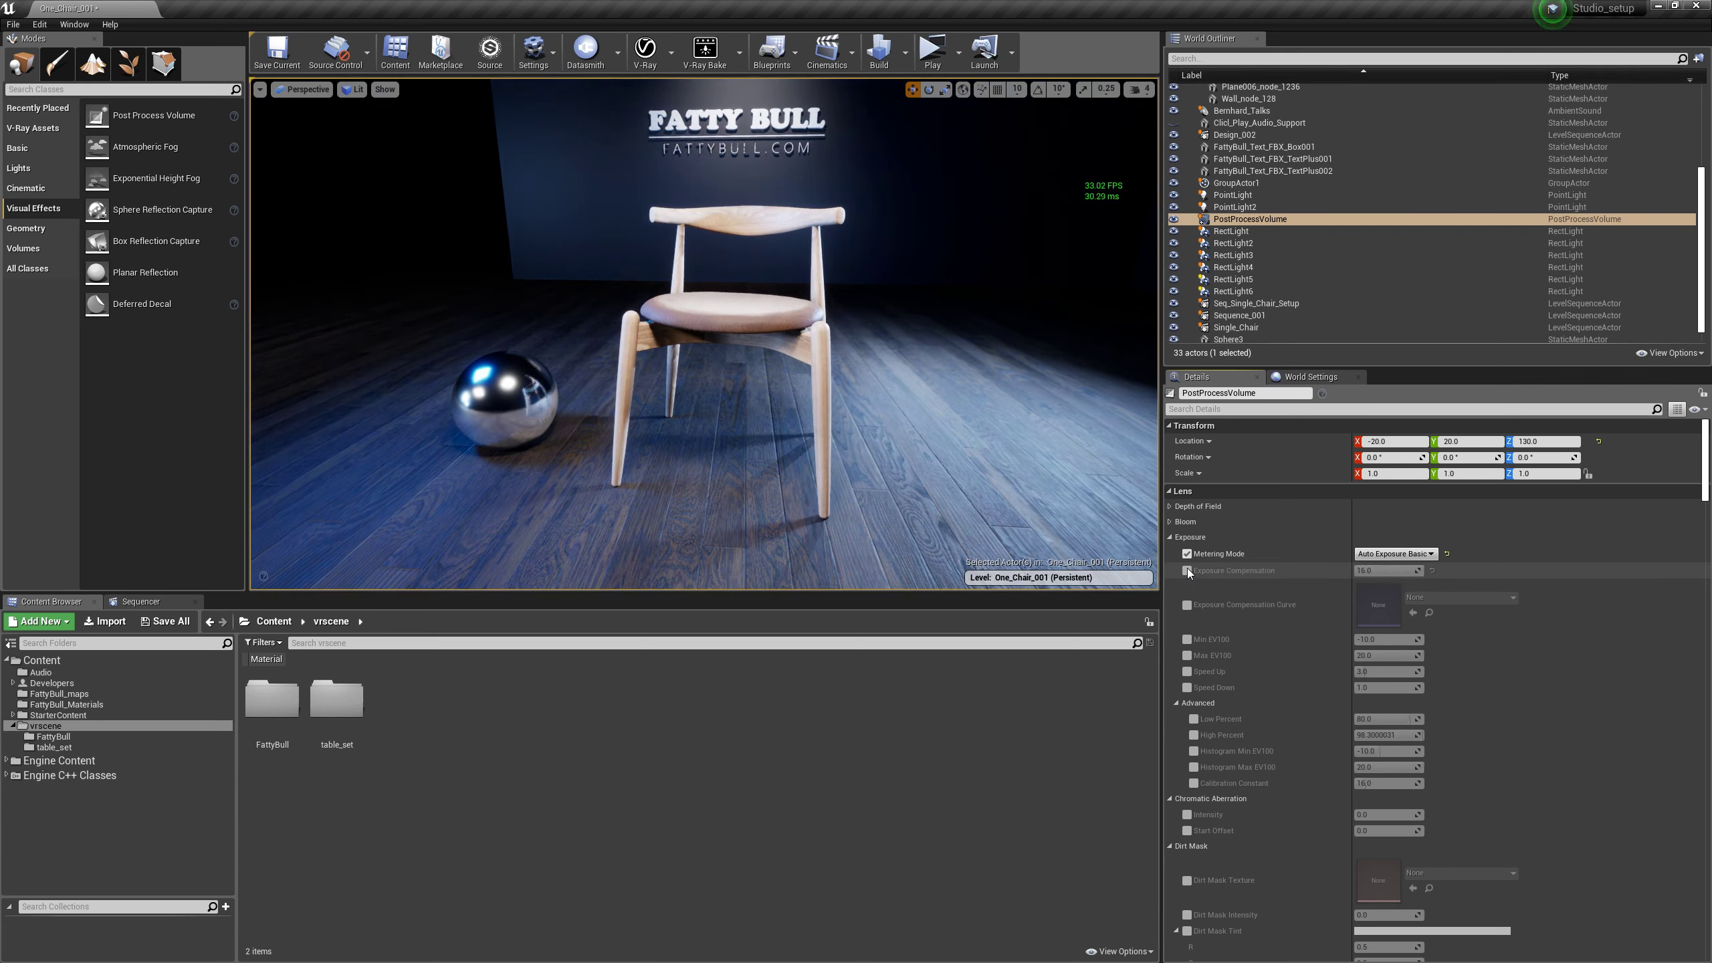
Toggle the Exposure Compensation override on and off, and the Metering Mode override off and on, to compare the scene's brightness.
{"action": "left_click", "coordinate": [1188, 571]}
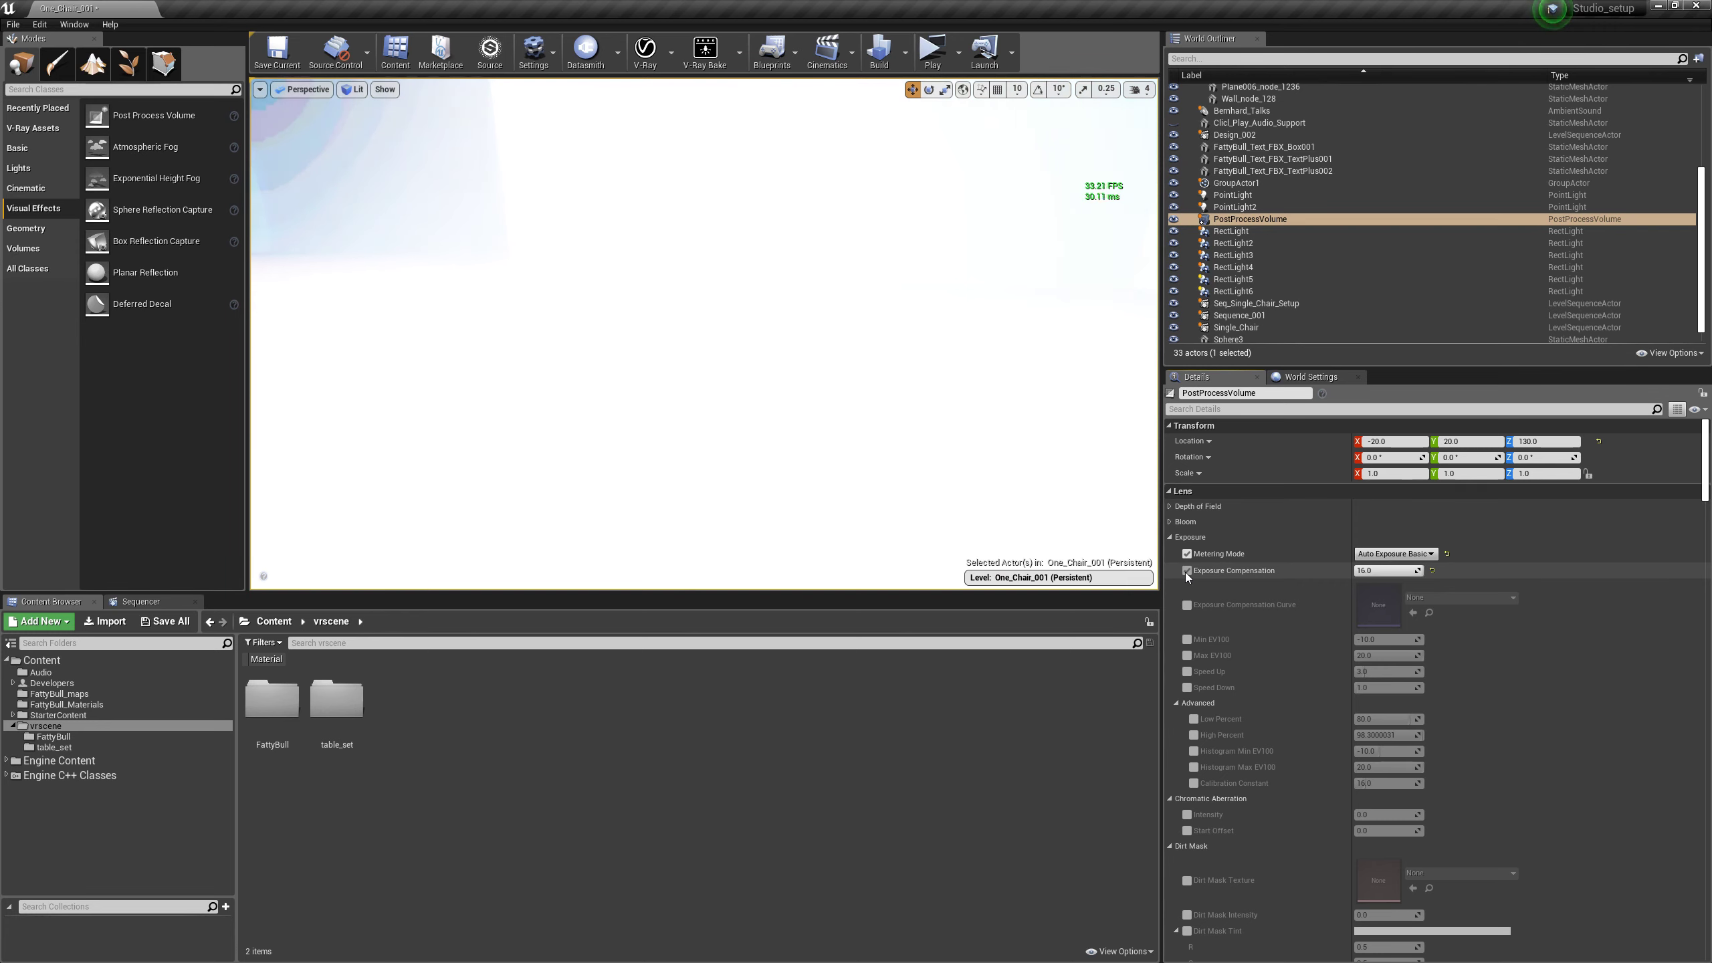
{"action": "left_click", "coordinate": [1187, 571]}
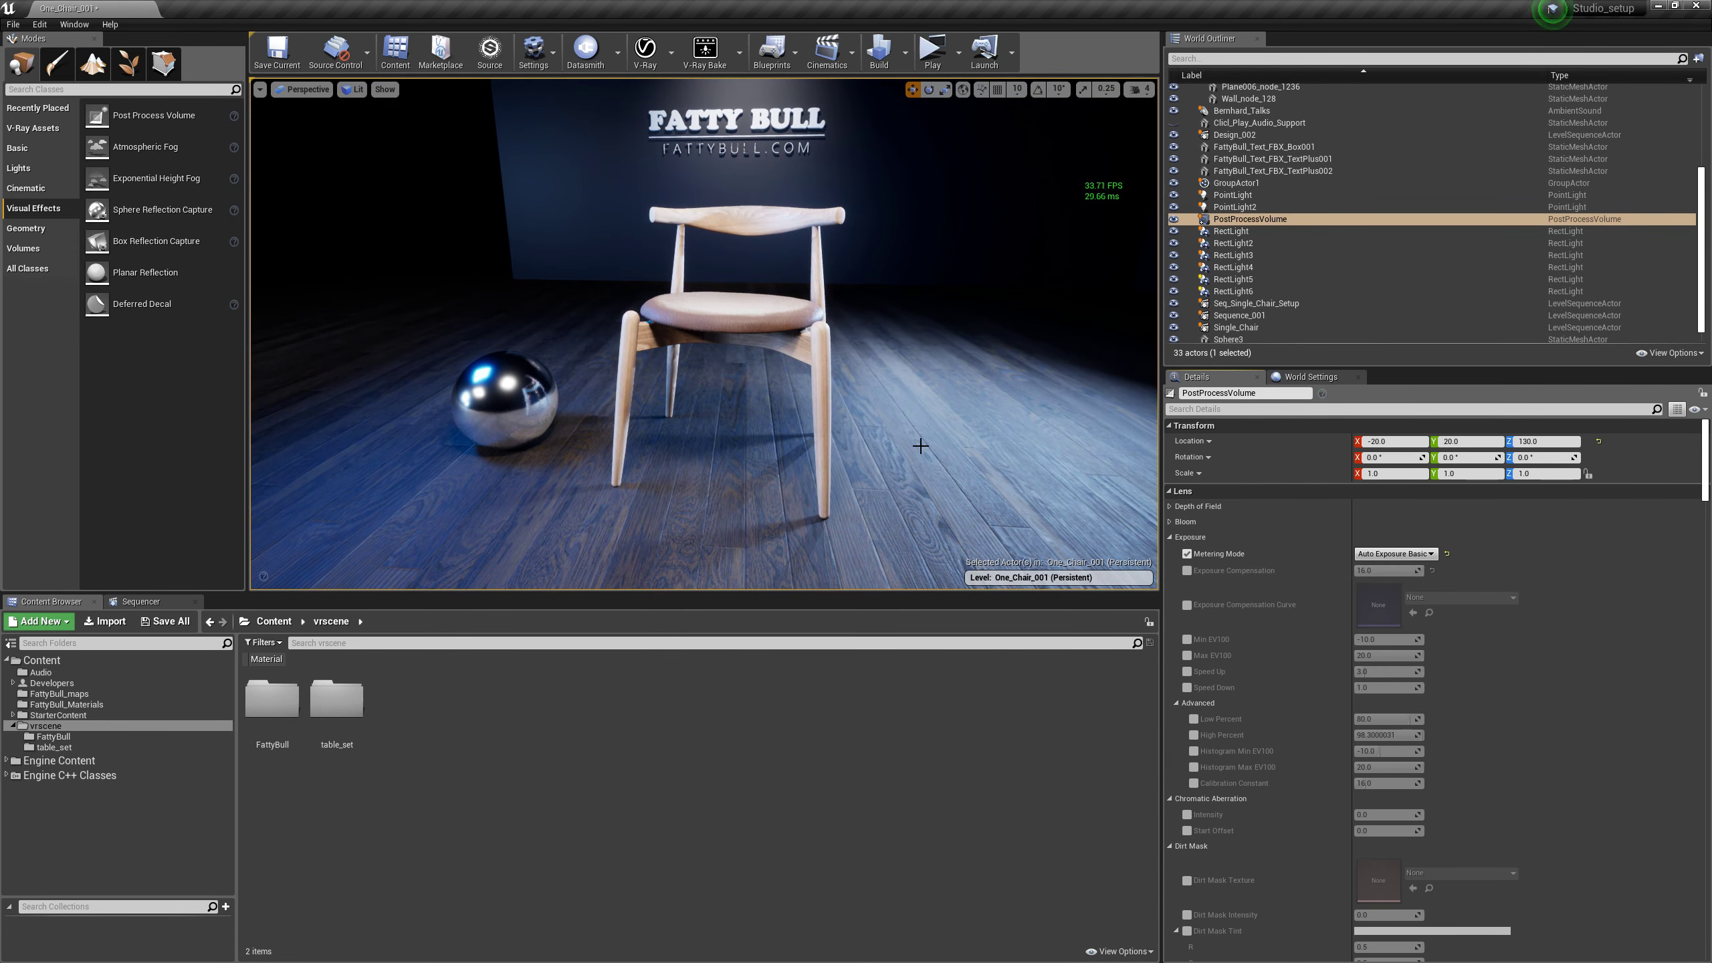
{"action": "mouse_move", "coordinate": [921, 447]}
{"action": "left_mouse_down"}
{"action": "mouse_move", "coordinate": [762, 411]}
{"action": "mouse_move", "coordinate": [869, 465]}
{"action": "mouse_move", "coordinate": [900, 560]}
{"action": "mouse_move", "coordinate": [907, 432]}
{"action": "mouse_move", "coordinate": [869, 492]}
{"action": "mouse_move", "coordinate": [893, 443]}
{"action": "left_mouse_up"}
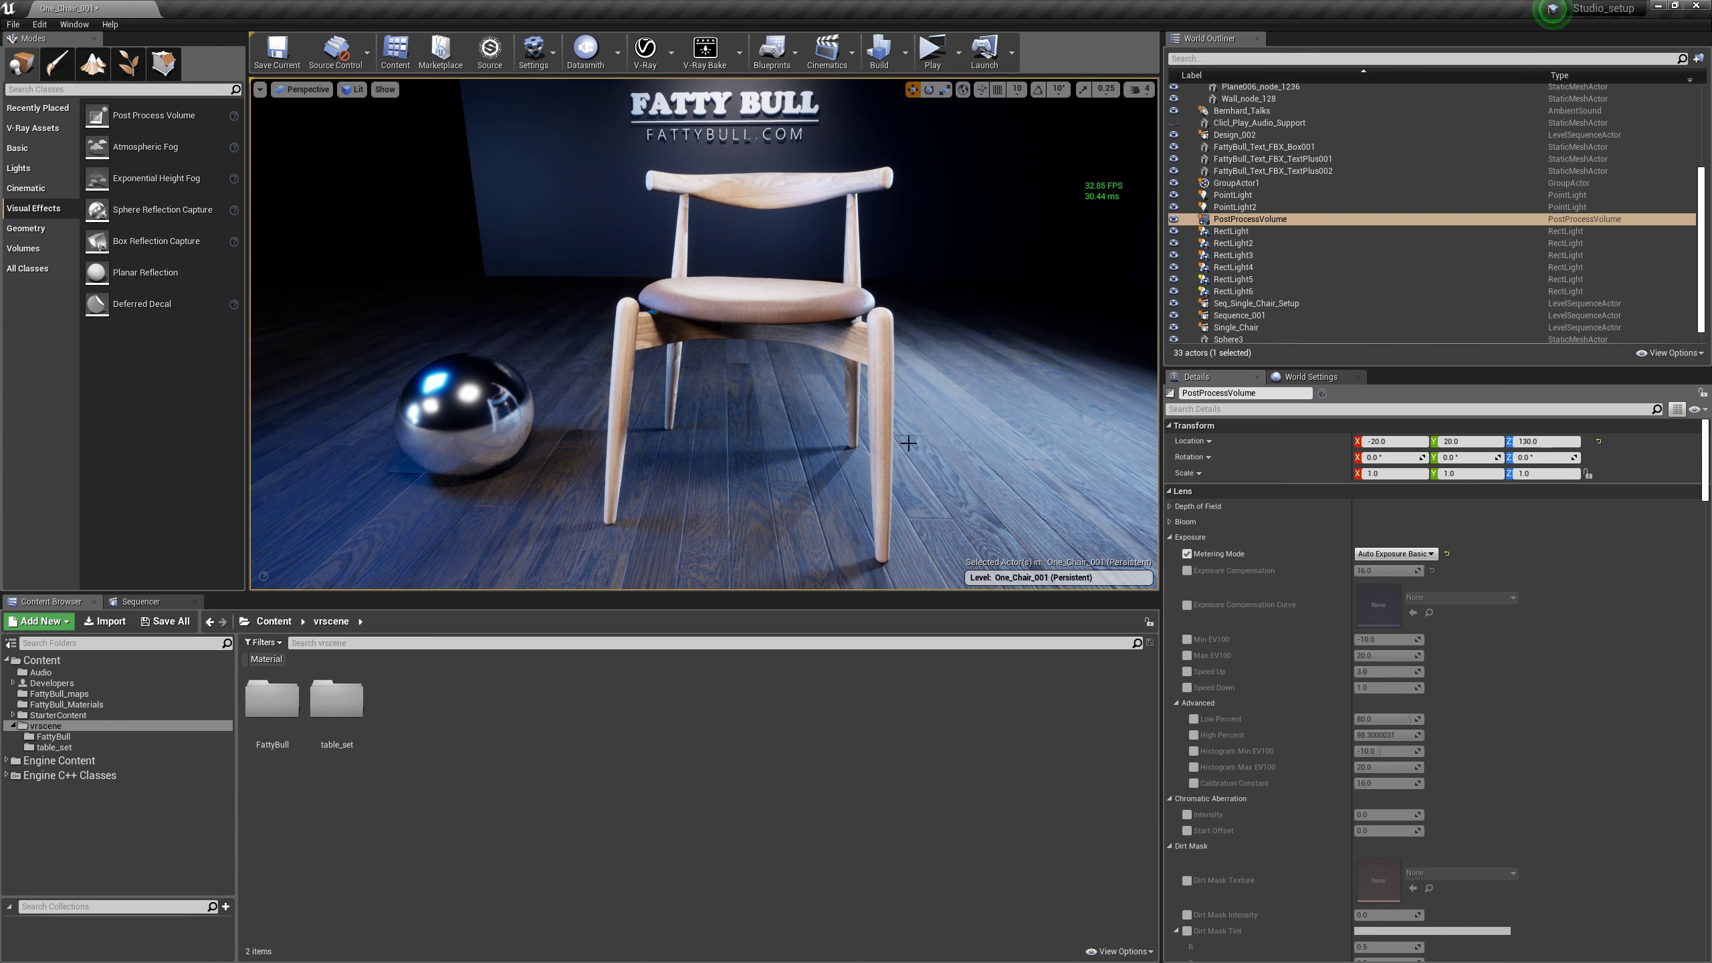
{"action": "left_click", "coordinate": [1186, 557]}
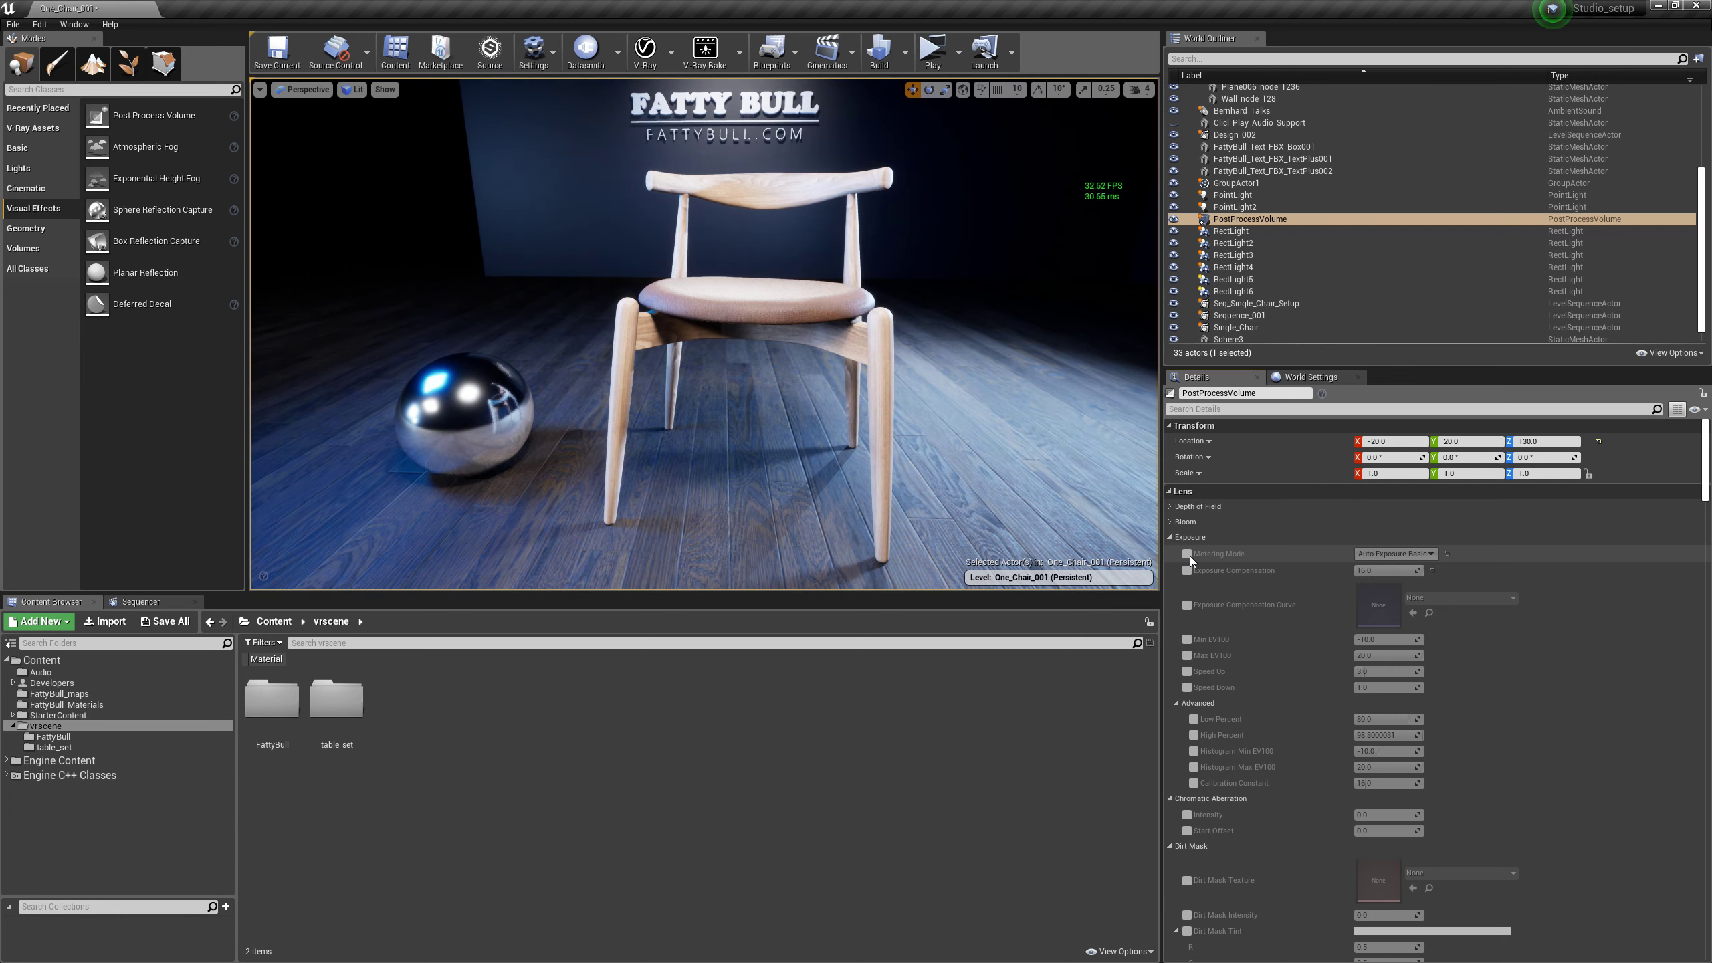
{"action": "left_click", "coordinate": [1191, 557]}
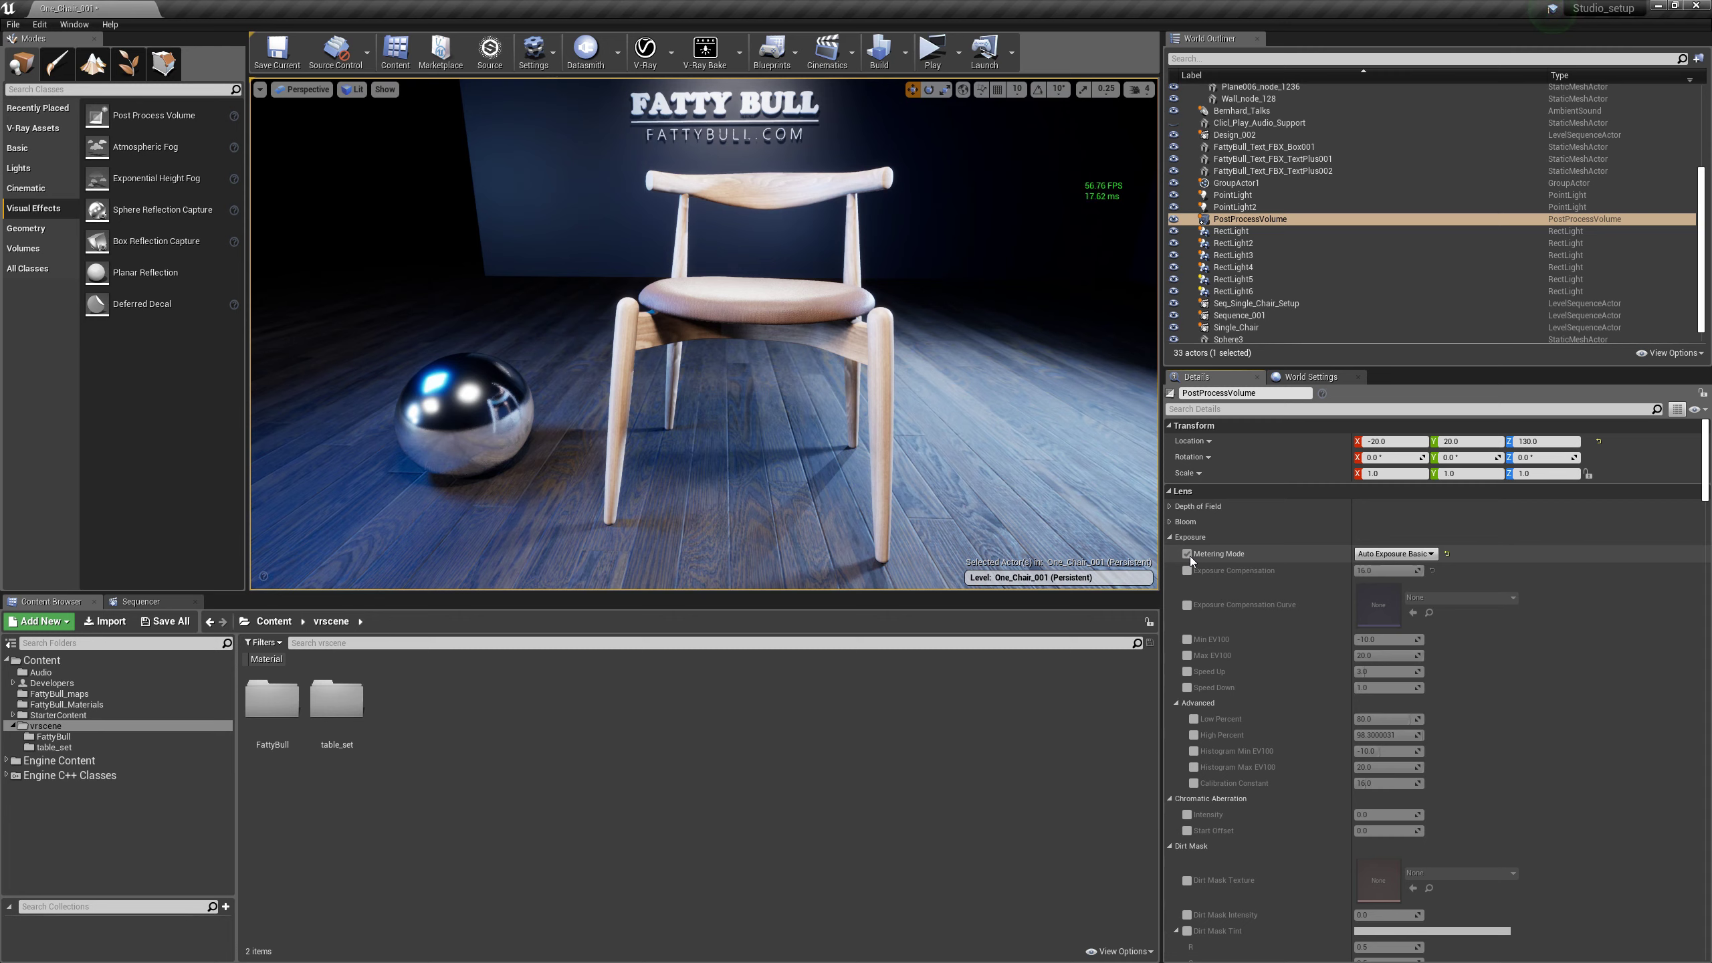
Set the exposure Metering Mode to Manual, enable the Exposure Compensation override, and cancel the pending autosave.
{"action": "left_click", "coordinate": [1413, 555]}
{"action": "left_click", "coordinate": [1378, 583]}
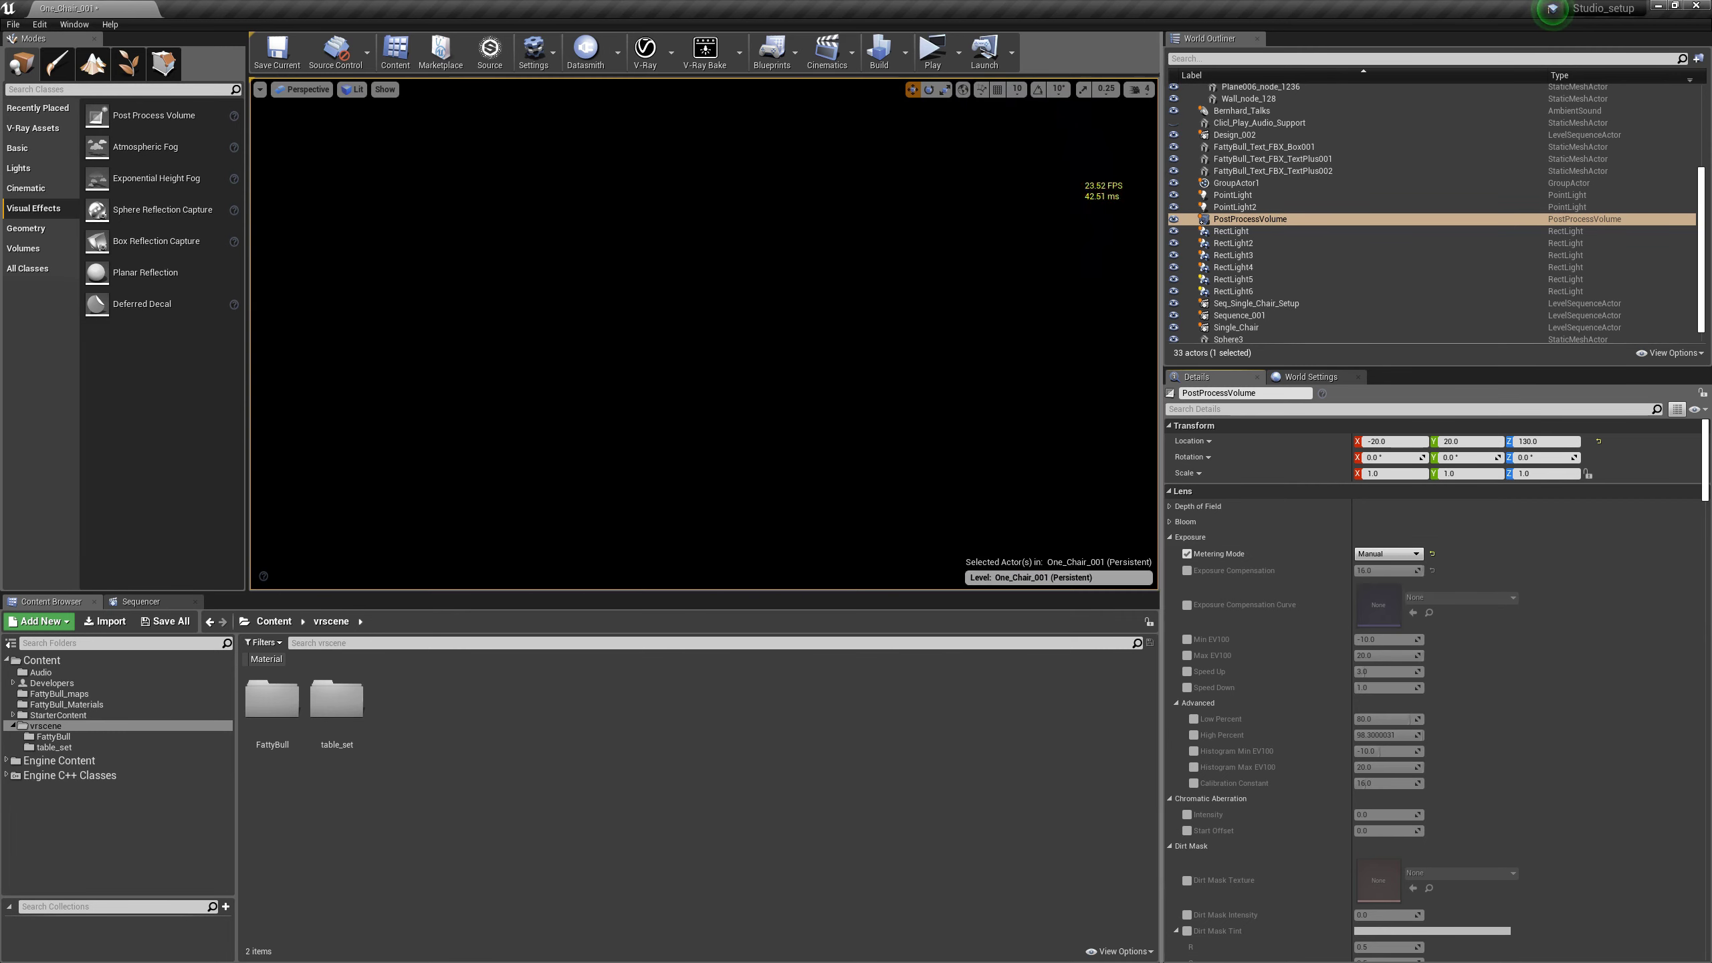
{"action": "left_click", "coordinate": [1189, 573]}
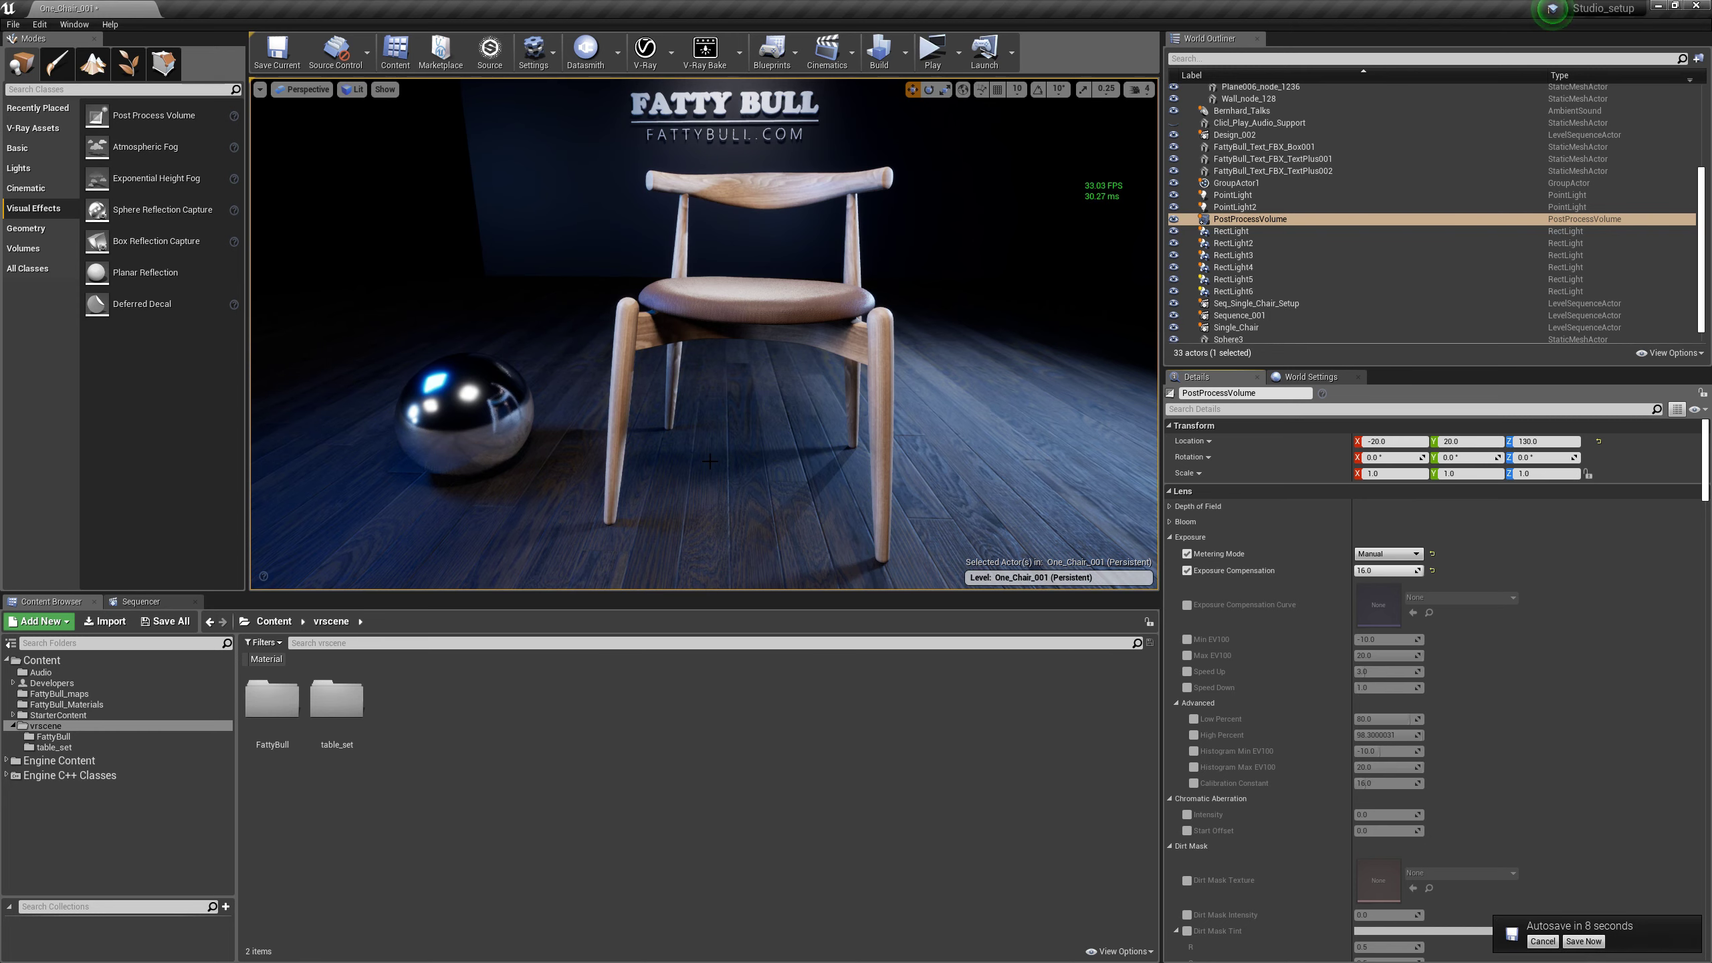
{"action": "left_click", "coordinate": [1542, 942]}
{"action": "left_click_drag", "start_coordinate": [760, 334], "coordinate": [785, 372], "text": "alt"}
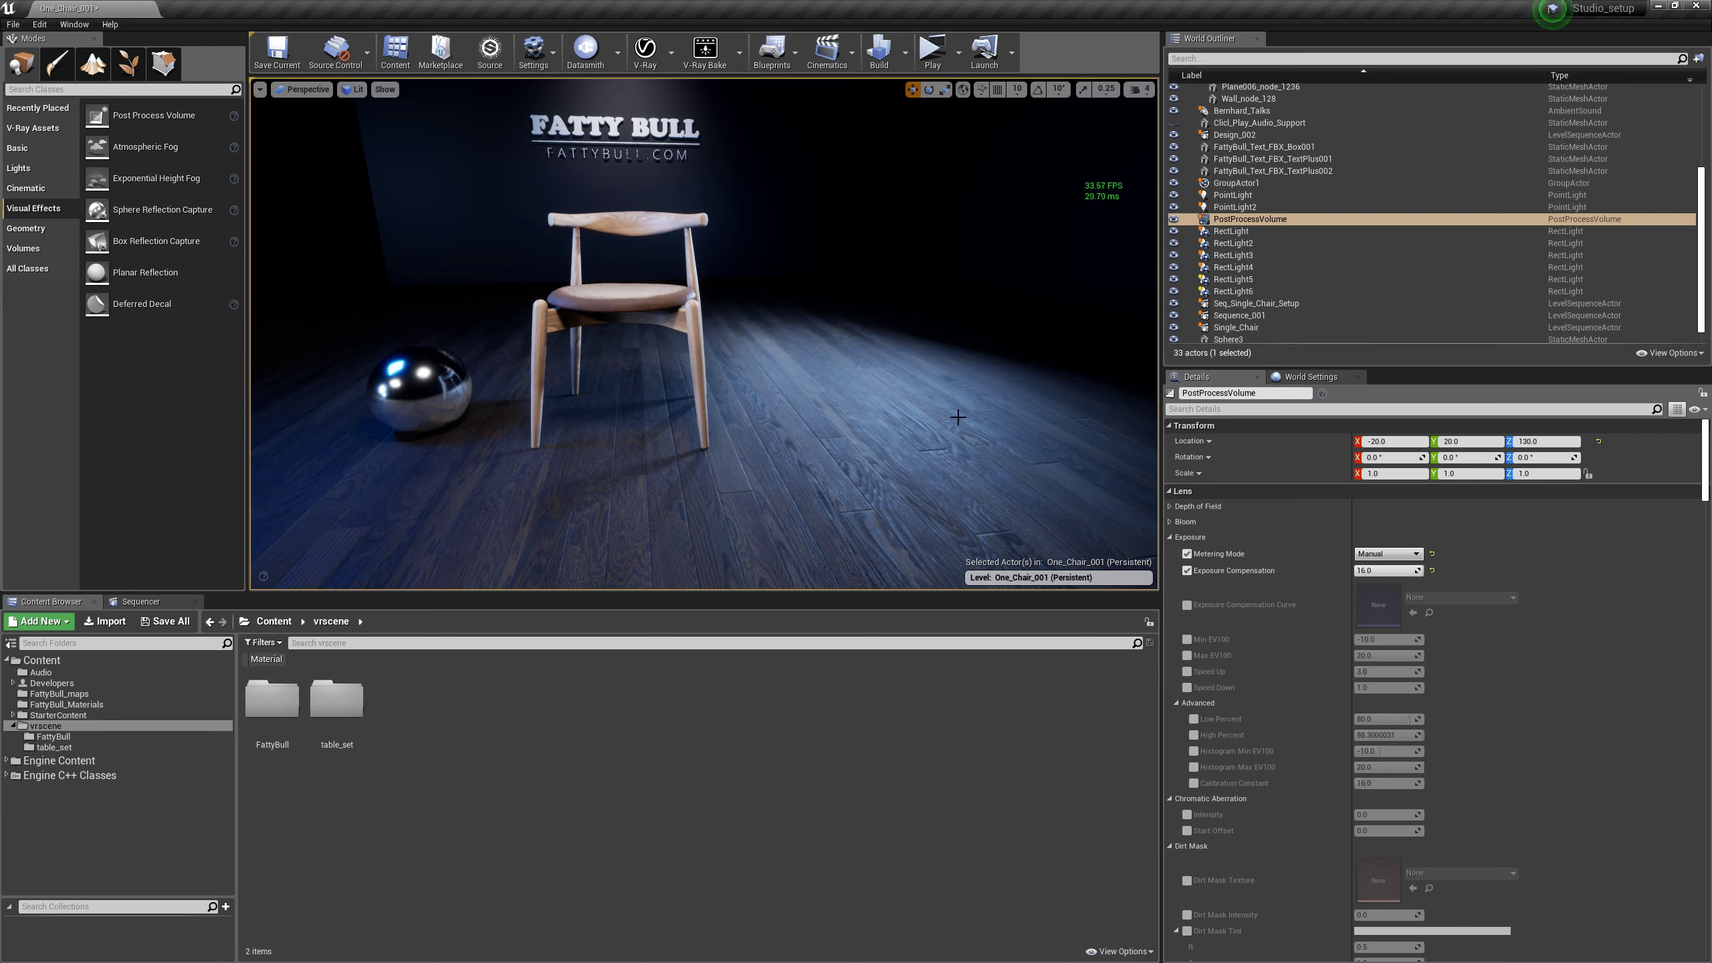
Disable and re-enable the Exposure Compensation override to compare the scene under manual metering.
{"action": "left_click", "coordinate": [1188, 571]}
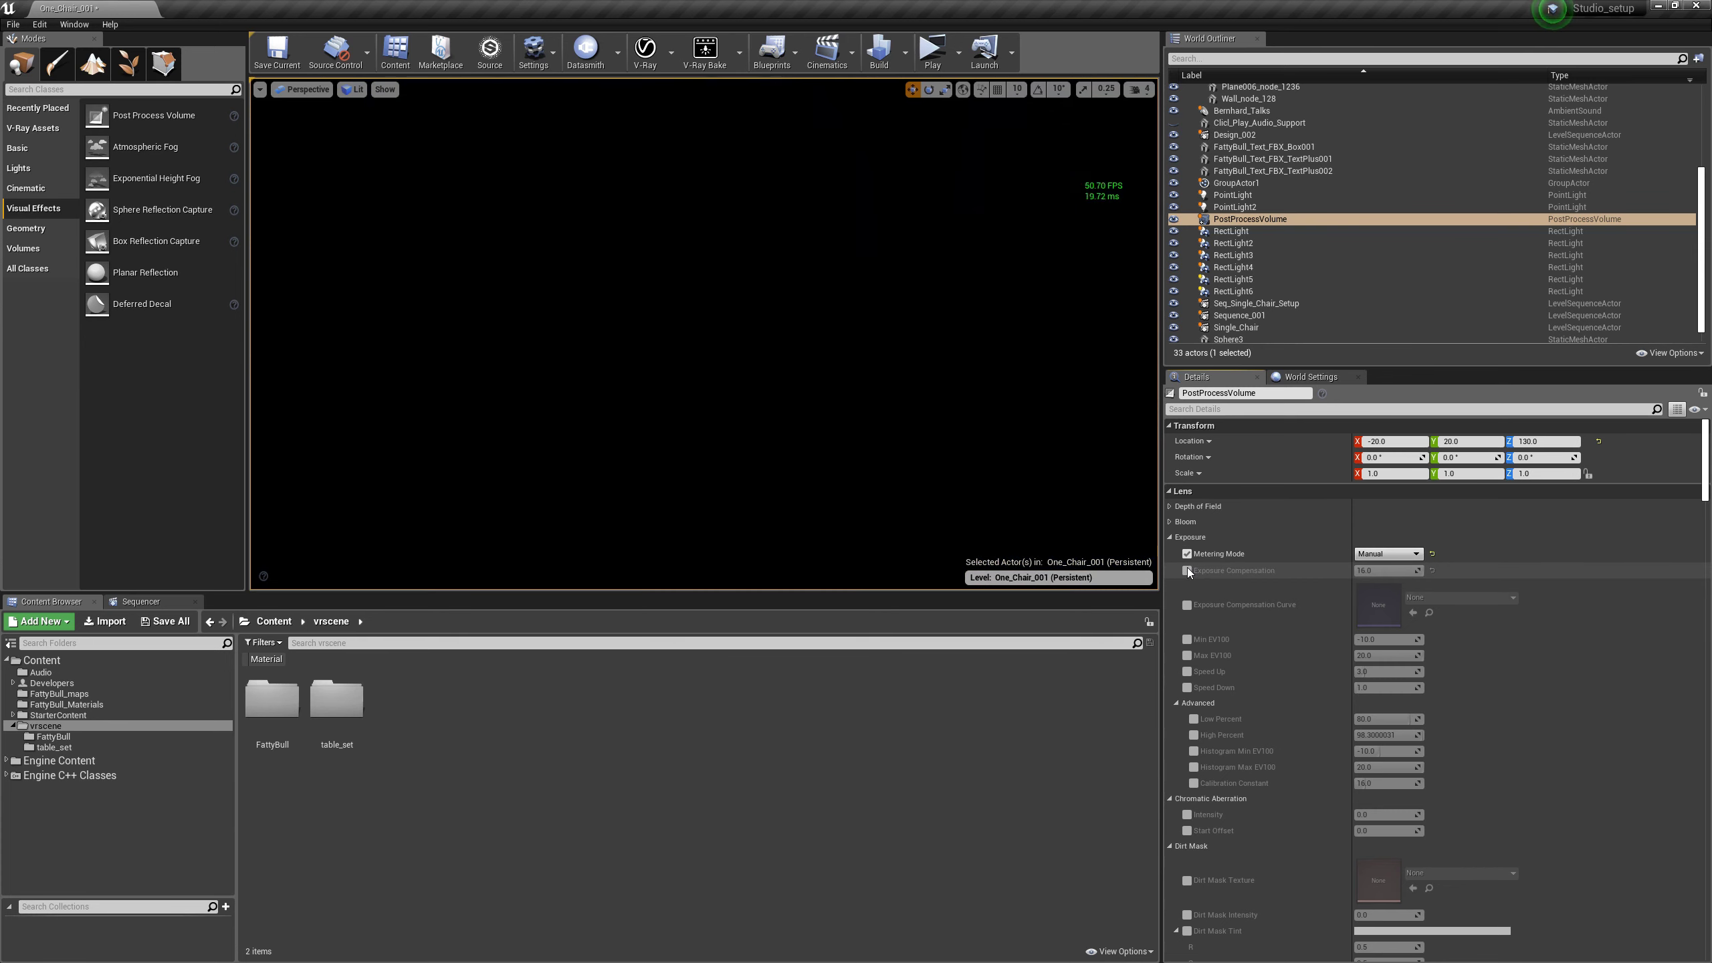
{"action": "left_click", "coordinate": [1187, 570]}
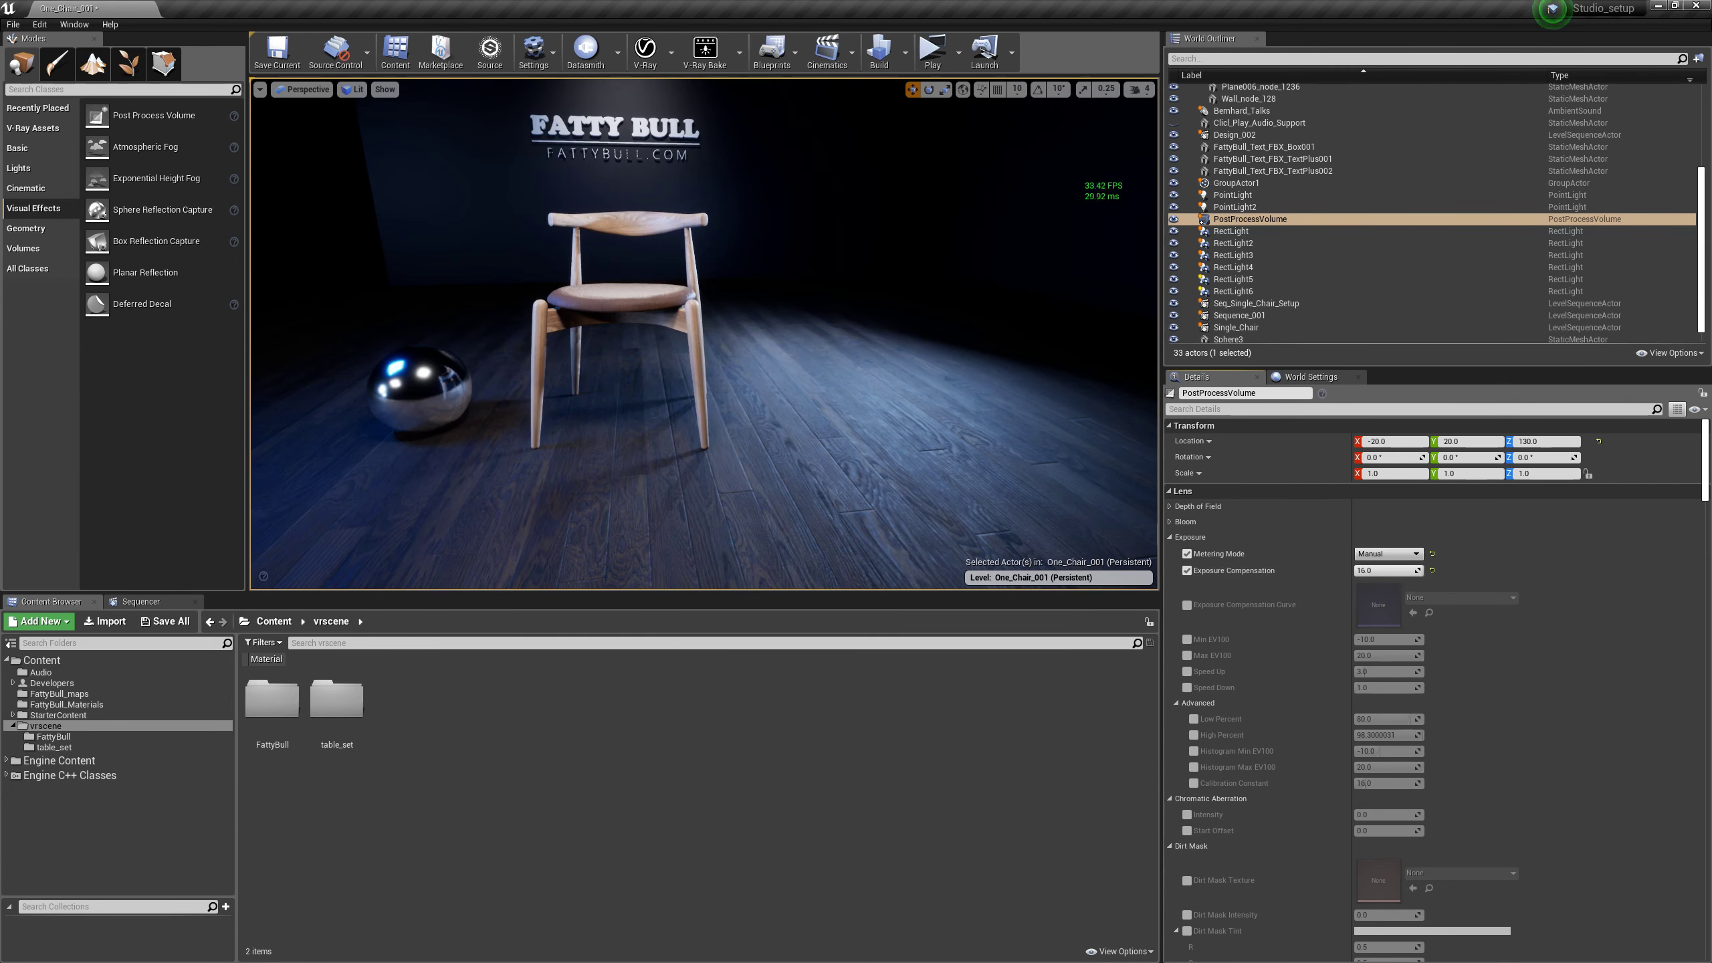
{"action": "middle_click_drag", "start_coordinate": [828, 422], "coordinate": [837, 425]}
{"action": "mouse_move", "coordinate": [754, 466]}
{"action": "left_mouse_down"}
{"action": "mouse_move", "coordinate": [743, 442]}
{"action": "mouse_move", "coordinate": [737, 455]}
{"action": "left_mouse_up"}
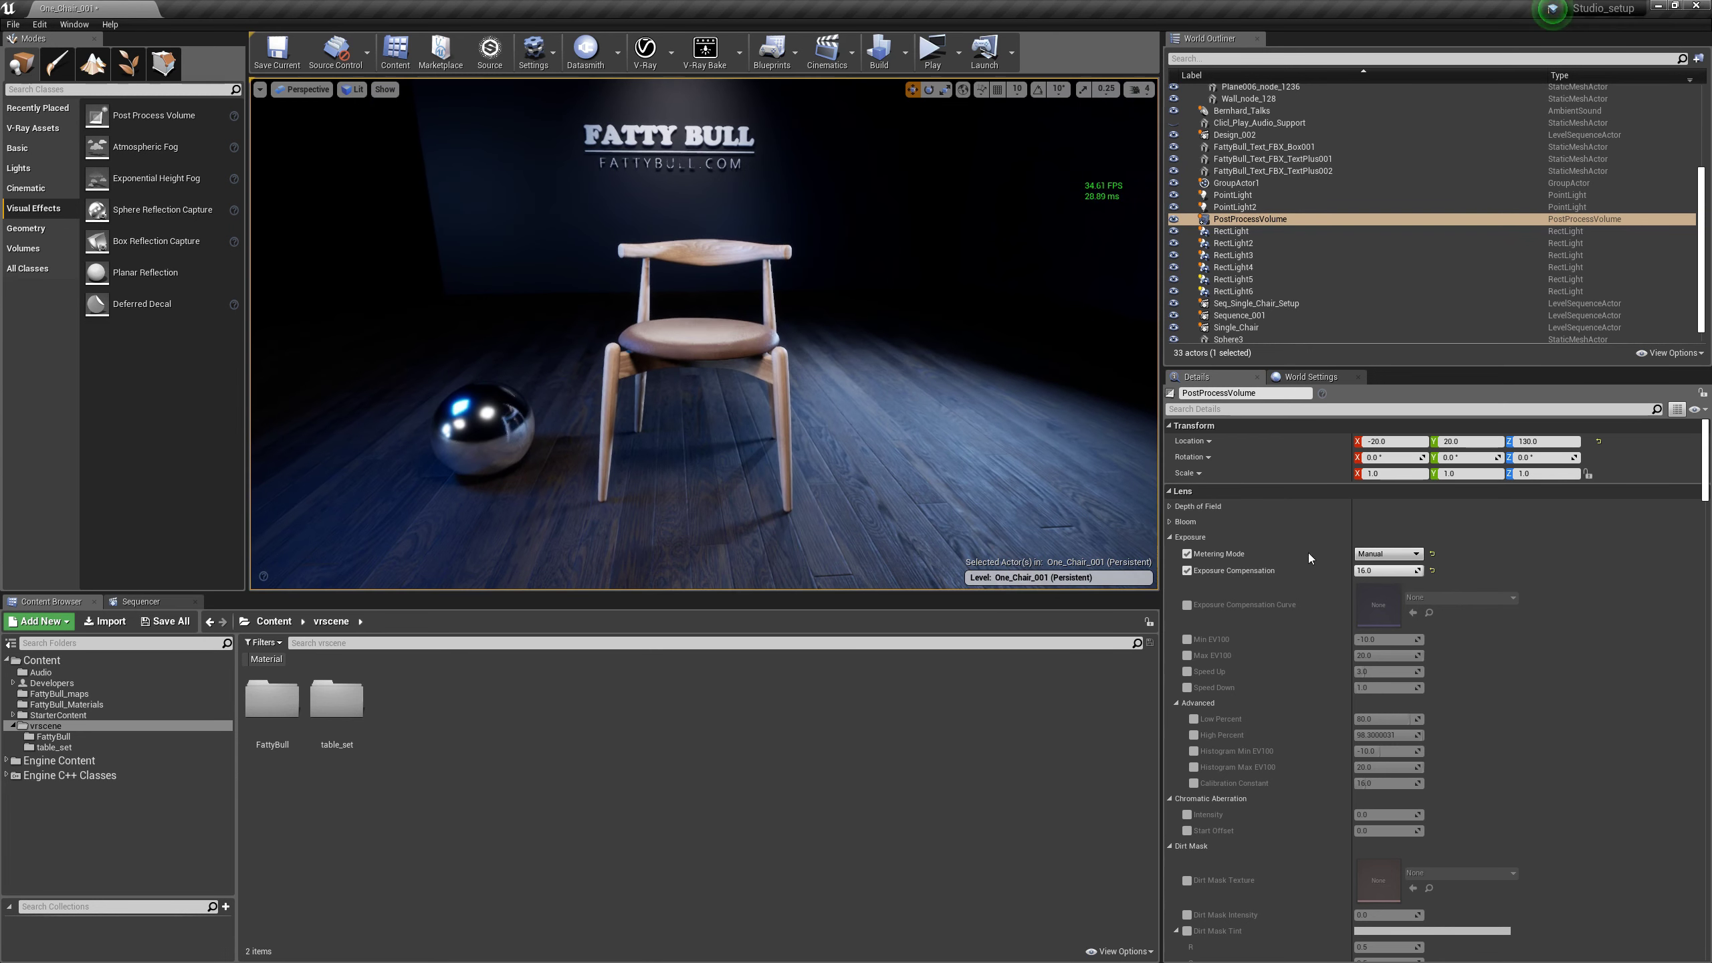
Try Exposure Compensation values of 10, 20 and 15 to compare the scene's brightness.
{"action": "left_click", "coordinate": [1382, 570]}
{"action": "type", "text": "10"}
{"action": "key", "text": "Return"}
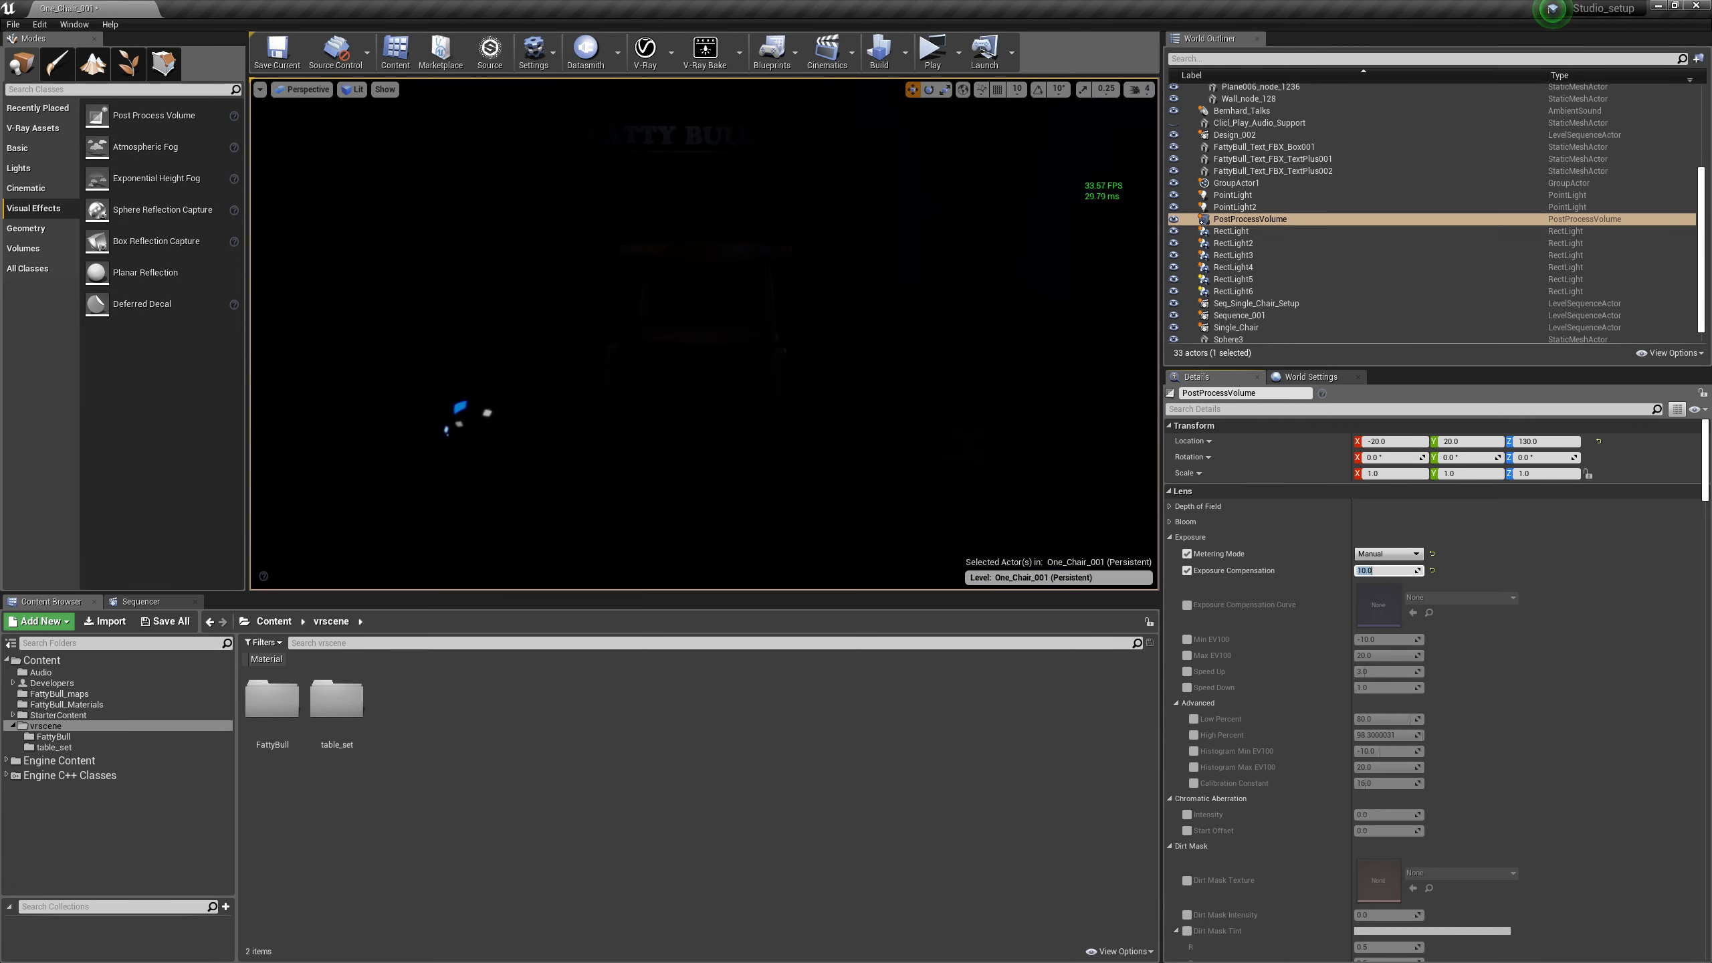
{"action": "type", "text": "20"}
{"action": "key", "text": "Return"}
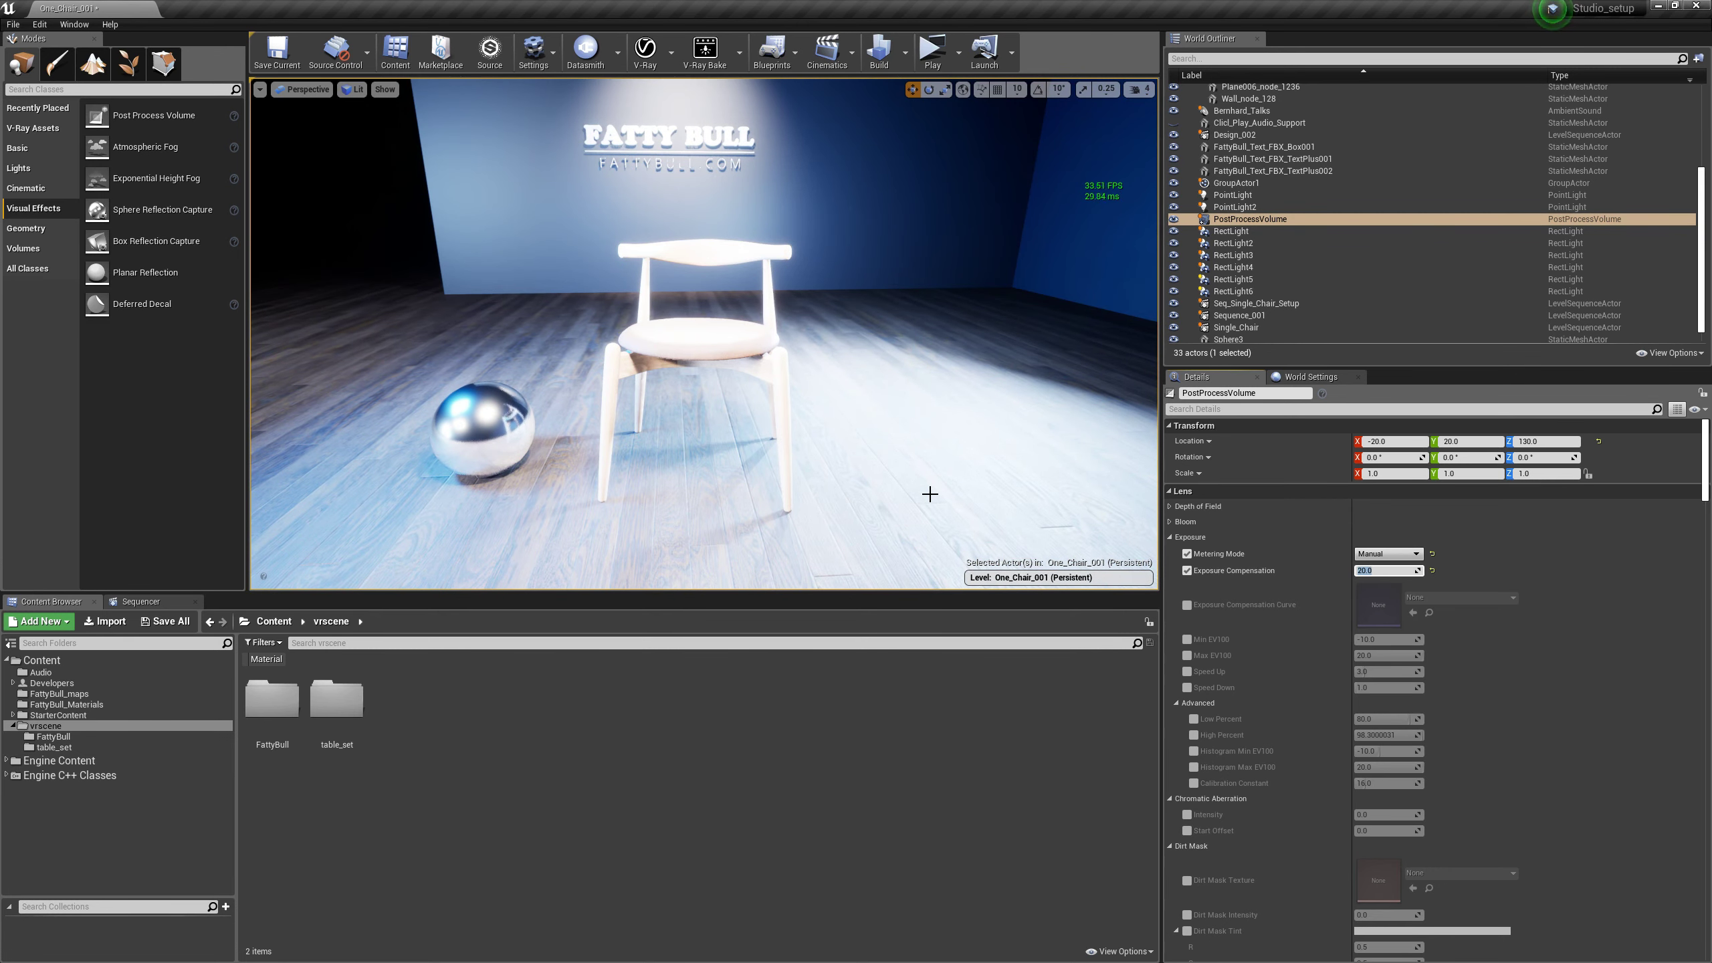
{"action": "type", "text": "15"}
{"action": "key", "text": "Return"}
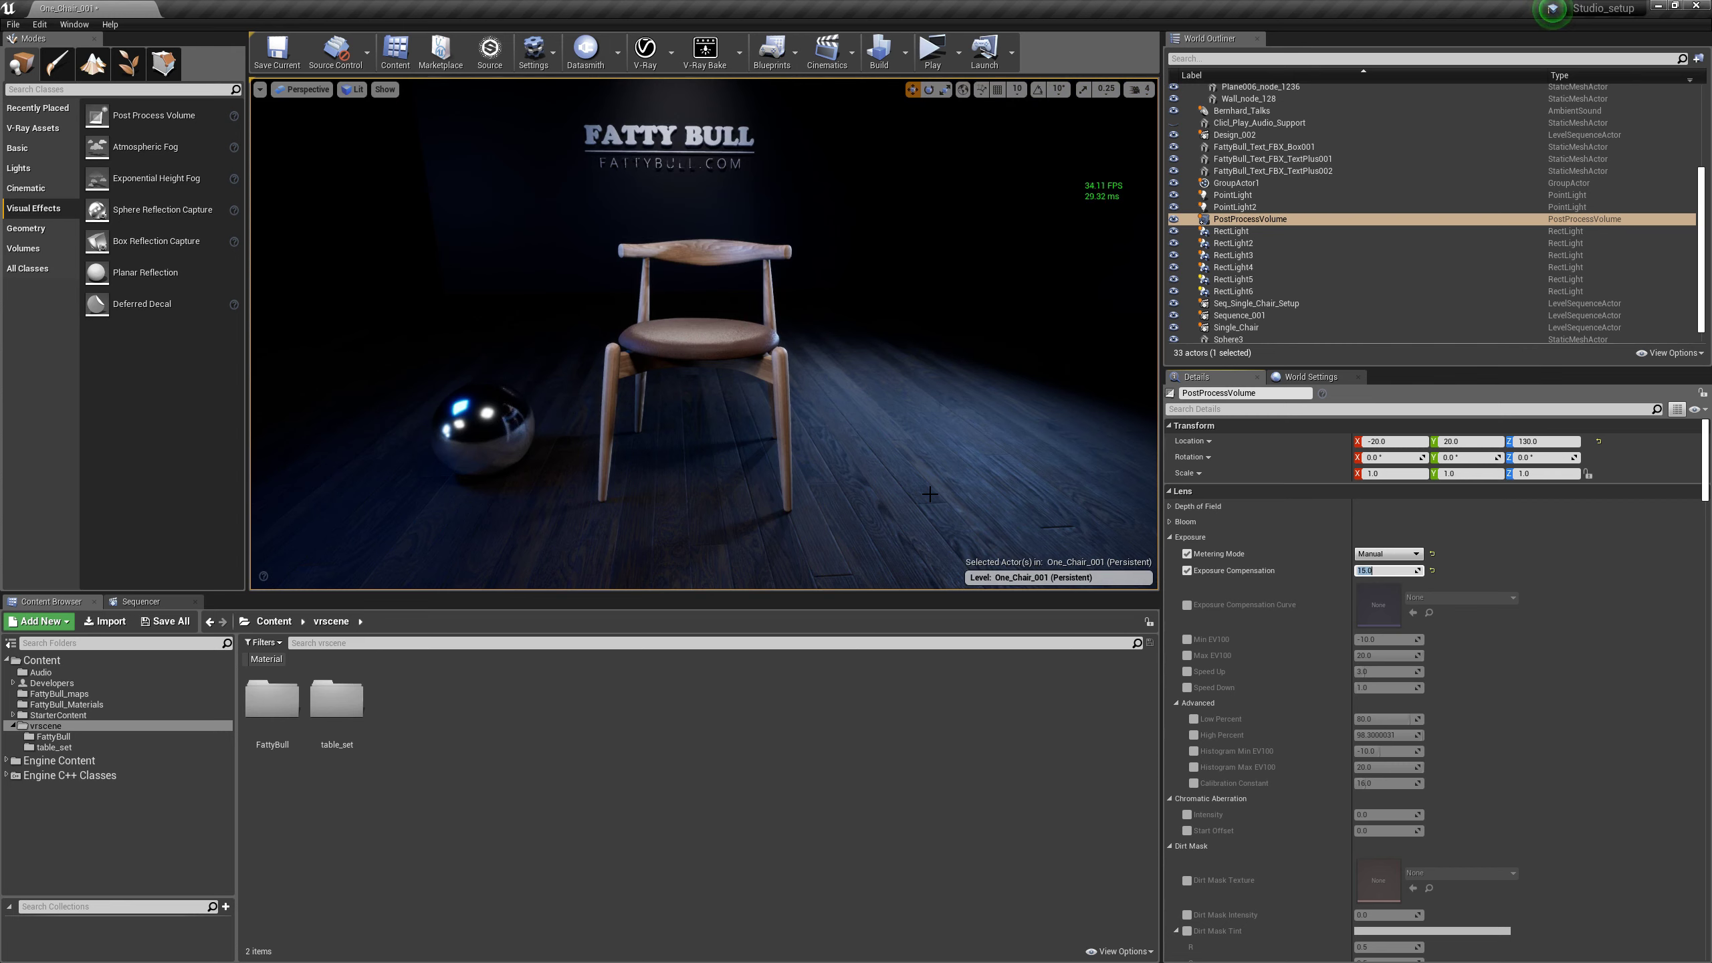
Set the Exposure Compensation to 16 and collapse the Exposure settings.
{"action": "type", "text": "16"}
{"action": "key", "text": "Return"}
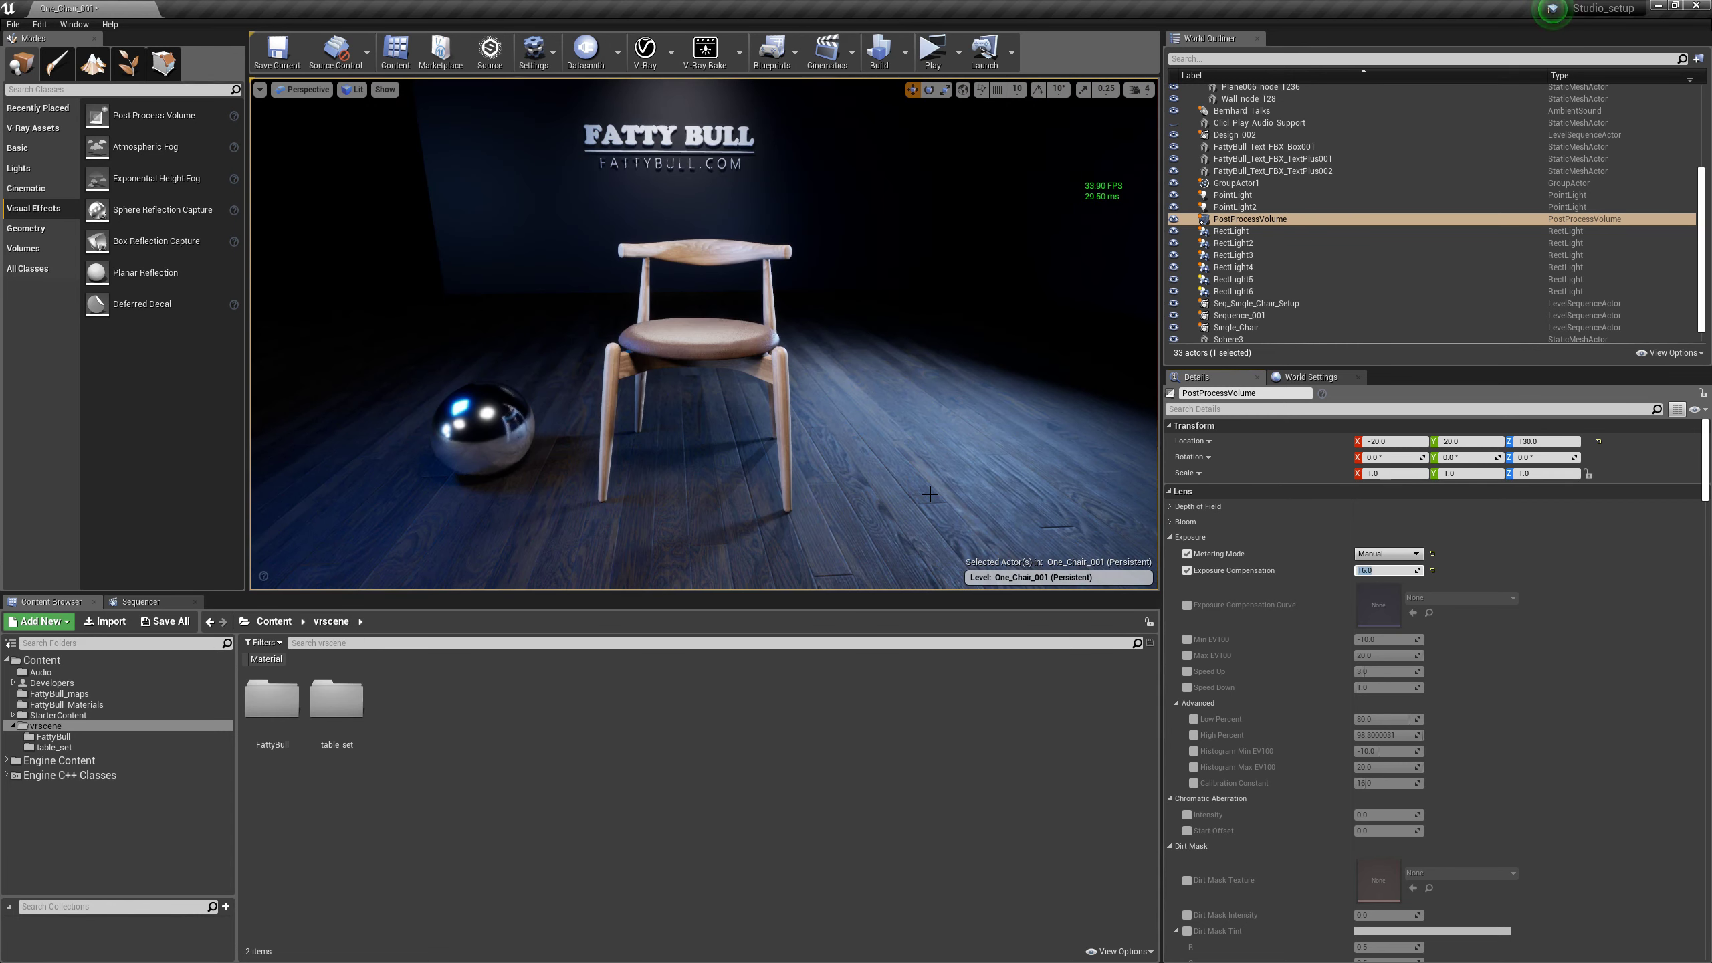
{"action": "mouse_move", "coordinate": [909, 451]}
{"action": "left_mouse_down"}
{"action": "mouse_move", "coordinate": [909, 516]}
{"action": "mouse_move", "coordinate": [909, 482]}
{"action": "left_mouse_up"}
{"action": "left_click", "coordinate": [1168, 539]}
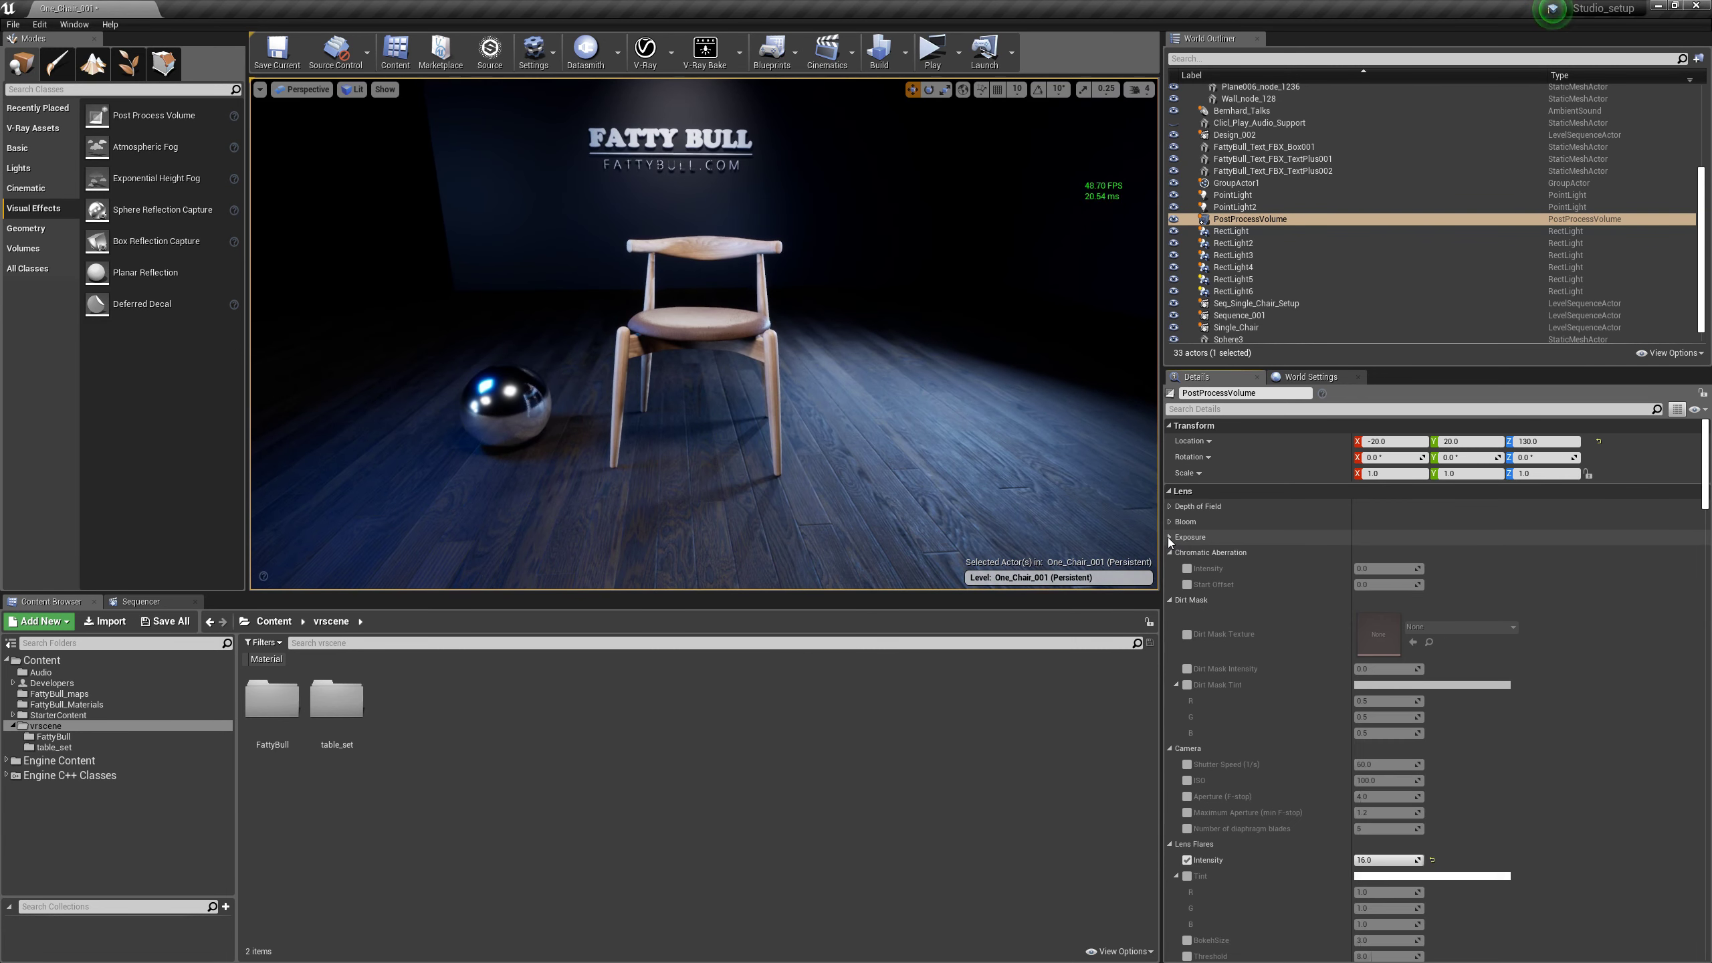
Enable the Chromatic Aberration Intensity override, raise it to 5.0, and inspect the chair's edges up close.
{"action": "left_click", "coordinate": [1186, 568]}
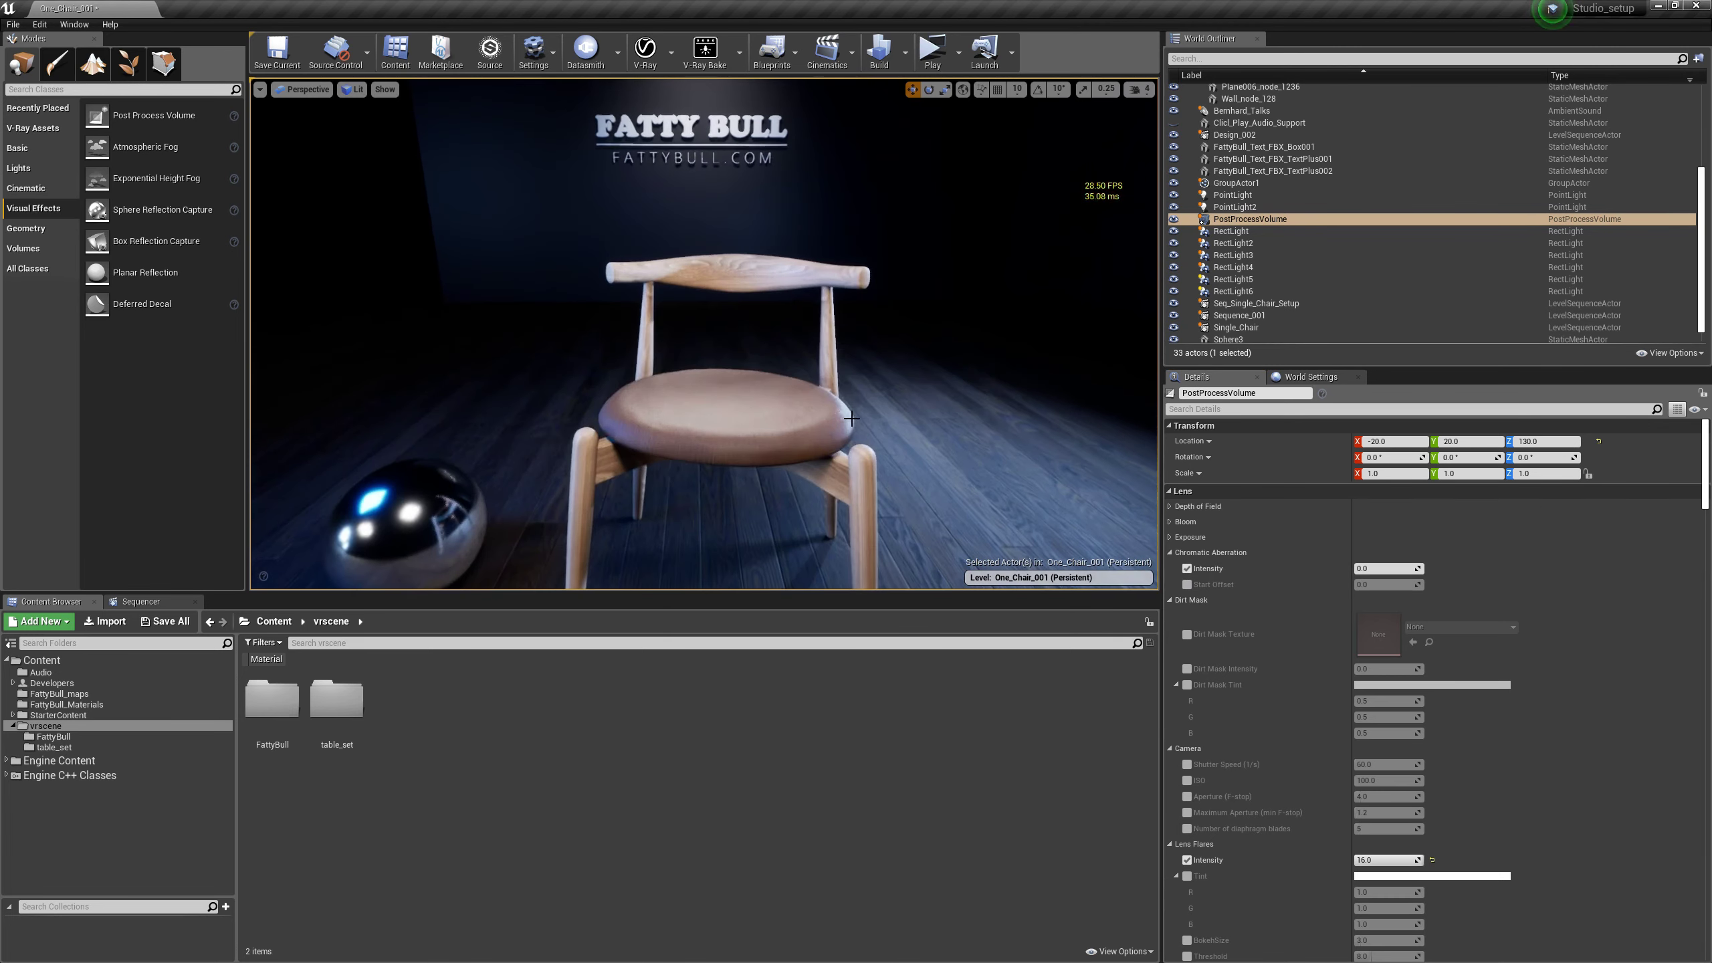
{"action": "left_click_drag", "start_coordinate": [1379, 568], "coordinate": [1419, 568]}
{"action": "middle_click_drag", "start_coordinate": [876, 378], "coordinate": [809, 317]}
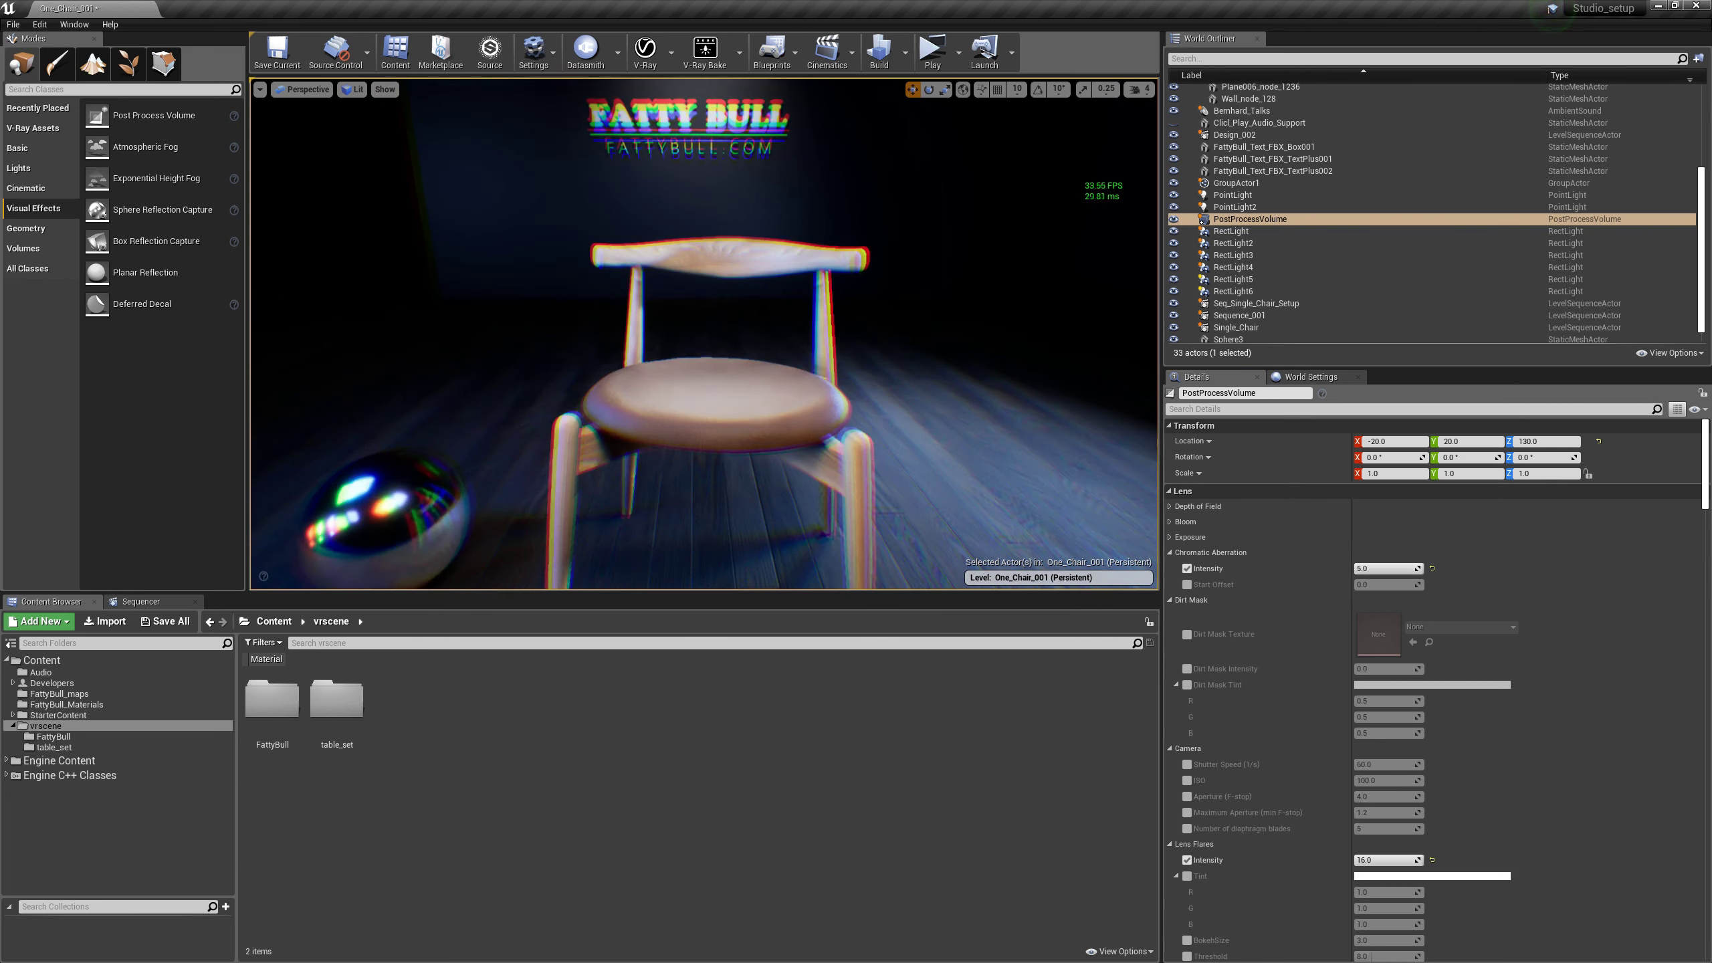
{"action": "right_click_drag", "start_coordinate": [704, 337], "coordinate": [729, 398]}
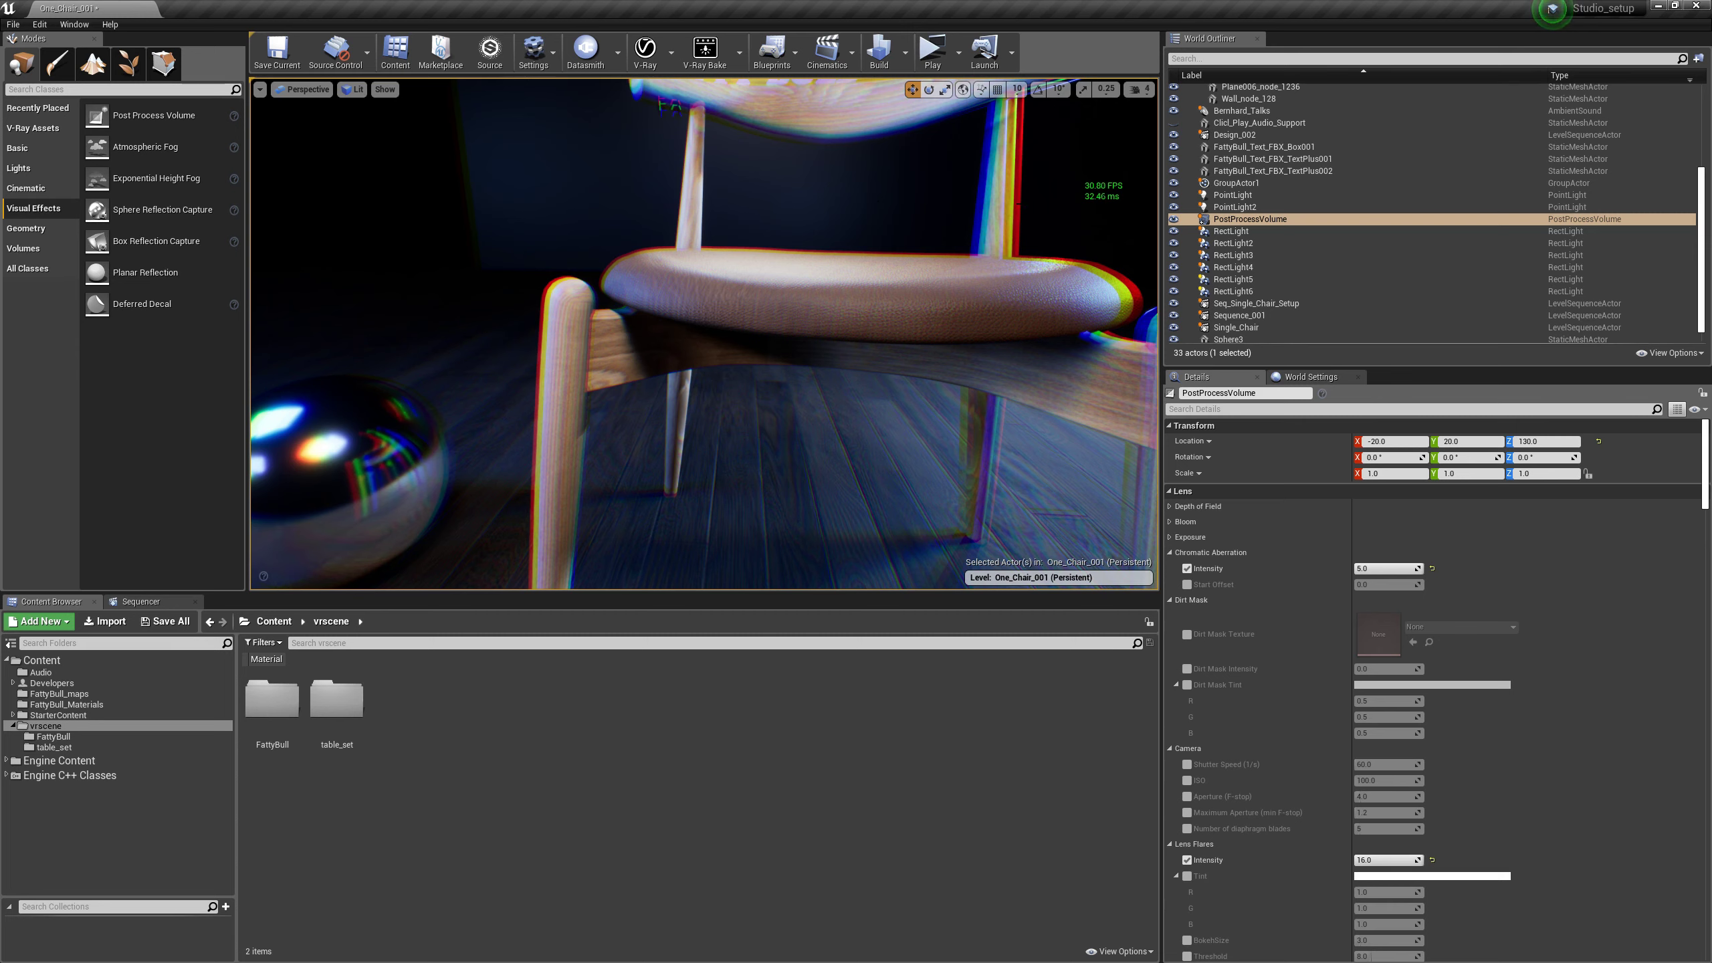
Lower the Chromatic Aberration Intensity, trying 0.01 and settling on 0.02.
{"action": "left_click_drag", "start_coordinate": [1393, 568], "coordinate": [1358, 568]}
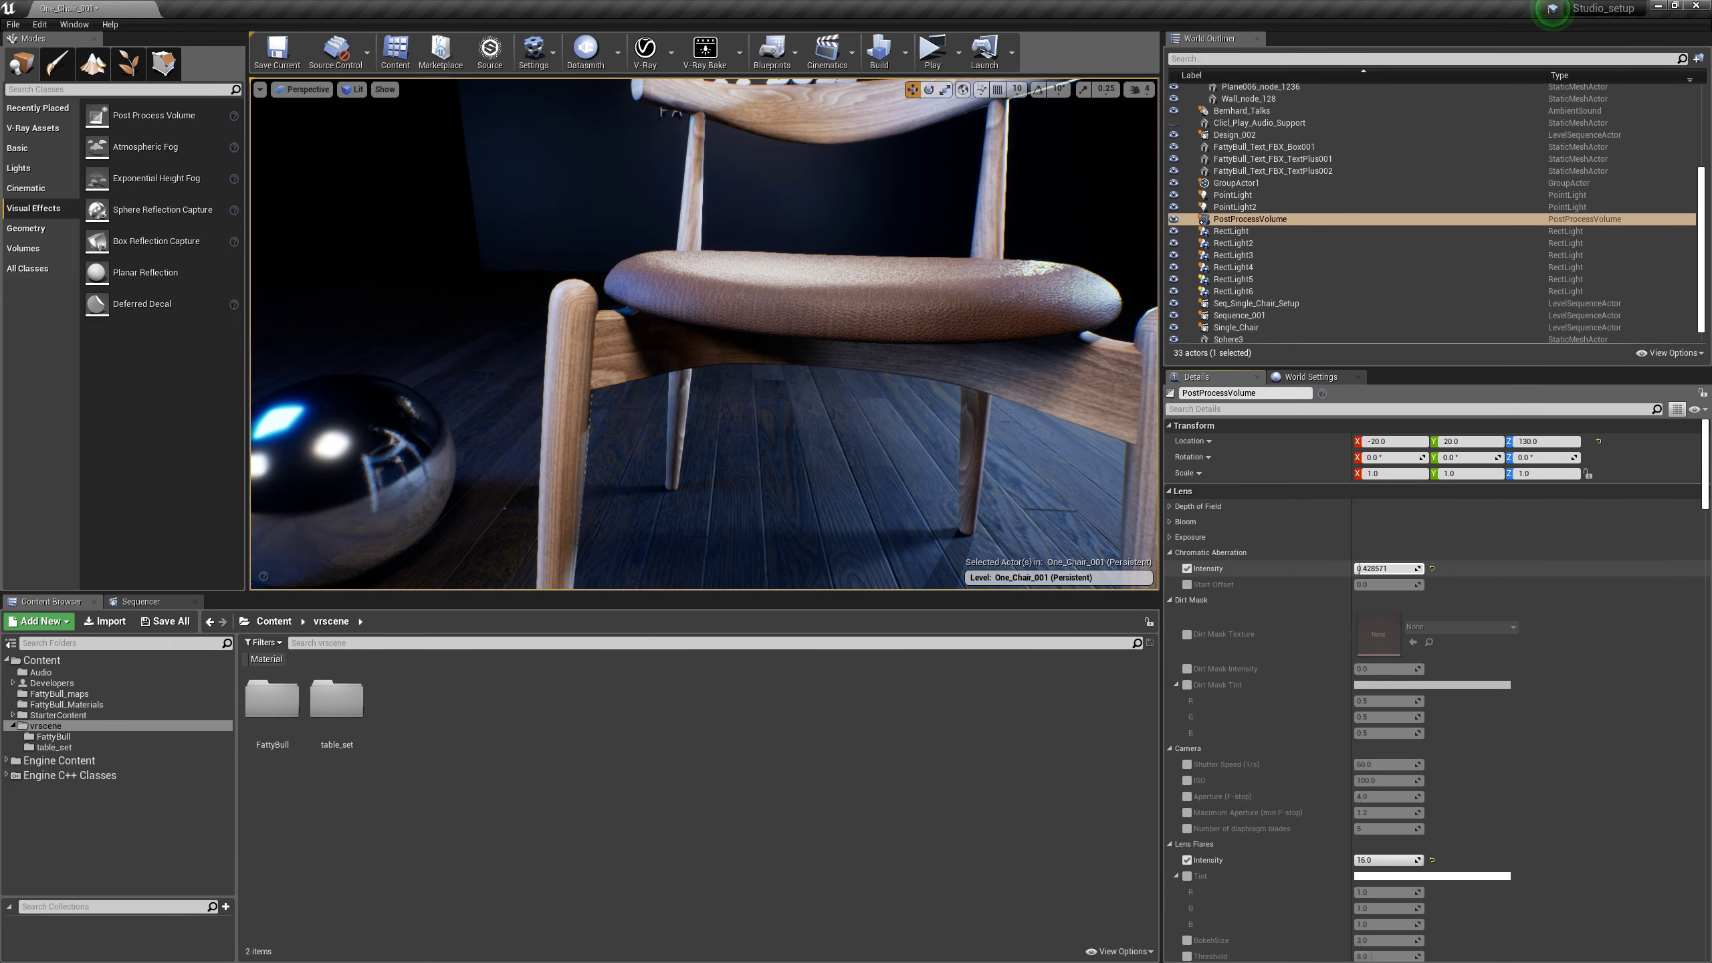
{"action": "left_click", "coordinate": [1379, 569]}
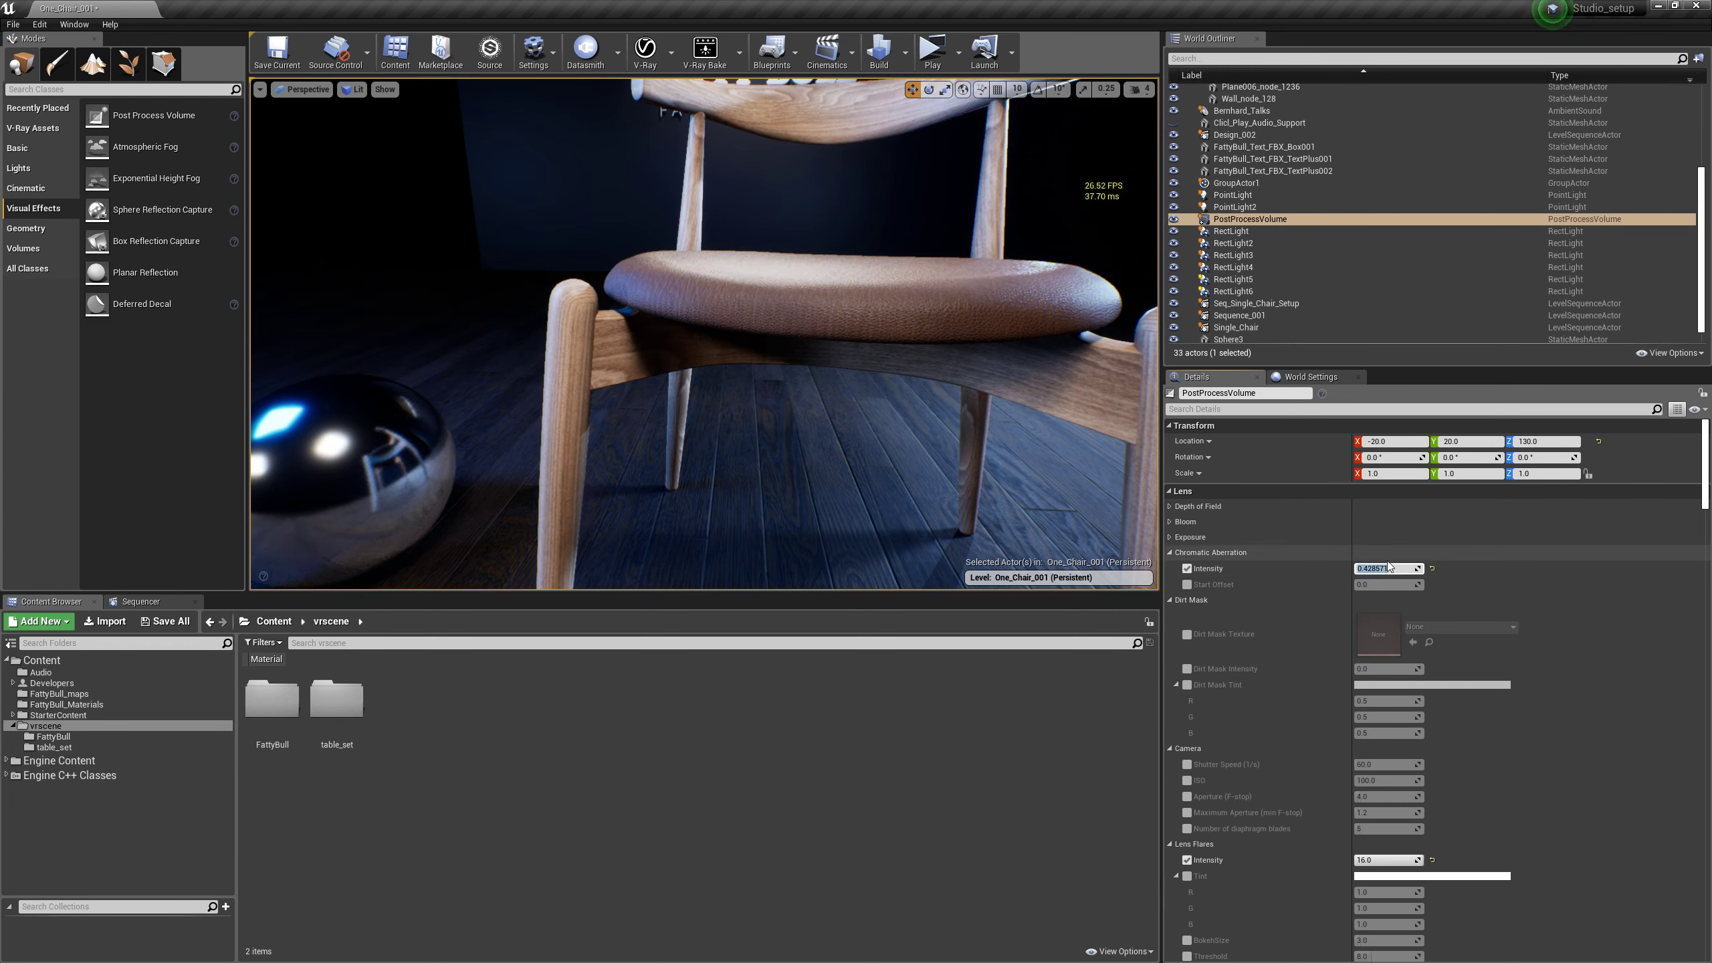
{"action": "type", "text": "0.01"}
{"action": "left_click", "coordinate": [1388, 568]}
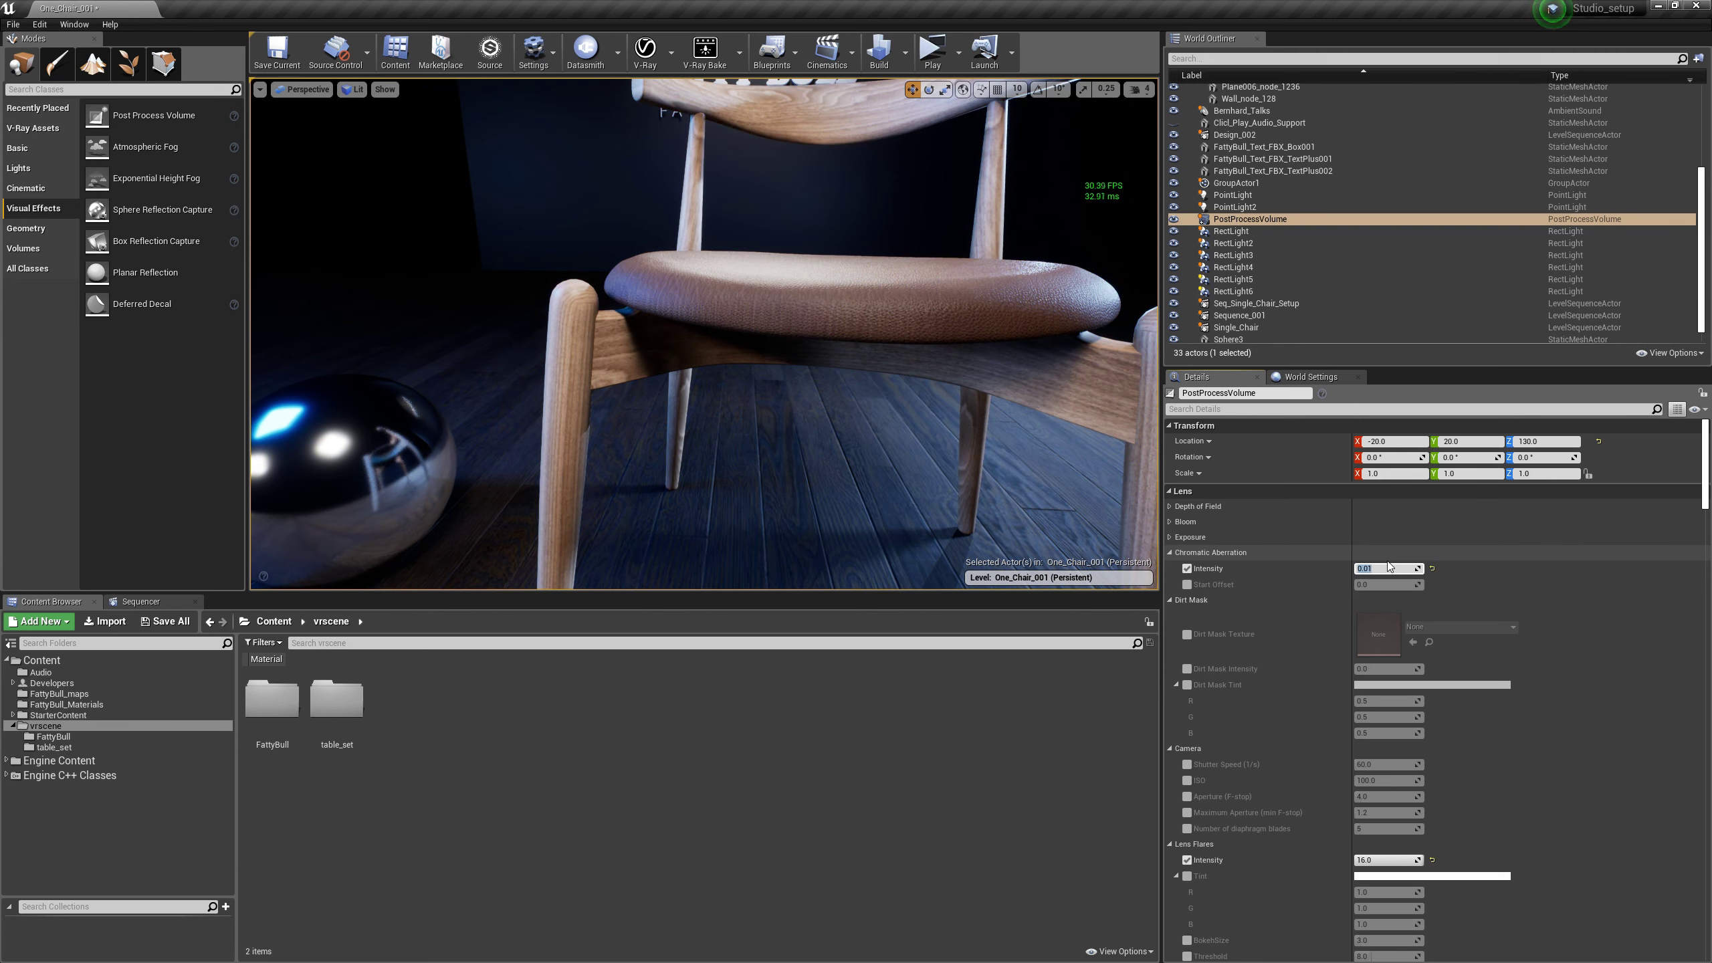
{"action": "type", "text": "0.02"}
{"action": "key", "text": "Return"}
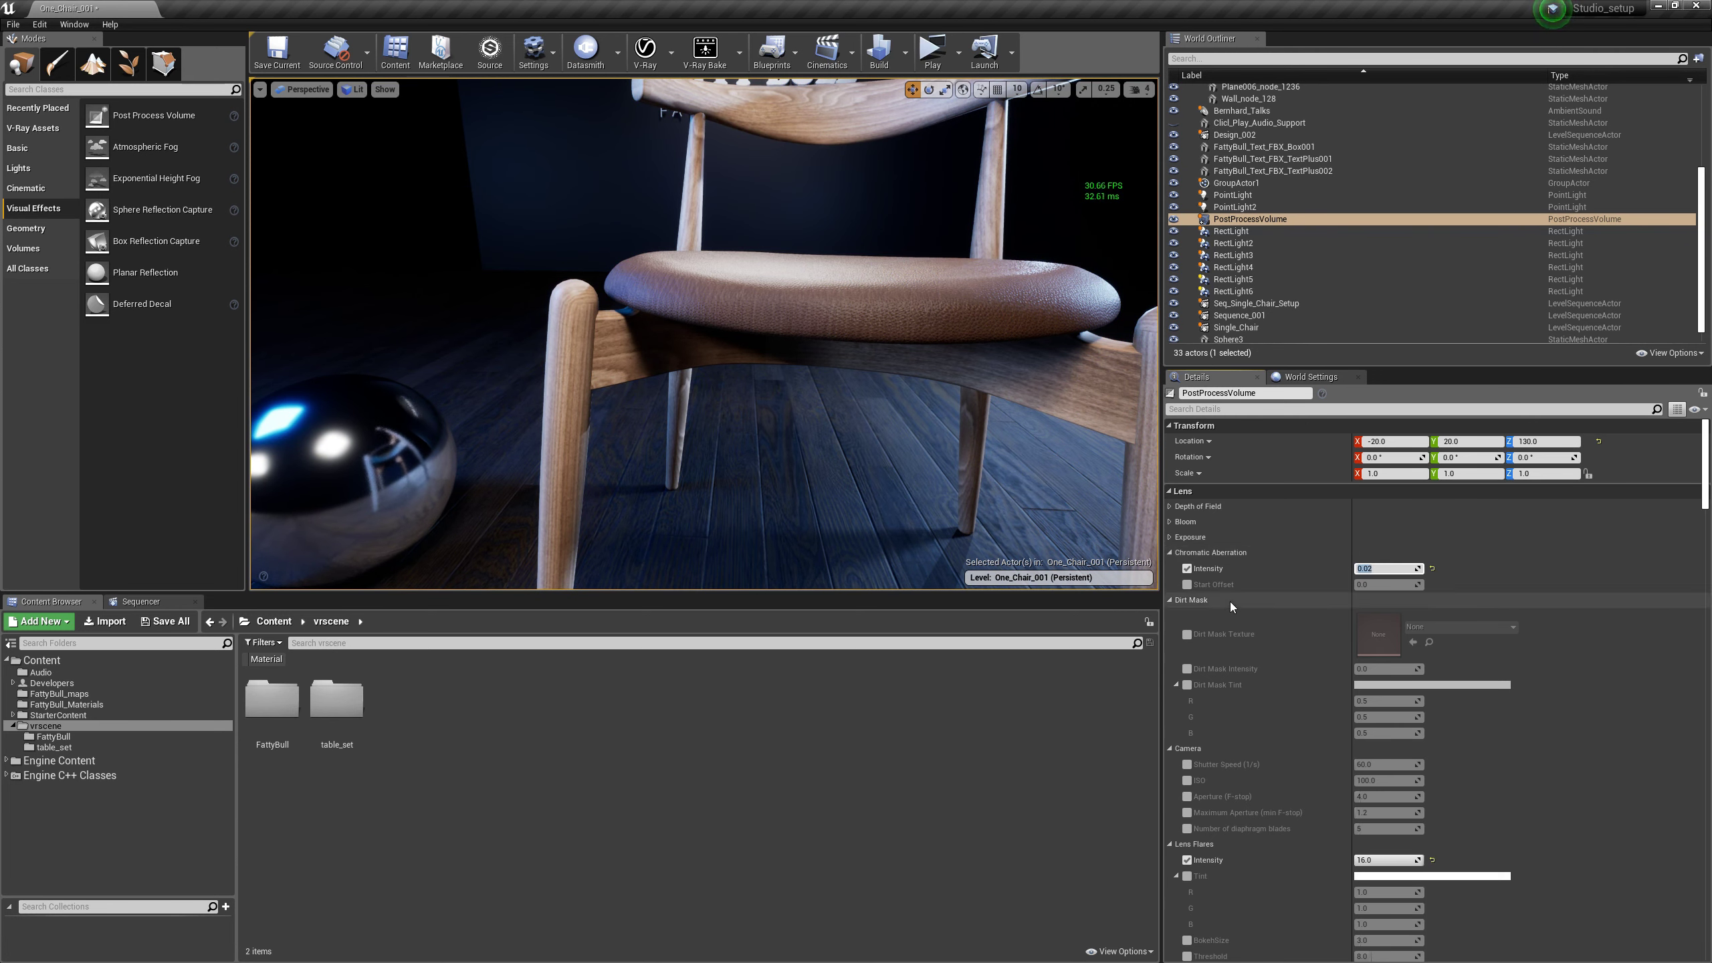
Turn off the Chromatic Aberration Intensity override and collapse the Chromatic Aberration and Dirt Mask settings.
{"action": "left_click", "coordinate": [1188, 570]}
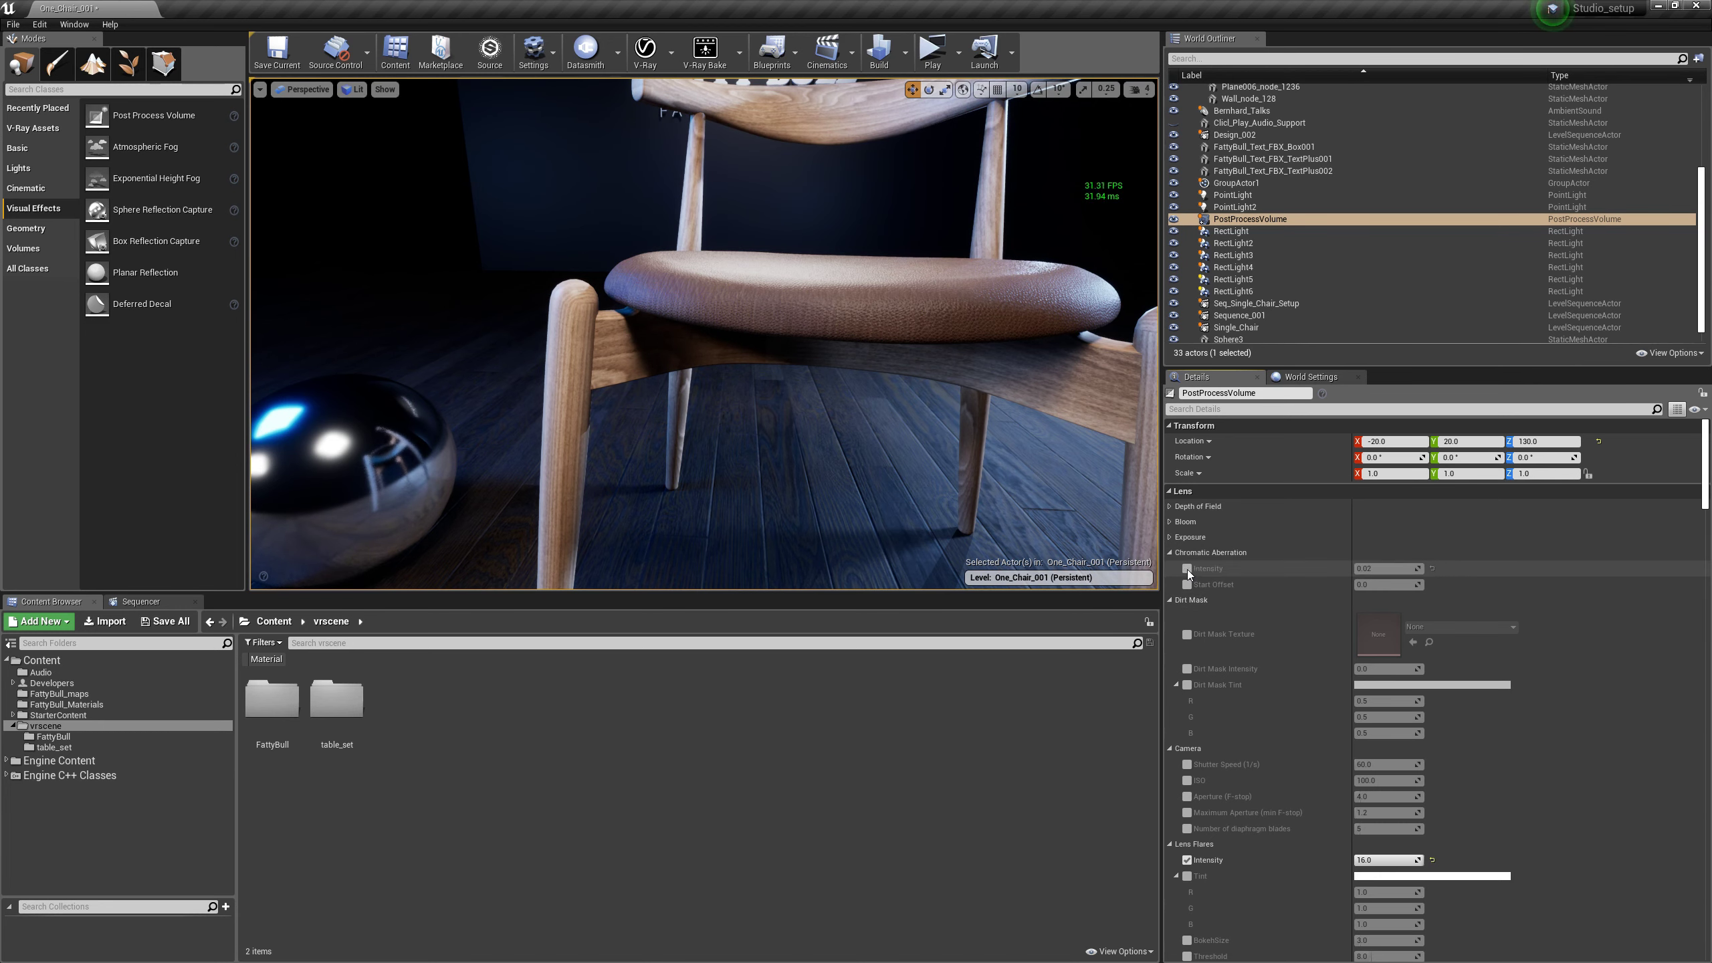
{"action": "key", "text": "d"}
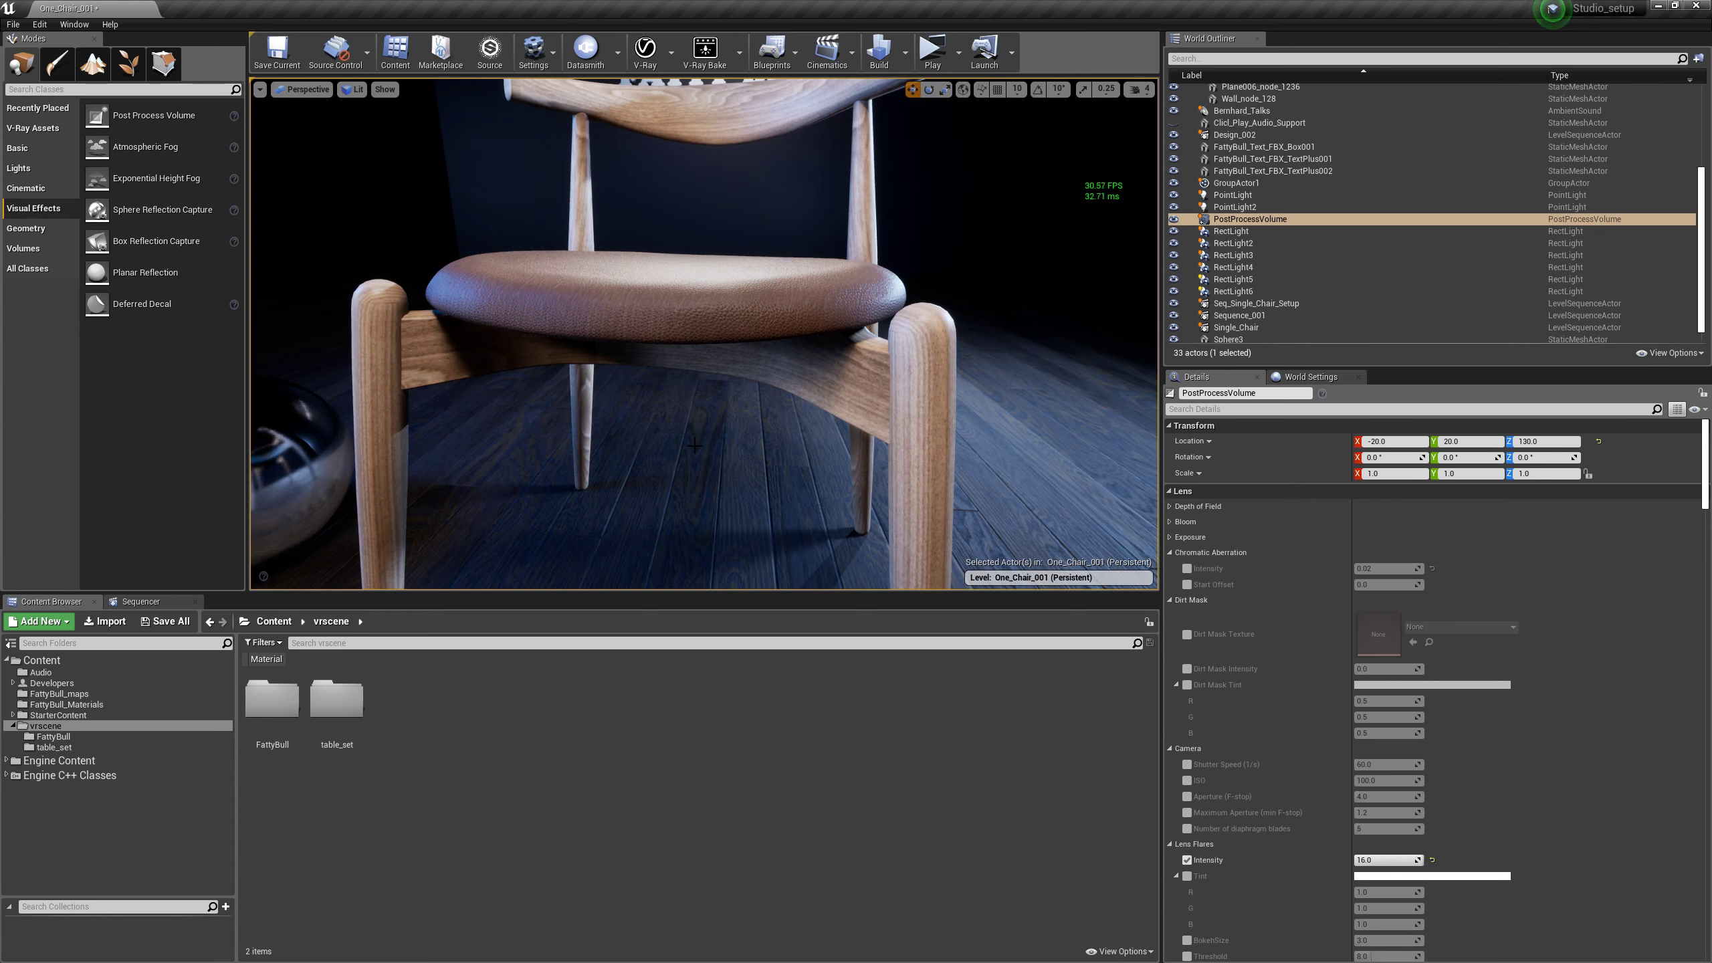
{"action": "left_click", "coordinate": [1170, 553]}
{"action": "left_click", "coordinate": [1171, 568]}
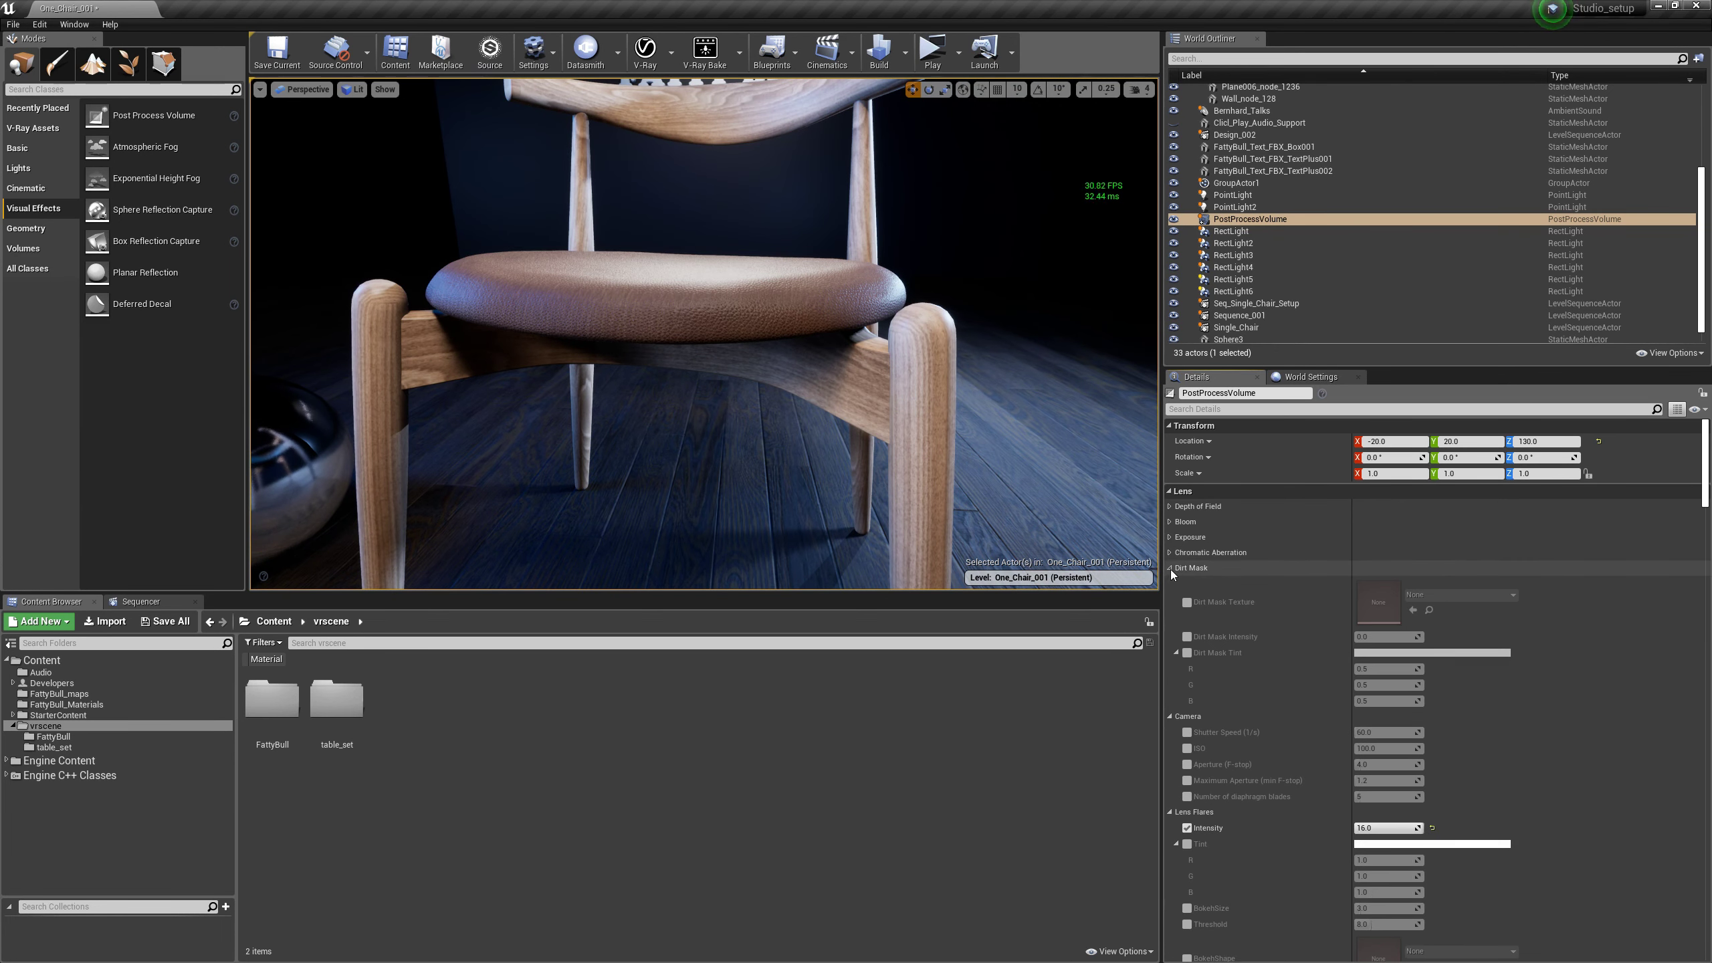
Switch the camera's Shutter Speed and Number of diaphragm blades overrides on and back off.
{"action": "left_click", "coordinate": [1187, 599]}
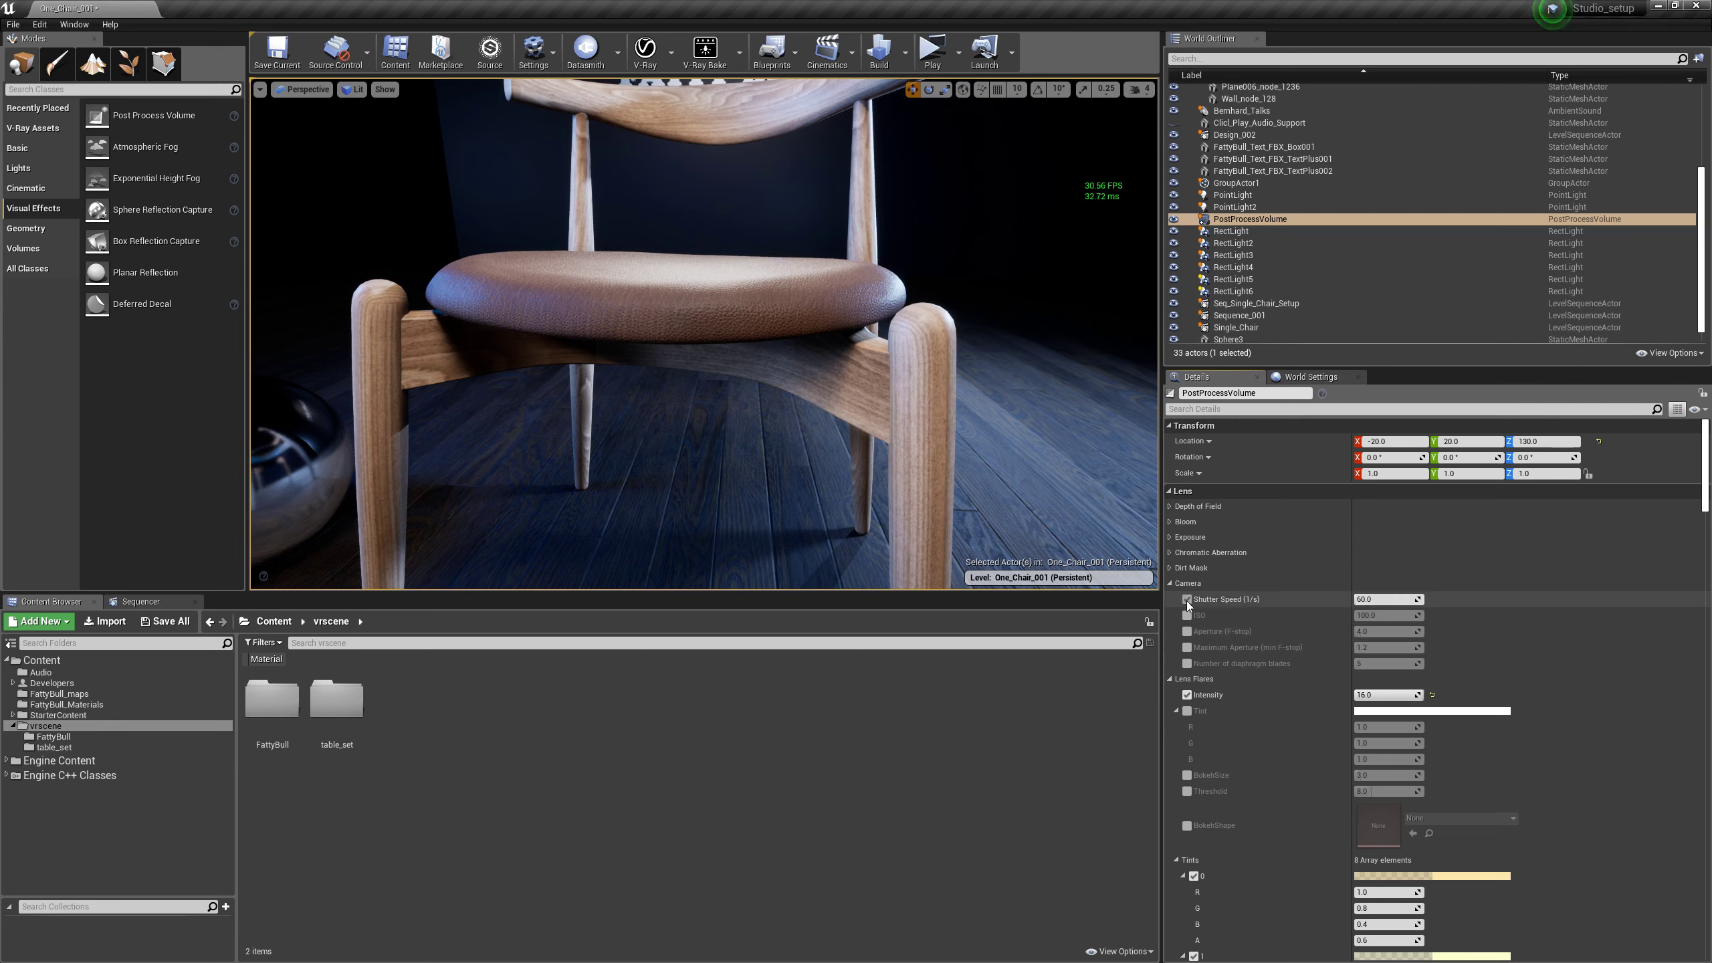
{"action": "left_click", "coordinate": [1188, 598]}
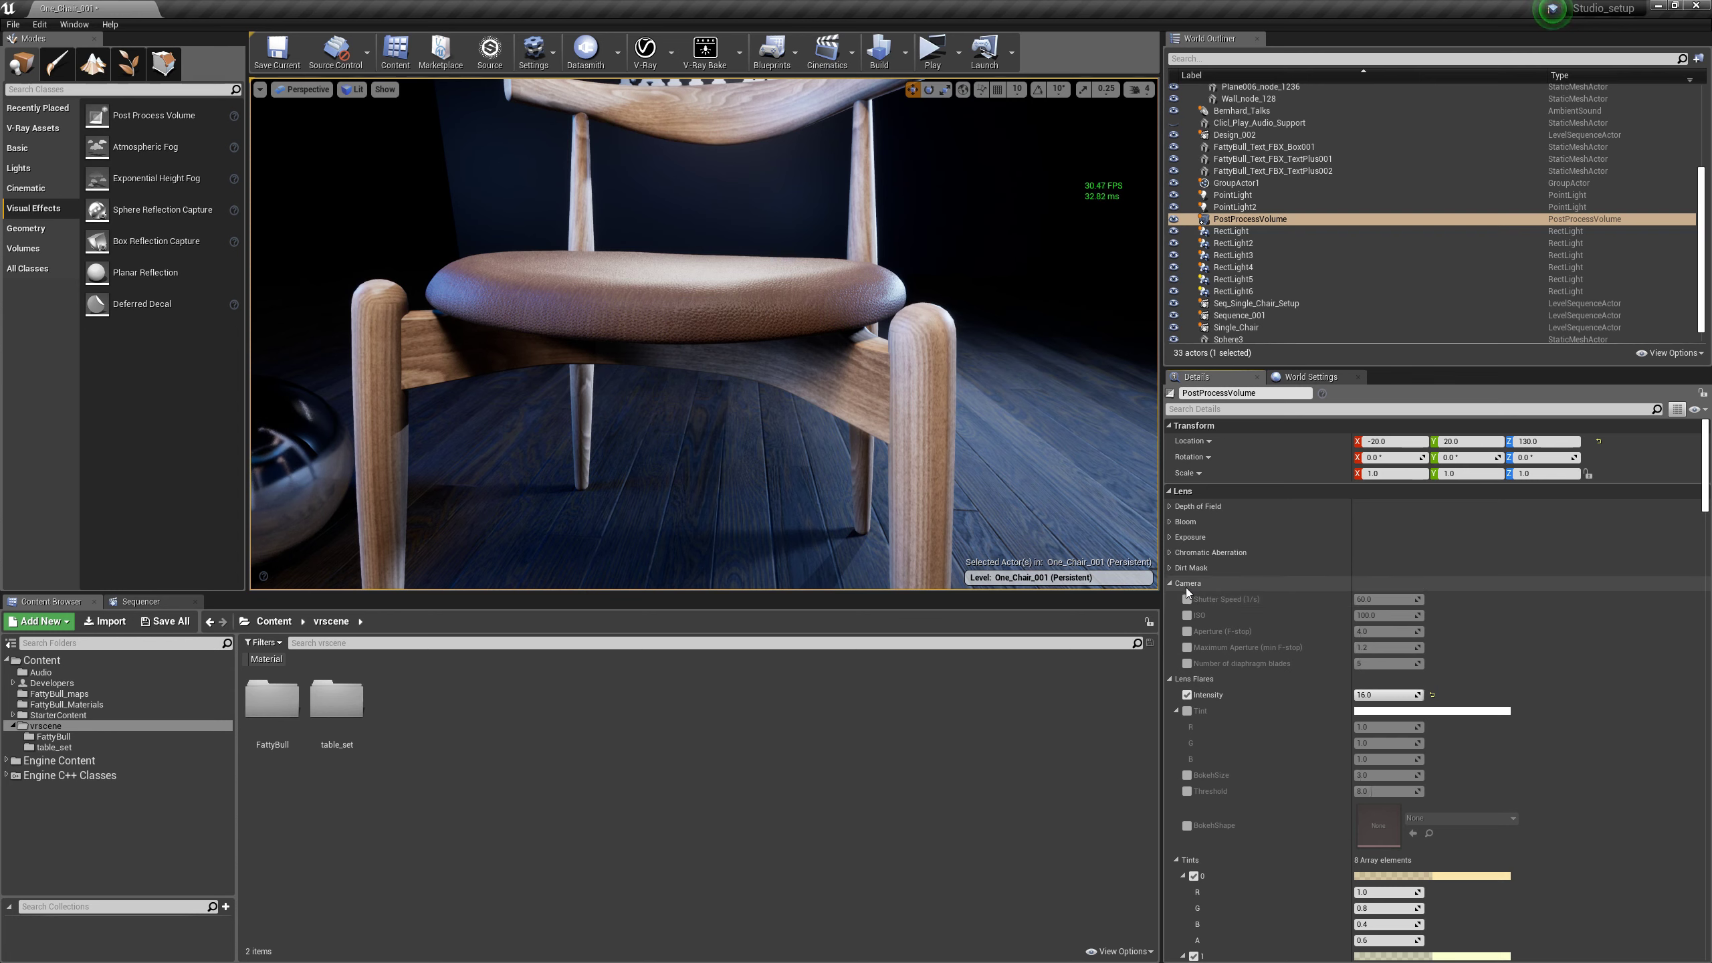
{"action": "left_click", "coordinate": [1188, 664]}
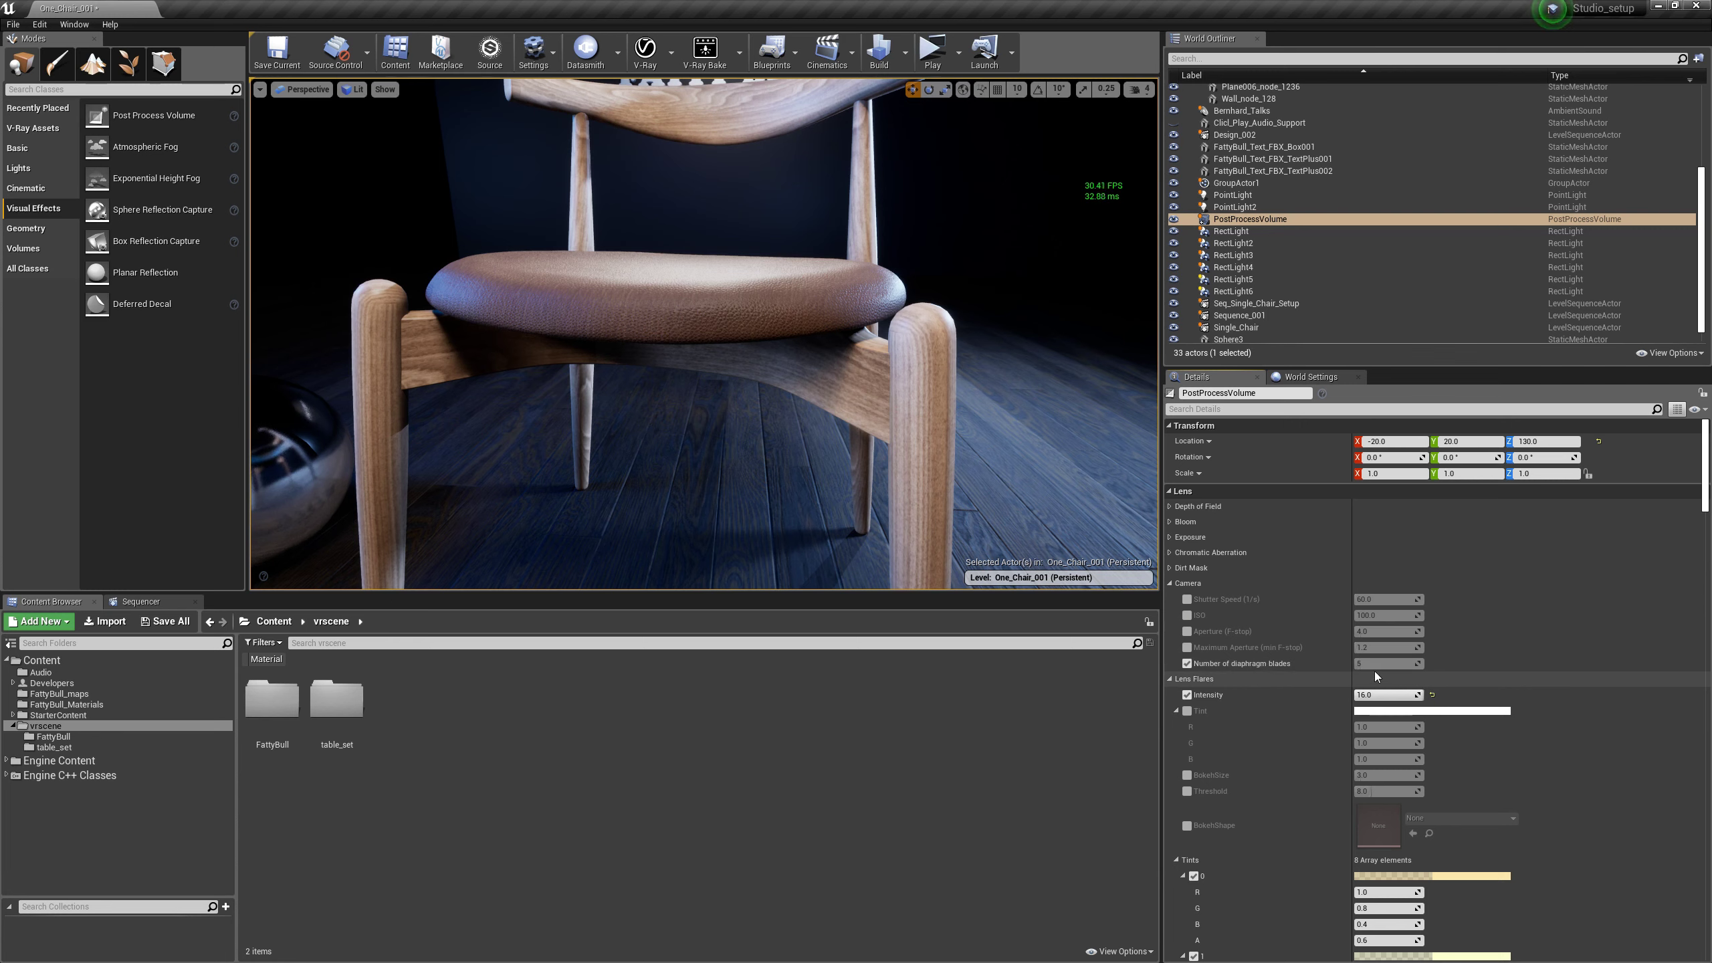
{"action": "left_click", "coordinate": [1187, 664]}
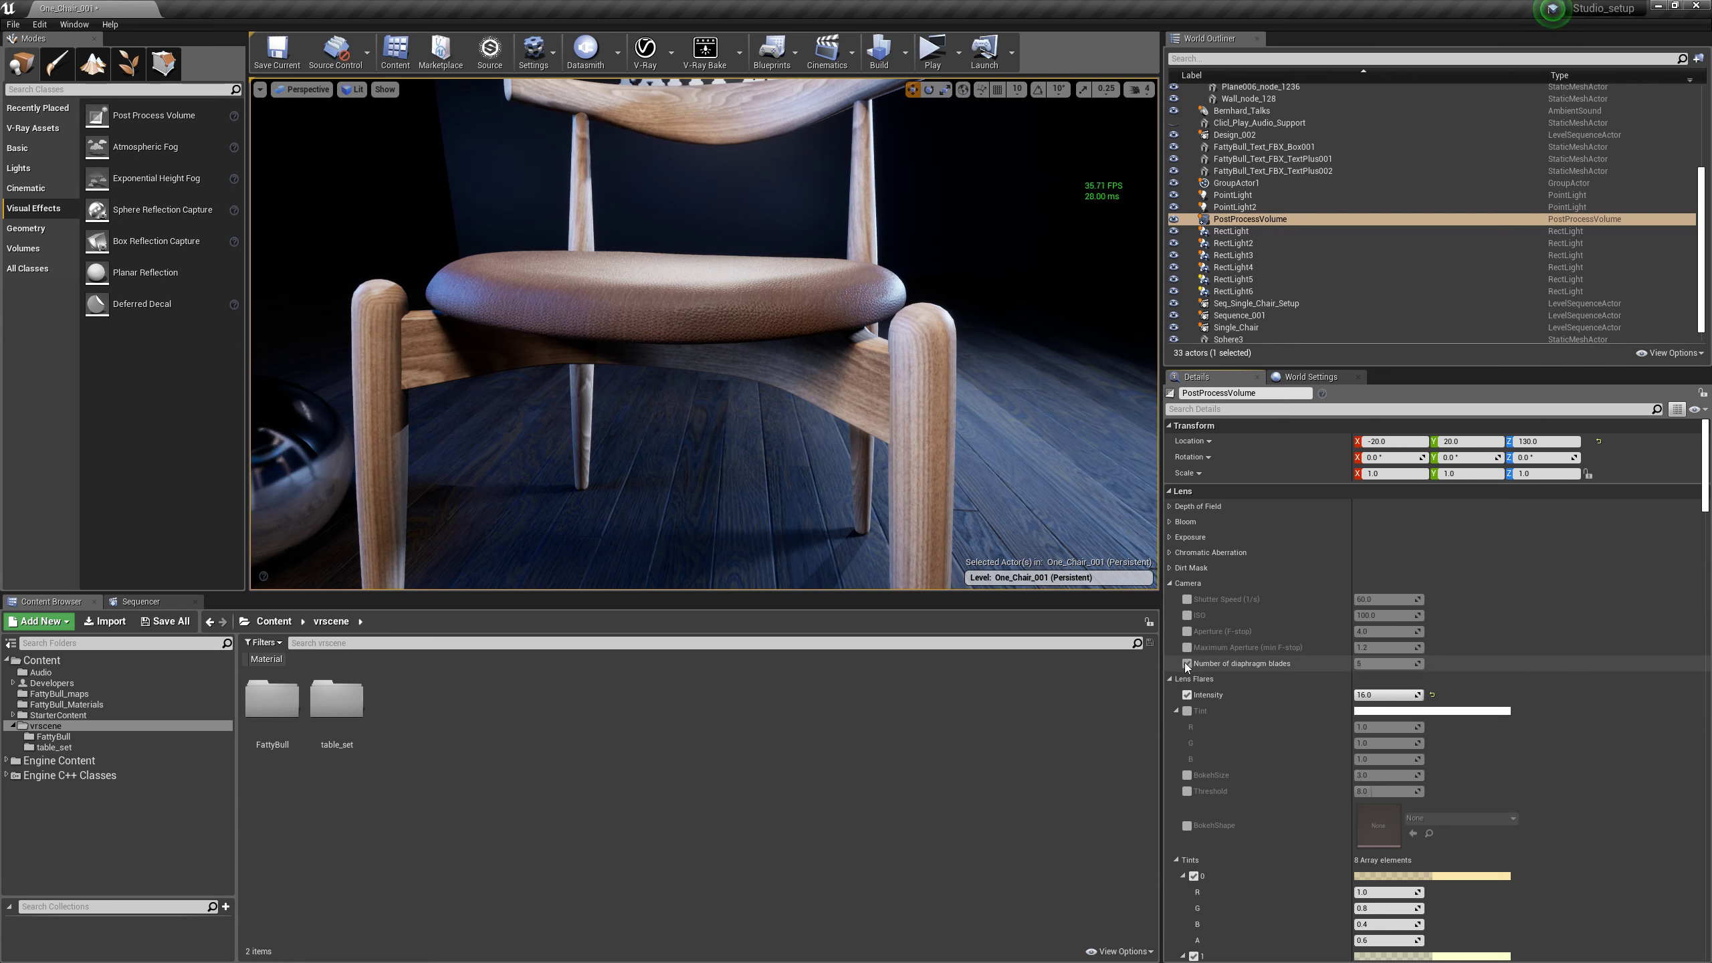
Turn off the Lens Flares Intensity override and collapse the Camera, Lens Flares and Image Effects settings.
{"action": "left_click", "coordinate": [1172, 584]}
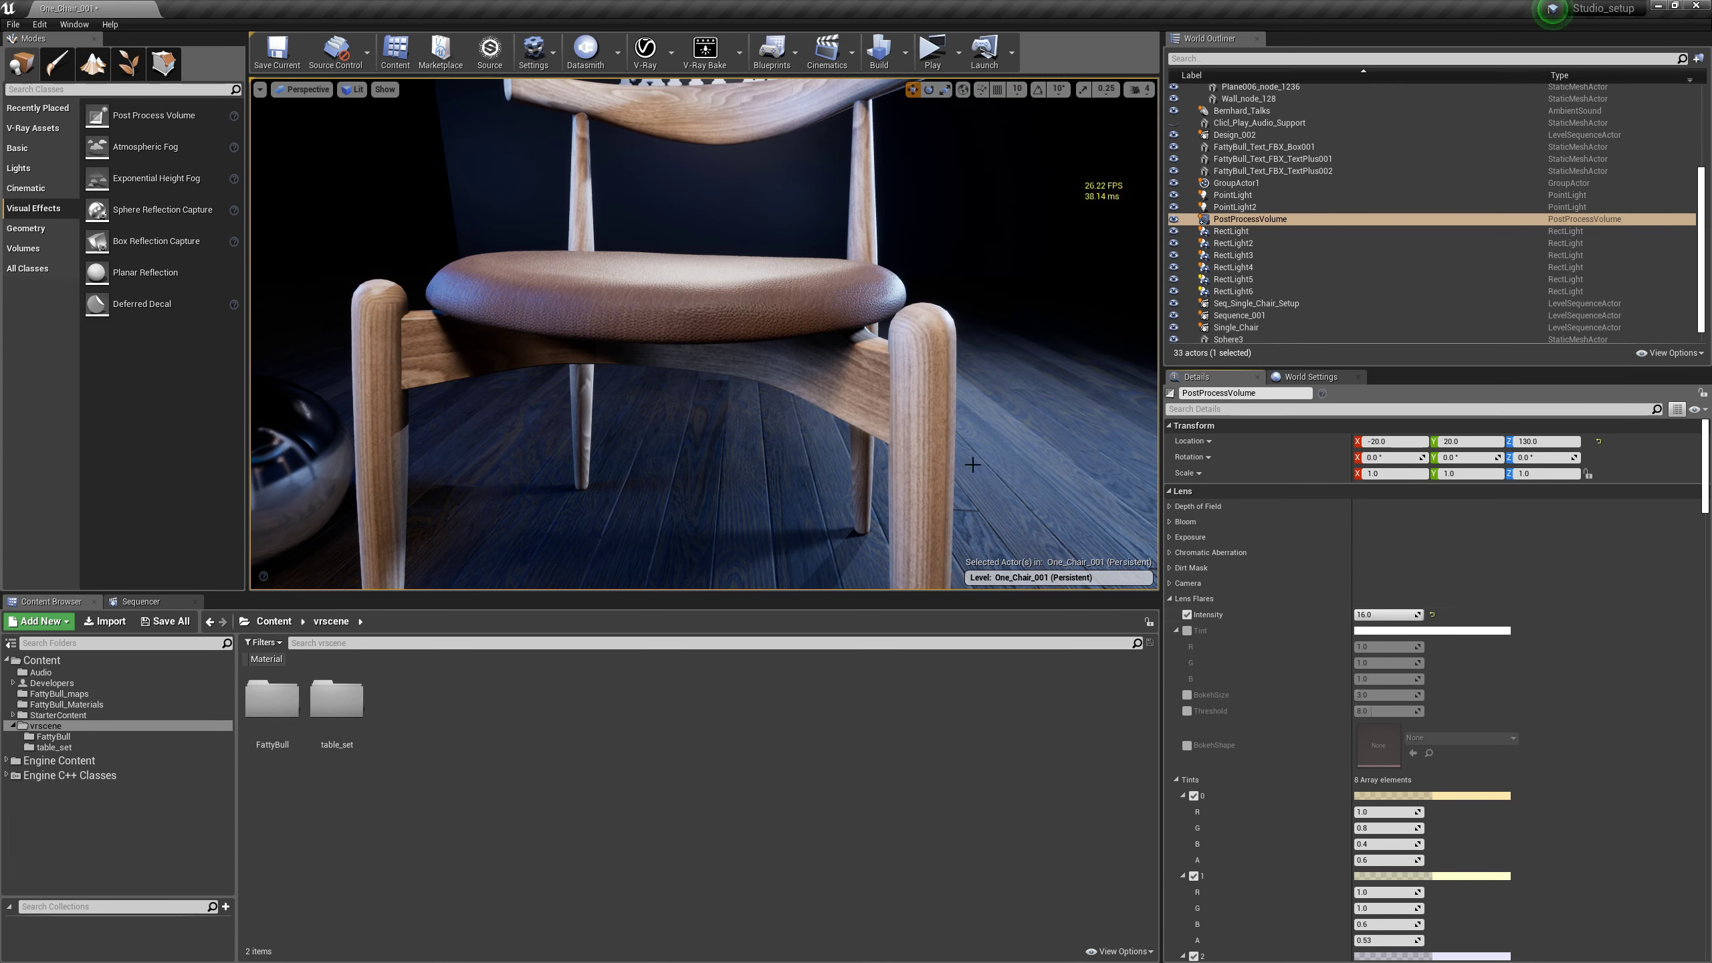
{"action": "left_click", "coordinate": [1190, 598]}
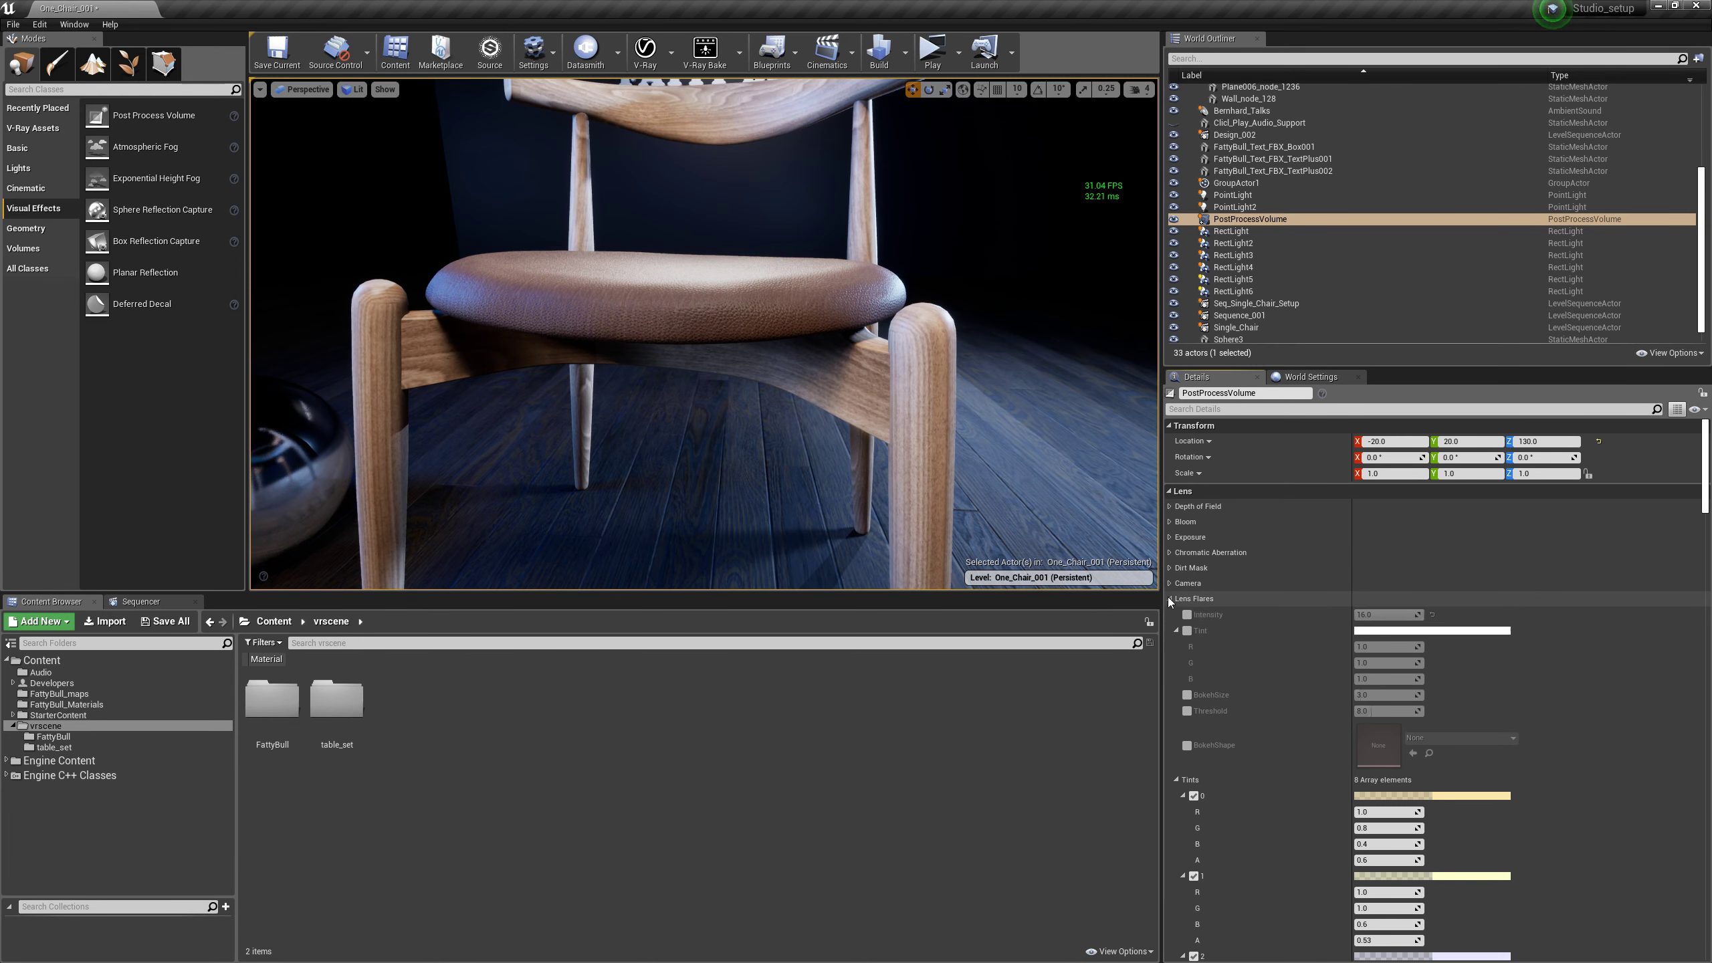
{"action": "left_click", "coordinate": [1197, 614]}
Collapse the Color Grading, Film, Mobile Tonemapper and Rendering Features categories.
{"action": "left_click", "coordinate": [1171, 639]}
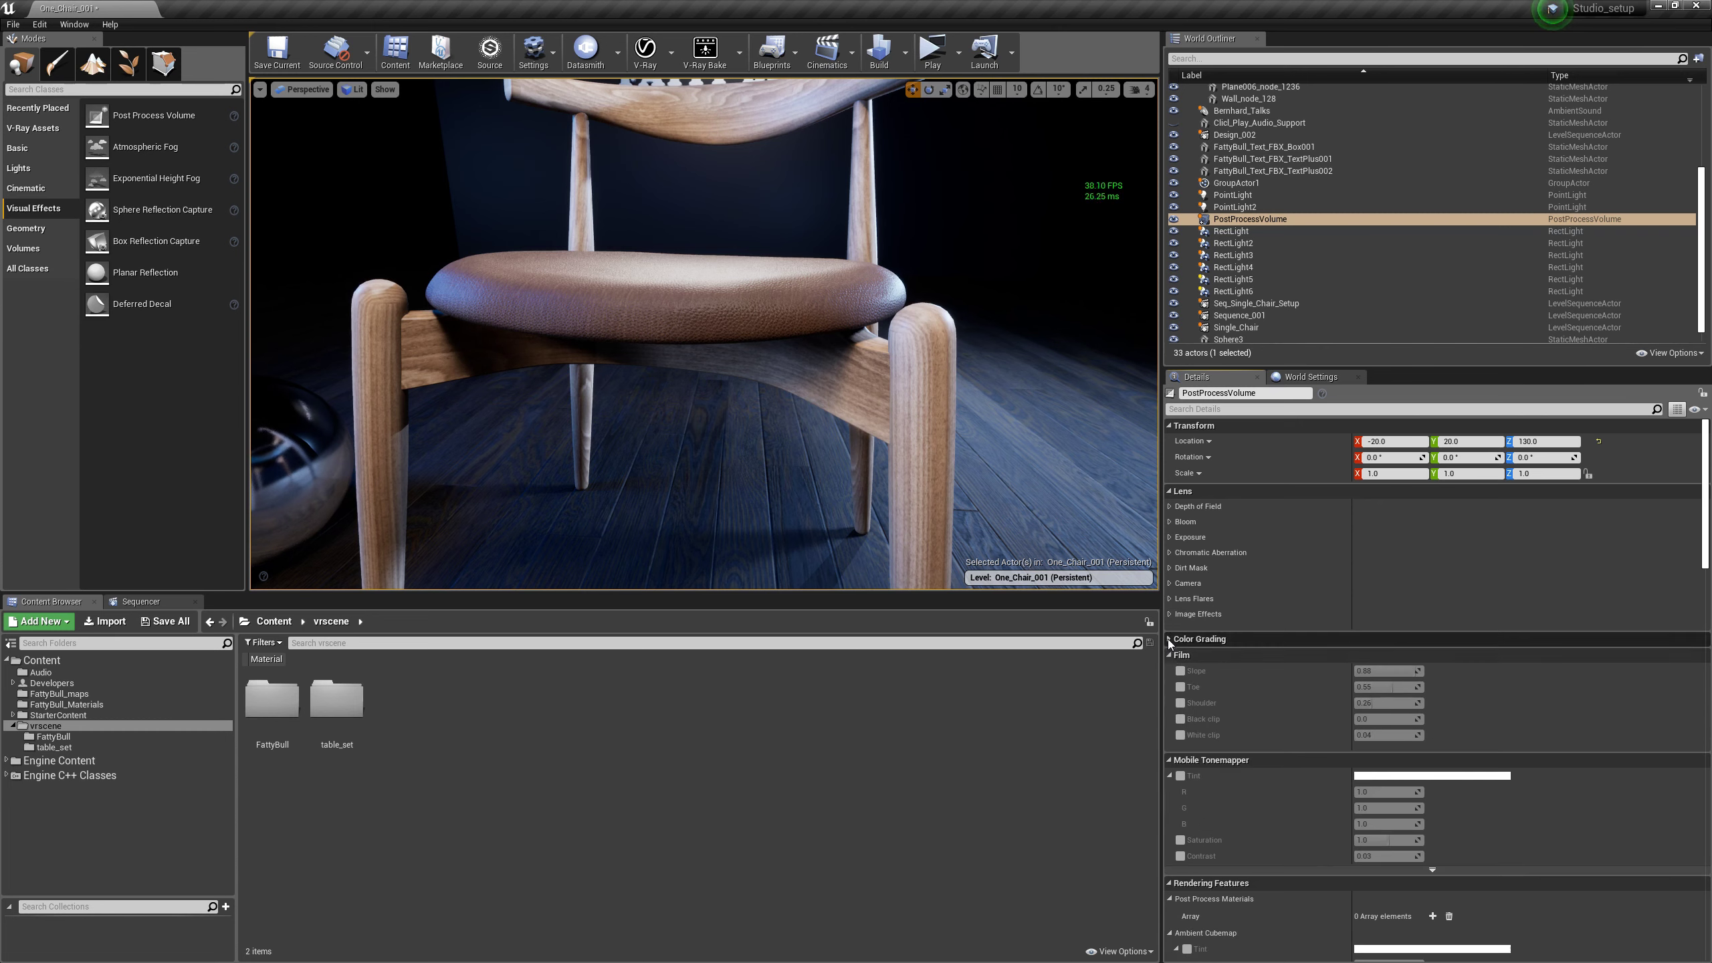
{"action": "left_click", "coordinate": [1171, 655]}
{"action": "left_click", "coordinate": [1171, 670]}
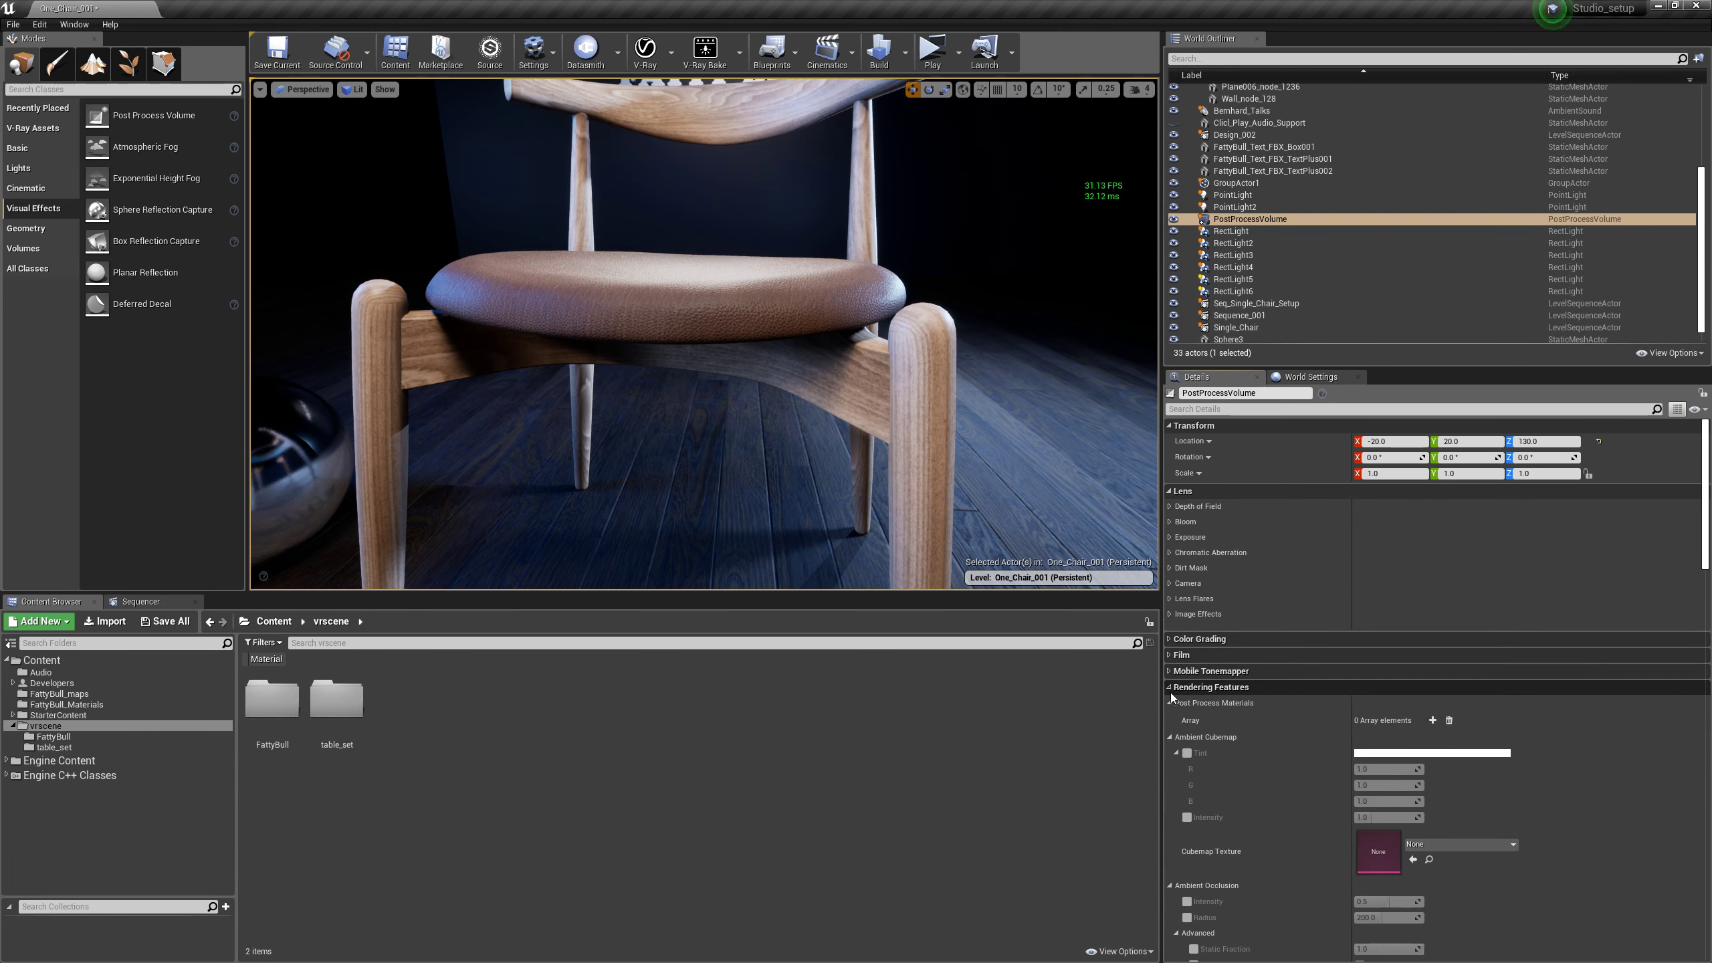
{"action": "left_click", "coordinate": [1172, 689]}
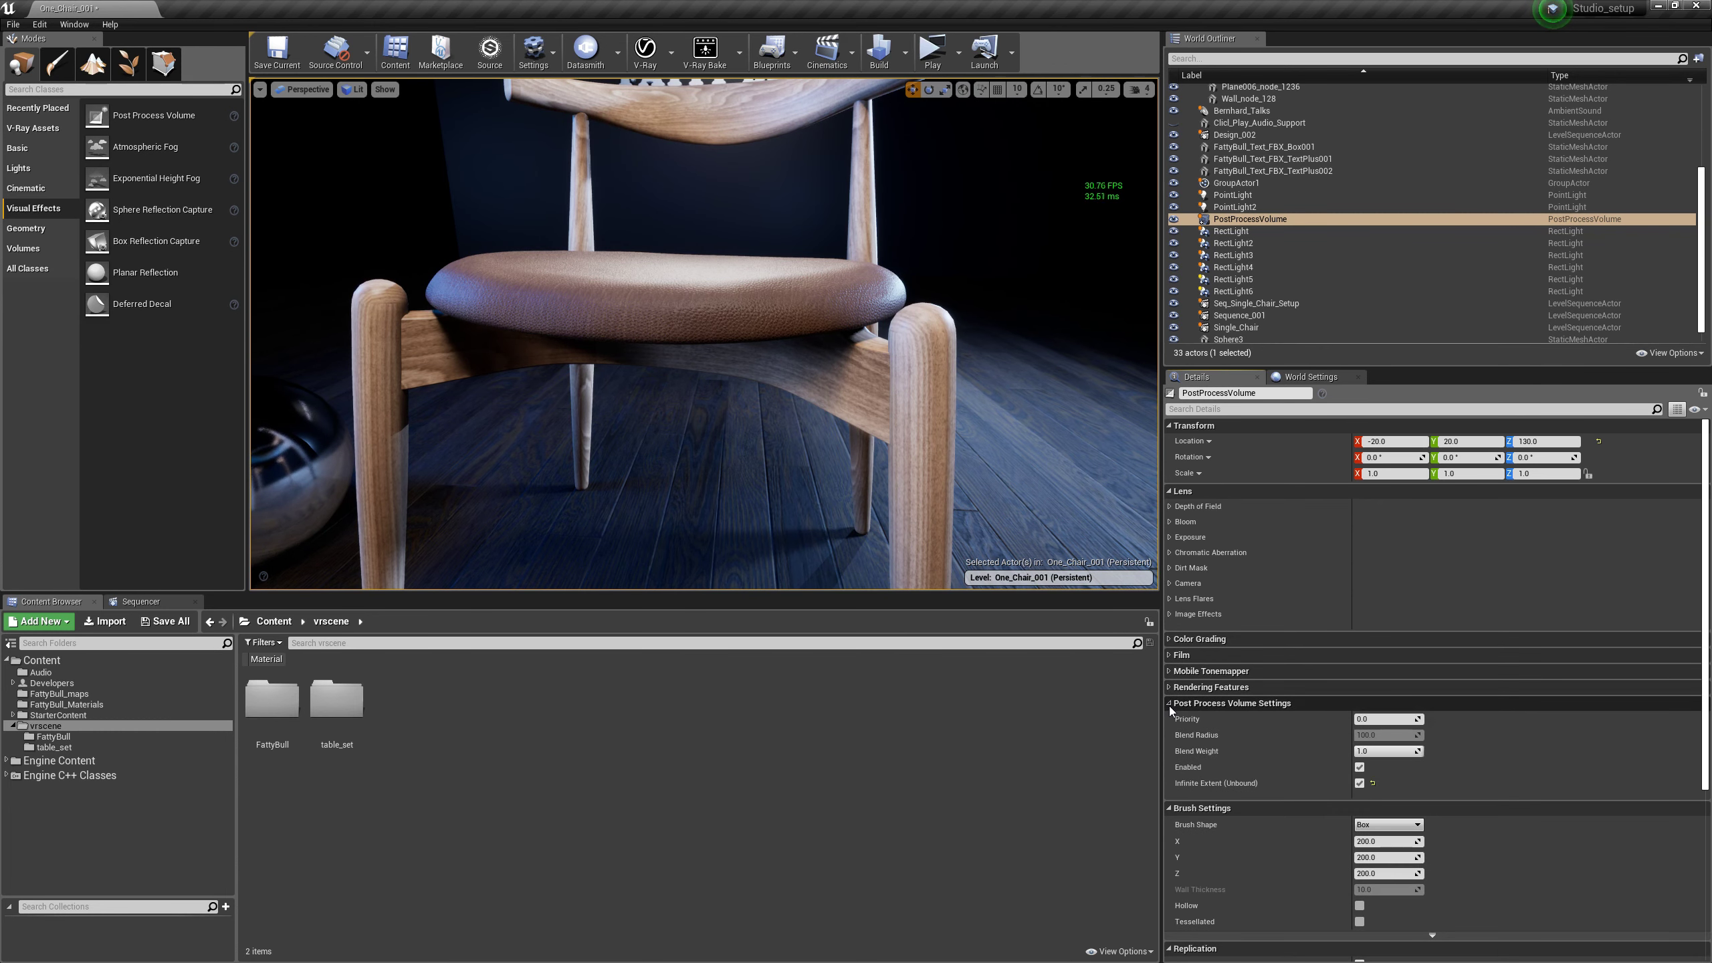
Collapse the Post Process Volume Settings, Brush Settings and Replication categories of the post process volume.
{"action": "left_click", "coordinate": [1170, 705]}
{"action": "left_click", "coordinate": [1170, 719]}
{"action": "left_click", "coordinate": [1172, 734]}
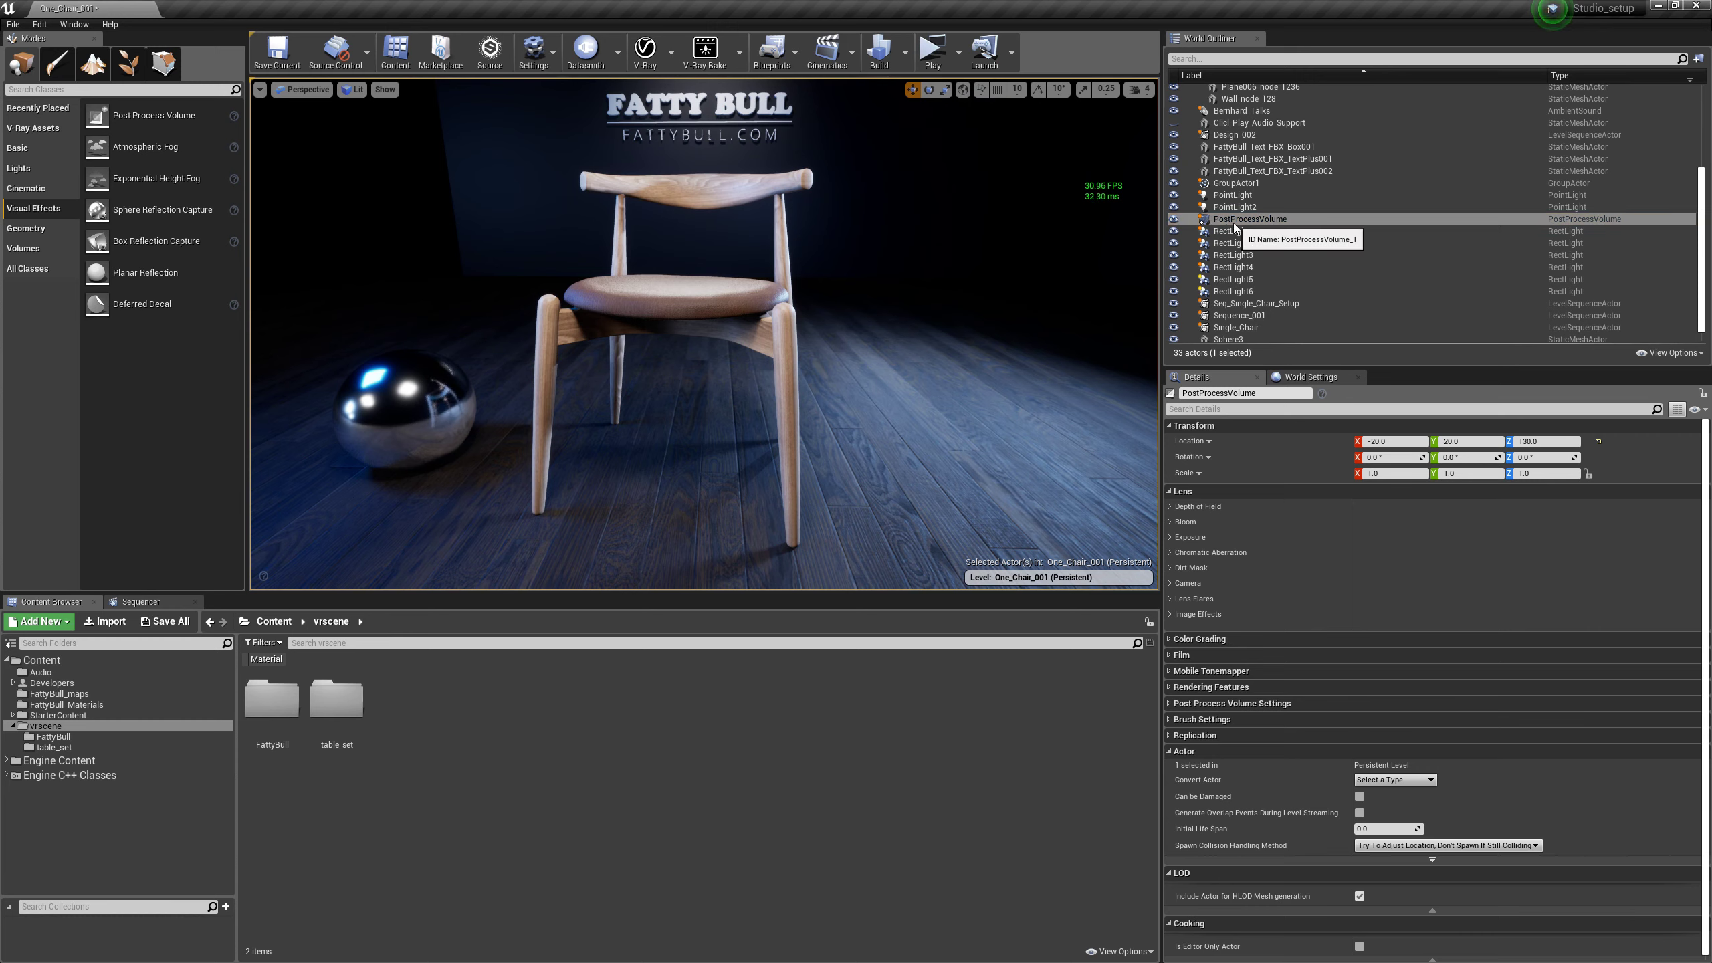
Move the post process volume along the X axis to a location of about 107.
{"action": "middle_click_drag", "start_coordinate": [793, 459], "coordinate": [613, 497]}
{"action": "right_click_drag", "start_coordinate": [830, 459], "coordinate": [671, 362]}
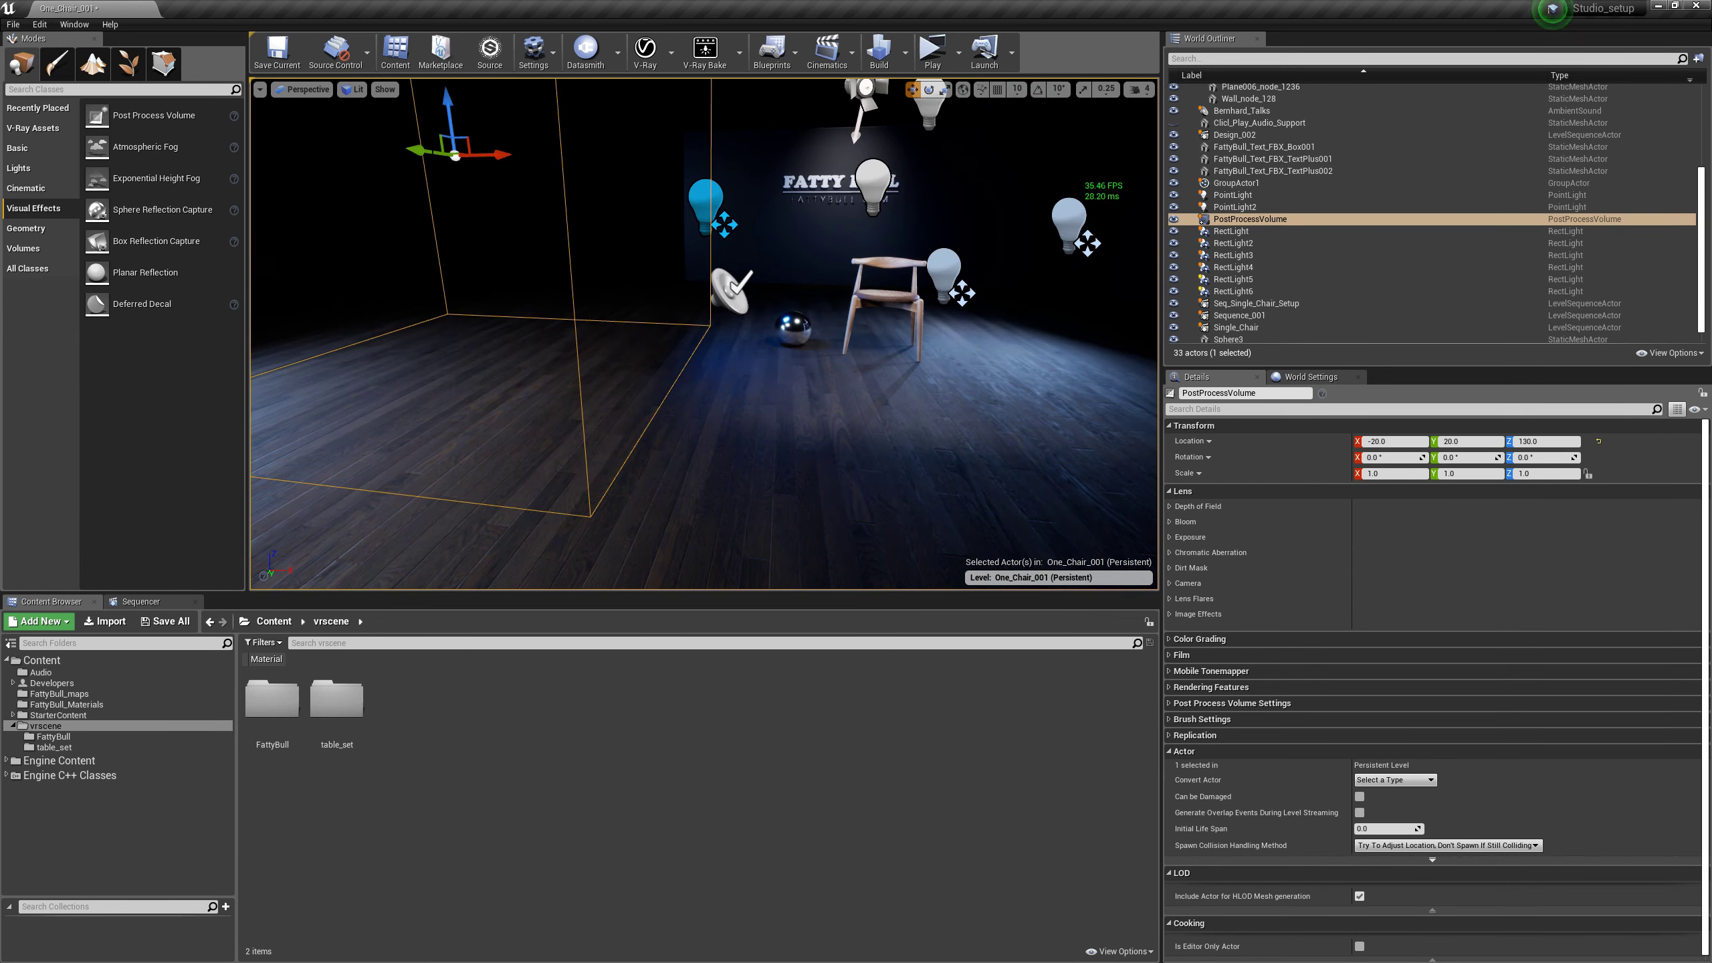
{"action": "left_click_drag", "start_coordinate": [499, 155], "coordinate": [795, 169]}
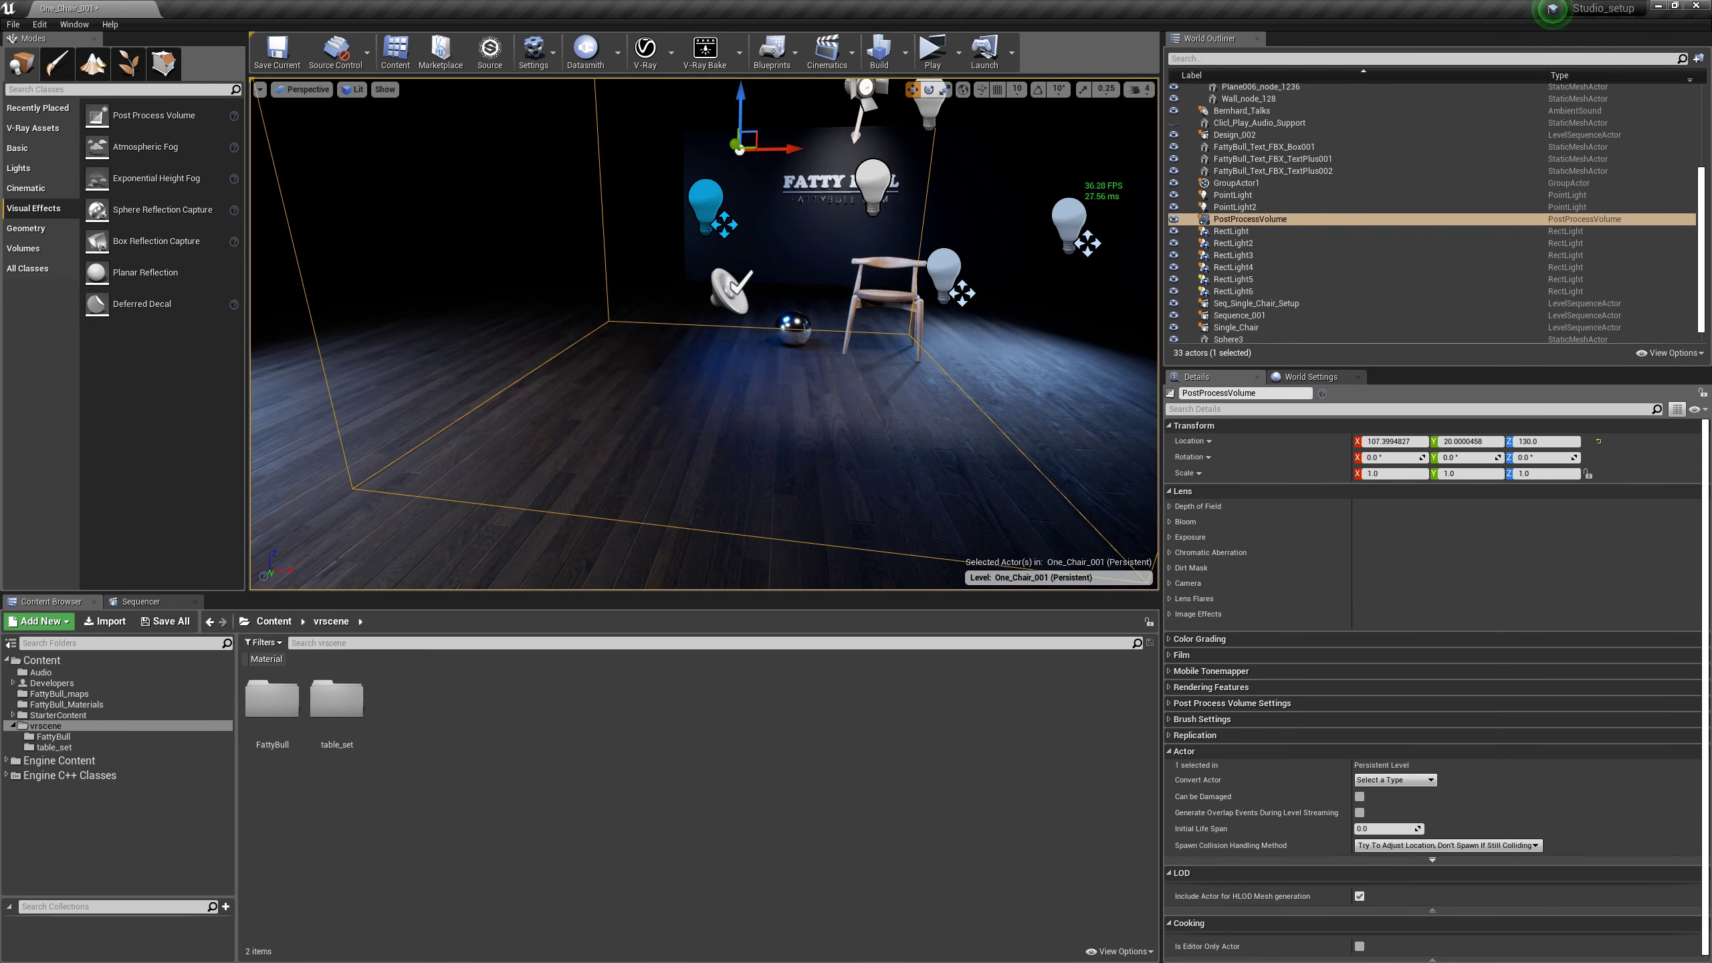
{"action": "right_click_drag", "start_coordinate": [796, 168], "coordinate": [800, 164]}
{"action": "middle_click_drag", "start_coordinate": [801, 164], "coordinate": [927, 138]}
{"action": "mouse_move", "coordinate": [633, 214]}
{"action": "left_mouse_down"}
{"action": "mouse_move", "coordinate": [404, 206]}
{"action": "mouse_move", "coordinate": [661, 203]}
{"action": "mouse_move", "coordinate": [630, 197]}
{"action": "left_mouse_up"}
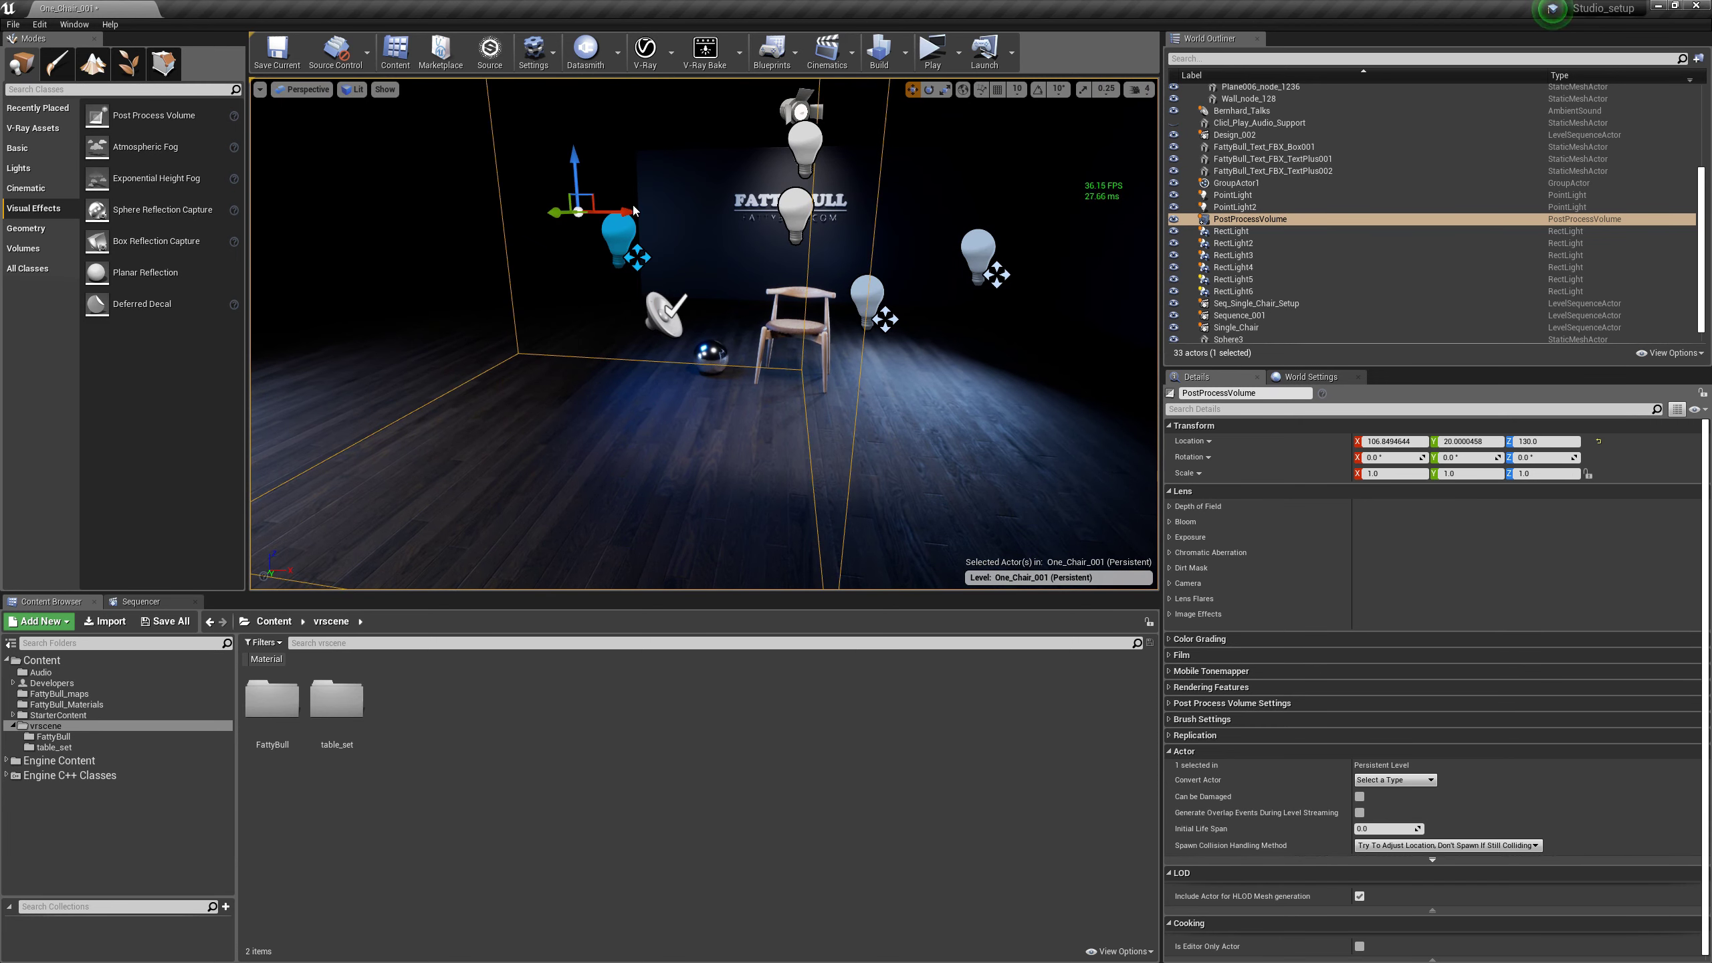
Hide the light icons and volume outline with Game View and examine the chair, chrome sphere and wooden floor at different distances.
{"action": "key", "text": "g"}
{"action": "key", "text": "g"}
{"action": "key", "text": "g"}
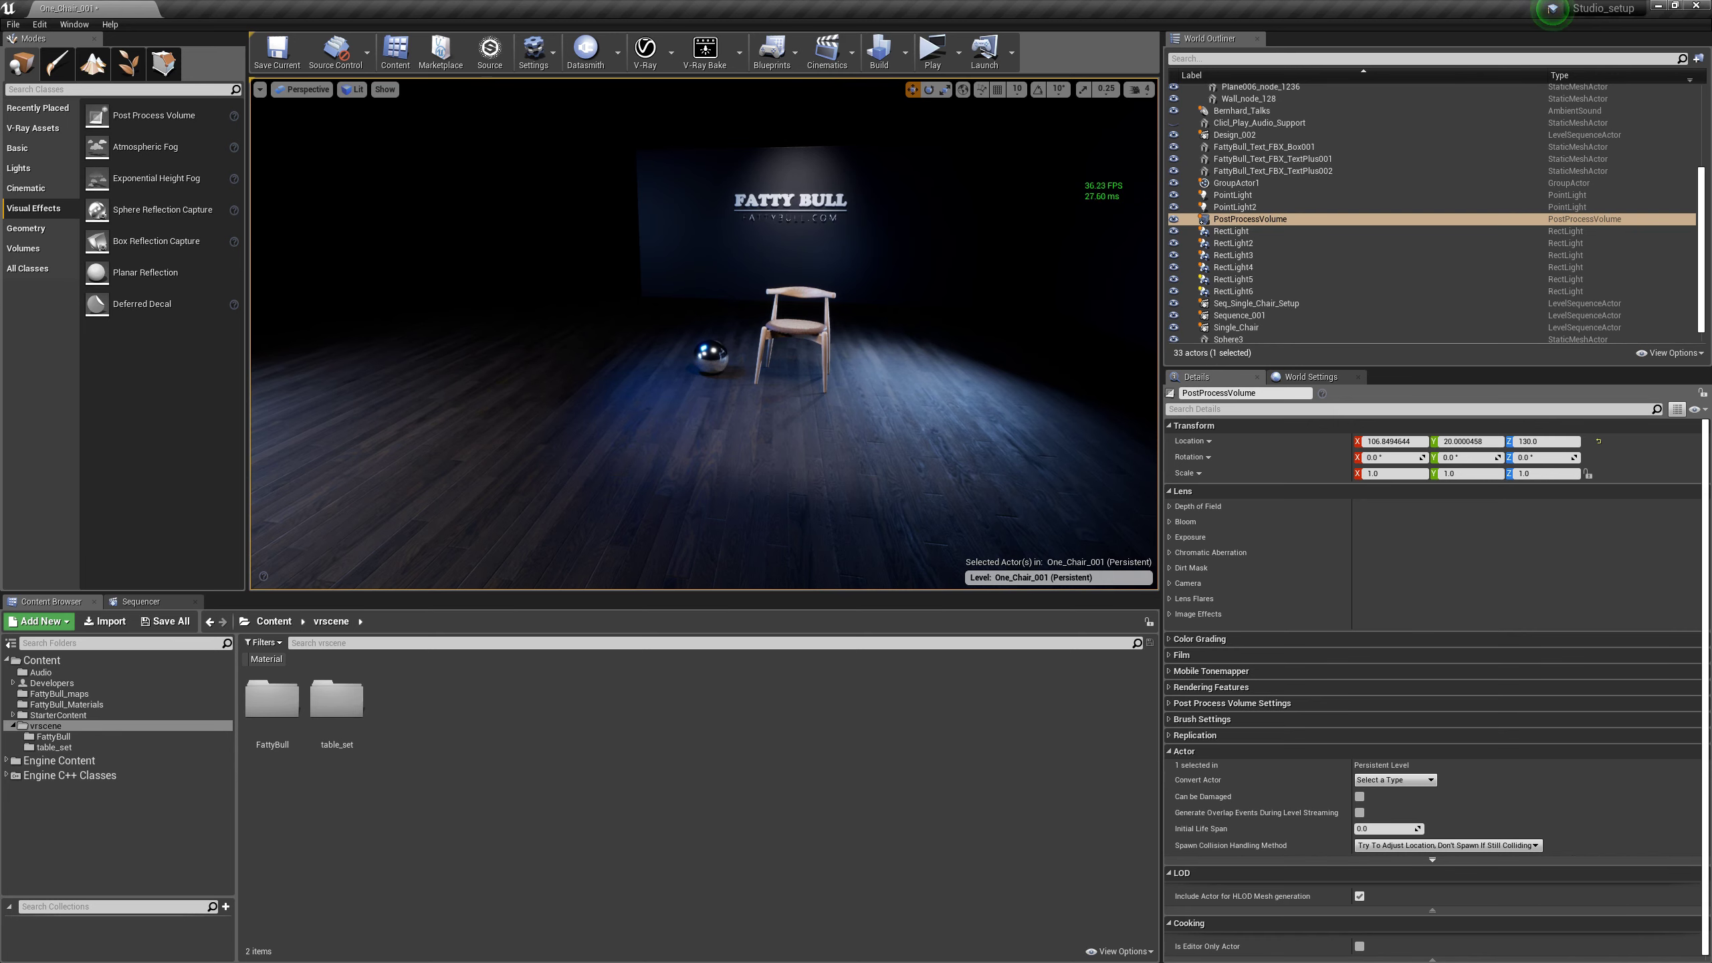
{"action": "key", "text": "w"}
{"action": "right_click_drag", "start_coordinate": [705, 334], "coordinate": [707, 329]}
{"action": "key", "text": "w"}
{"action": "mouse_move", "coordinate": [805, 393]}
{"action": "middle_mouse_down"}
{"action": "mouse_move", "coordinate": [824, 368]}
{"action": "mouse_move", "coordinate": [829, 388]}
{"action": "middle_mouse_up"}
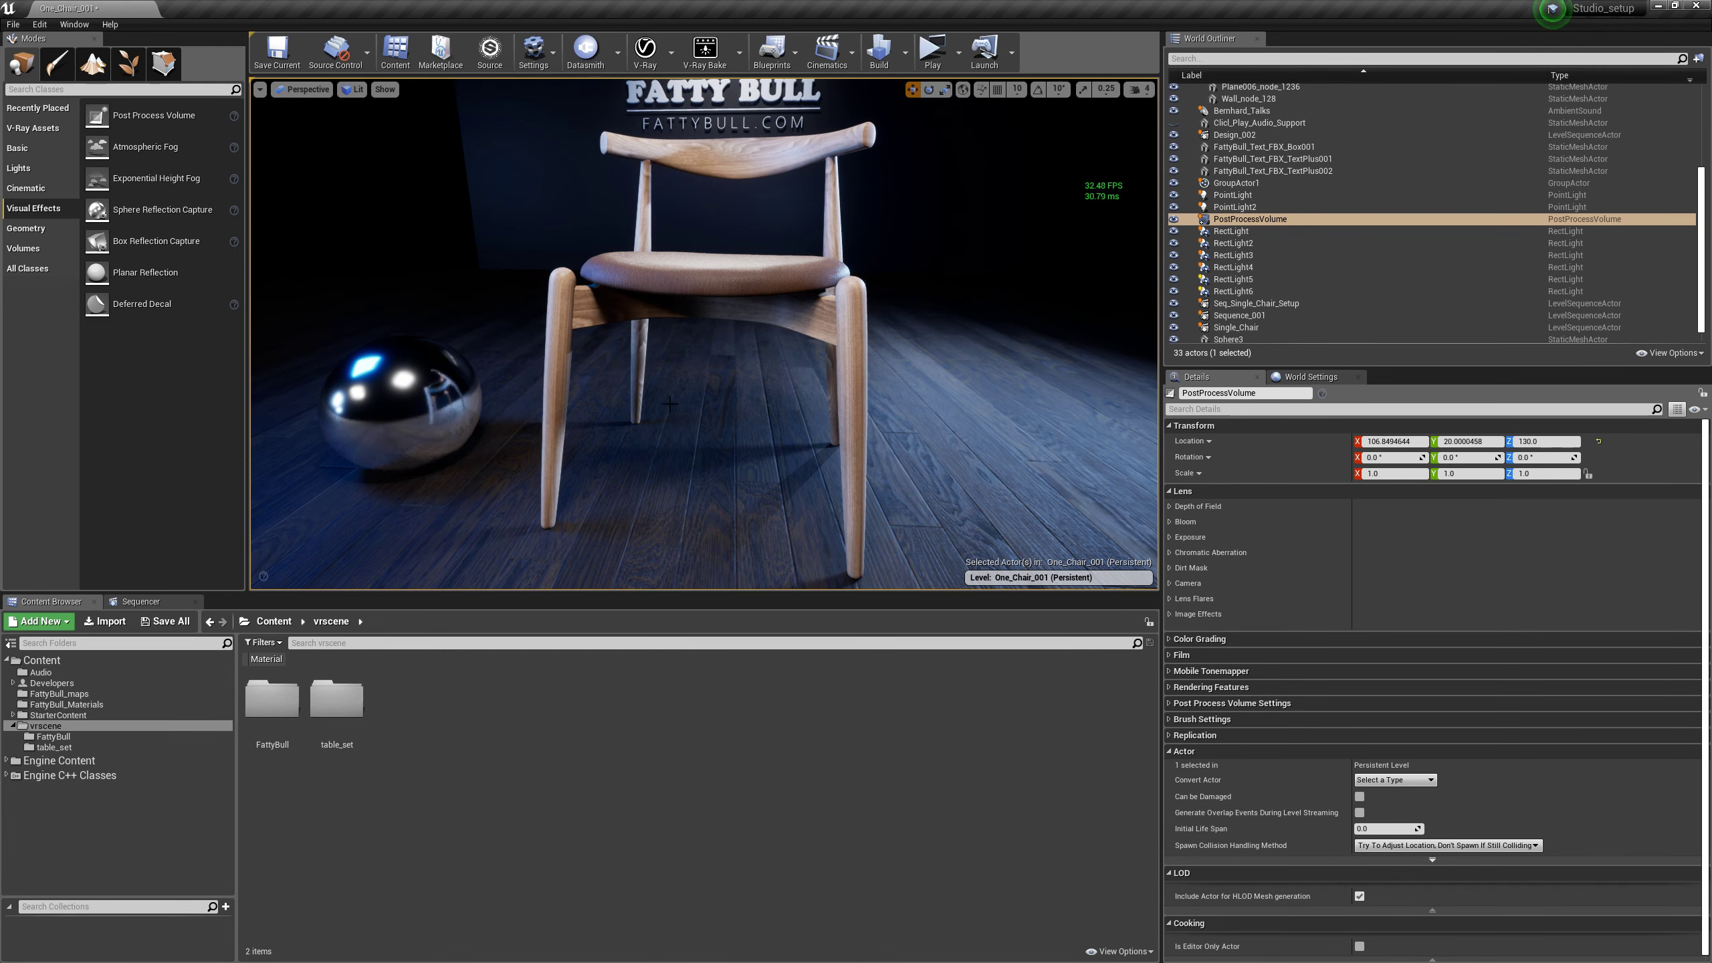
{"action": "mouse_move", "coordinate": [812, 381]}
{"action": "right_mouse_down"}
{"action": "mouse_move", "coordinate": [825, 435]}
{"action": "mouse_move", "coordinate": [821, 376]}
{"action": "mouse_move", "coordinate": [800, 379]}
{"action": "mouse_move", "coordinate": [820, 382]}
{"action": "right_mouse_up"}
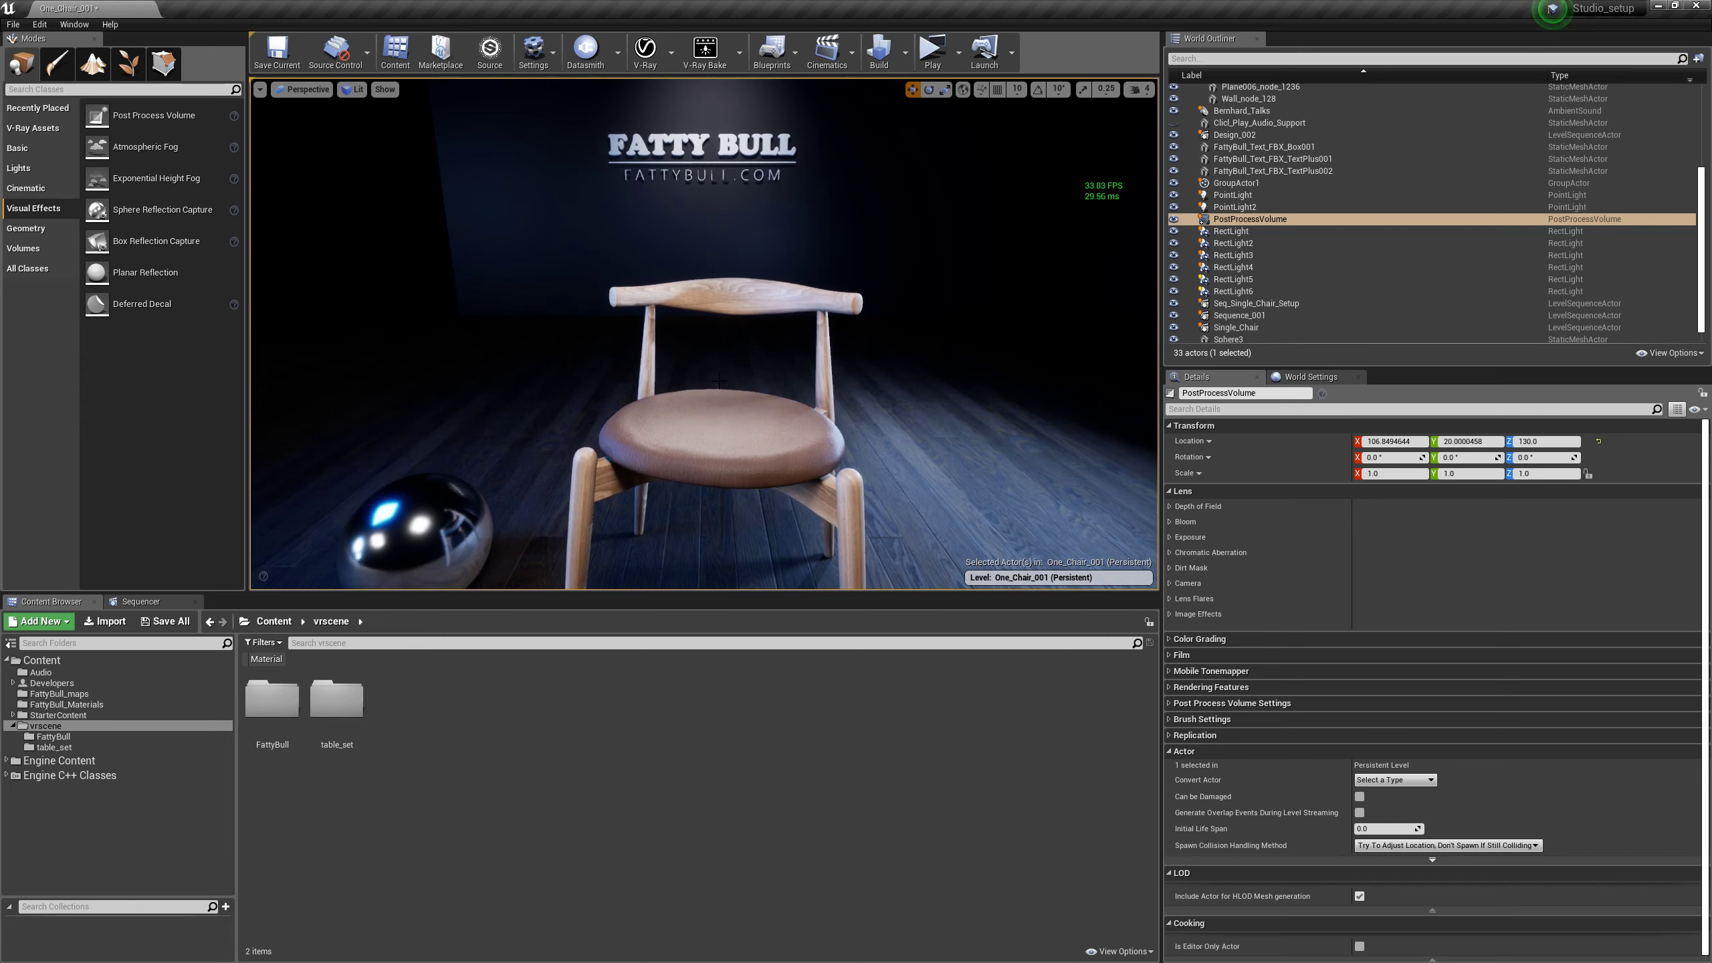
{"action": "left_click_drag", "start_coordinate": [719, 381], "coordinate": [717, 506]}
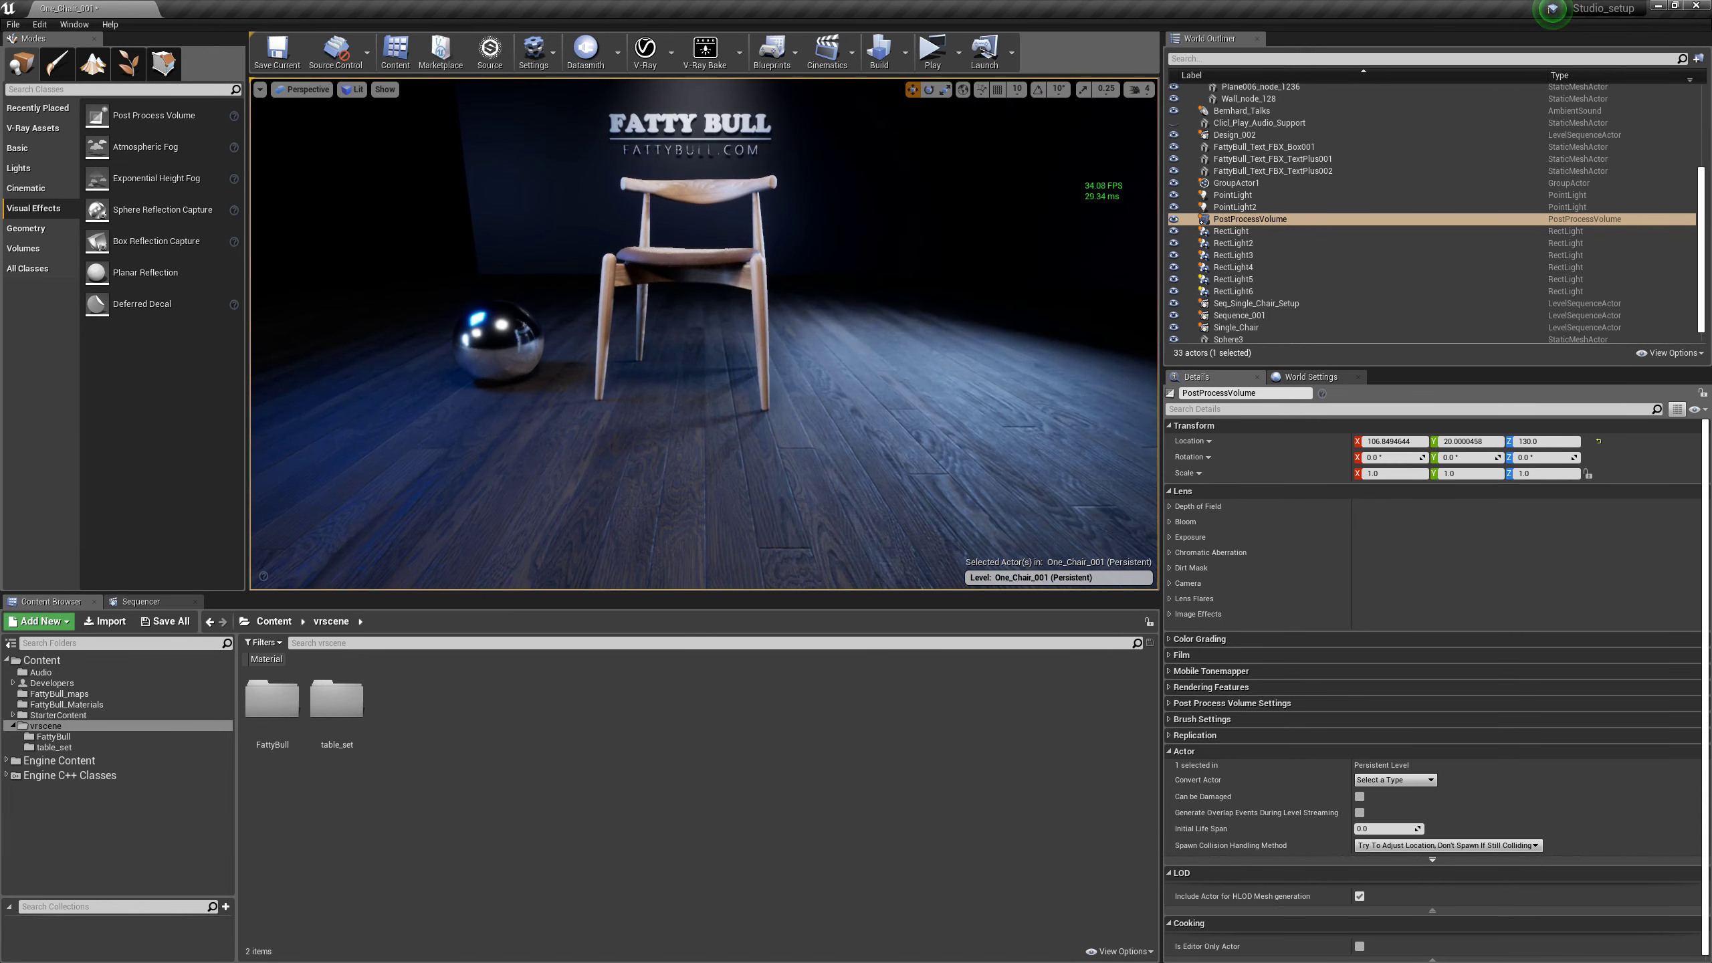
{"action": "mouse_move", "coordinate": [698, 342]}
{"action": "right_mouse_down"}
{"action": "mouse_move", "coordinate": [698, 372]}
{"action": "mouse_move", "coordinate": [698, 331]}
{"action": "right_mouse_up"}
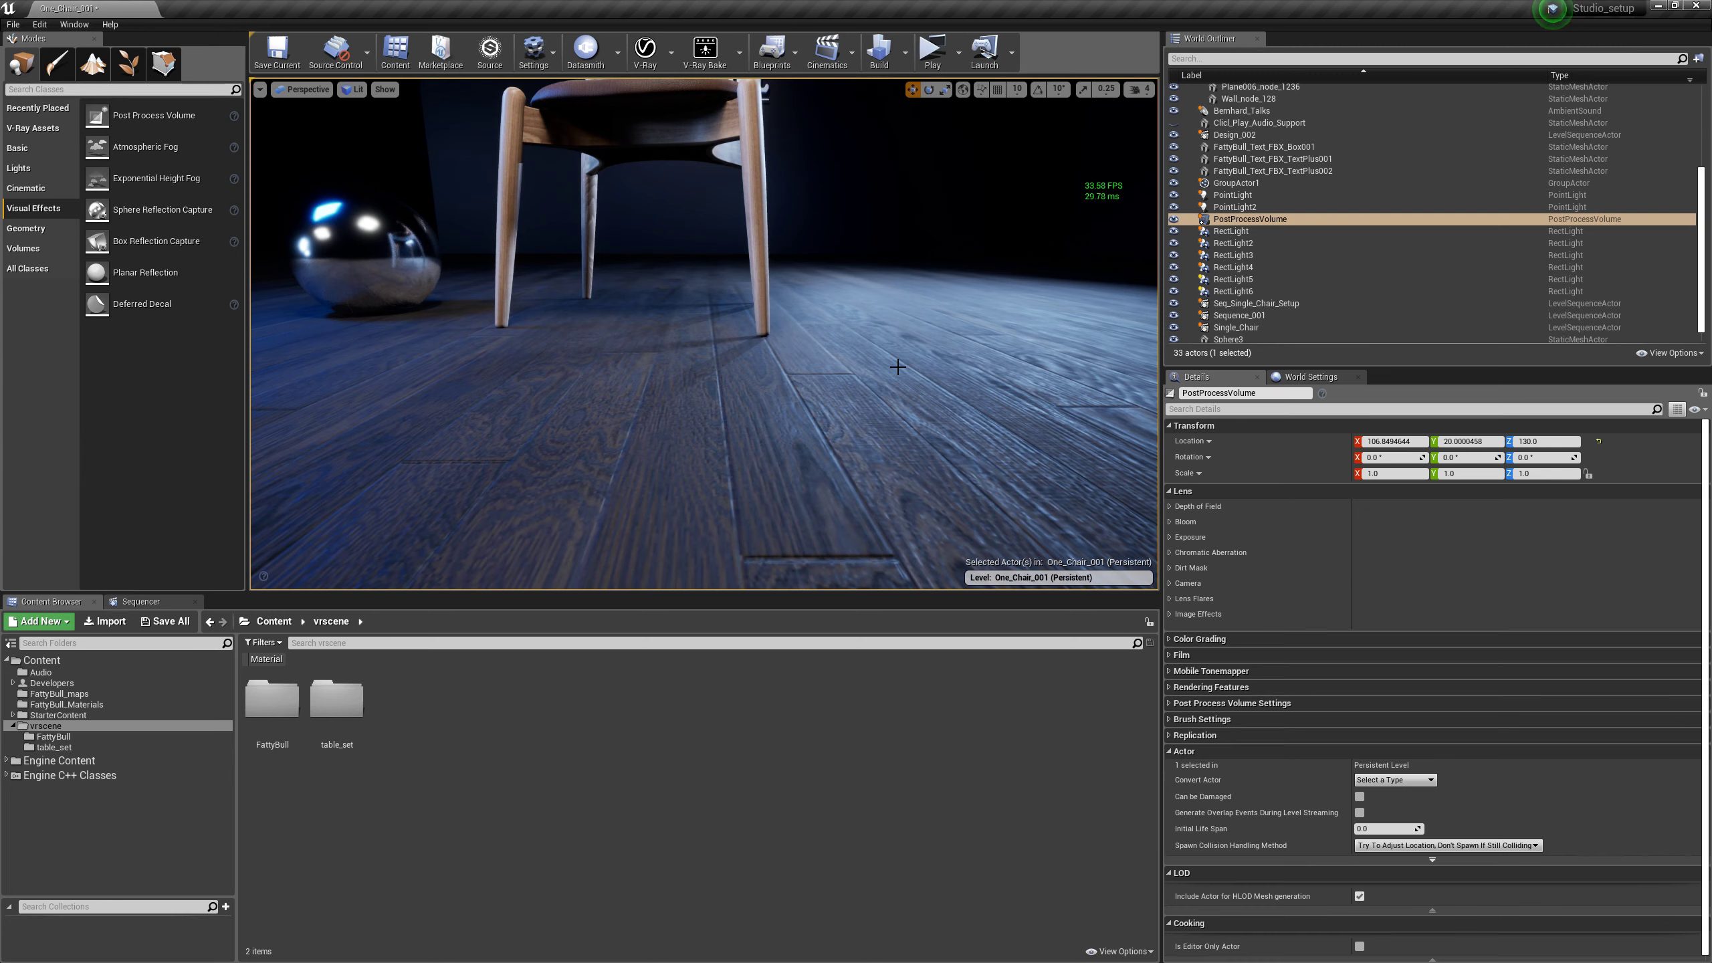
{"action": "middle_click_drag", "start_coordinate": [712, 290], "coordinate": [630, 85]}
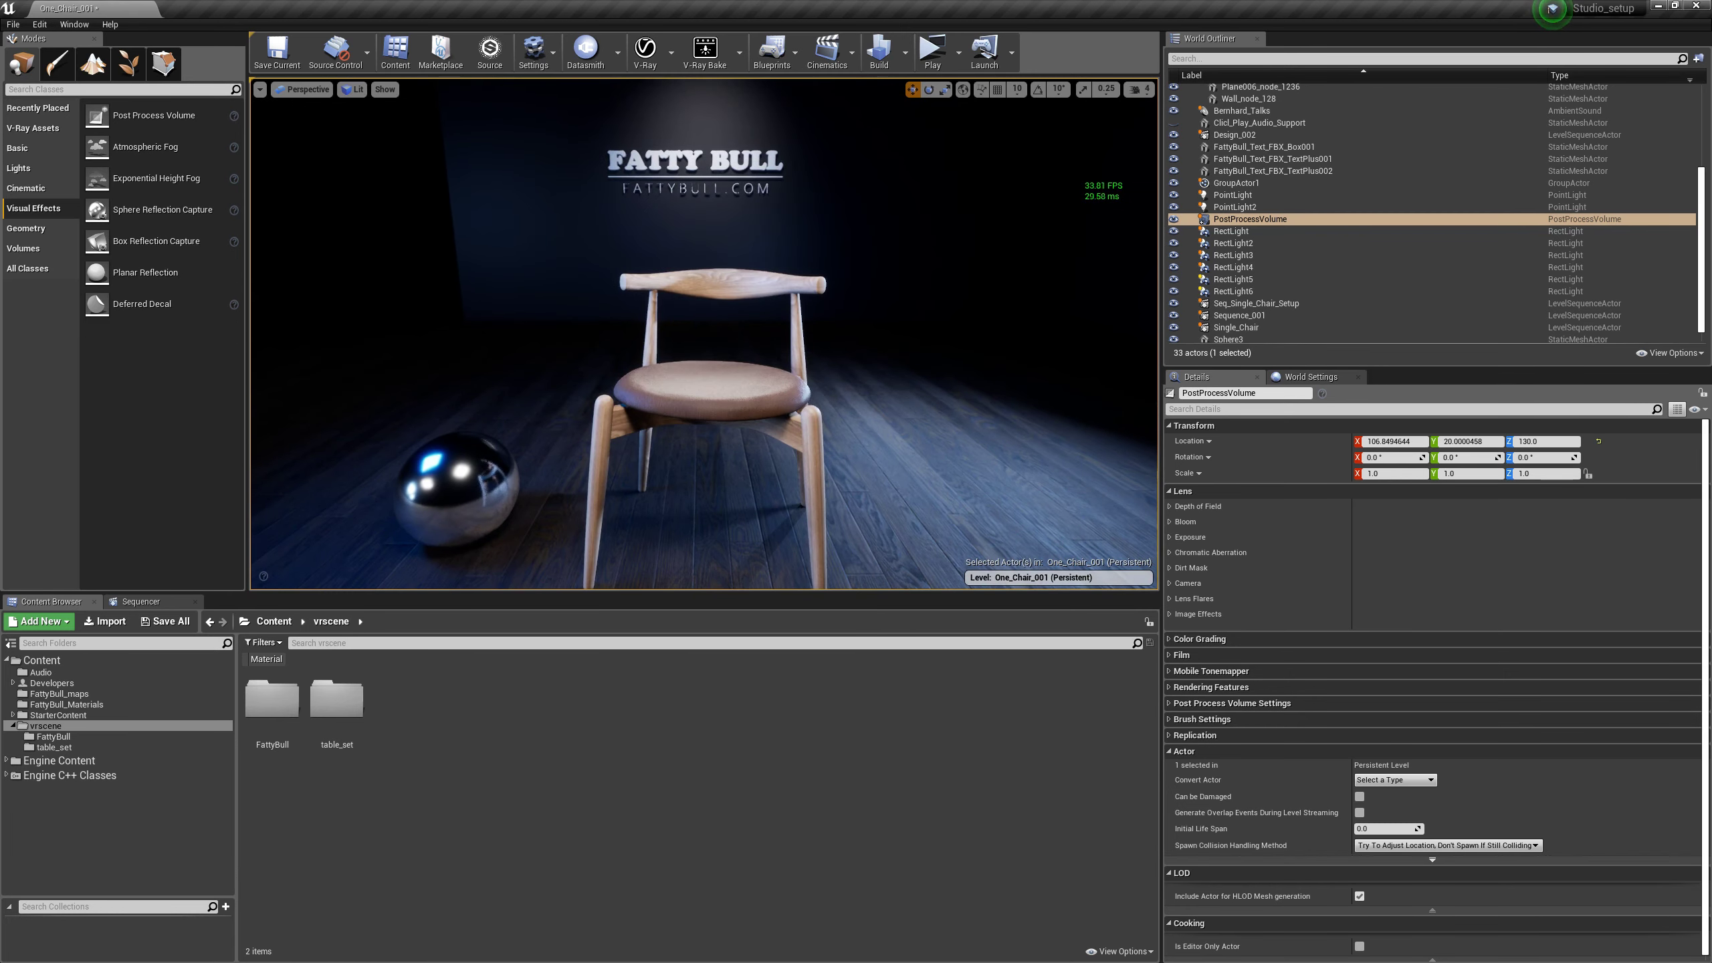
{"action": "left_click_drag", "start_coordinate": [674, 270], "coordinate": [665, 354]}
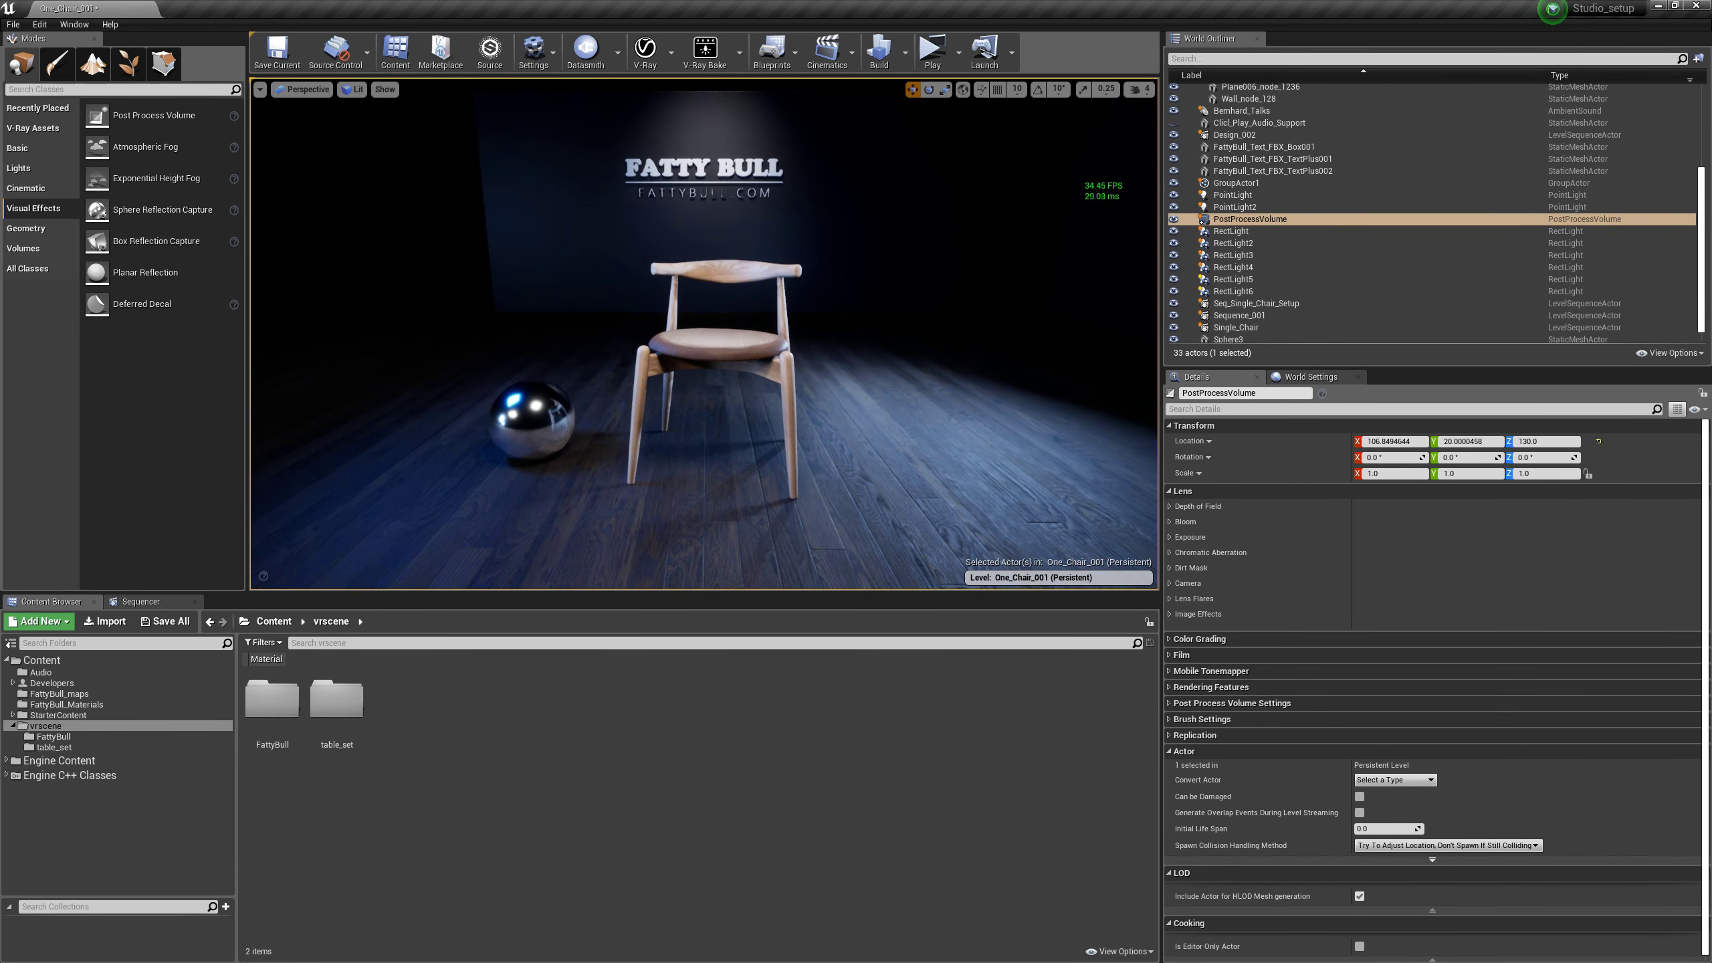
Leave Game View and examine the lit chair and sphere from several angles with the light icons shown.
{"action": "key", "text": "g"}
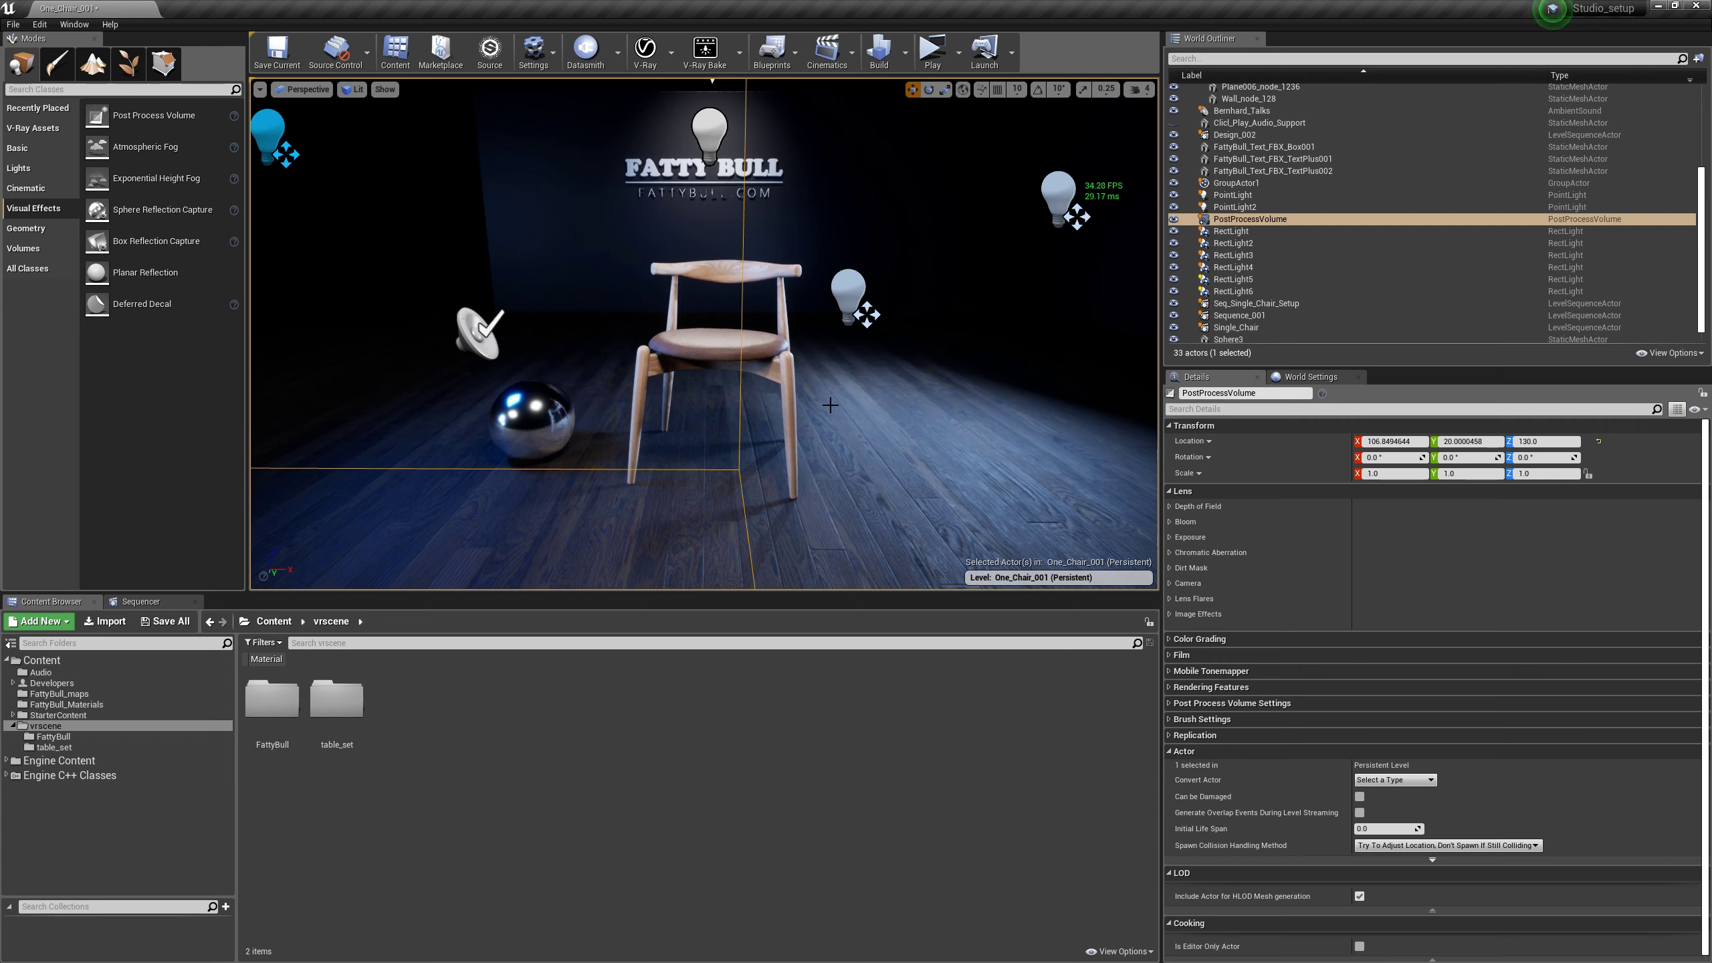
{"action": "left_click_drag", "start_coordinate": [874, 376], "coordinate": [863, 290]}
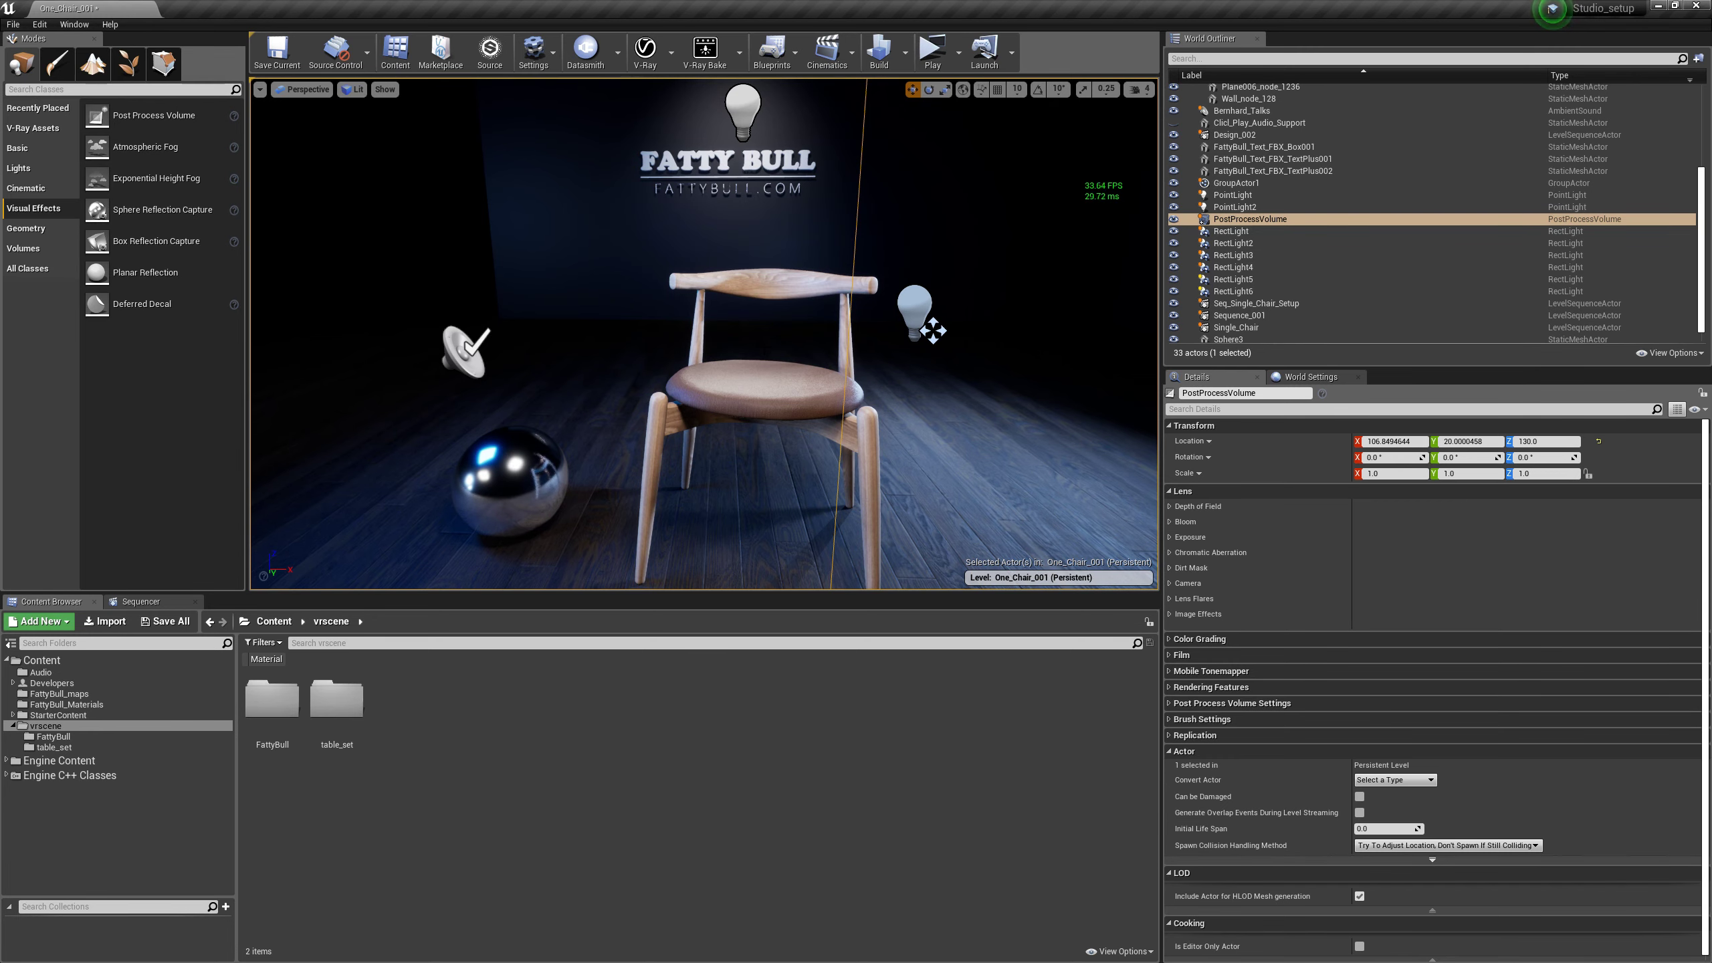
{"action": "middle_click_drag", "start_coordinate": [704, 334], "coordinate": [799, 347]}
{"action": "middle_click_drag", "start_coordinate": [689, 447], "coordinate": [742, 447]}
{"action": "mouse_move", "coordinate": [689, 447]}
{"action": "left_mouse_down"}
{"action": "mouse_move", "coordinate": [573, 533]}
{"action": "mouse_move", "coordinate": [452, 540]}
{"action": "mouse_move", "coordinate": [418, 493]}
{"action": "mouse_move", "coordinate": [600, 466]}
{"action": "mouse_move", "coordinate": [701, 418]}
{"action": "left_mouse_up"}
{"action": "right_click_drag", "start_coordinate": [765, 489], "coordinate": [765, 488]}
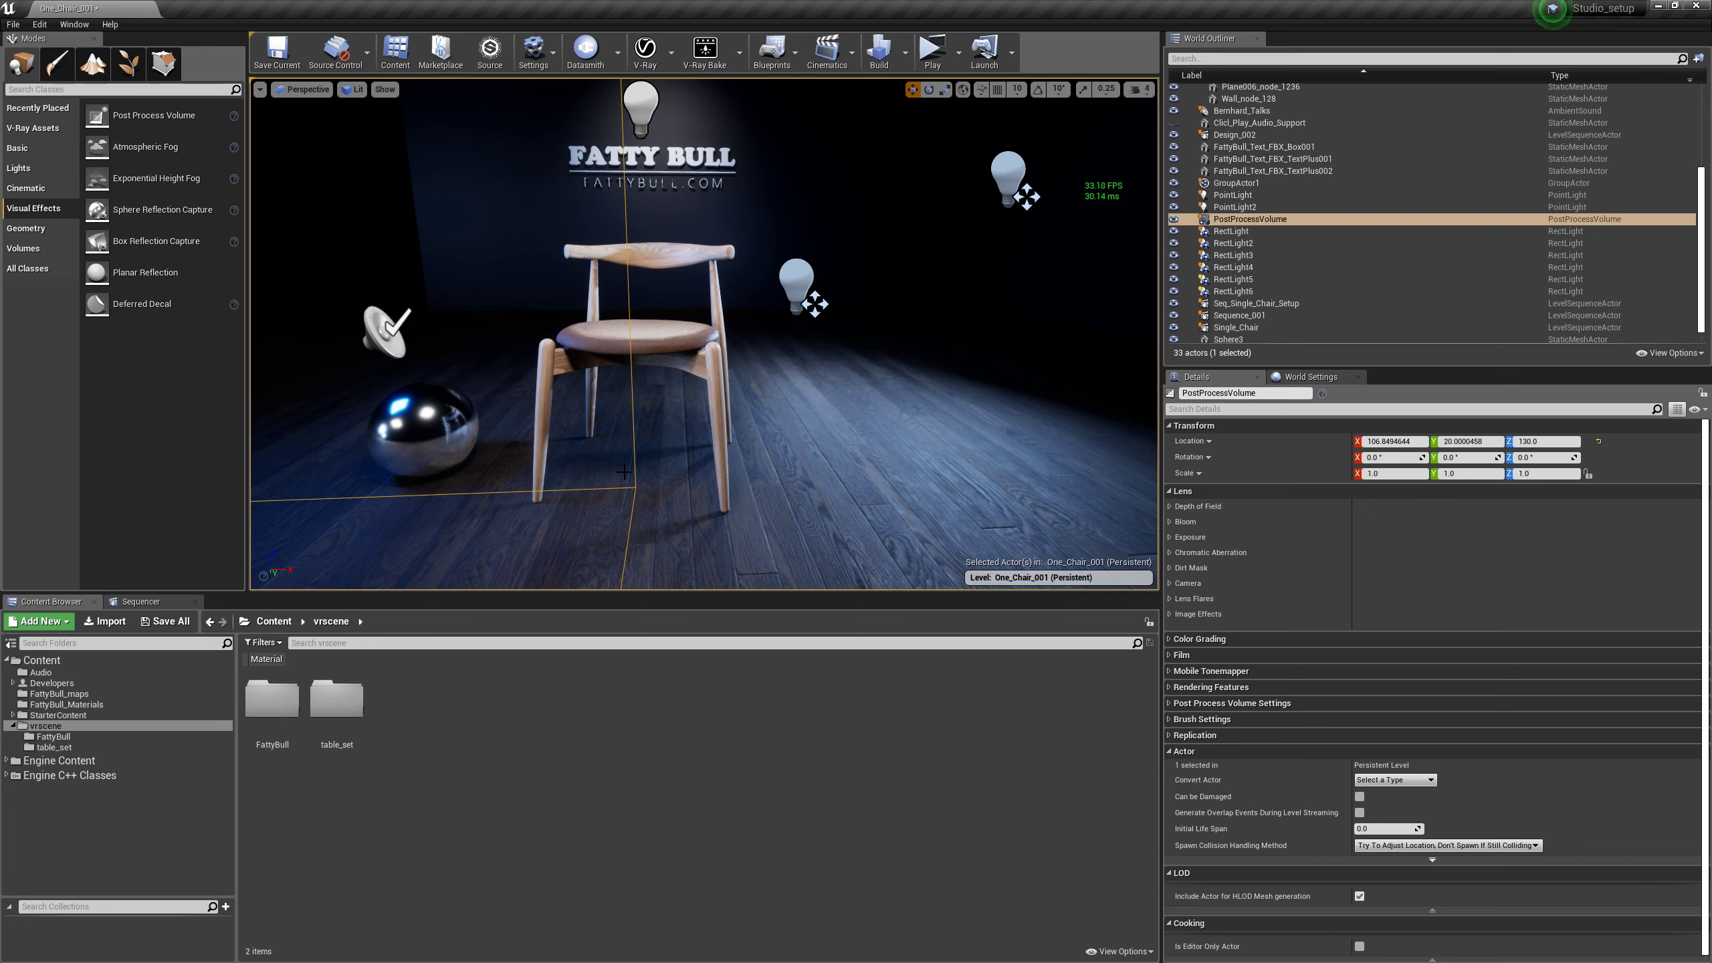
{"action": "left_click_drag", "start_coordinate": [795, 494], "coordinate": [795, 494]}
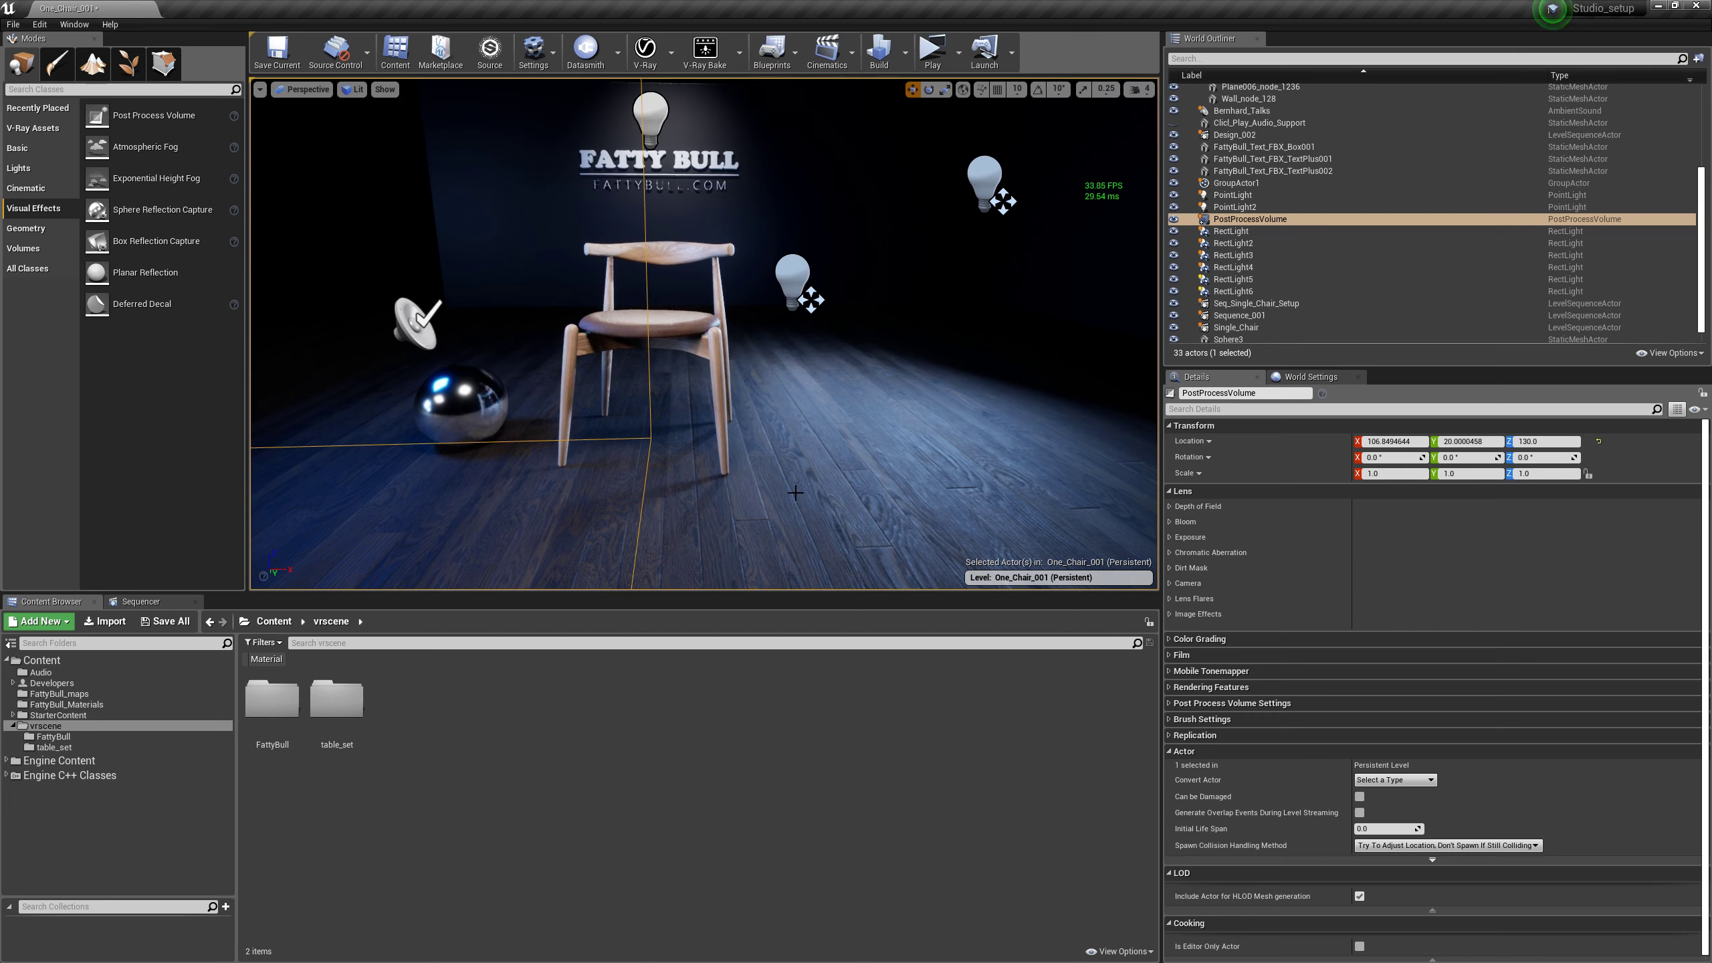
Examine the chair's backrest and the Fatty Bull lettering on the back wall up close, and return to the whole chair.
{"action": "scroll", "coordinate": [697, 287], "scroll_direction": "up", "scroll_amount": 8}
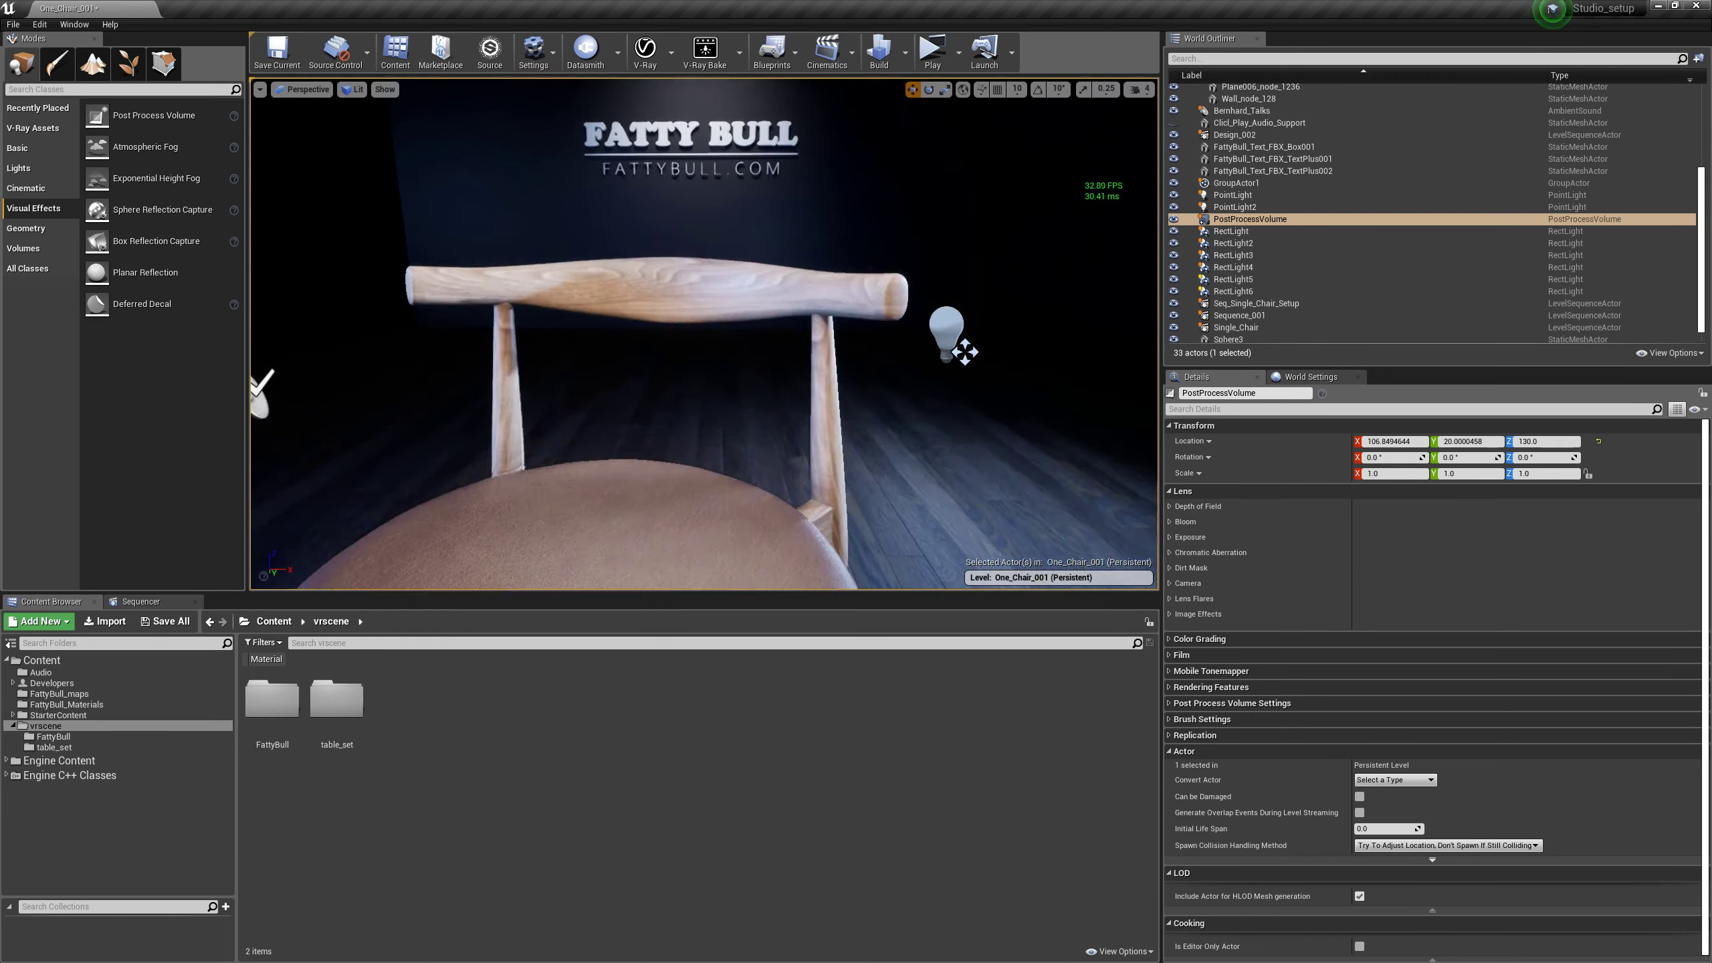
{"action": "middle_click_drag", "start_coordinate": [698, 287], "coordinate": [698, 278]}
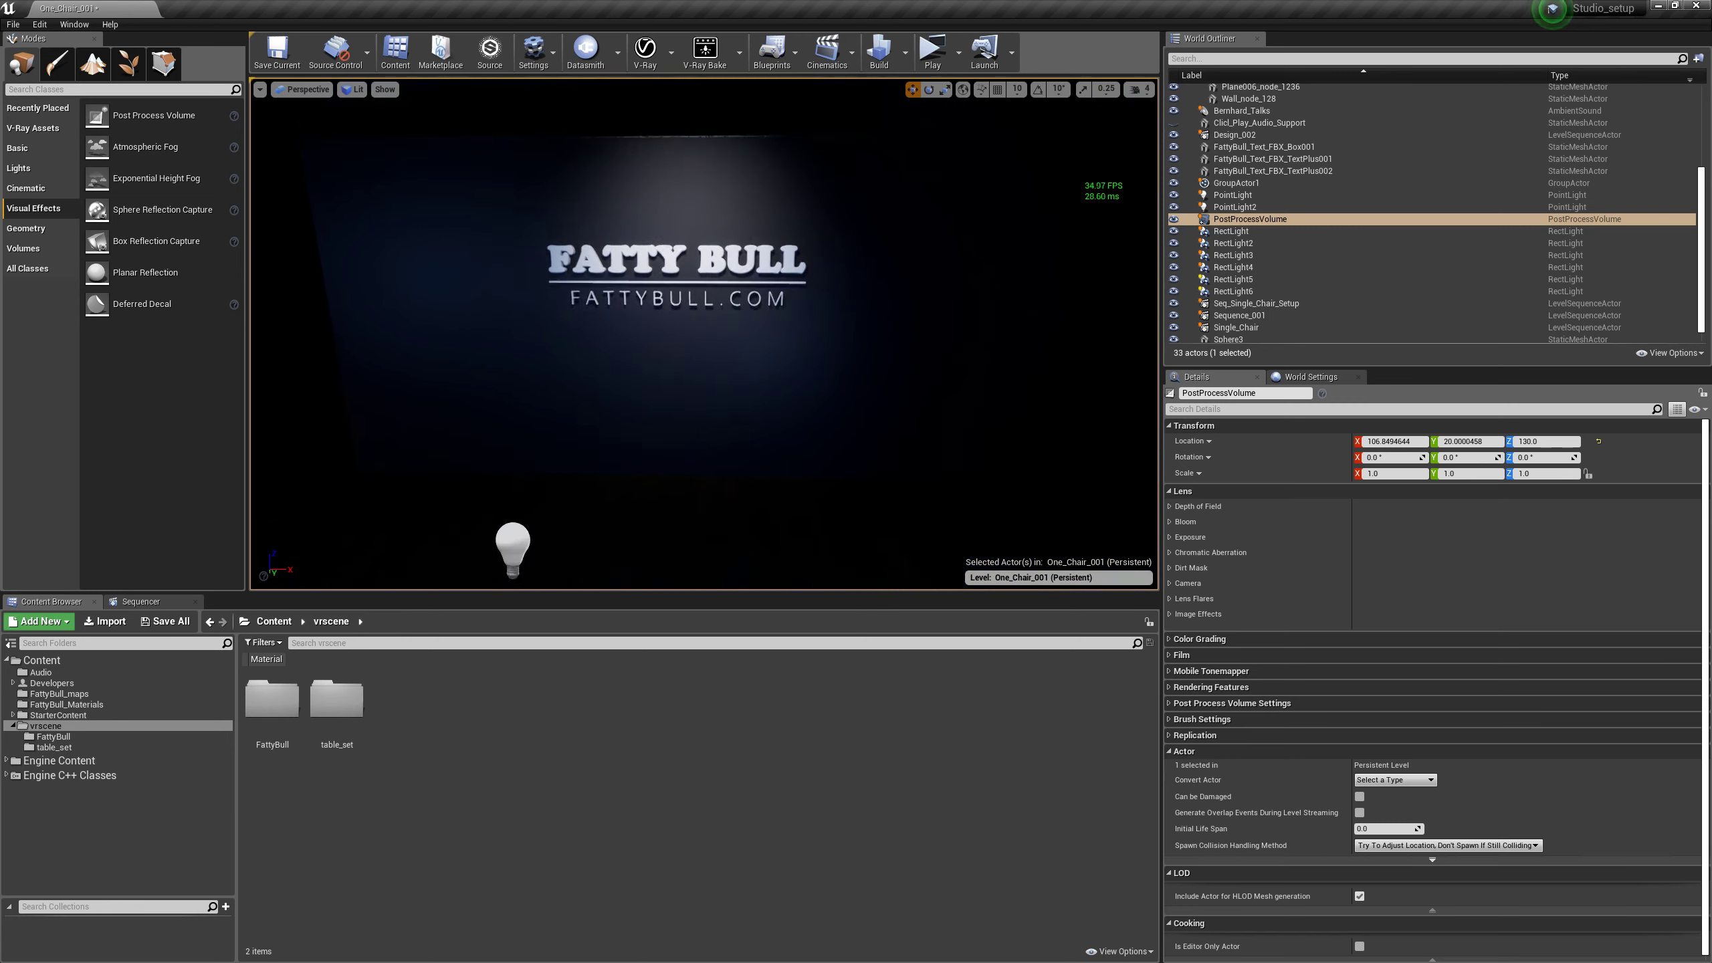
{"action": "left_click_drag", "start_coordinate": [698, 278], "coordinate": [699, 226]}
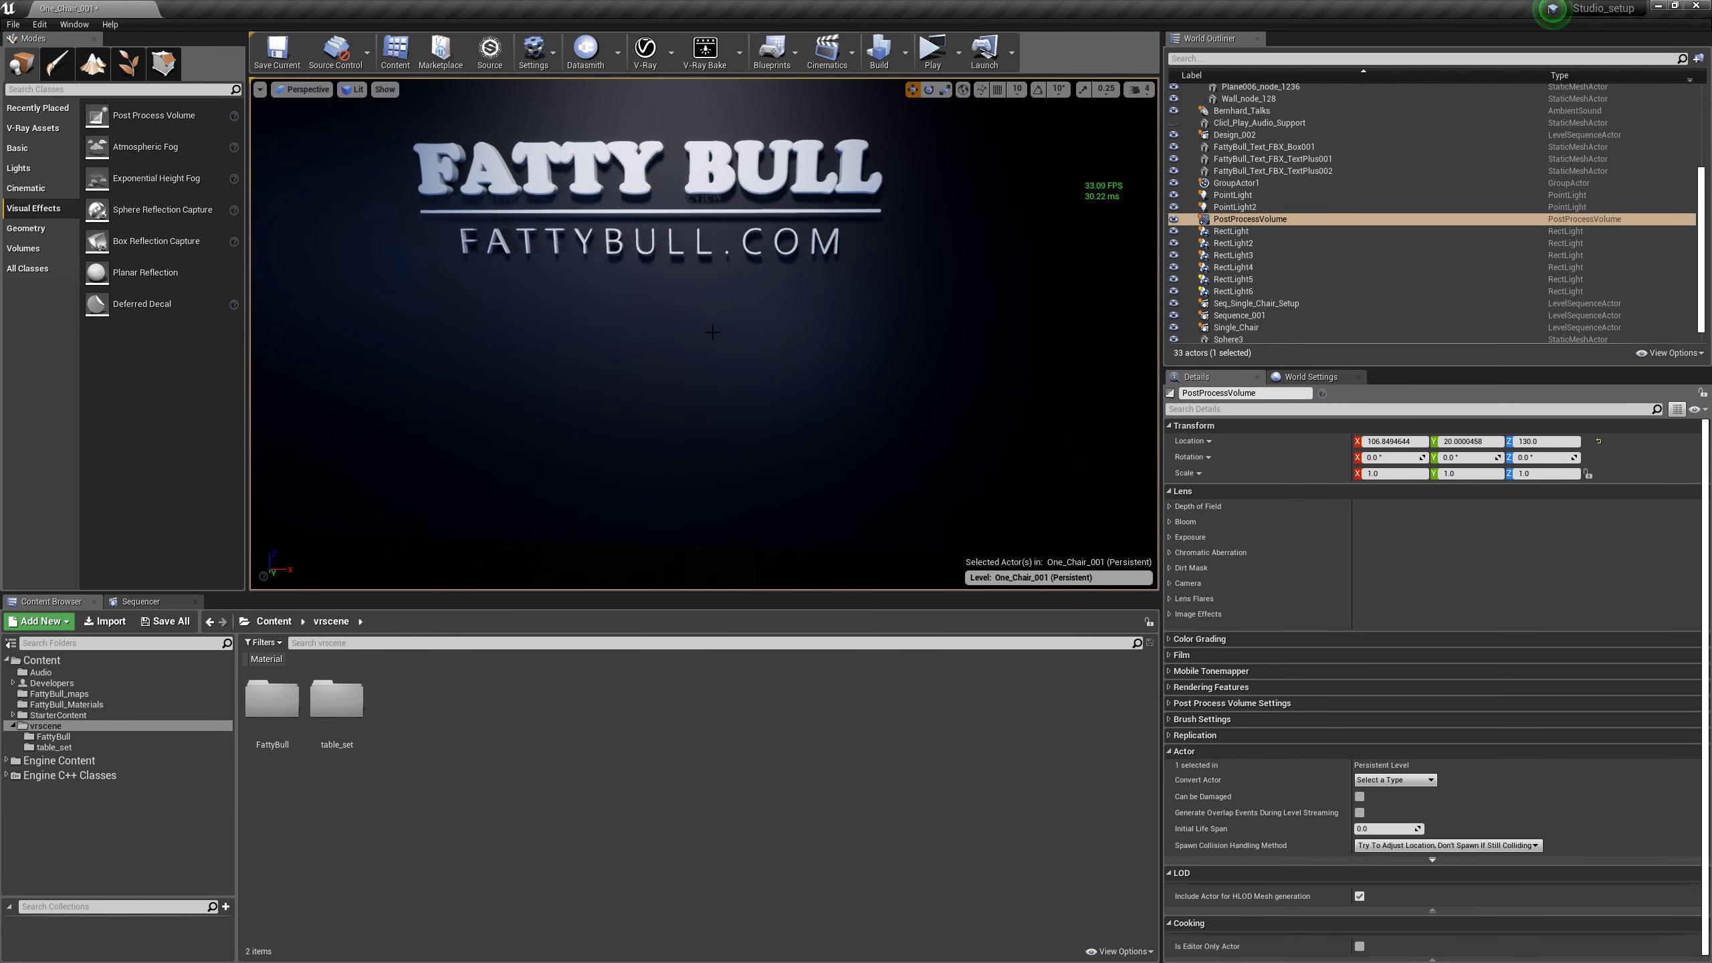
{"action": "mouse_move", "coordinate": [713, 330]}
{"action": "right_mouse_down"}
{"action": "mouse_move", "coordinate": [673, 292]}
{"action": "mouse_move", "coordinate": [705, 298]}
{"action": "right_mouse_up"}
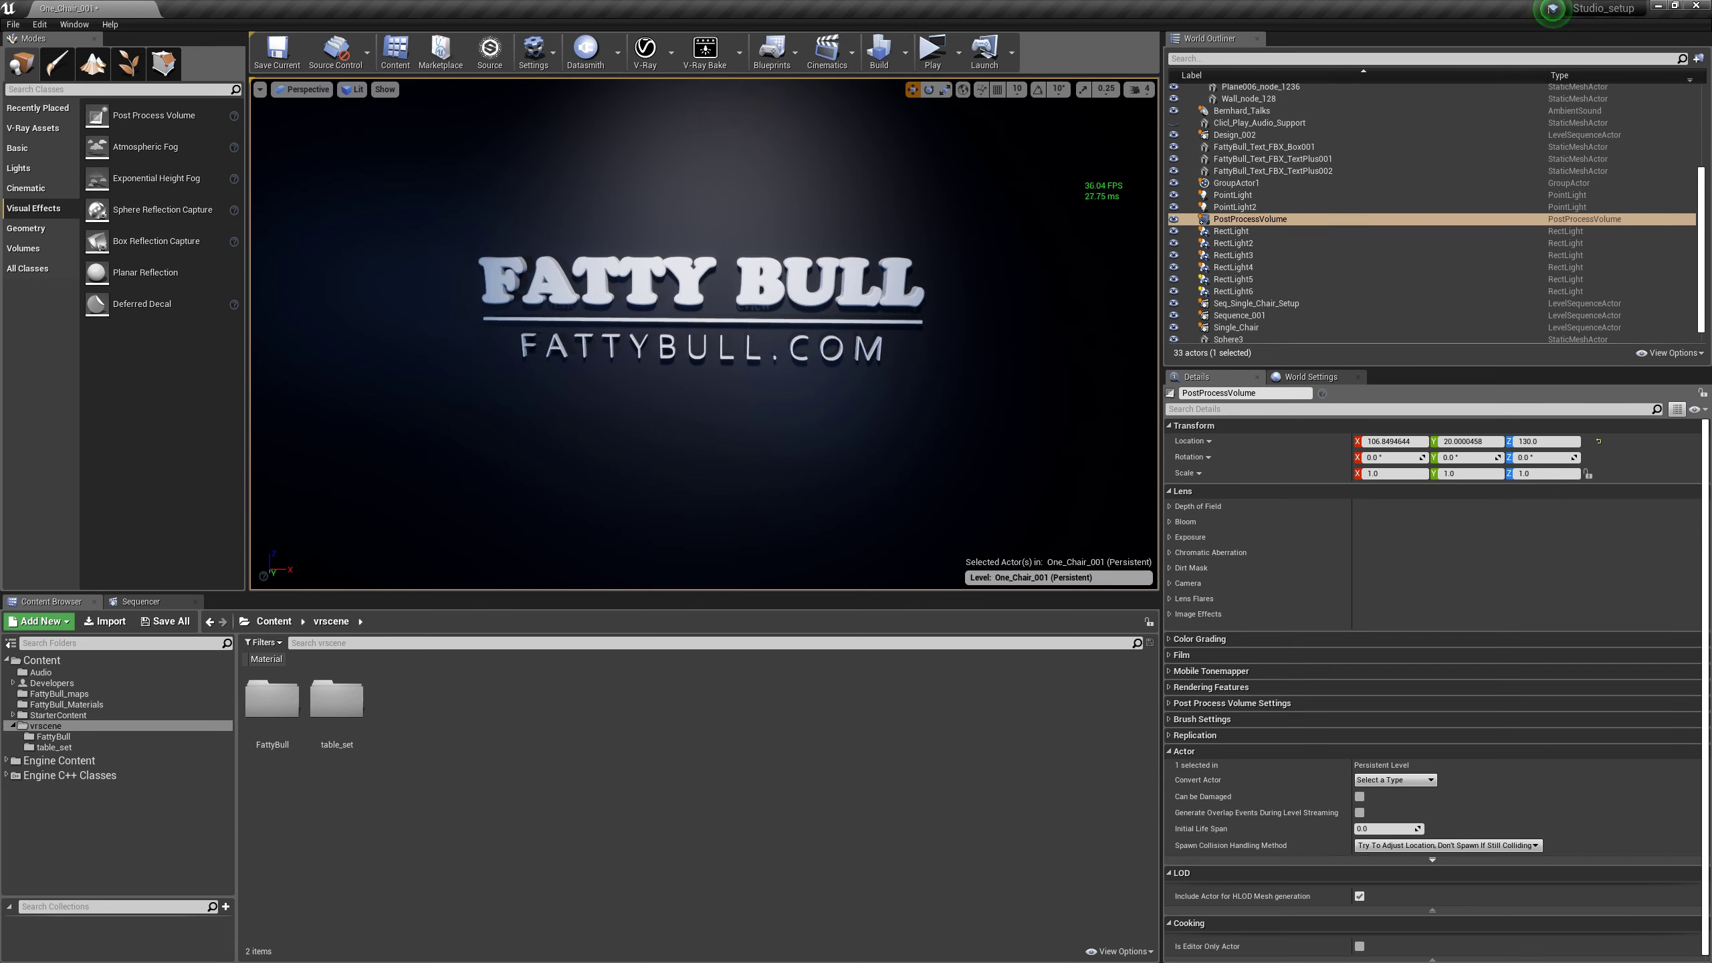
{"action": "mouse_move", "coordinate": [705, 311]}
{"action": "right_mouse_down"}
{"action": "mouse_move", "coordinate": [705, 357]}
{"action": "mouse_move", "coordinate": [703, 334]}
{"action": "right_mouse_up"}
{"action": "key", "text": "s"}
{"action": "key", "text": "s"}
{"action": "scroll", "coordinate": [704, 334], "scroll_direction": "up", "scroll_amount": 10}
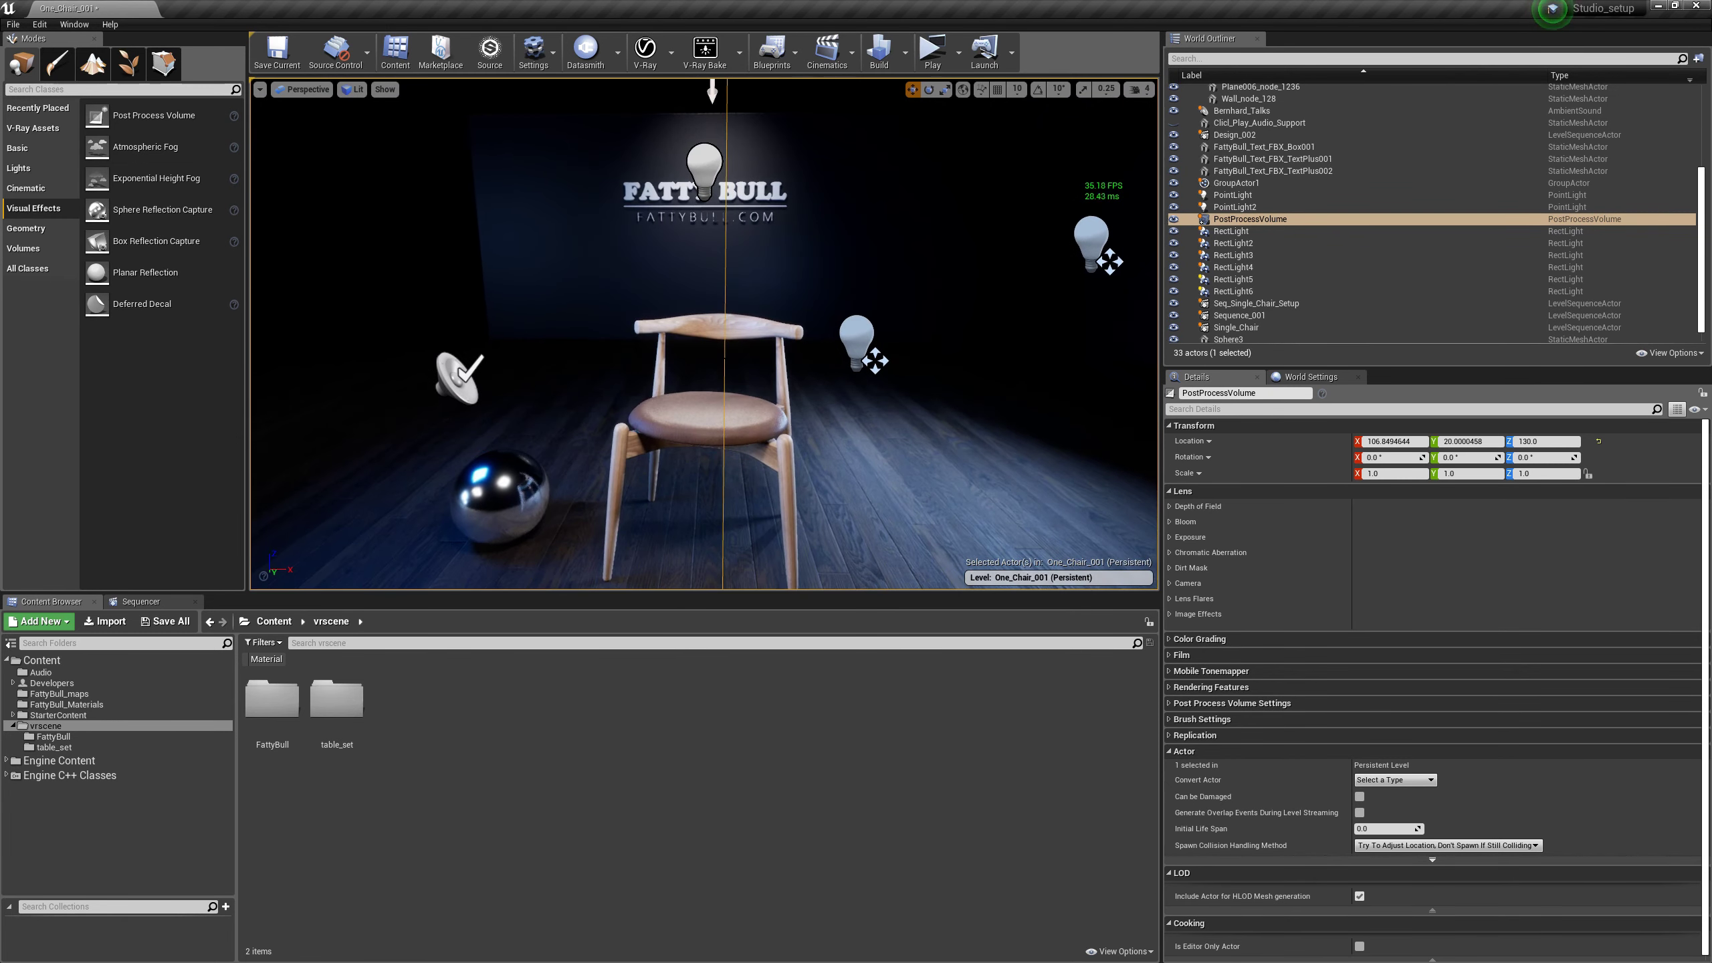